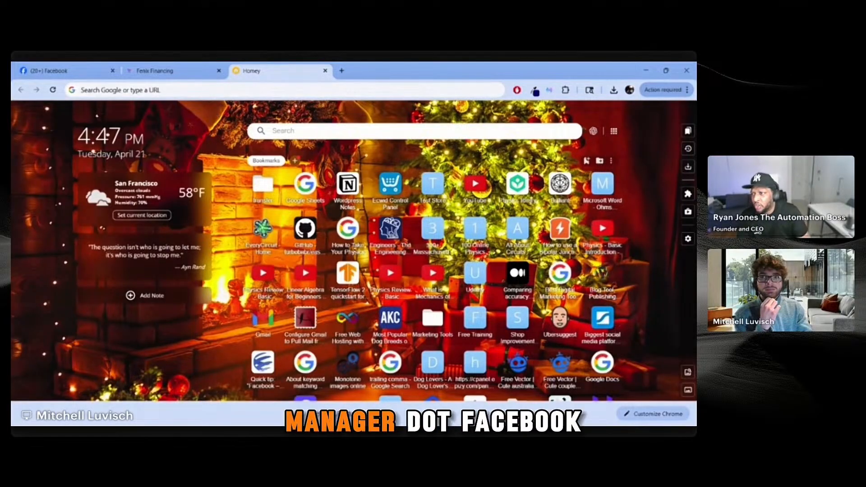
# Step: Switch to the Fenix Financing Facebook page and open Meta Business Suite in a new tab
pyautogui.click(234, 92)
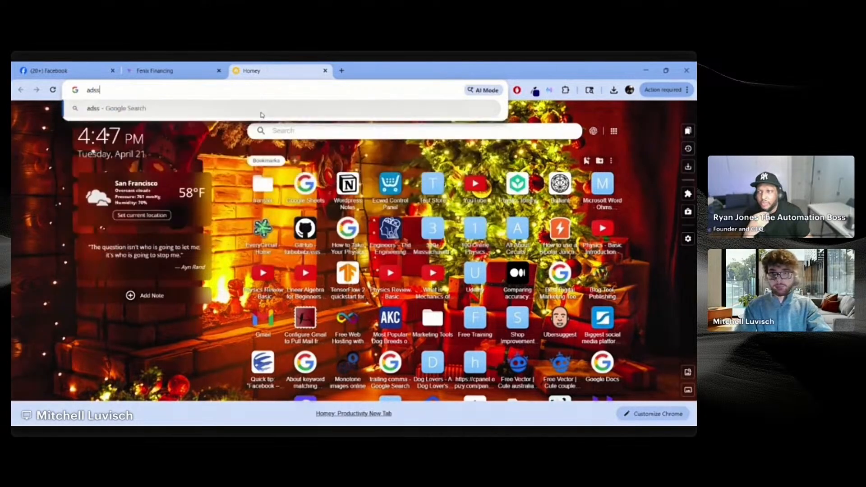
pyautogui.write('ads')
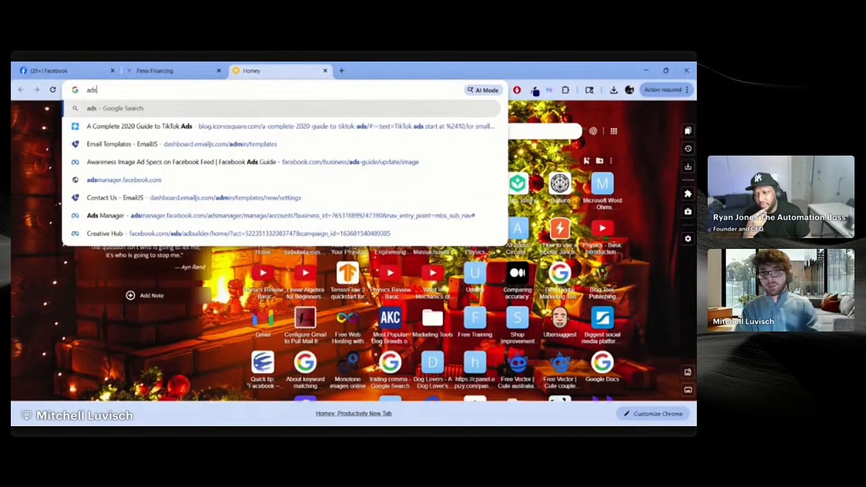
pyautogui.click(50, 71)
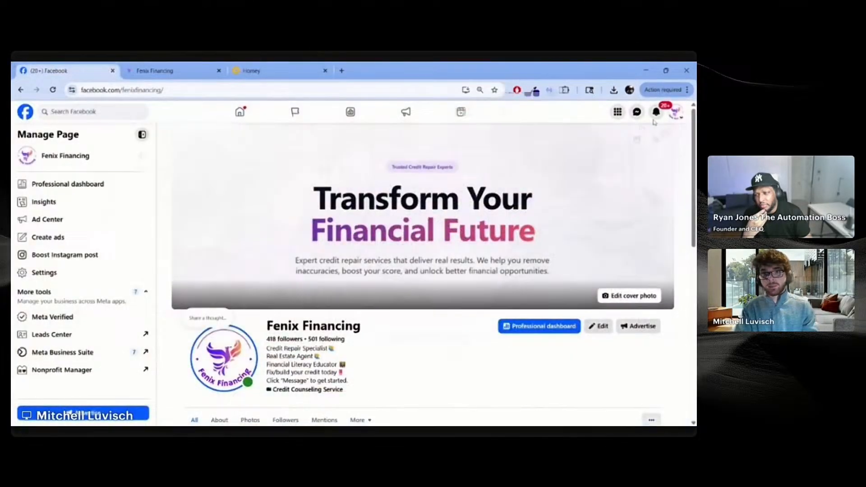
pyautogui.click(675, 112)
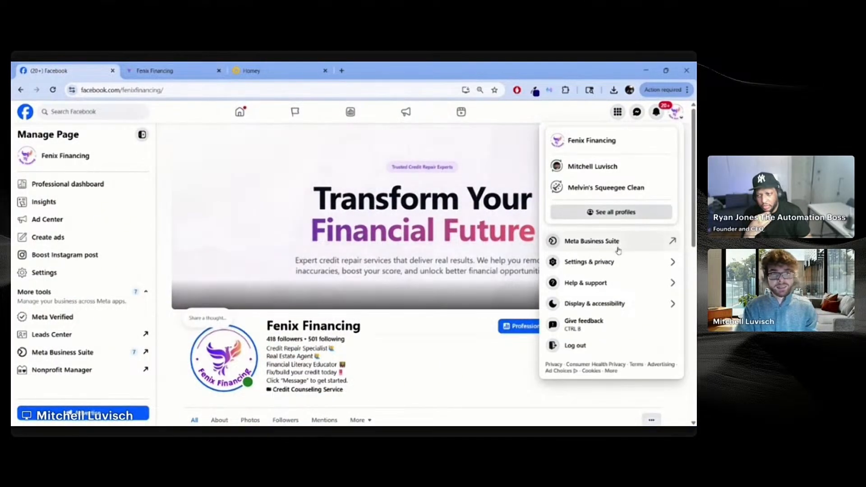
pyautogui.click(618, 249)
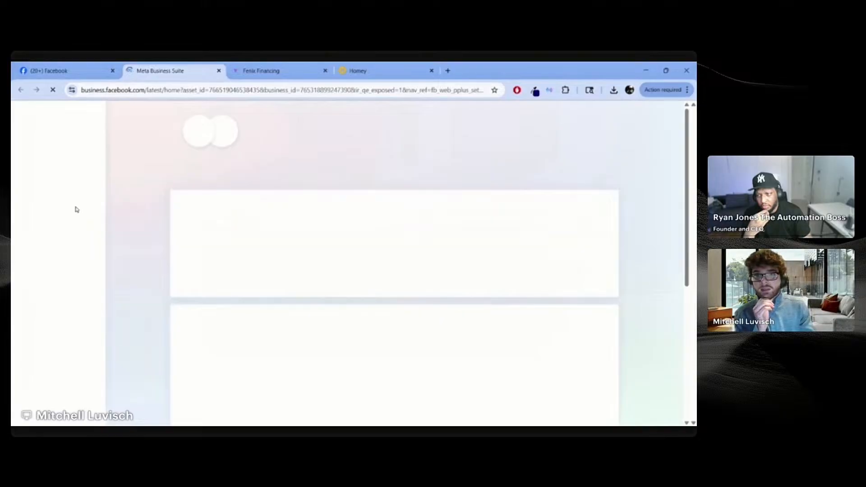
# Step: Close the stray loading Ads Manager tab and start entering the adsmanager.facebook.com address
pyautogui.moveTo(68, 212)
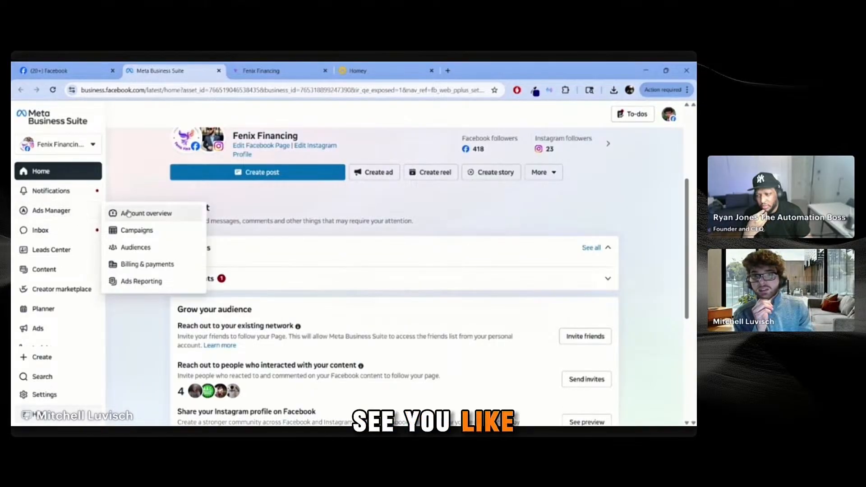
pyautogui.click(128, 213)
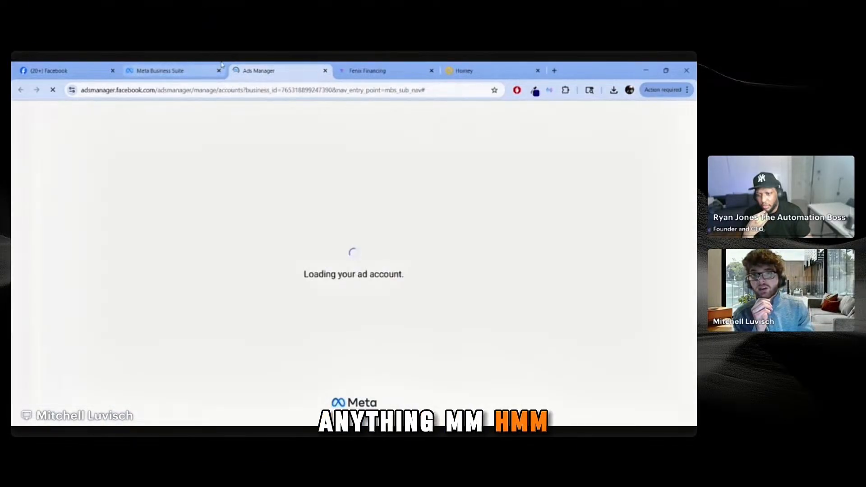
pyautogui.click(326, 70)
pyautogui.click(277, 70)
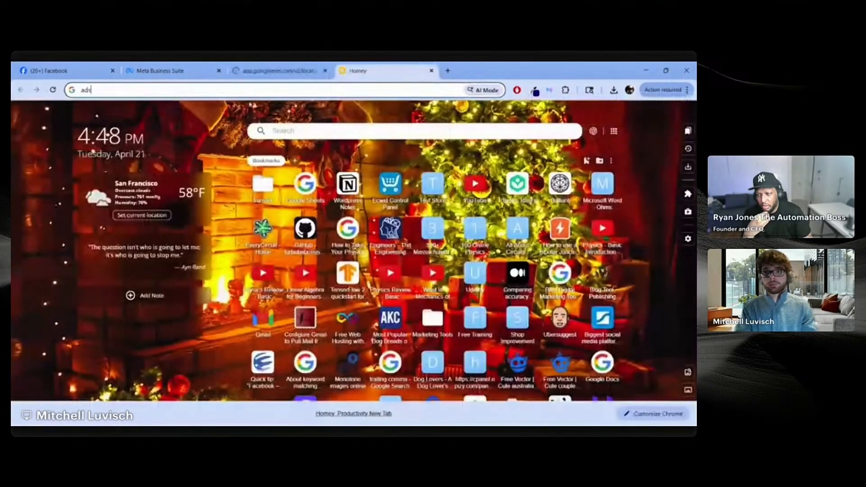
pyautogui.write('manager')
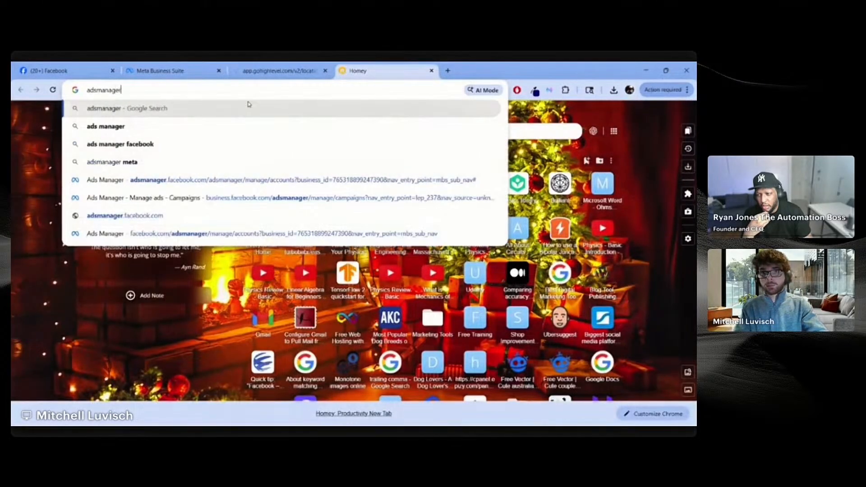
pyautogui.write('.faceboo')
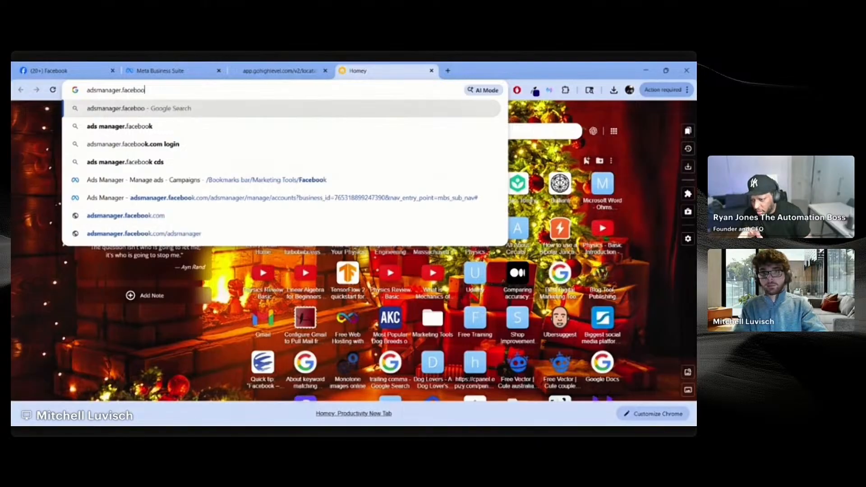
pyautogui.write('k.cm')
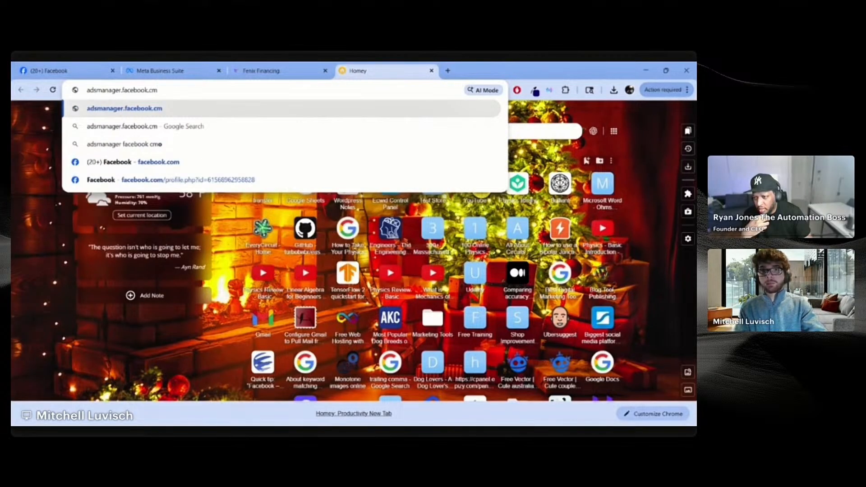
pyautogui.press('BackSpace')
# Step: Load adsmanager.facebook.com and start a new campaign with + Create
pyautogui.write('om')
pyautogui.press('Return')
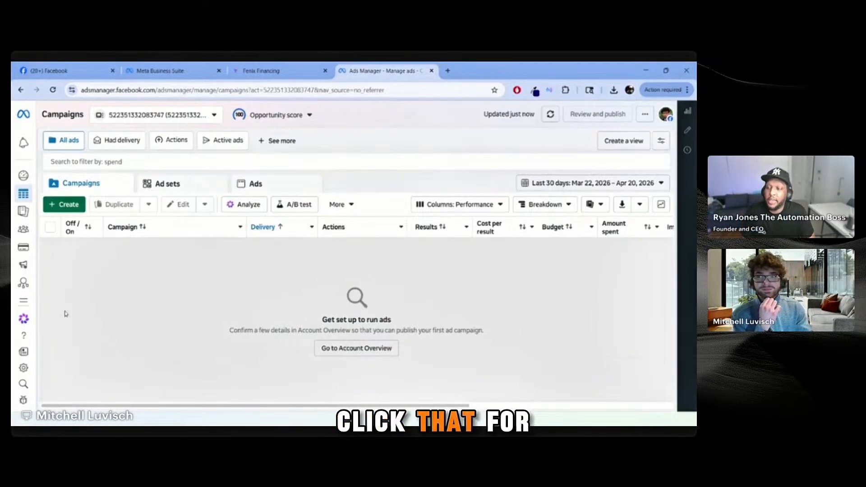
pyautogui.click(69, 204)
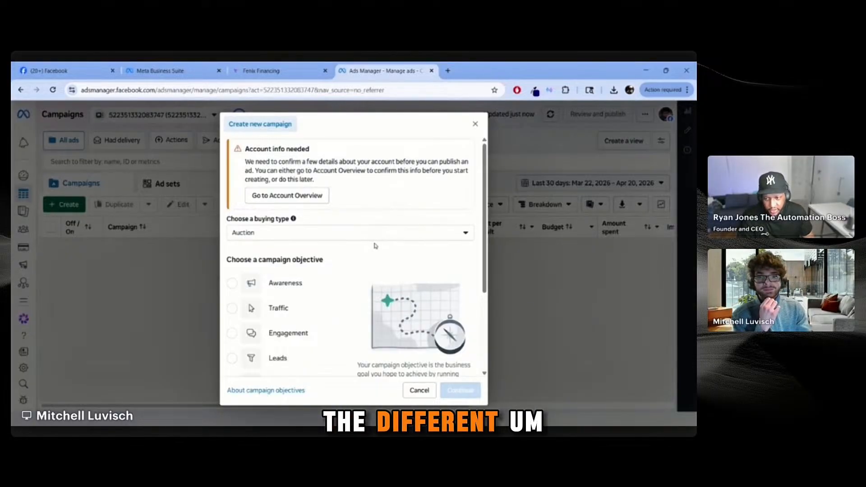
# Step: Leave the buying type on Auction and pick Leads as the campaign objective
pyautogui.scroll(-2, 375, 246)
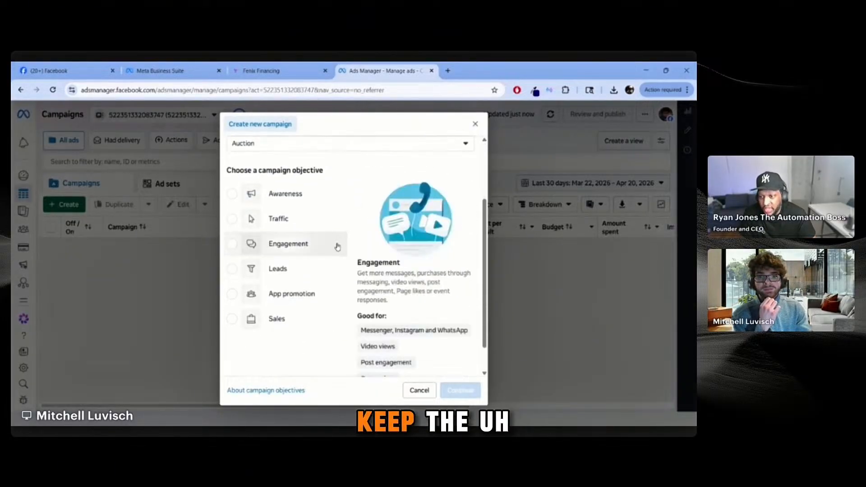
pyautogui.scroll(-1, 343, 252)
pyautogui.scroll(3, 343, 328)
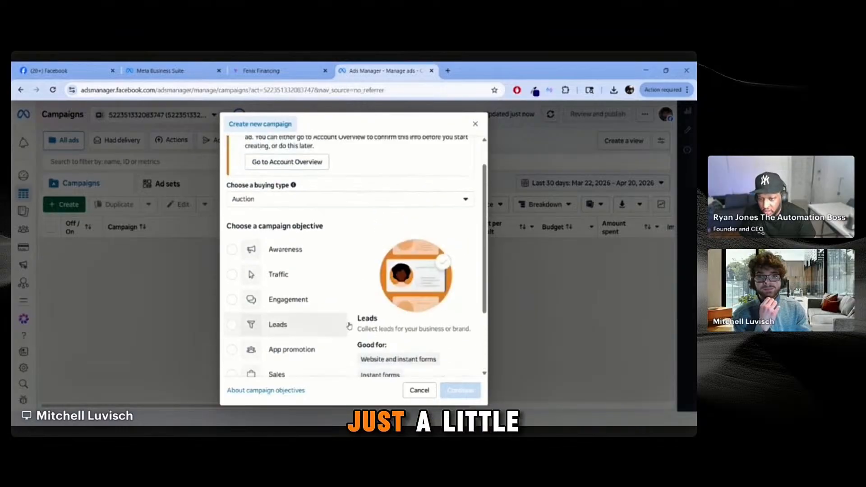
pyautogui.scroll(-1, 350, 306)
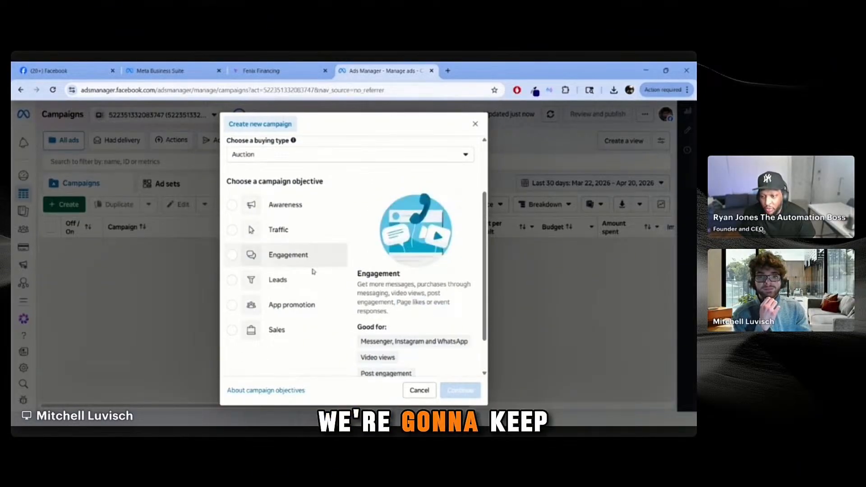
pyautogui.click(361, 156)
pyautogui.click(365, 160)
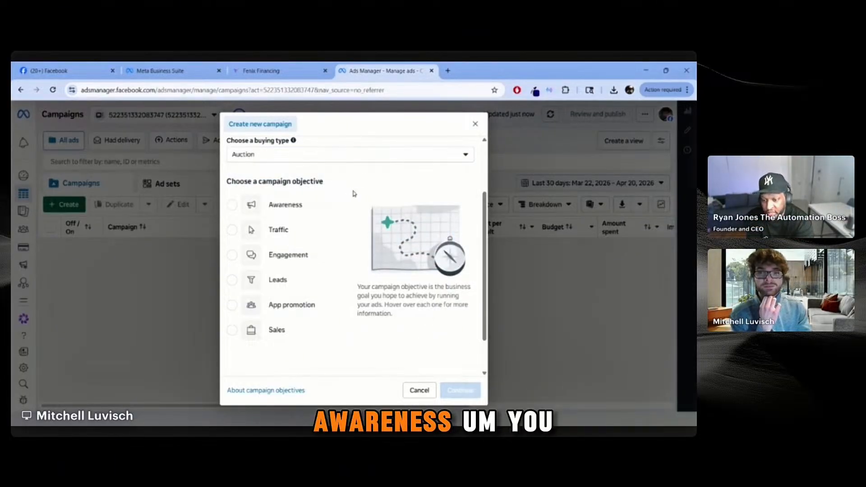
pyautogui.moveTo(323, 199)
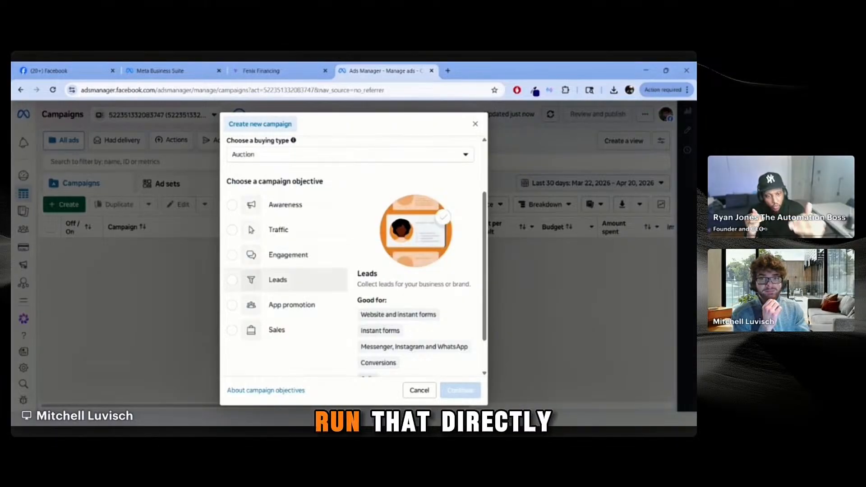
pyautogui.click(317, 282)
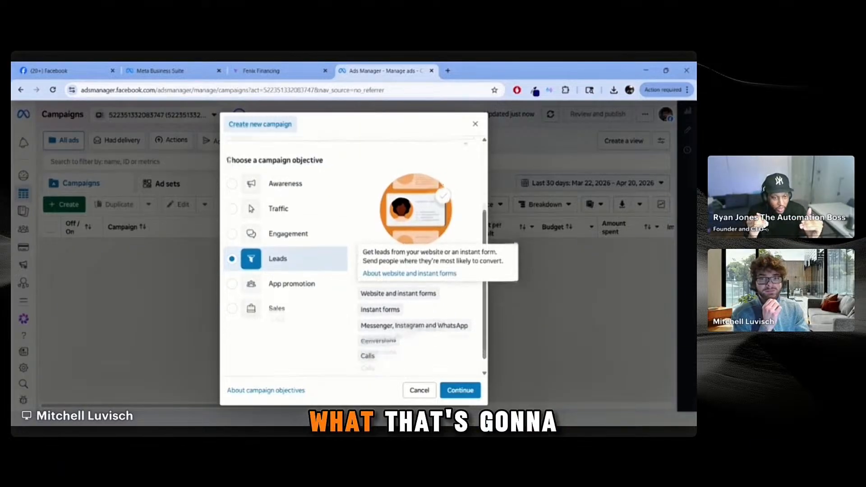
# Step: Compare the App promotion and Sales objectives, return to Leads, and continue to the editor
pyautogui.scroll(-1, 355, 325)
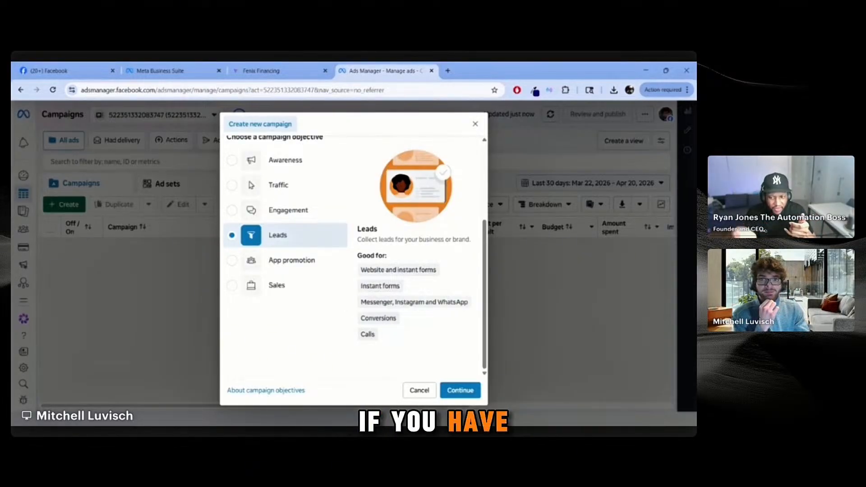
pyautogui.click(332, 266)
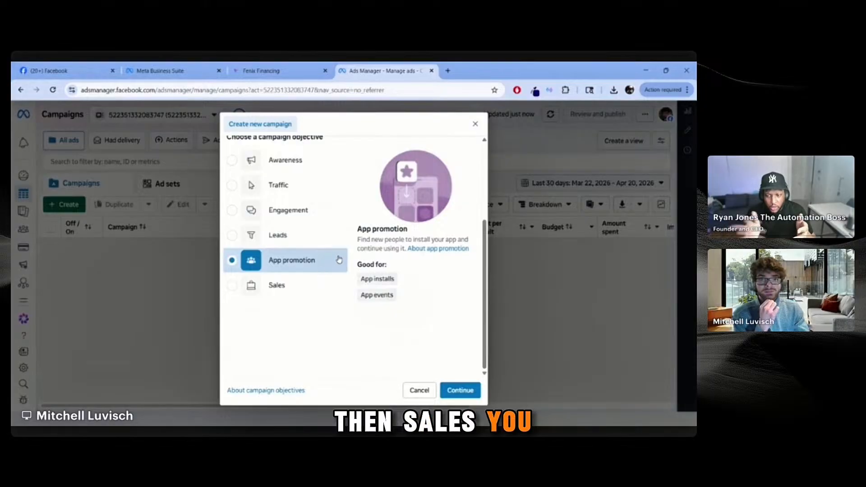
pyautogui.click(323, 285)
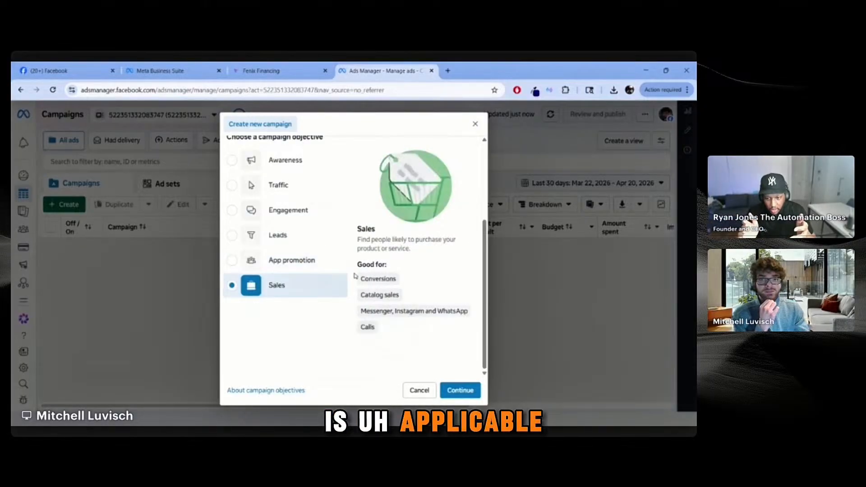
pyautogui.click(343, 237)
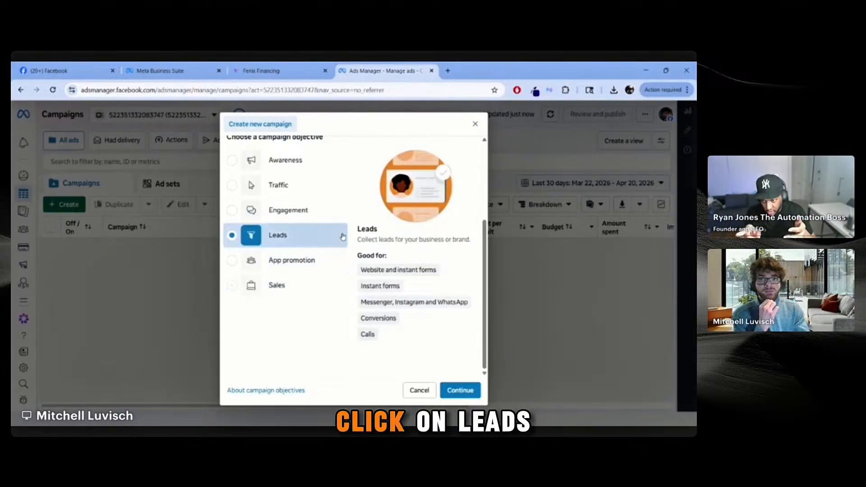
pyautogui.scroll(1, 359, 256)
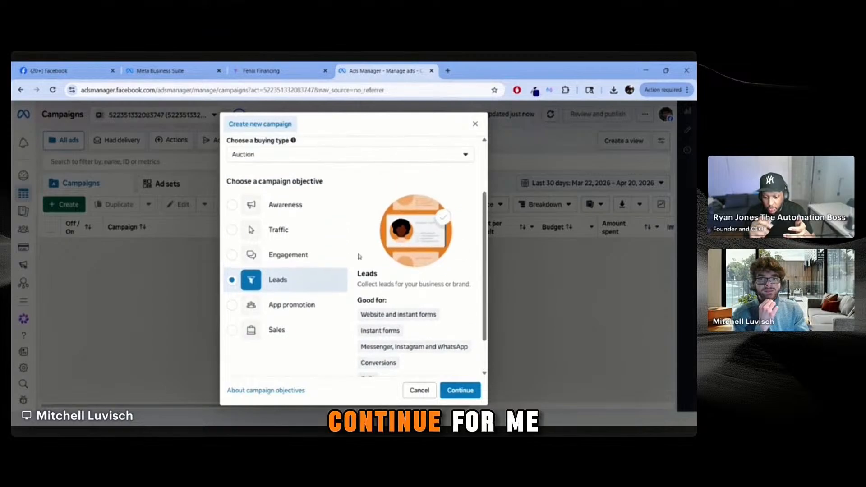
pyautogui.click(470, 392)
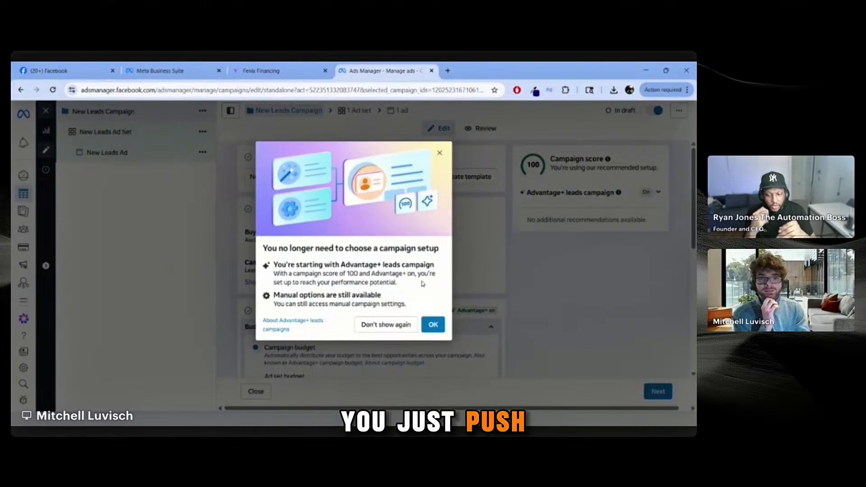
# Step: Dismiss the Advantage+ notice and rename New Leads Campaign to 'Referral Partners'
pyautogui.click(433, 324)
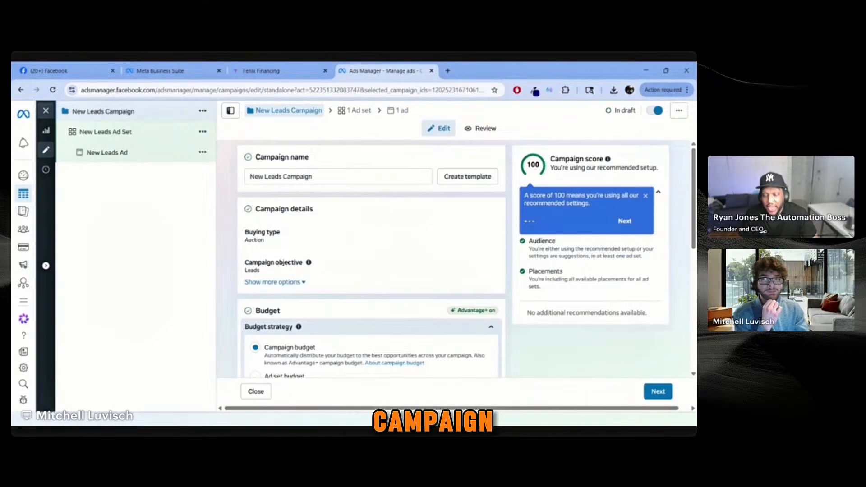
pyautogui.click(420, 176)
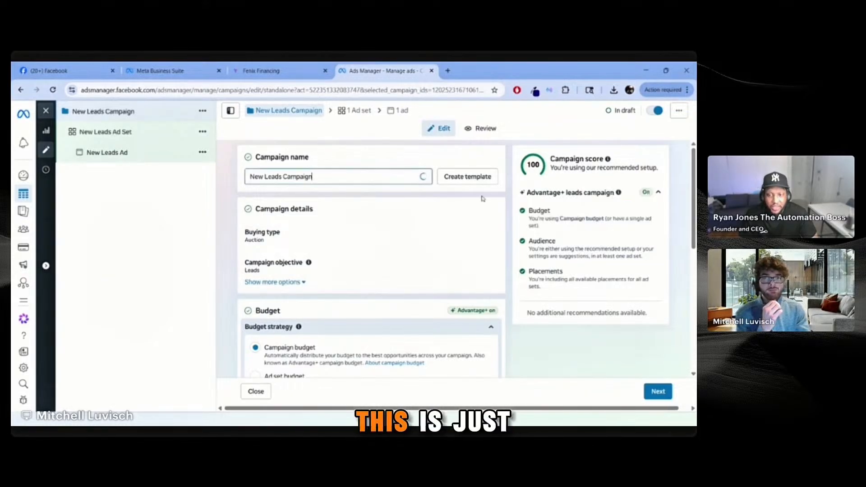
pyautogui.hotkey('ctrl', 'a')
pyautogui.press('BackSpace')
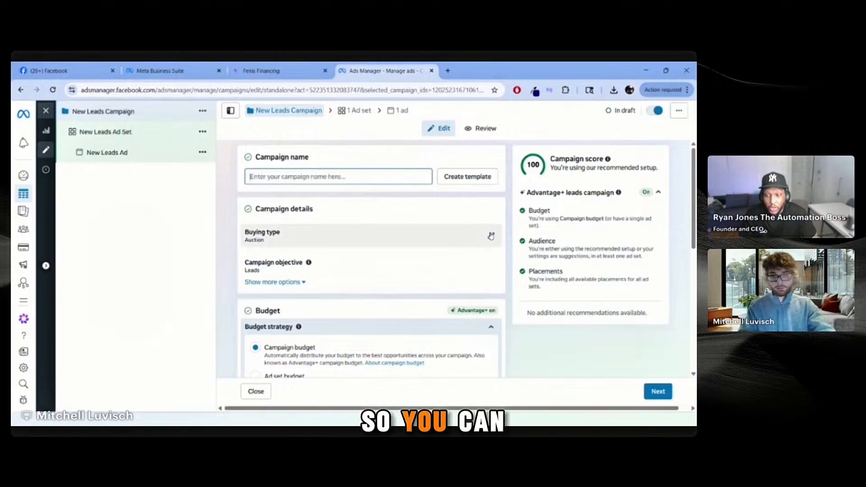
pyautogui.write('Referral')
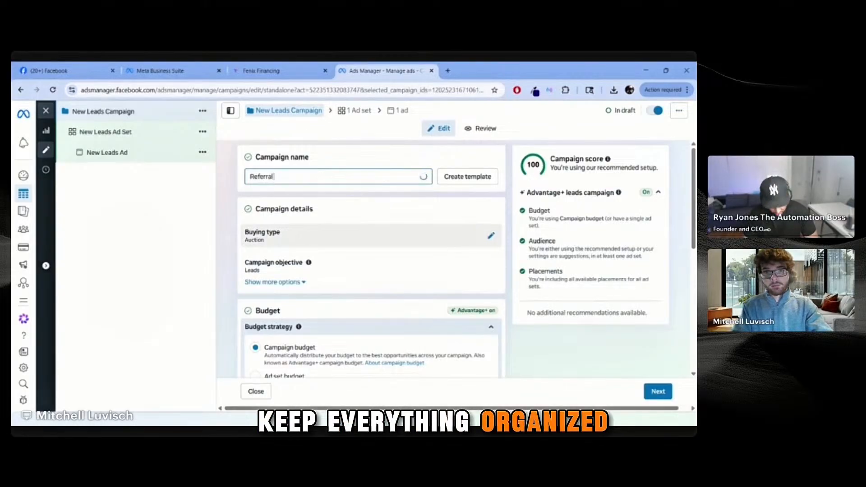
pyautogui.write(' Partner')
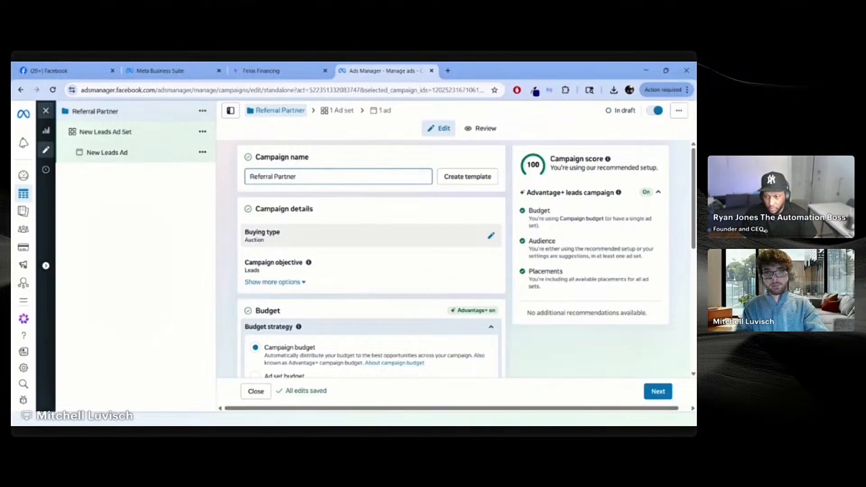
pyautogui.click(512, 229)
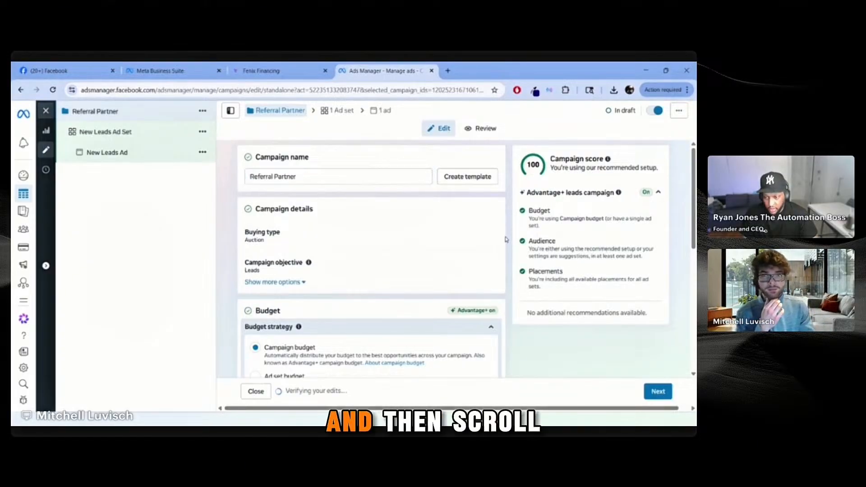
pyautogui.click(332, 176)
pyautogui.write('s')
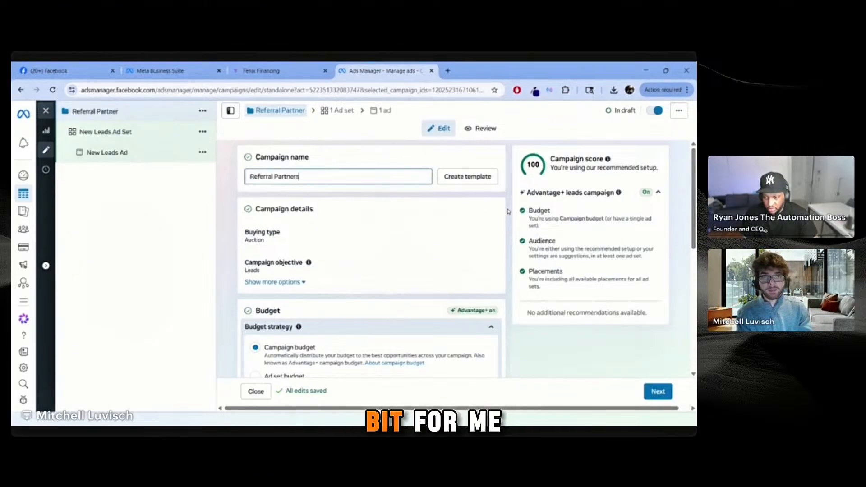
pyautogui.scroll(-2, 504, 220)
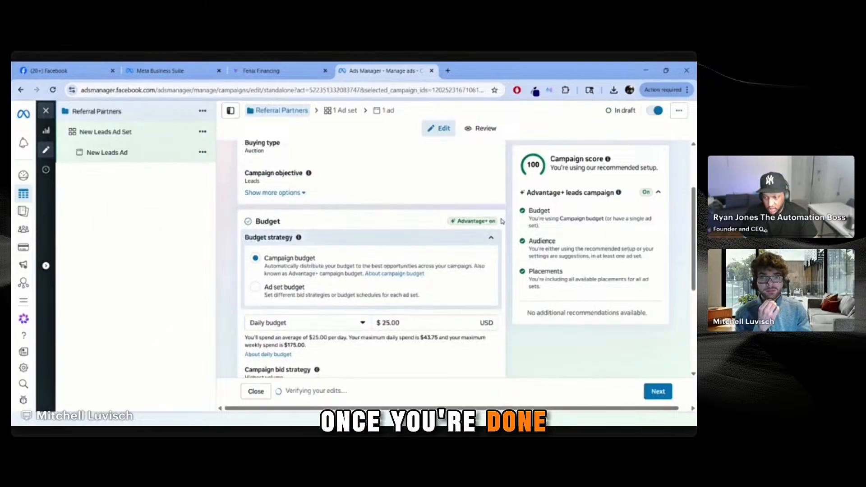
# Step: Change the campaign daily budget from $25.00 to $50.00
pyautogui.scroll(-1, 506, 237)
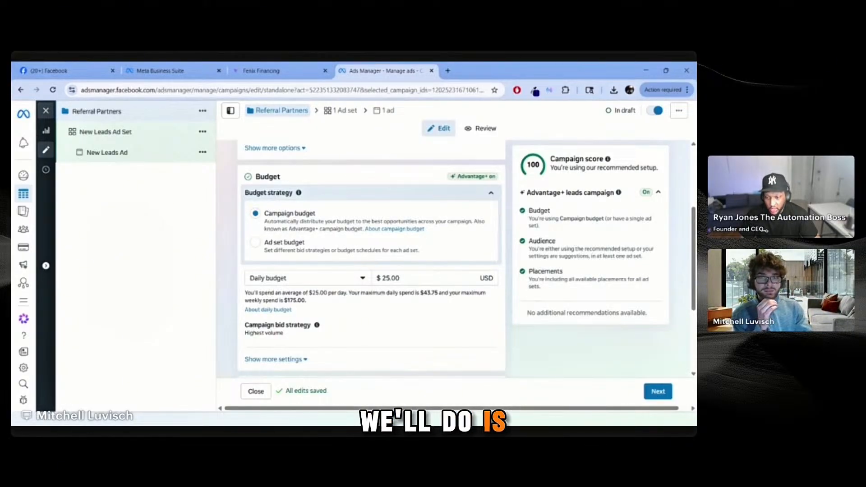
pyautogui.doubleClick(396, 280)
pyautogui.write('50')
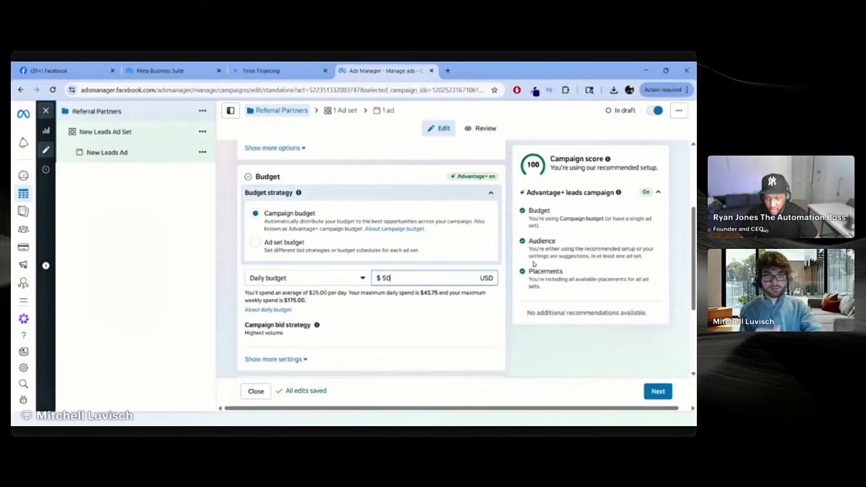
pyautogui.click(510, 247)
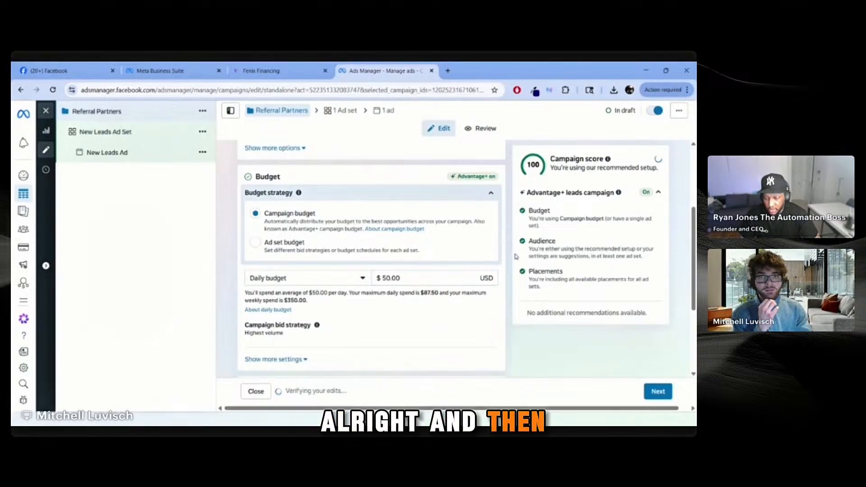
pyautogui.scroll(-3, 504, 267)
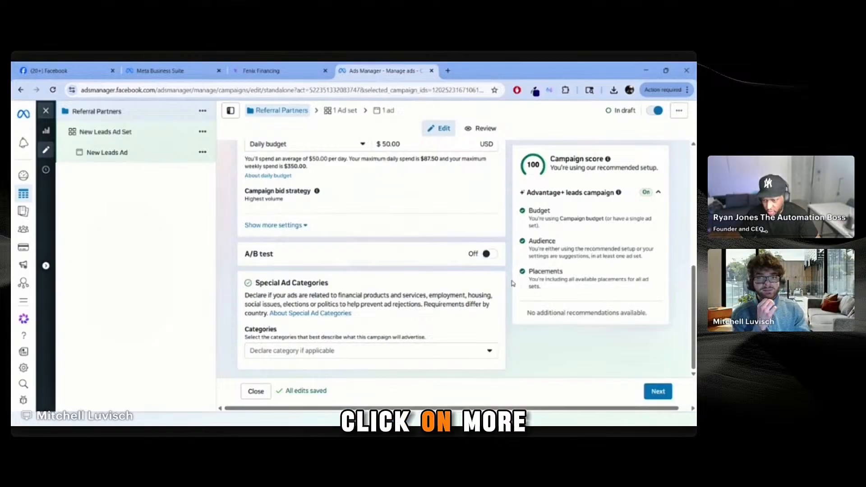
# Step: Expand Show more settings to reveal budget and ad scheduling options
pyautogui.click(273, 225)
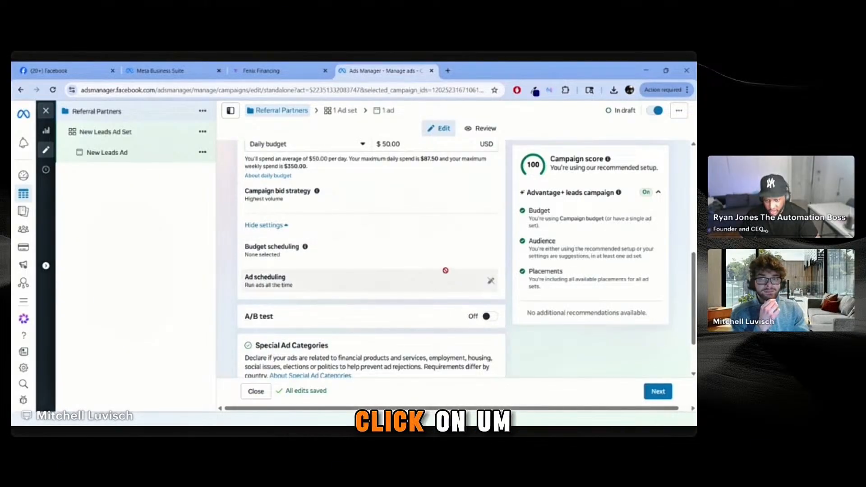
pyautogui.scroll(-1, 506, 293)
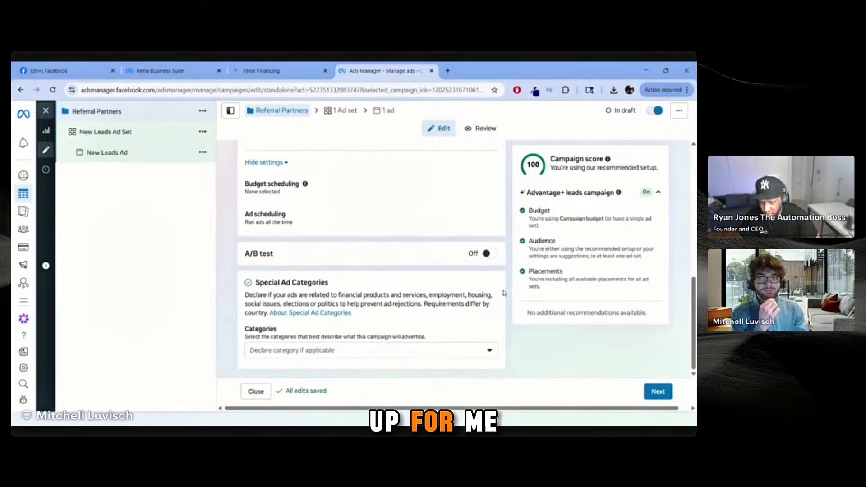
pyautogui.scroll(2, 506, 293)
pyautogui.scroll(2, 504, 291)
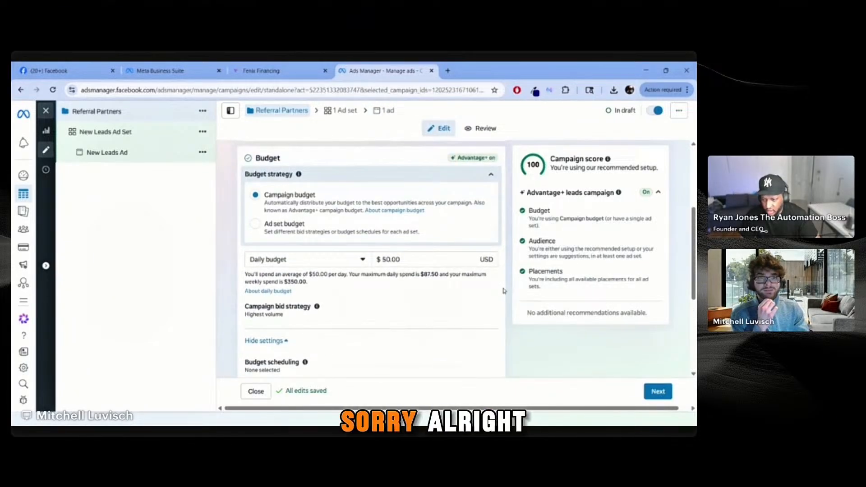
pyautogui.scroll(-4, 505, 291)
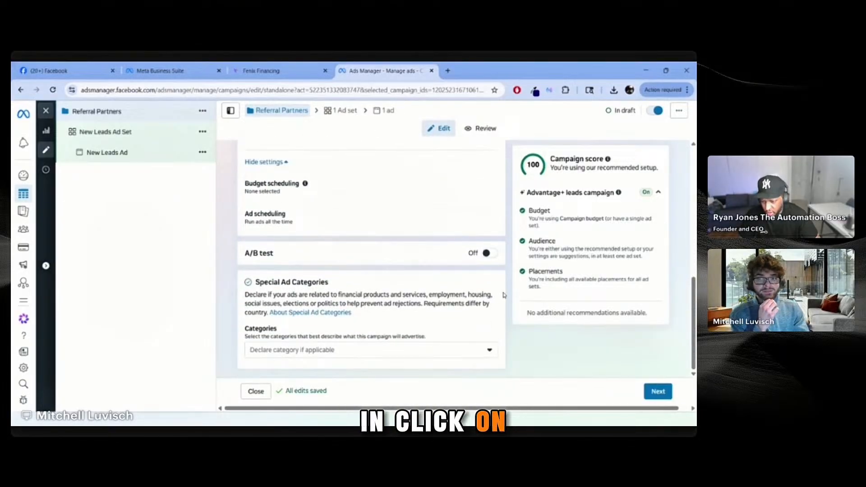
pyautogui.click(438, 350)
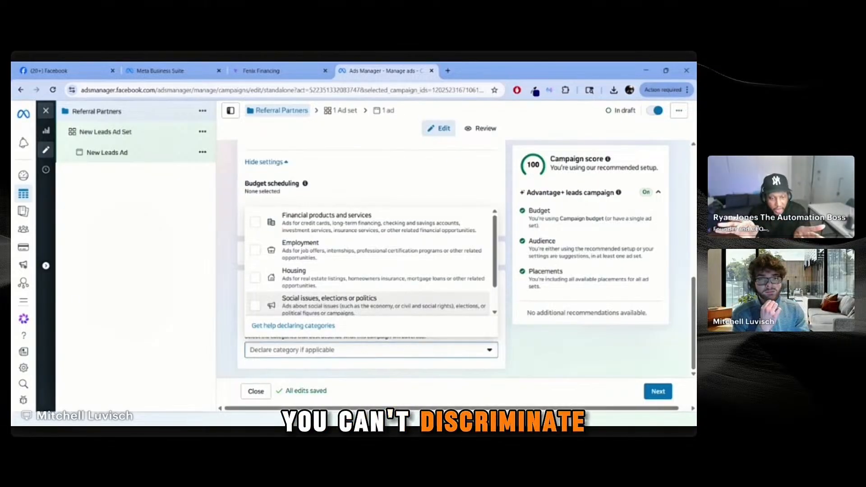
pyautogui.scroll(-1, 370, 262)
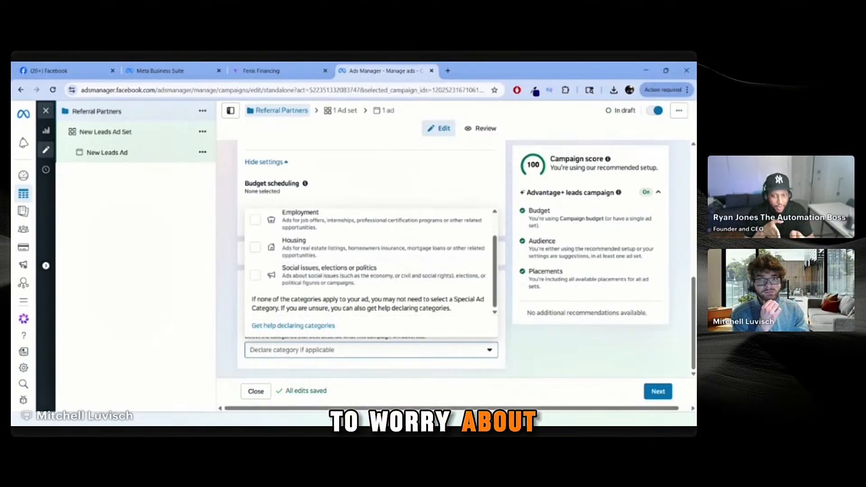
pyautogui.scroll(1, 393, 310)
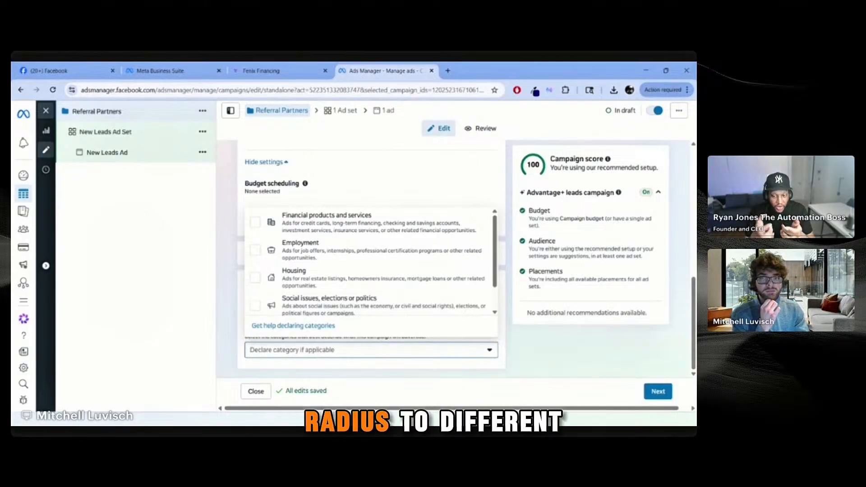
pyautogui.click(389, 355)
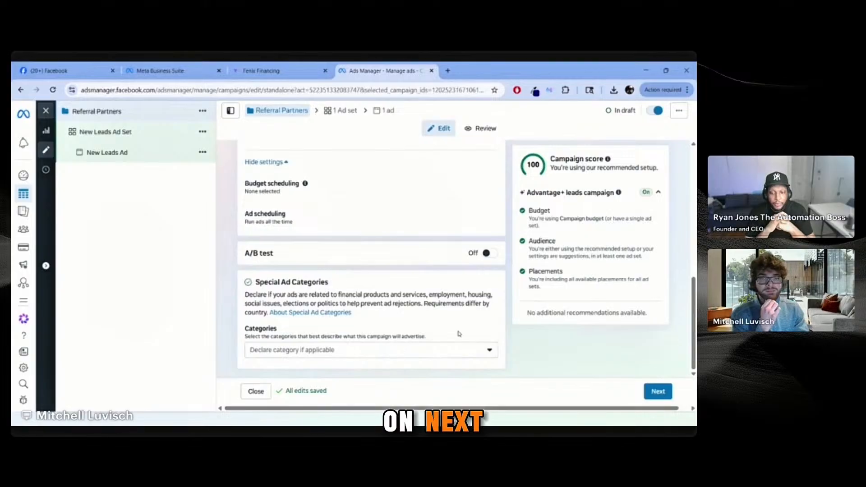
# Step: Move to the ad set and choose Fenix Financing as the promoted Facebook Page
pyautogui.click(658, 392)
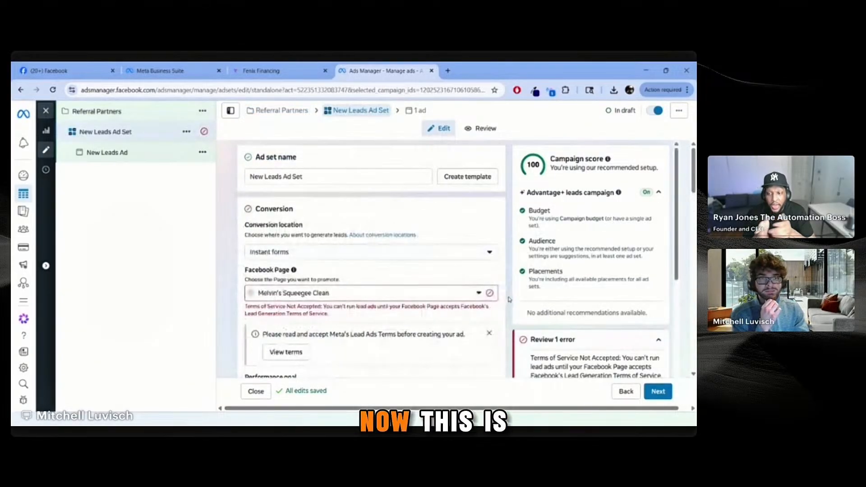
pyautogui.click(421, 291)
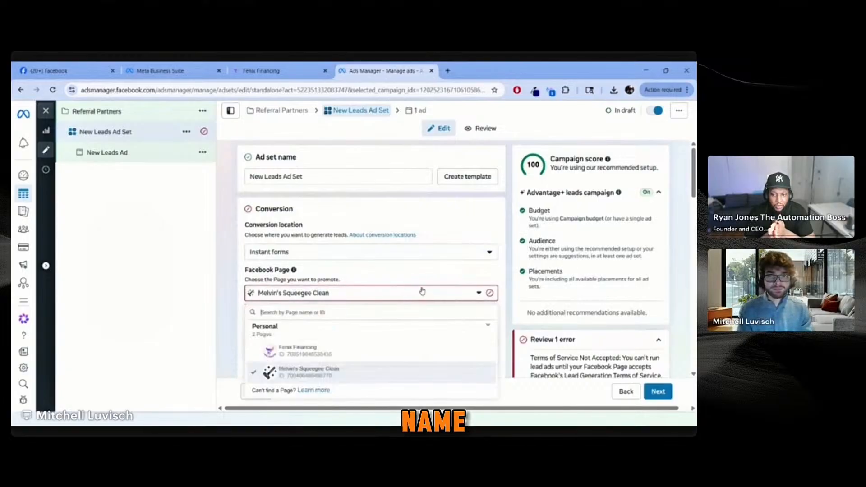
pyautogui.click(384, 347)
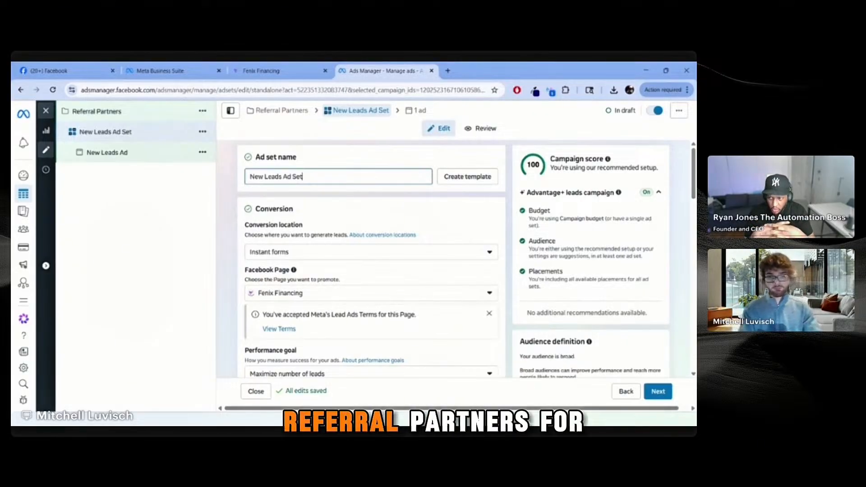
# Step: Rename the ad set to 'Referral Partners For Michigan'
pyautogui.hotkey('ctrl', 'a')
pyautogui.write('Reffer')
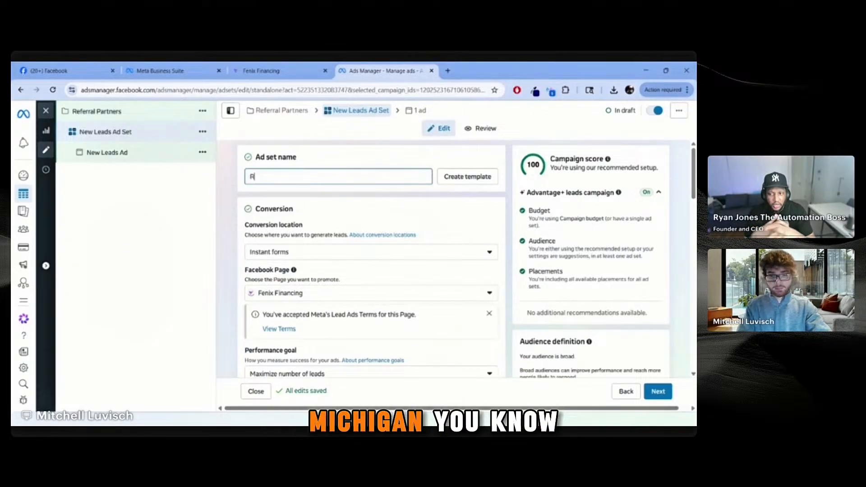
pyautogui.press('BackSpace')
pyautogui.press('BackSpace')
pyautogui.press('BackSpace')
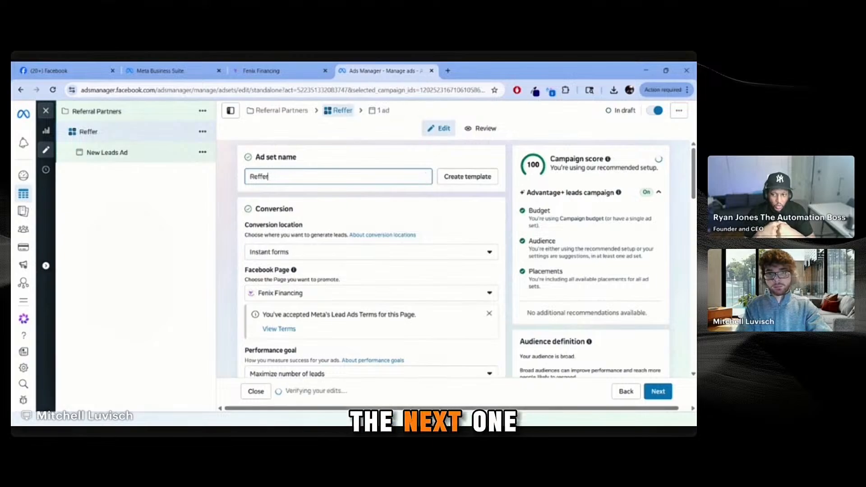
pyautogui.write('erral Pa')
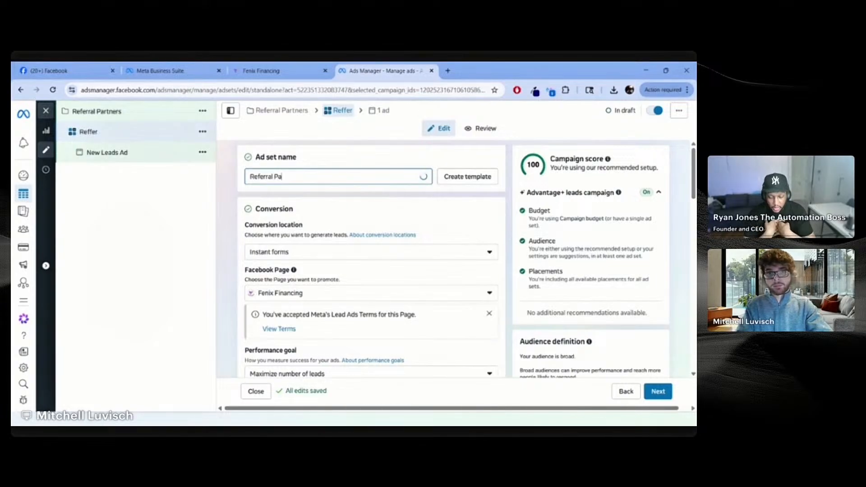
pyautogui.write('rtners F')
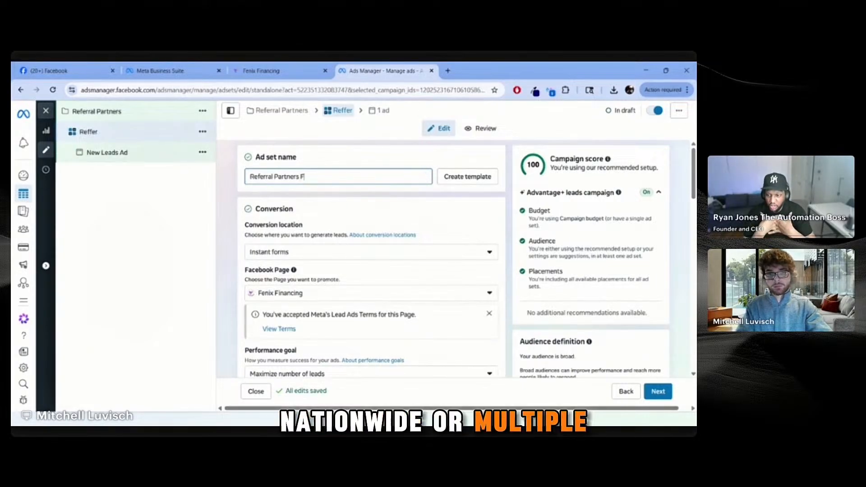
pyautogui.write('or Michigan')
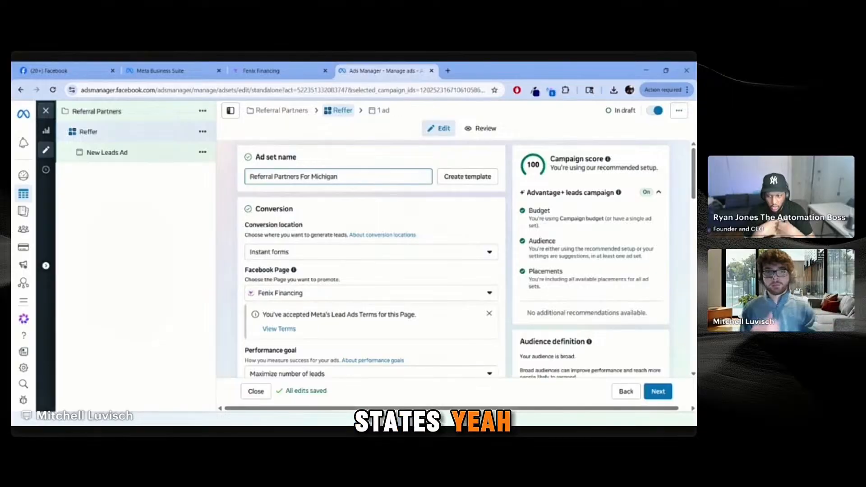
pyautogui.click(505, 197)
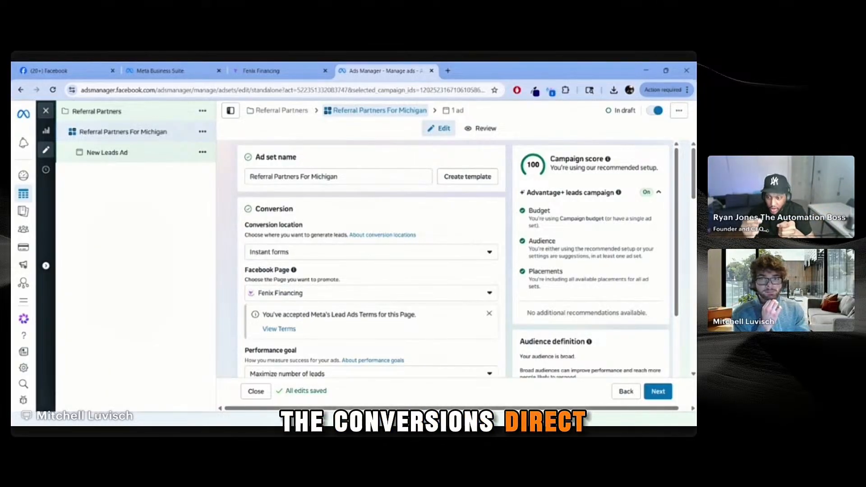
# Step: Keep Instant forms and the Fenix Financing Page, then open the Lead Ads terms
pyautogui.click(348, 254)
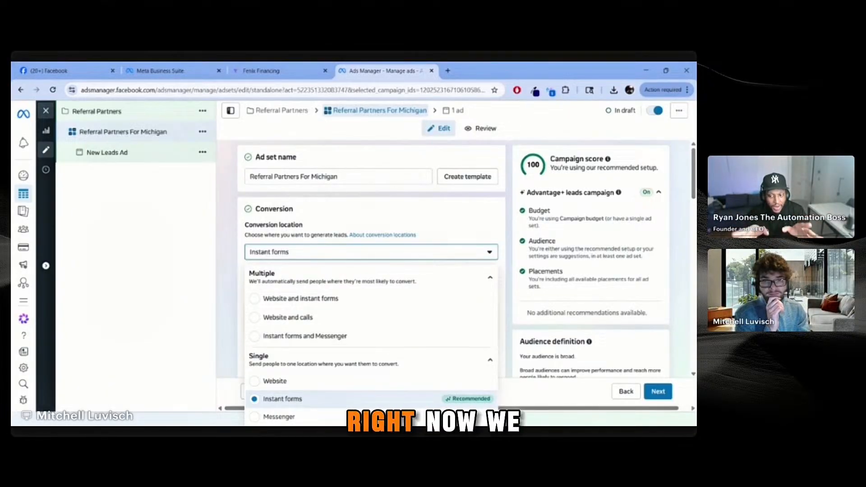
pyautogui.moveTo(396, 364); pyautogui.dragTo(413, 371)
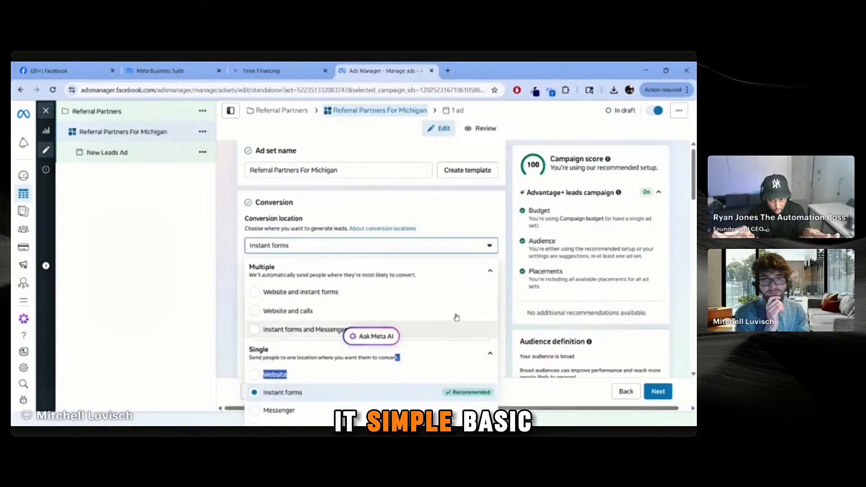
pyautogui.click(504, 241)
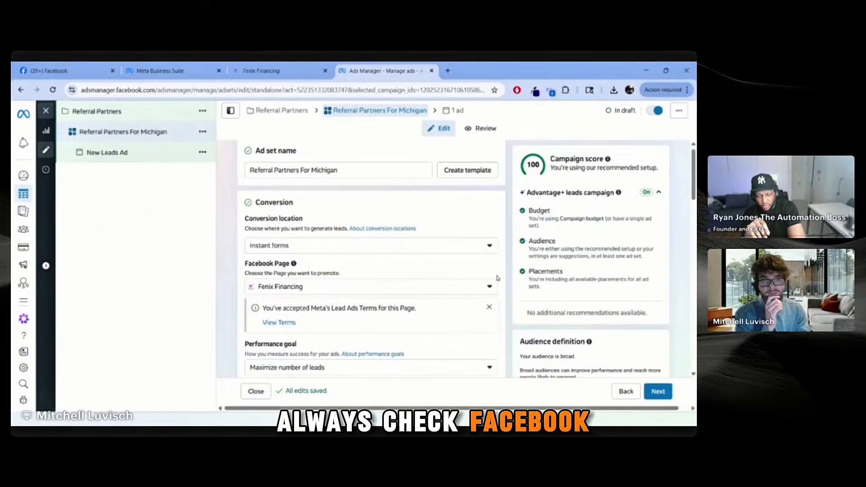
pyautogui.click(484, 287)
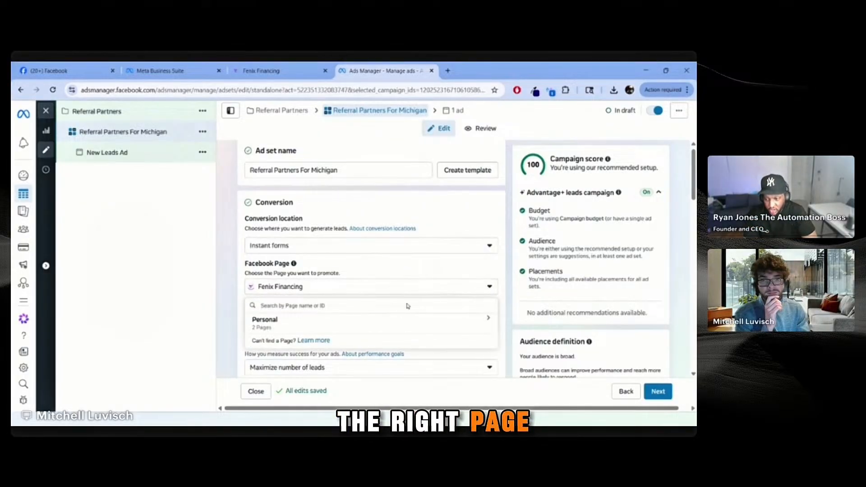
pyautogui.click(488, 289)
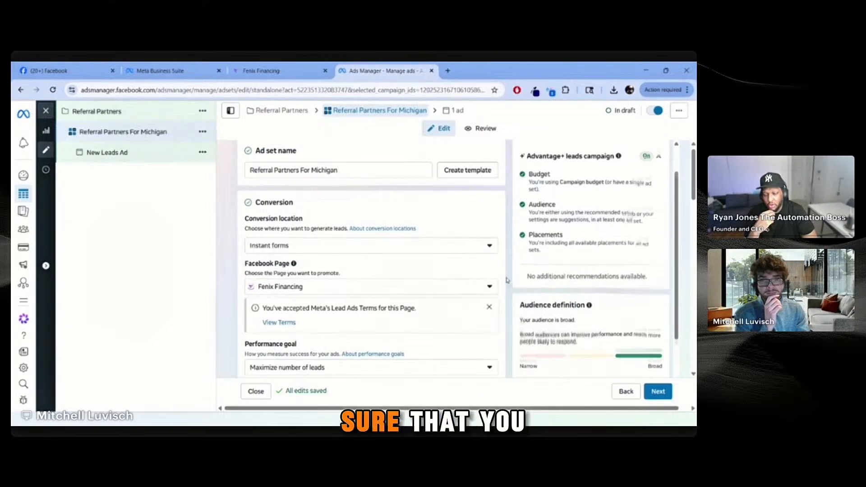
pyautogui.click(288, 322)
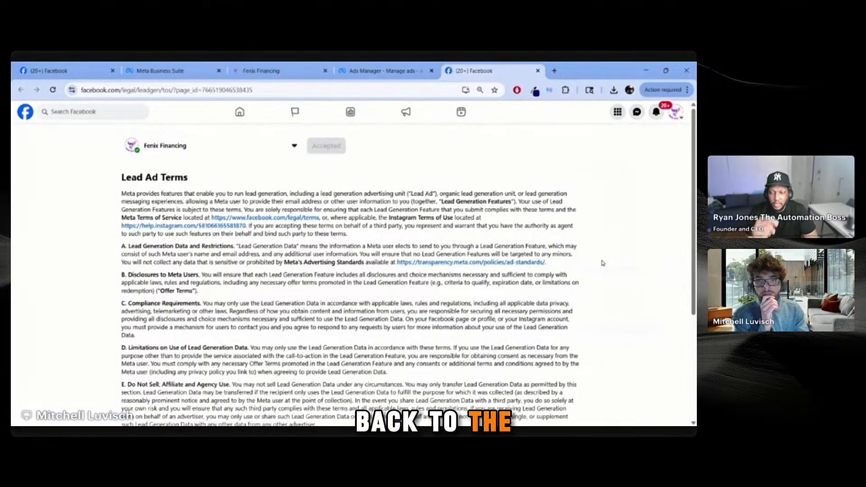
# Step: Scroll through the Fenix Financing Lead Ad Terms, then close that tab
pyautogui.scroll(-5, 602, 263)
pyautogui.middleClick(488, 72)
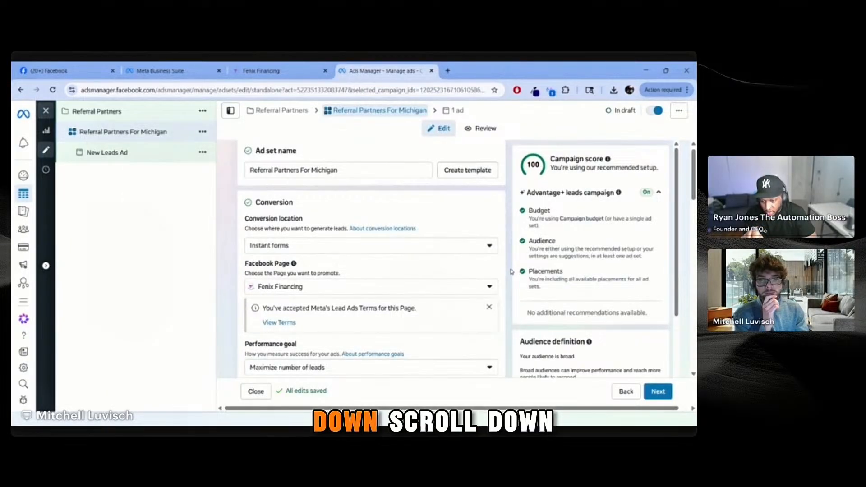
# Step: Open the ad set's Performance goal dropdown, showing Maximize number of leads selected
pyautogui.scroll(-2, 512, 270)
pyautogui.scroll(-3, 480, 276)
pyautogui.scroll(-2, 480, 275)
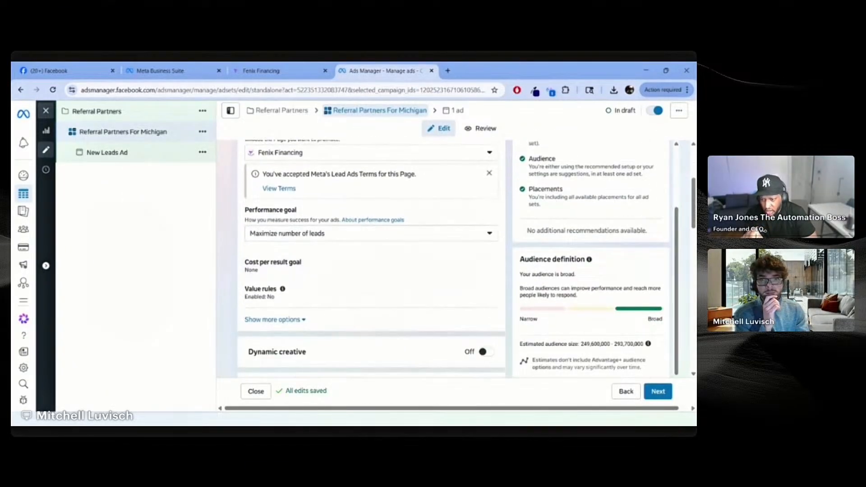
pyautogui.scroll(1, 441, 269)
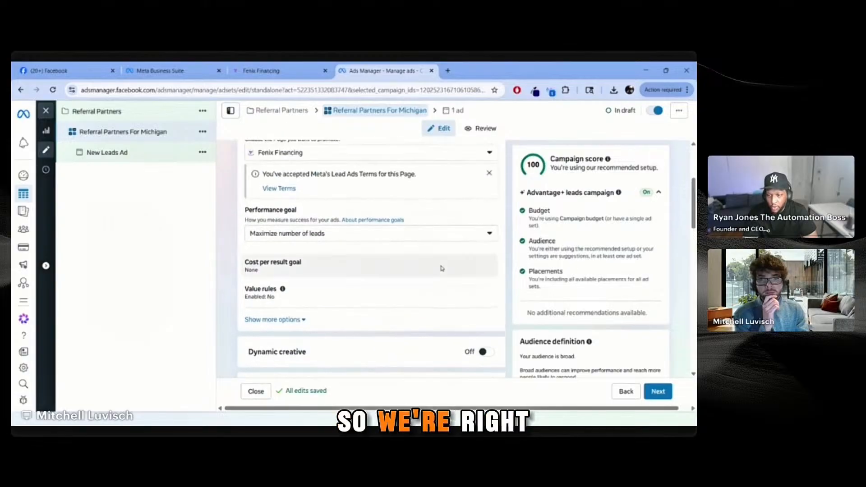
pyautogui.moveTo(426, 267)
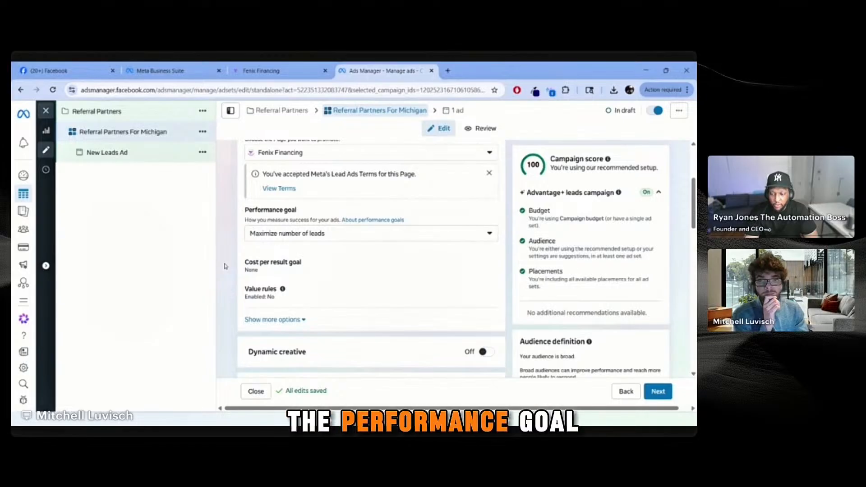
pyautogui.click(318, 234)
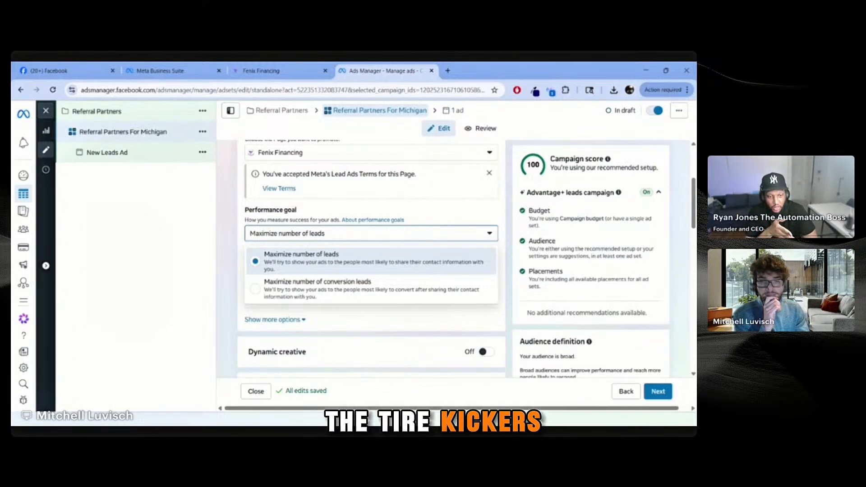
# Step: Close the performance goal list with Maximize number of leads still selected
pyautogui.click(405, 235)
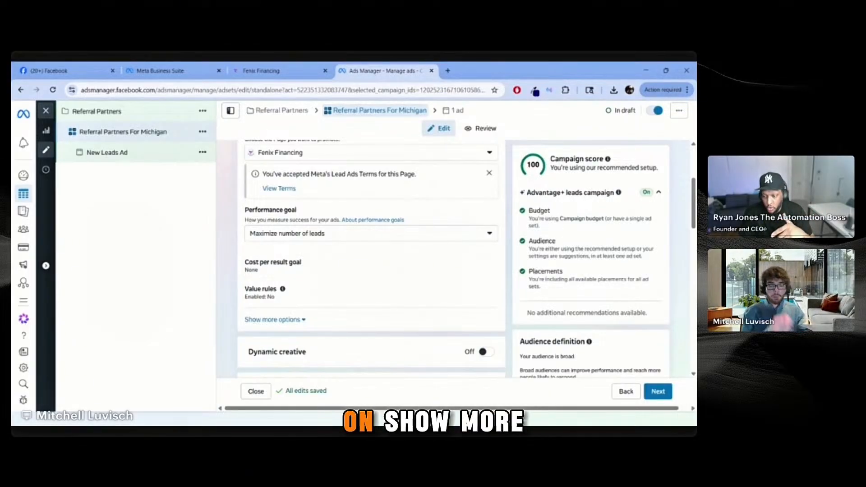
# Step: Switch Dynamic creative on for the Referral Partners For Michigan ad set and confirm with Continue
pyautogui.click(283, 321)
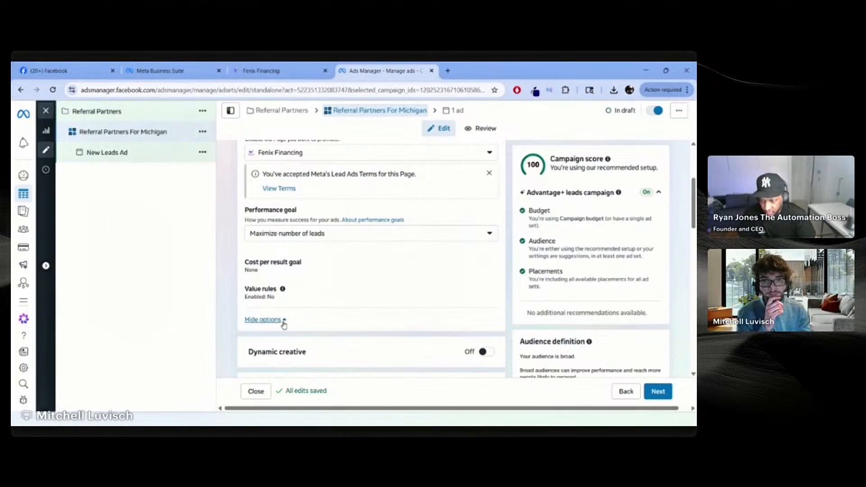
pyautogui.click(286, 321)
pyautogui.click(286, 321)
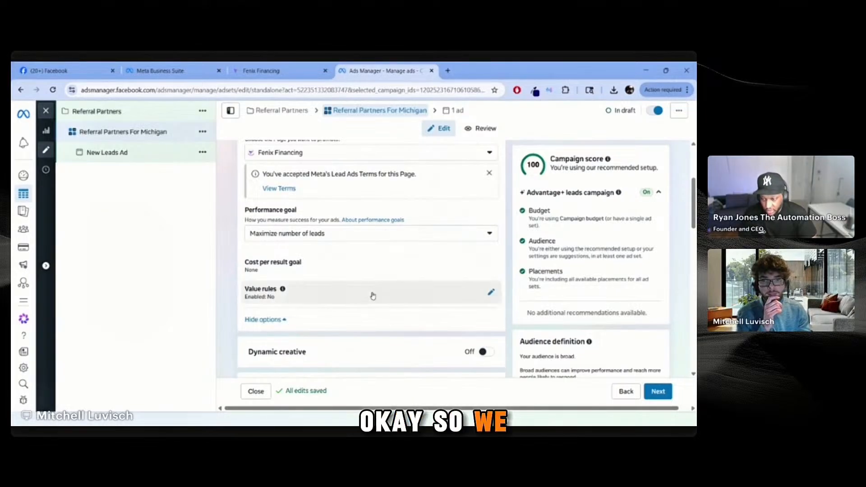
pyautogui.scroll(-3, 521, 273)
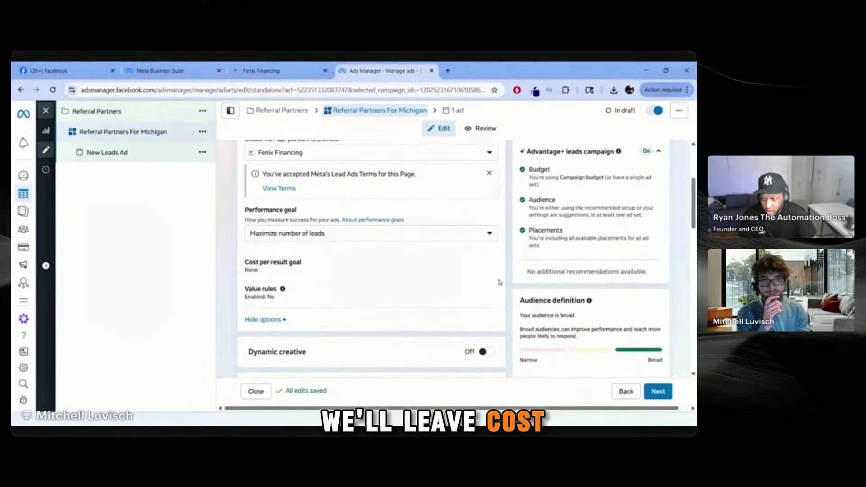
pyautogui.scroll(1, 521, 272)
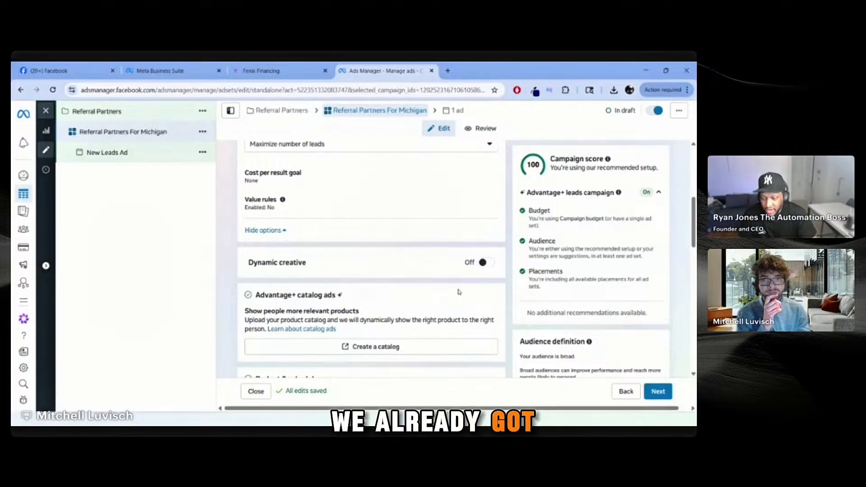
pyautogui.scroll(1, 459, 292)
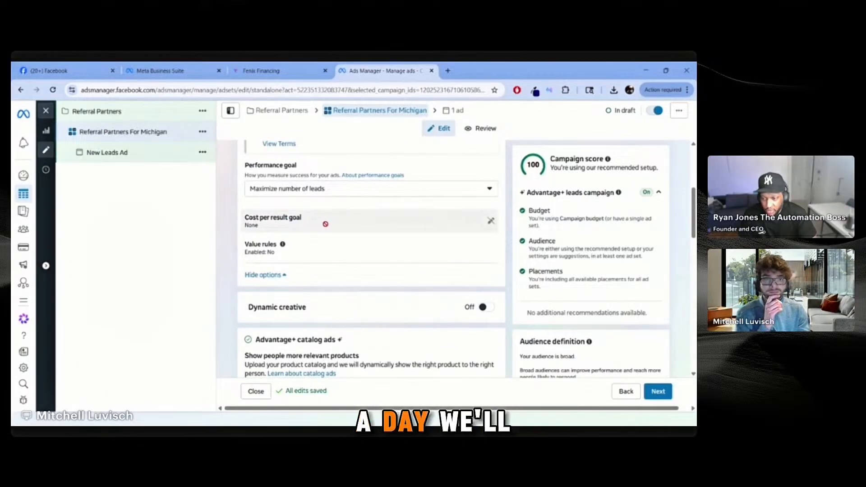
pyautogui.moveTo(325, 224)
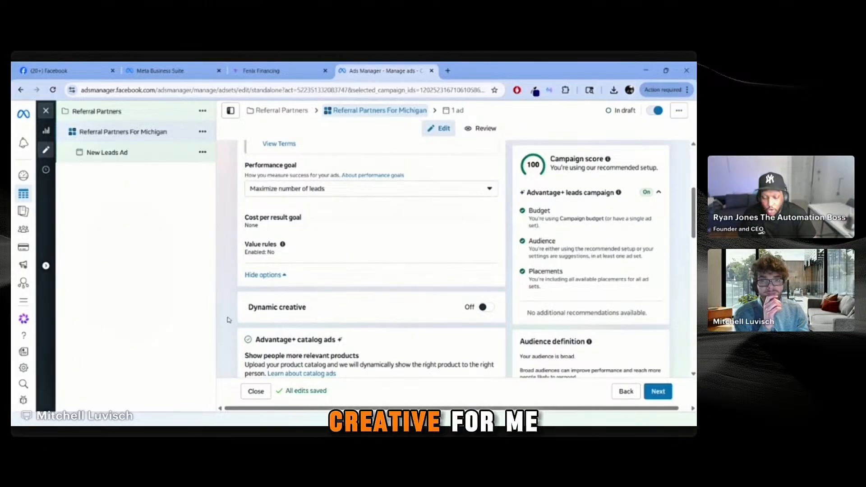
pyautogui.click(483, 307)
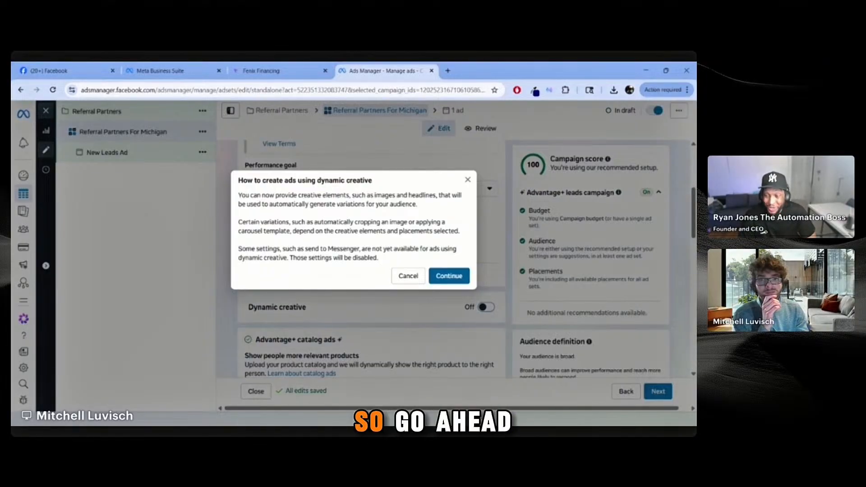
pyautogui.click(452, 279)
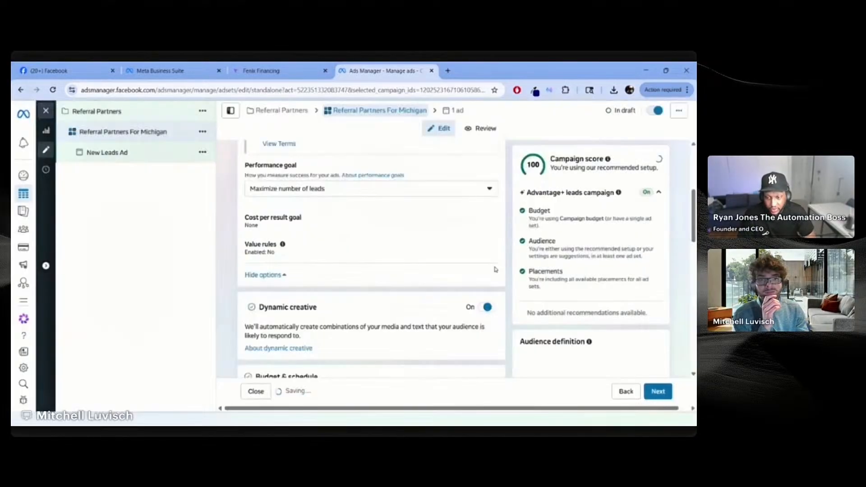
# Step: Give the ad set schedule an end date of May 21, 2026, then scroll to Audience
pyautogui.scroll(-2, 494, 275)
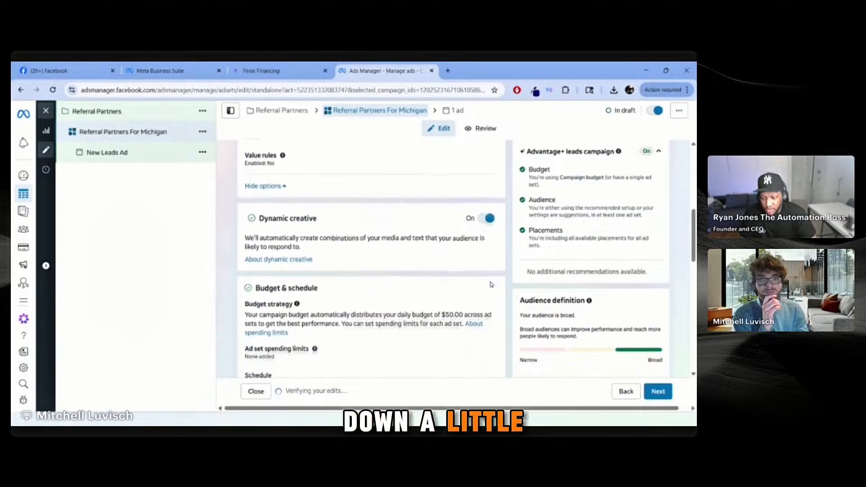
pyautogui.scroll(-2, 430, 285)
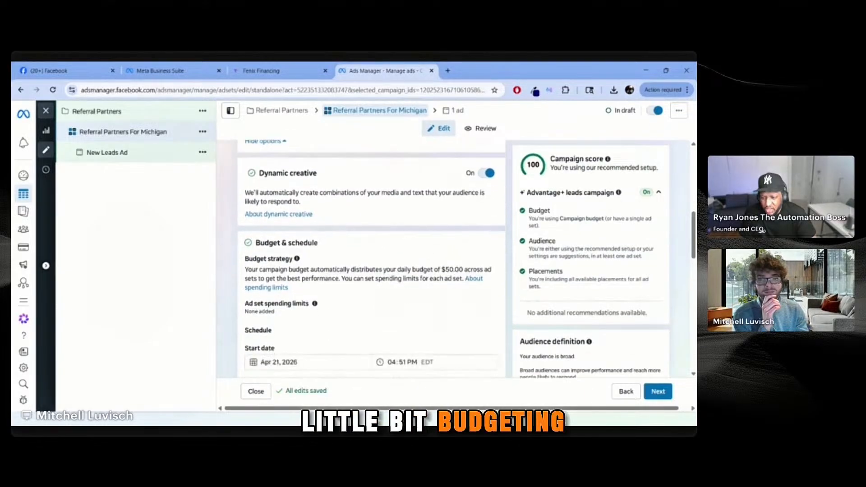
pyautogui.scroll(-1, 427, 283)
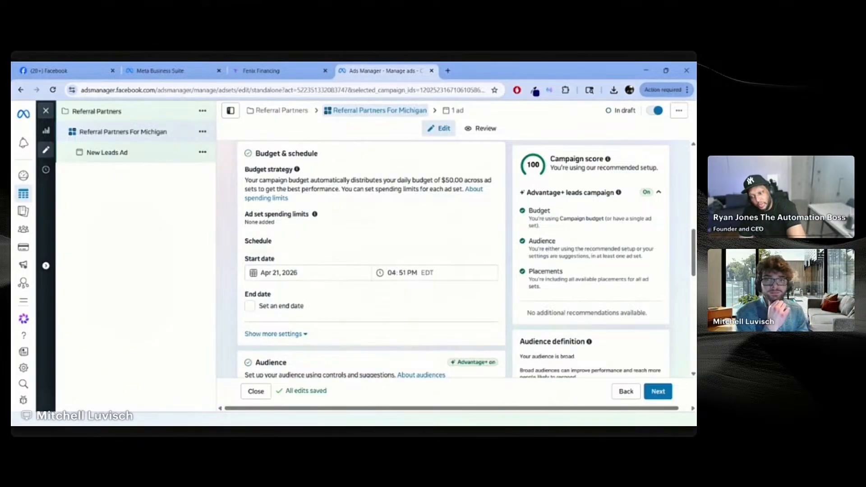
pyautogui.click(282, 306)
pyautogui.scroll(-1, 326, 294)
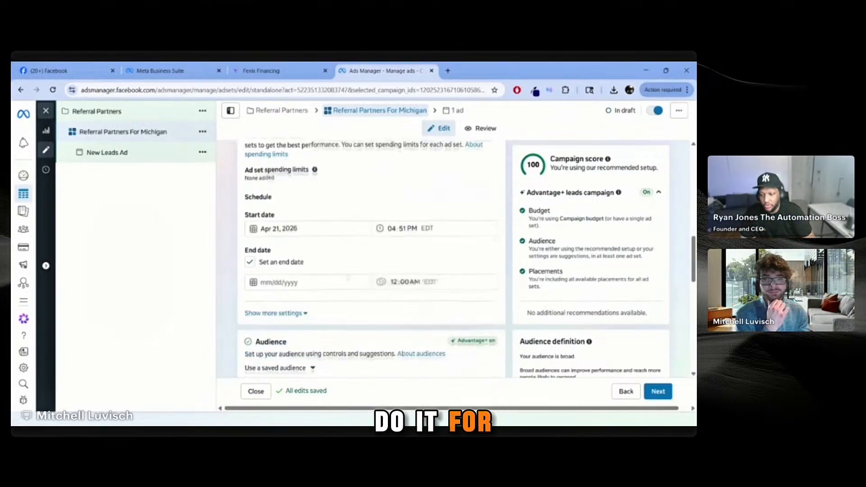
pyautogui.click(316, 282)
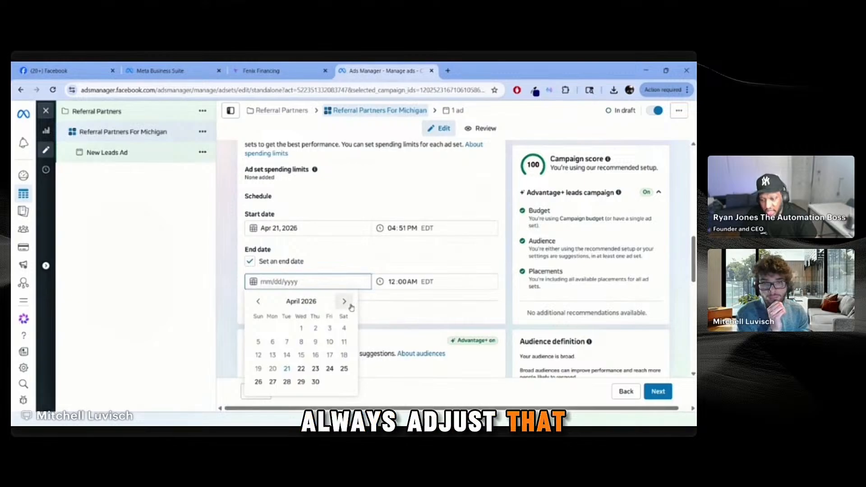
pyautogui.click(344, 302)
pyautogui.click(315, 369)
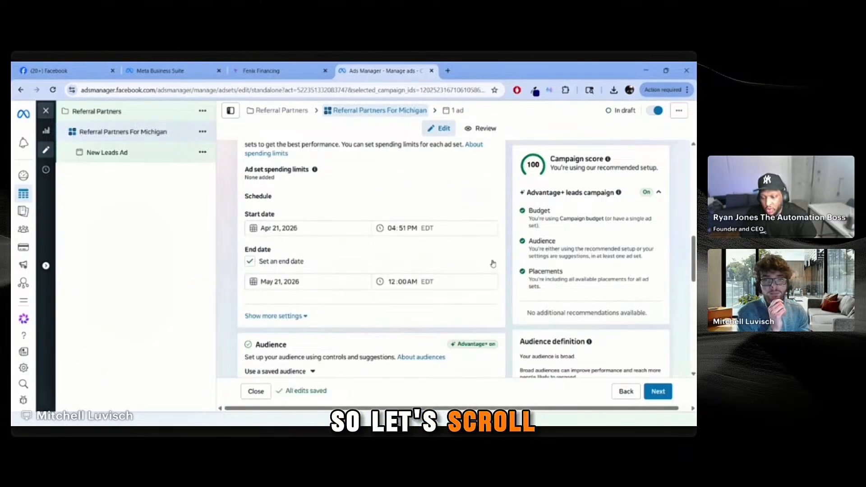
pyautogui.scroll(-3, 467, 289)
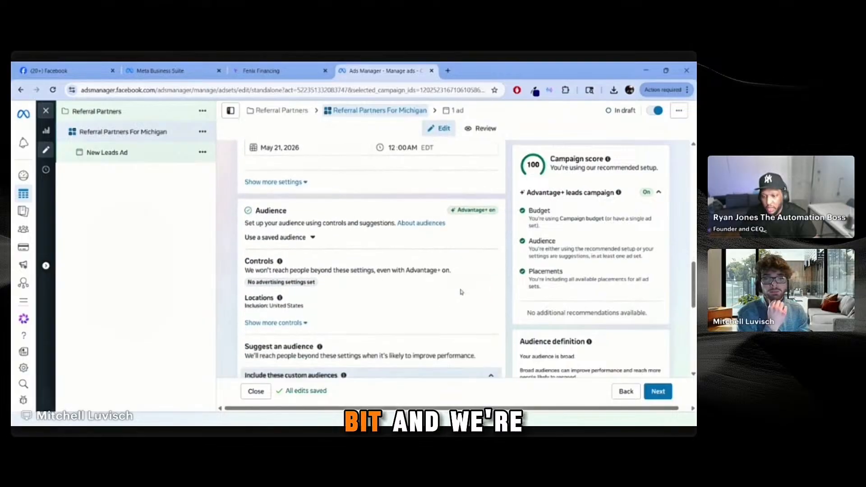
pyautogui.scroll(-1, 459, 292)
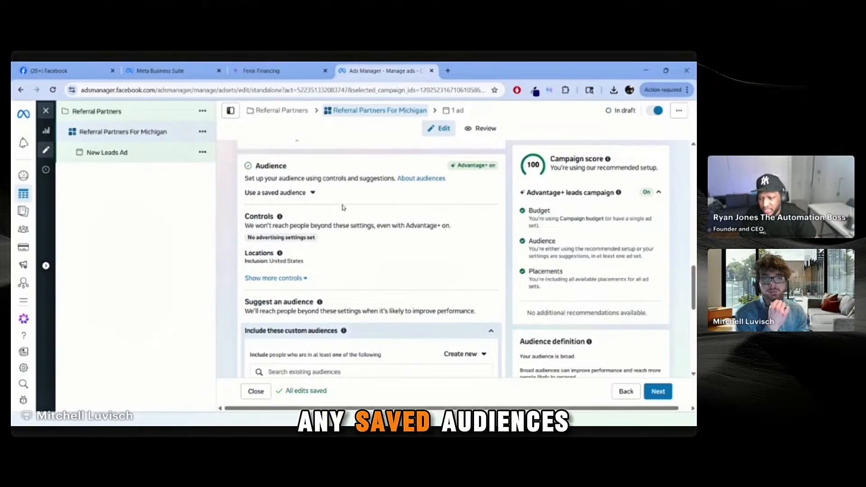
# Step: Check the saved audiences list without choosing one, then show more audience controls
pyautogui.click(313, 193)
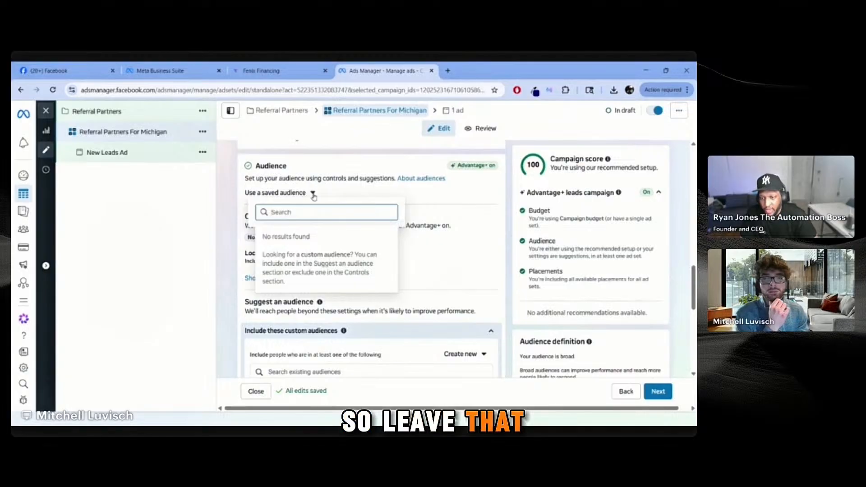
pyautogui.click(313, 193)
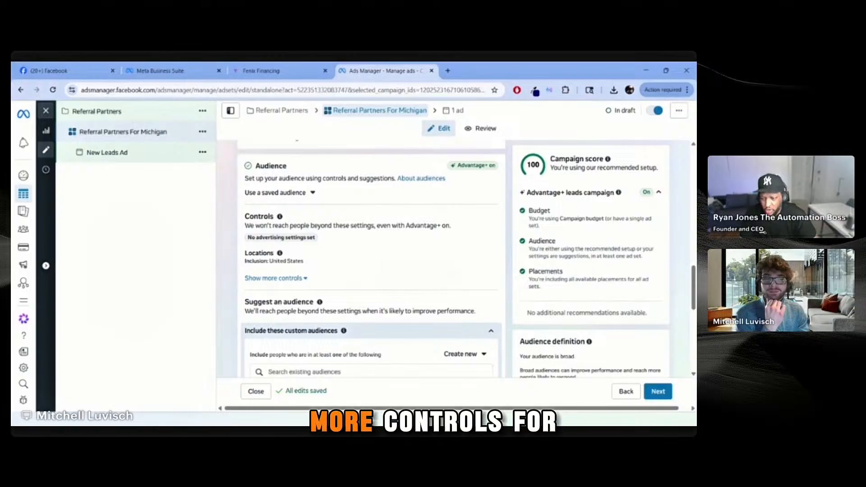
pyautogui.click(302, 278)
pyautogui.scroll(-2, 360, 272)
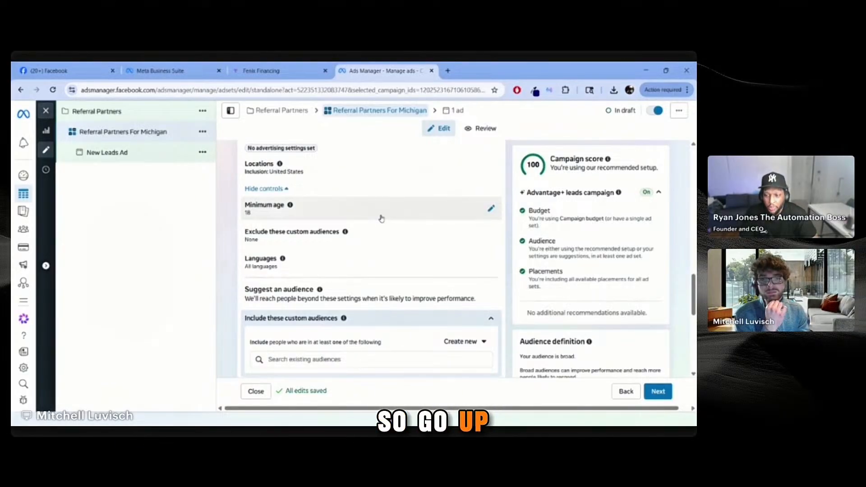
pyautogui.scroll(1, 366, 212)
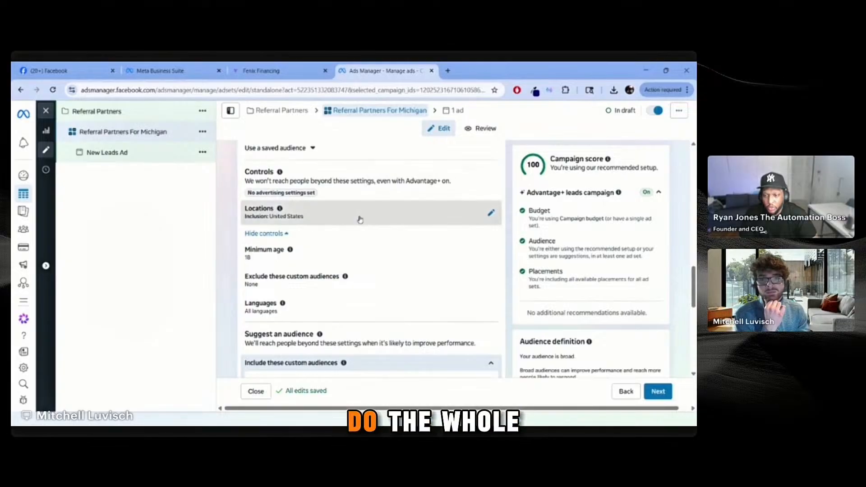
# Step: Replace the United States location target with Michigan, United States found by searching 'mich'
pyautogui.click(360, 216)
pyautogui.click(332, 251)
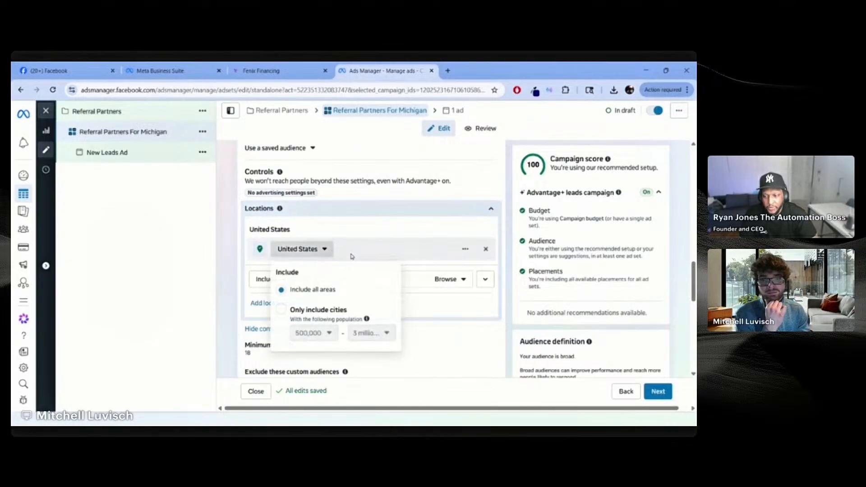
pyautogui.click(335, 252)
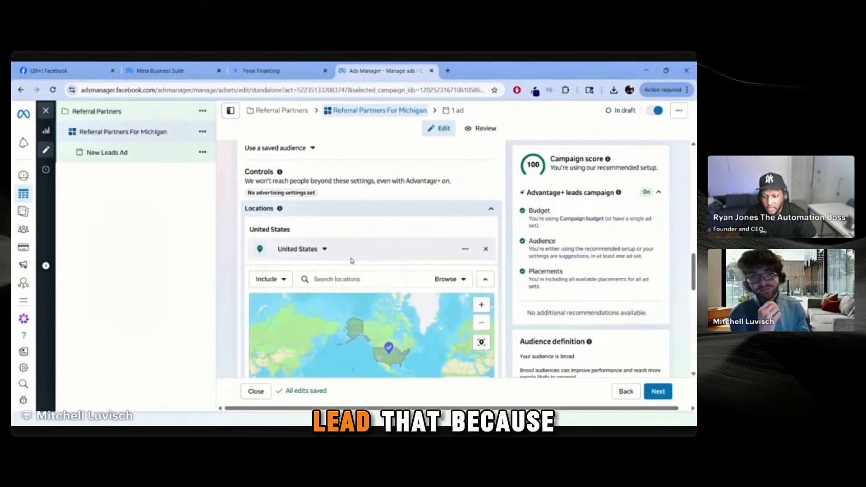
pyautogui.scroll(-1, 374, 263)
pyautogui.click(360, 234)
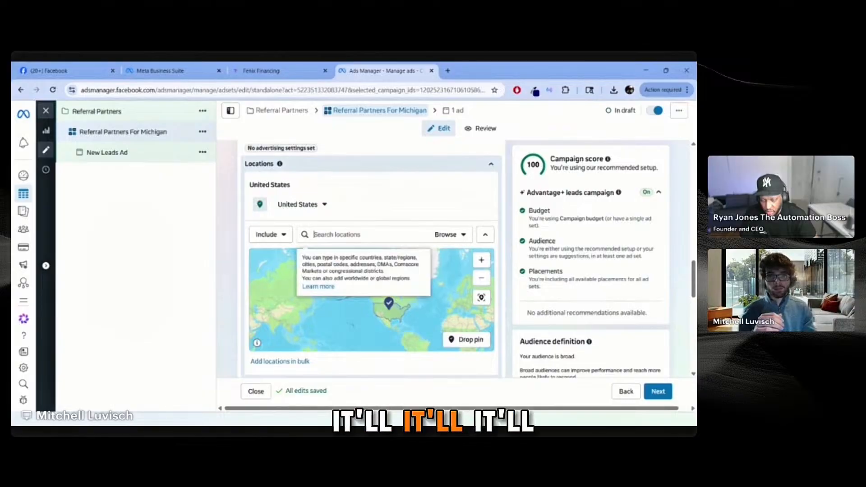
pyautogui.write('mich')
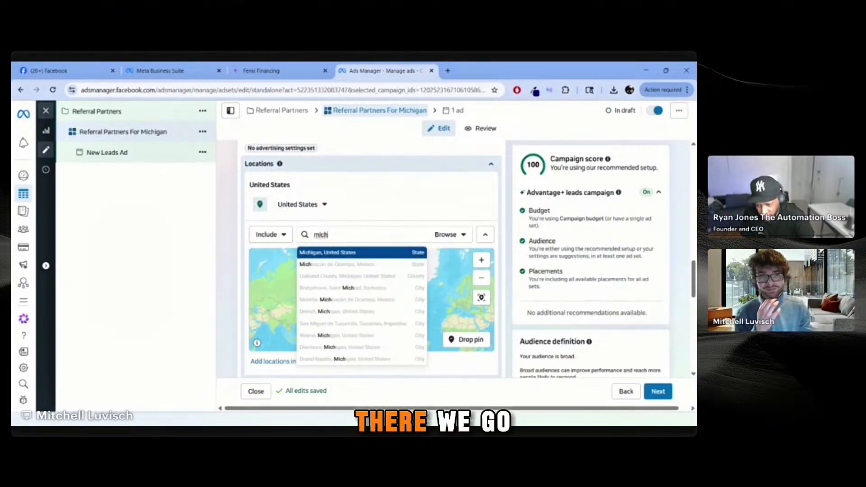
pyautogui.click(395, 253)
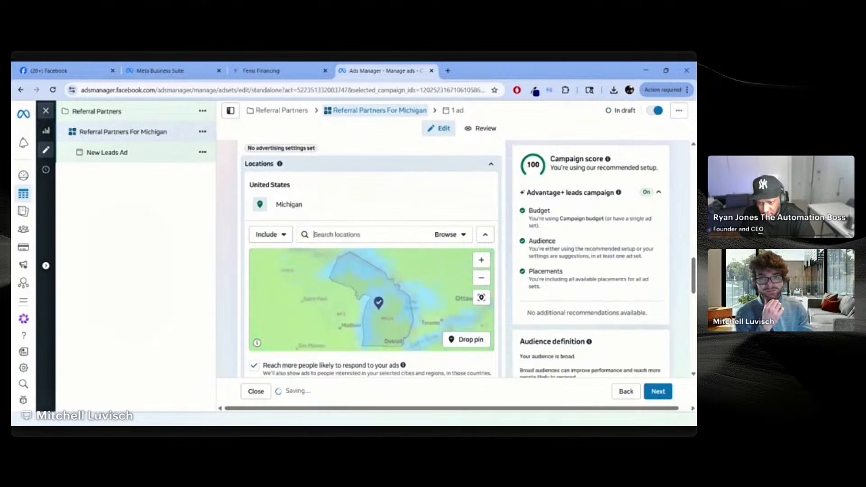
pyautogui.scroll(-1, 502, 252)
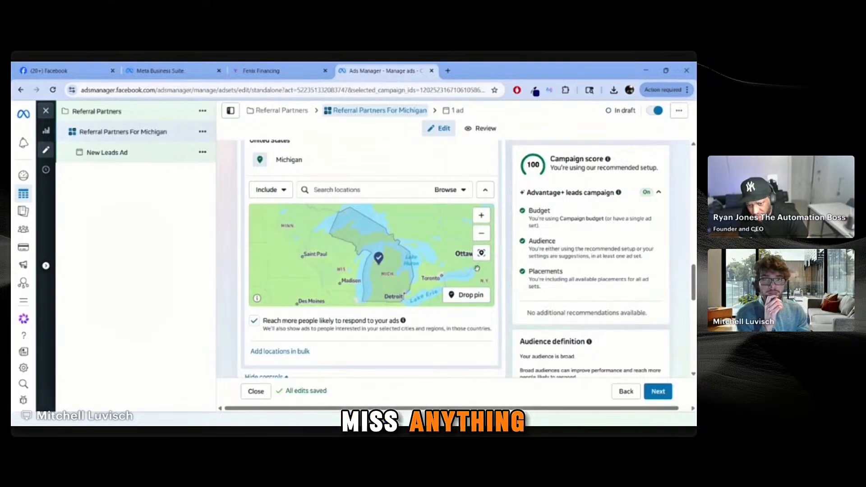
# Step: Open the audience's Minimum age setting for editing
pyautogui.scroll(1, 477, 266)
pyautogui.scroll(-1, 491, 236)
pyautogui.scroll(5, 504, 187)
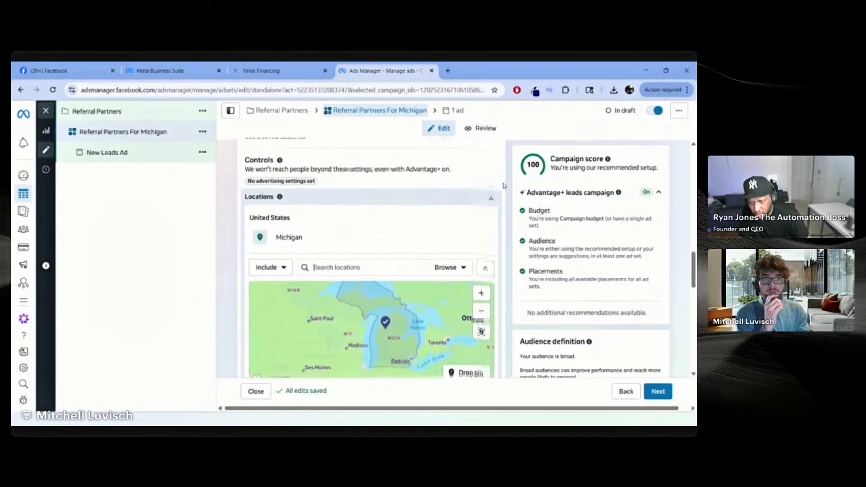
pyautogui.scroll(3, 487, 207)
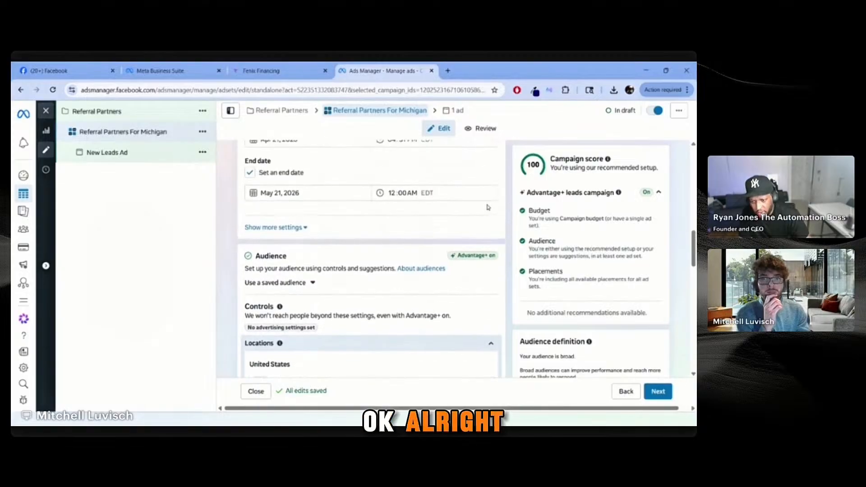
pyautogui.scroll(-6, 494, 210)
pyautogui.scroll(-5, 498, 211)
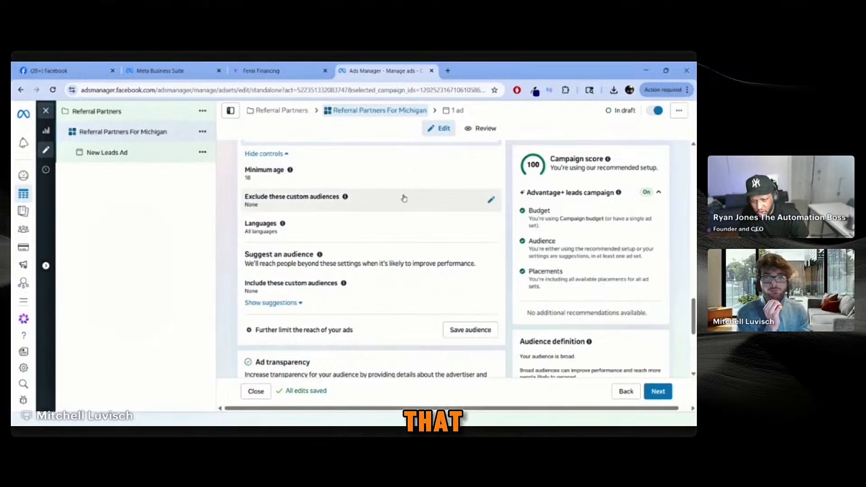
pyautogui.click(389, 180)
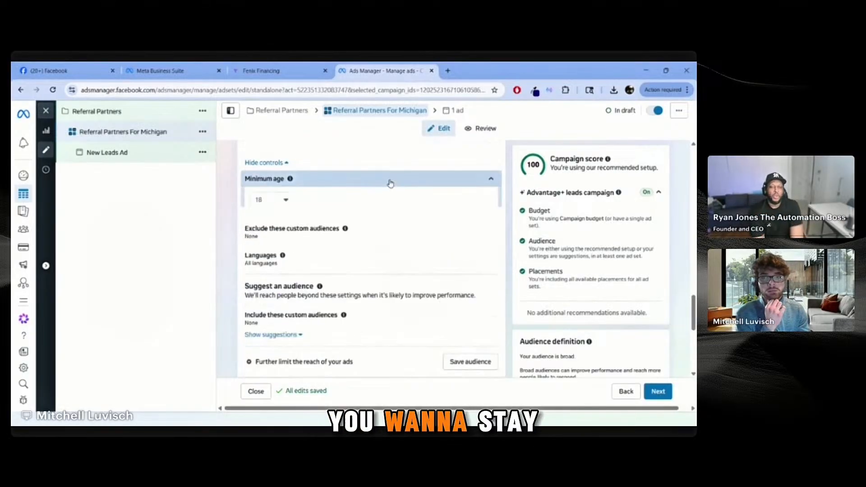
# Step: Leave 18 selected in the minimum age dropdown
pyautogui.scroll(-5, 389, 184)
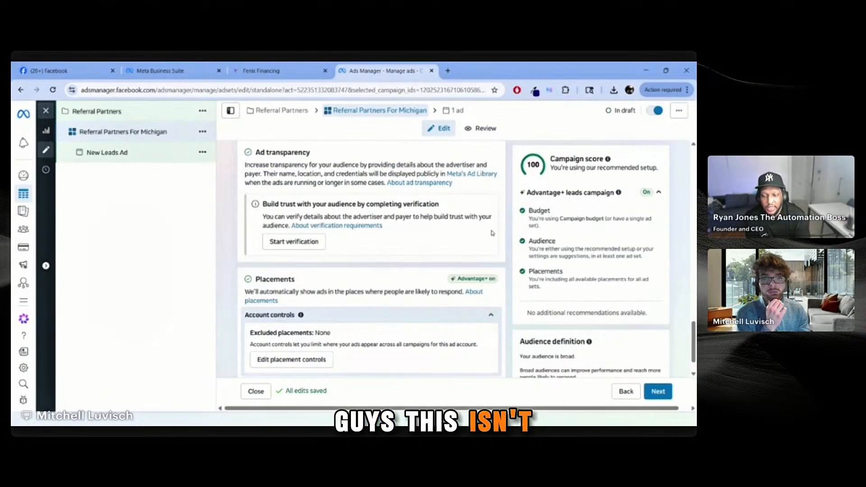
pyautogui.scroll(-1, 494, 240)
pyautogui.scroll(2, 493, 239)
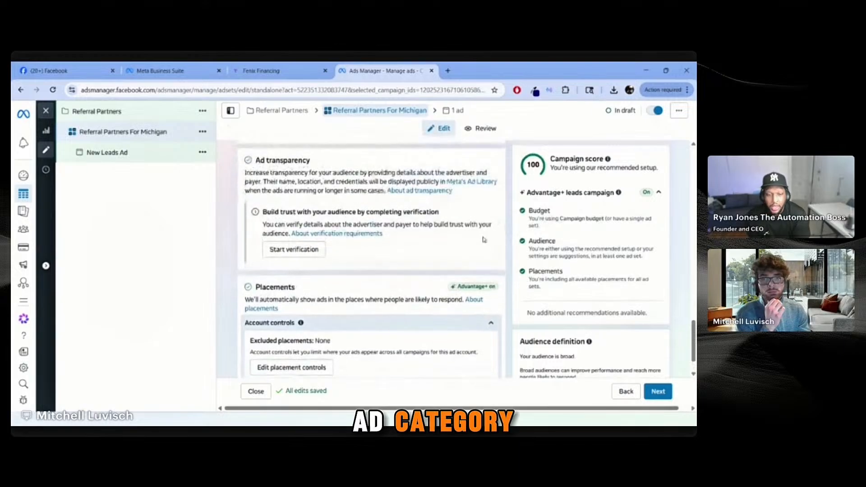
pyautogui.scroll(6, 488, 238)
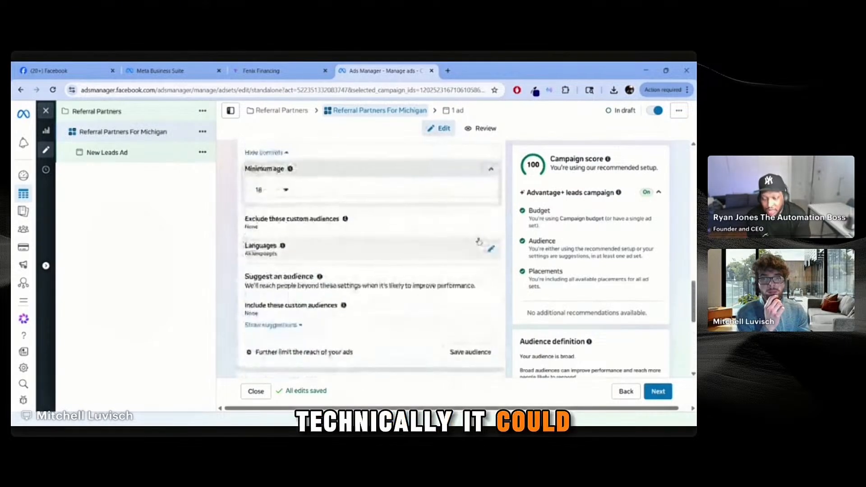
pyautogui.click(289, 280)
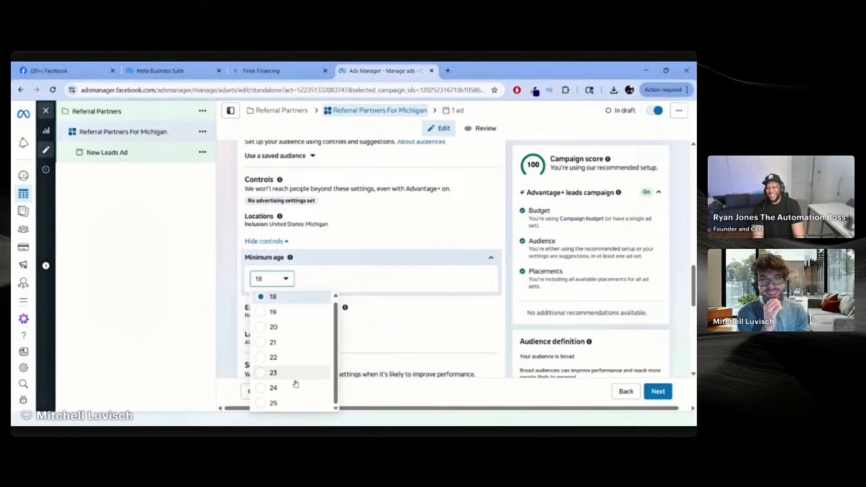
pyautogui.click(238, 278)
pyautogui.scroll(-1, 290, 244)
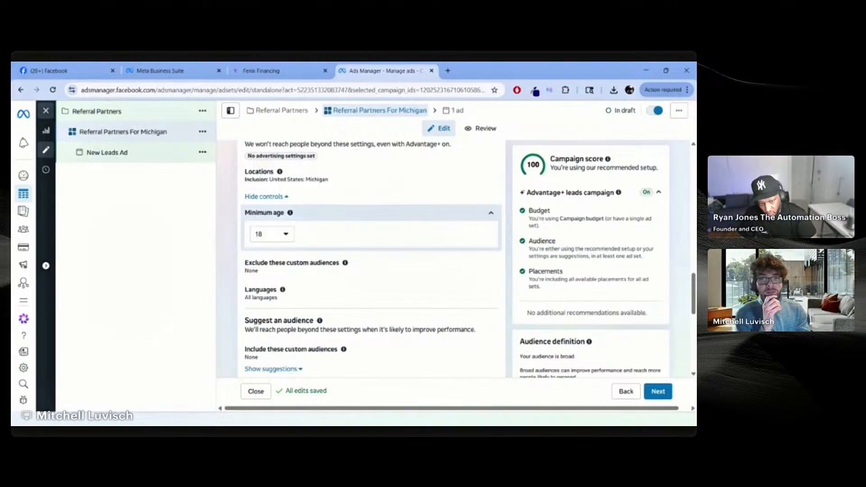
pyautogui.click(287, 236)
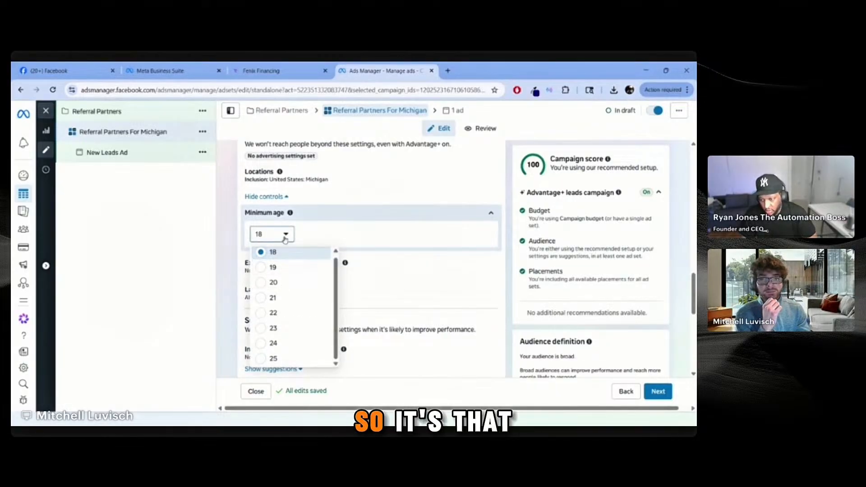
pyautogui.click(285, 234)
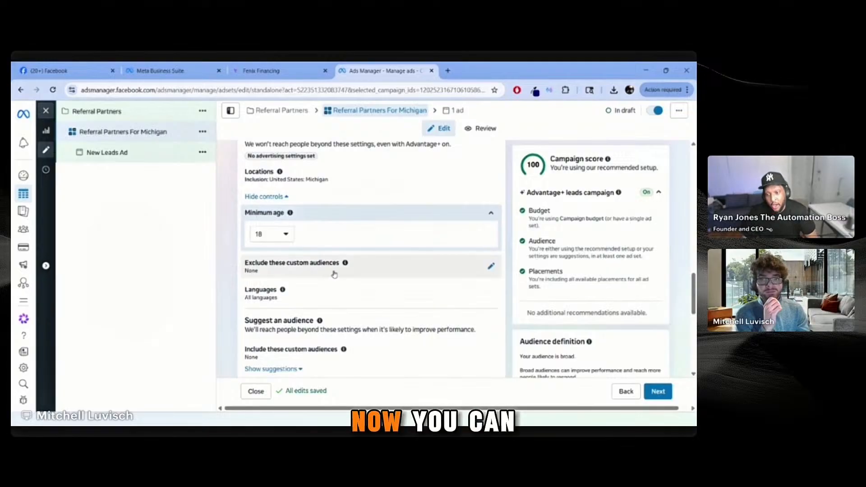
# Step: Search 'cred' in excluded custom audiences, leave exclusions at None, and expand Languages
pyautogui.click(379, 267)
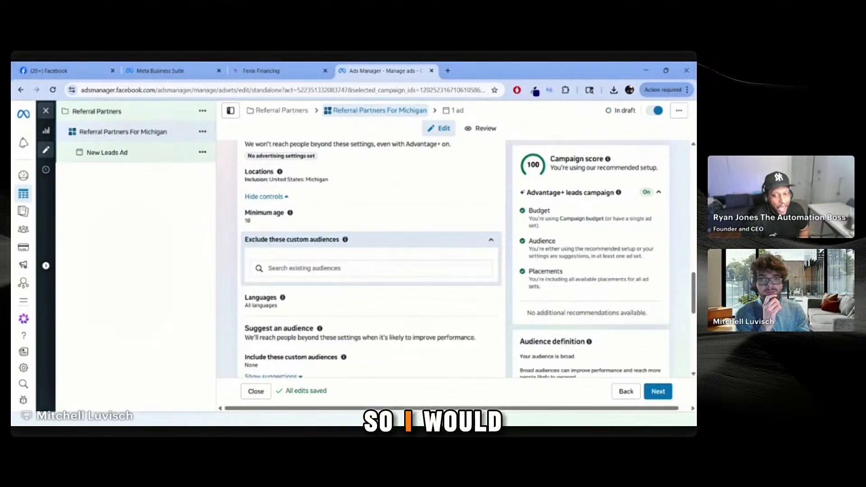
pyautogui.click(303, 268)
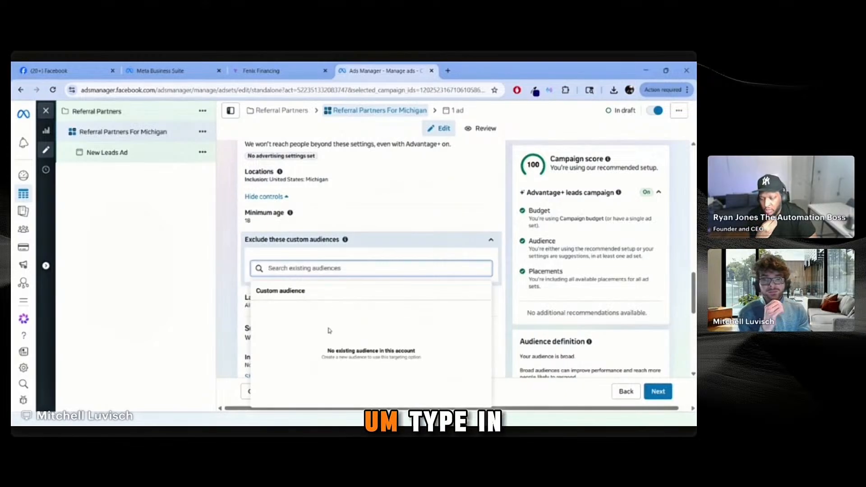
pyautogui.write('credit repair')
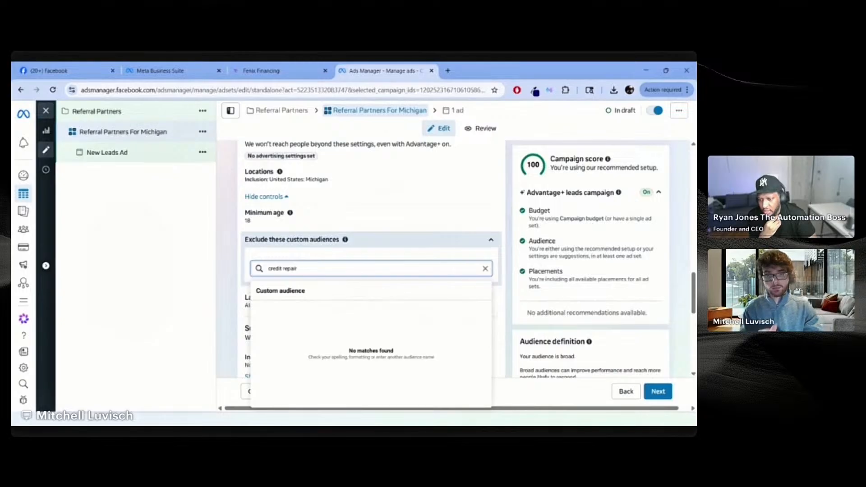
pyautogui.press('Return')
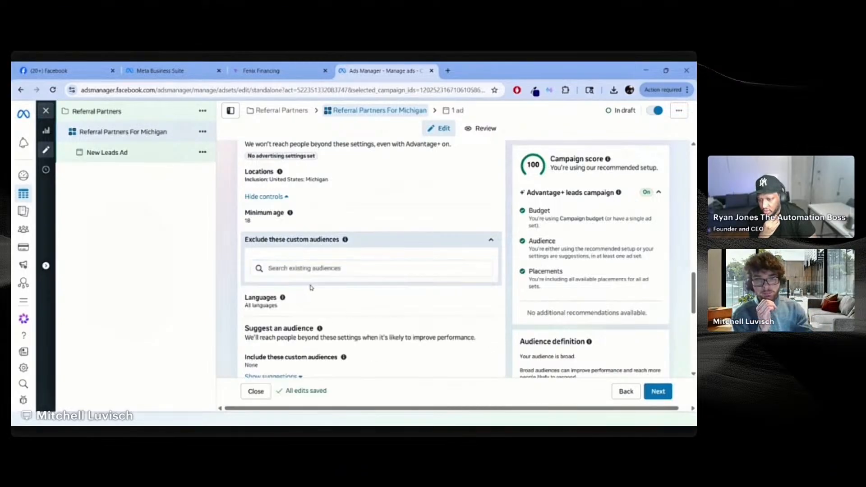
pyautogui.scroll(-1, 313, 268)
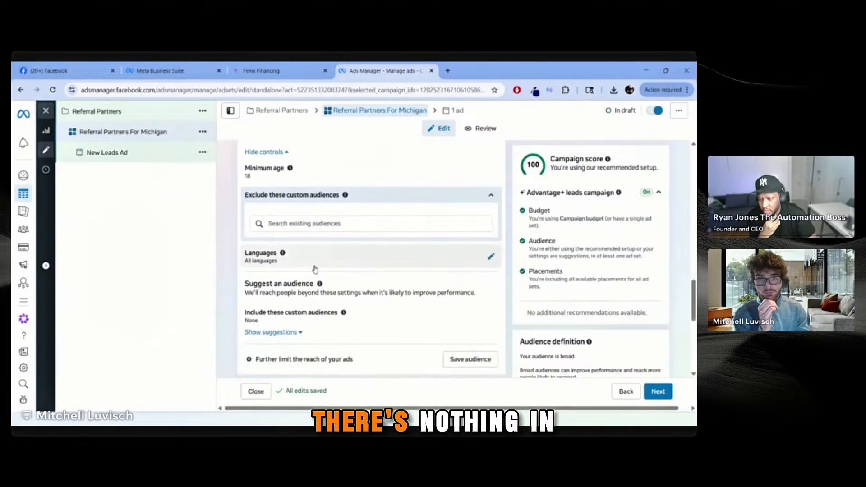
pyautogui.click(317, 227)
pyautogui.write('c')
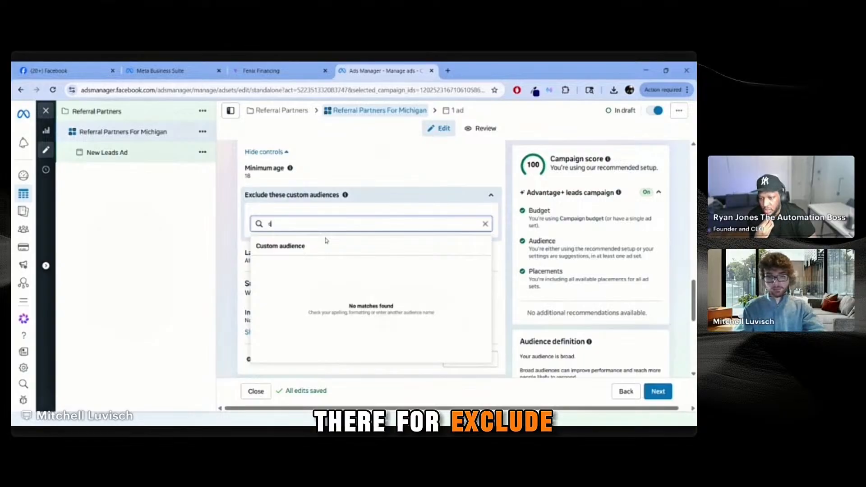
pyautogui.write('redit')
pyautogui.click(486, 224)
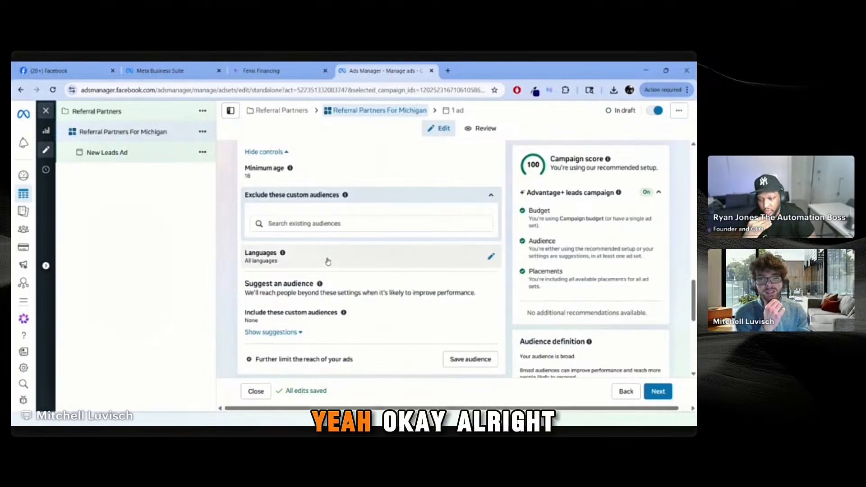
pyautogui.click(327, 262)
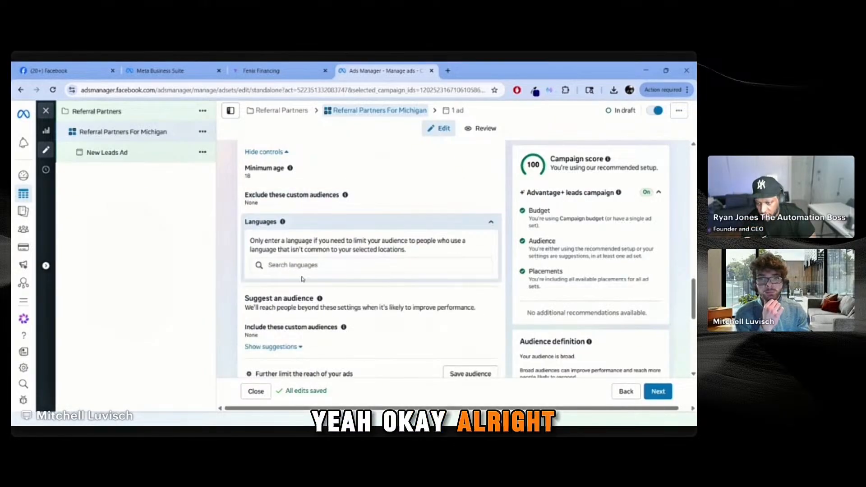
# Step: Make English (All) the only target language, removing English (US)
pyautogui.write('En')
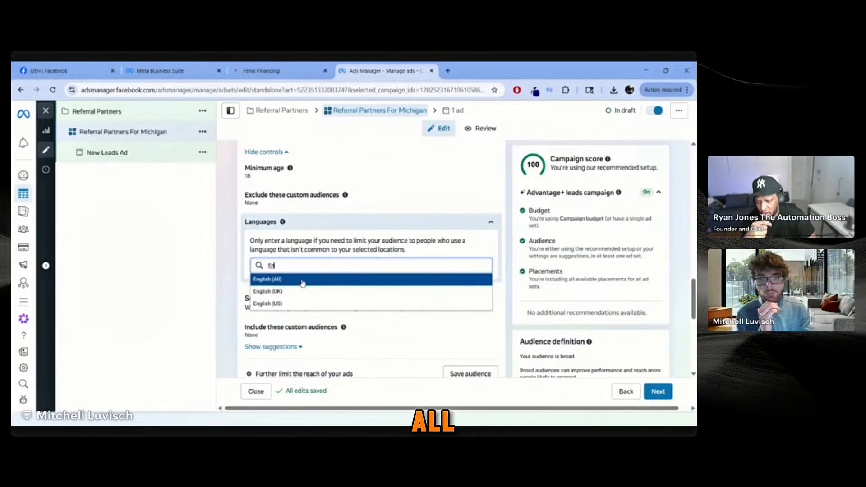
pyautogui.press('Return')
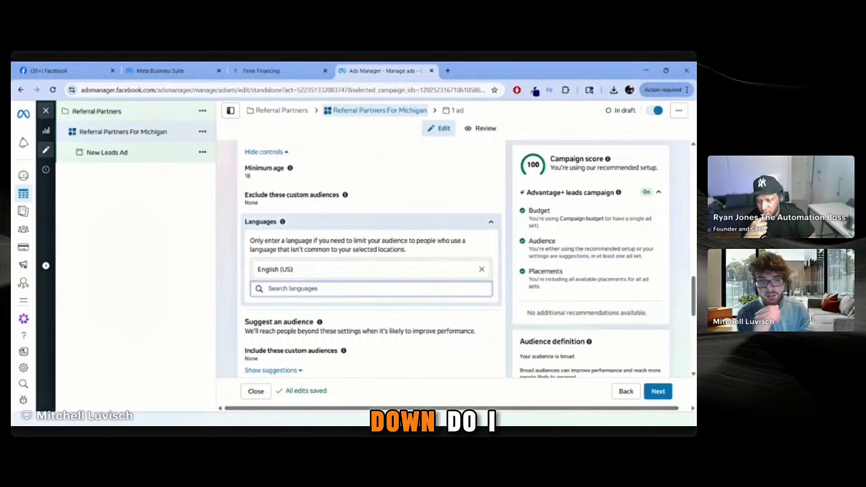
pyautogui.write('En')
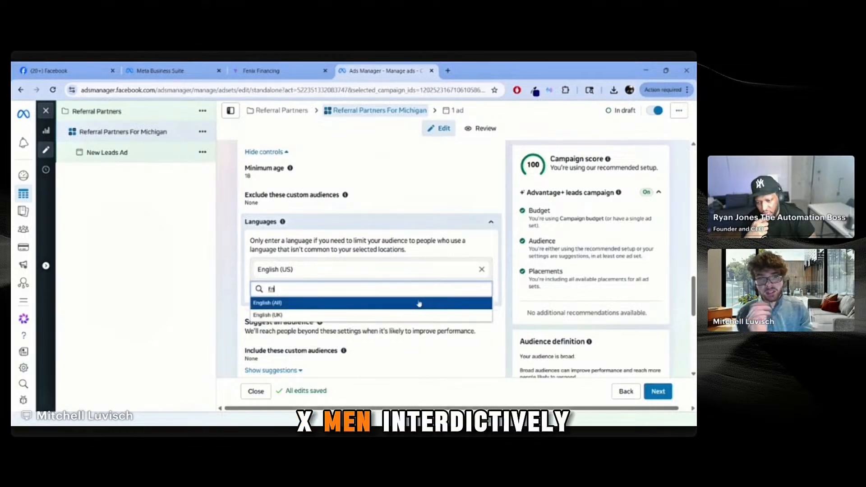
pyautogui.click(393, 303)
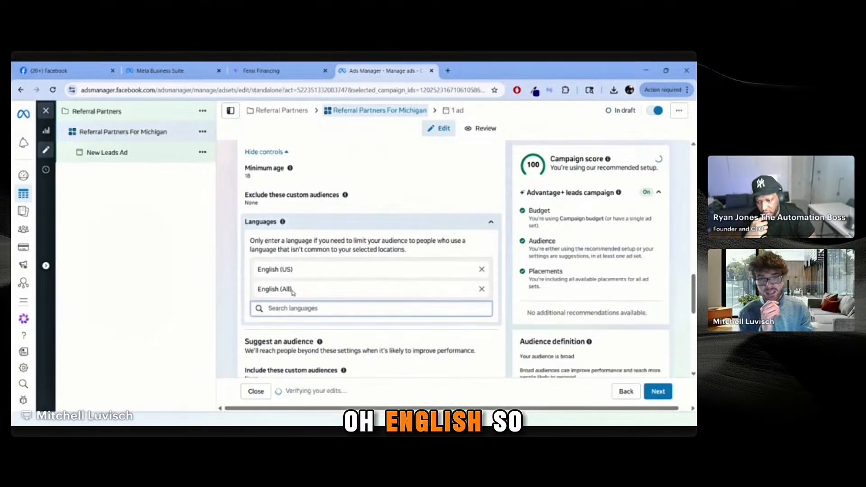
pyautogui.click(482, 272)
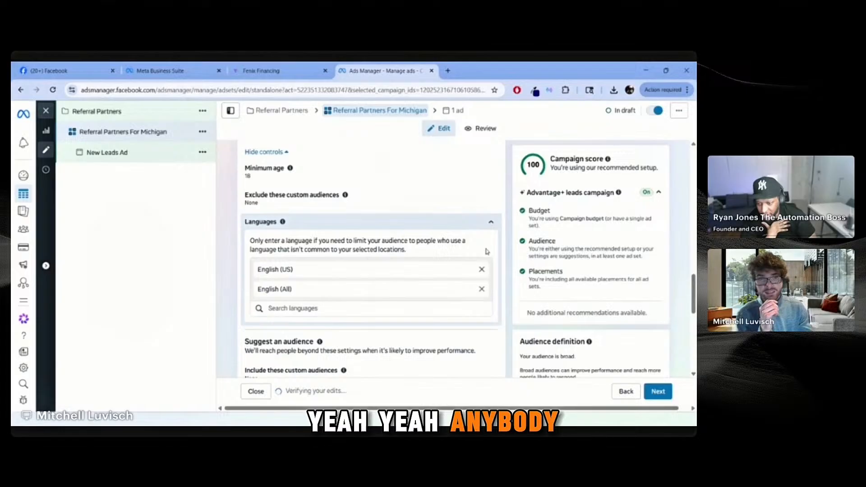
pyautogui.click(491, 224)
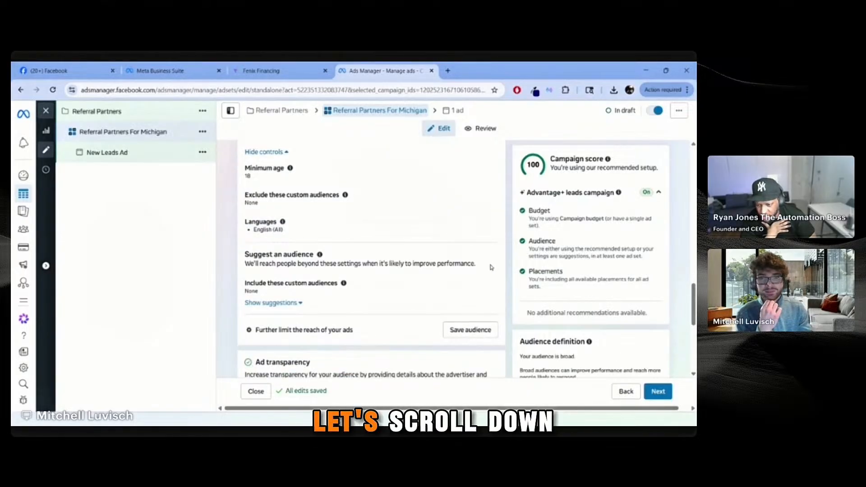
# Step: Show the suggested audience (ages 18–65+, all genders) and expand Detailed targeting
pyautogui.scroll(-3, 493, 269)
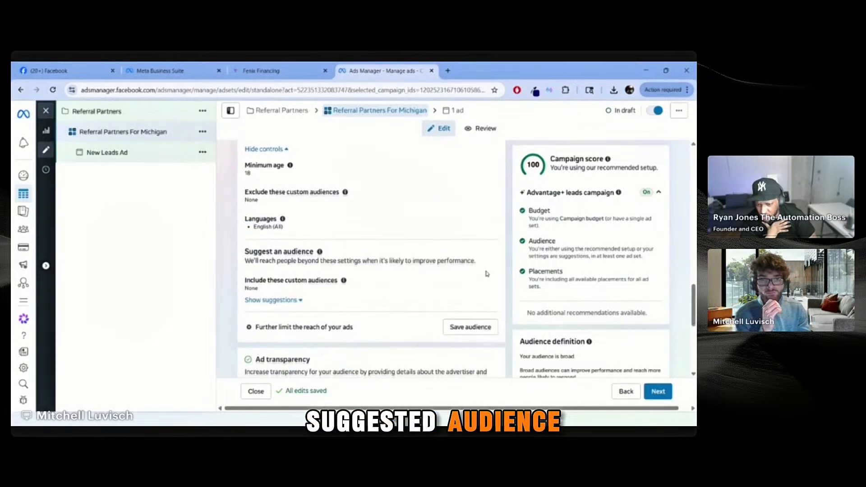
pyautogui.scroll(1, 485, 274)
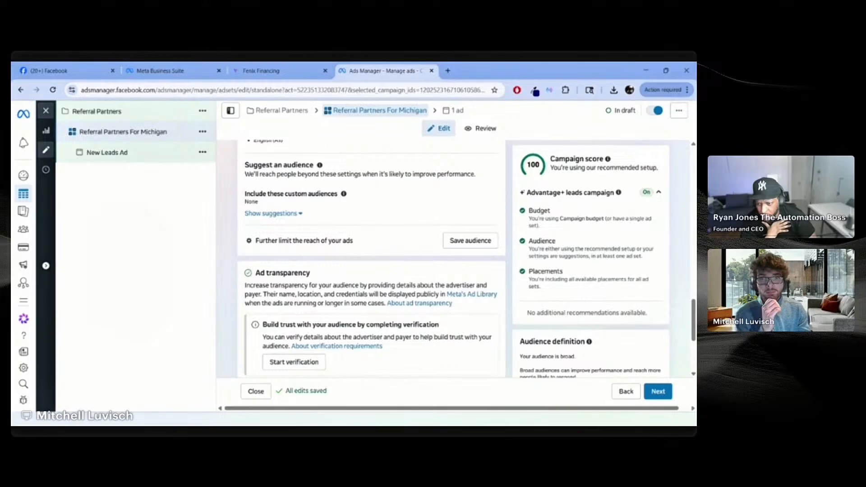
pyautogui.click(292, 218)
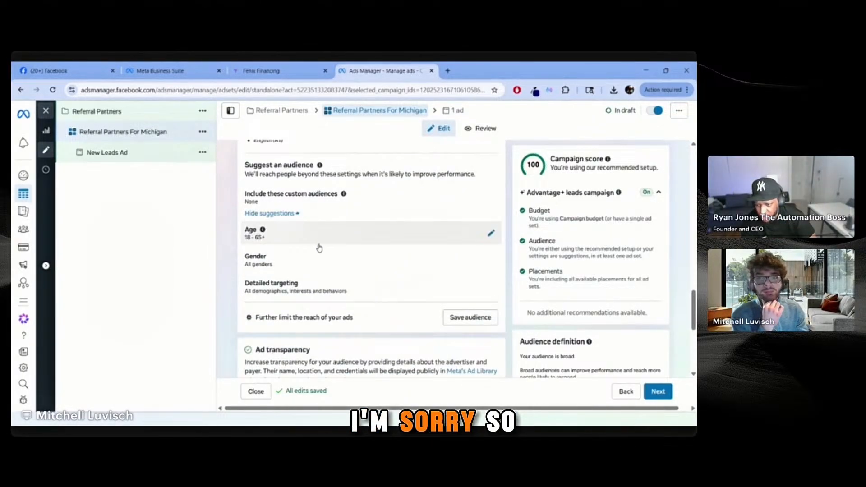
pyautogui.click(278, 214)
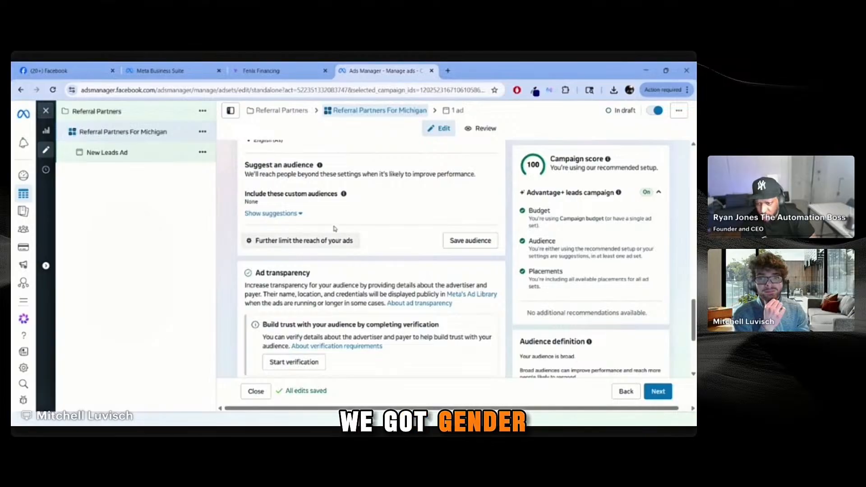
pyautogui.click(301, 215)
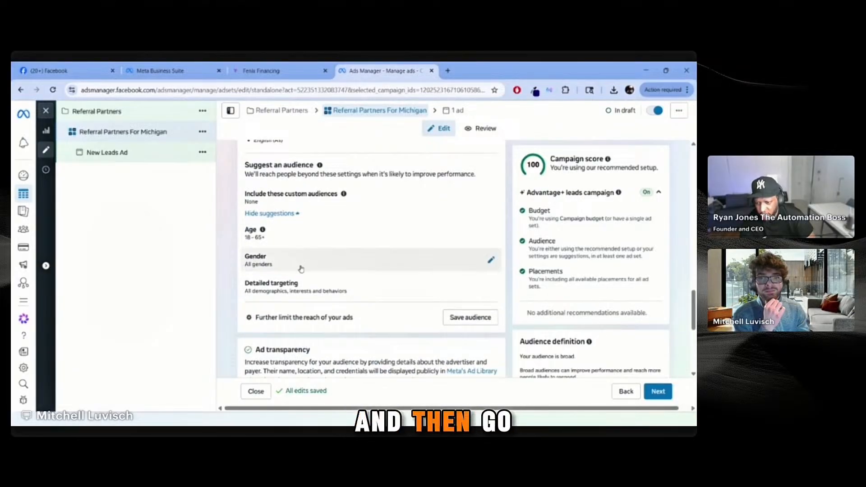
pyautogui.click(343, 287)
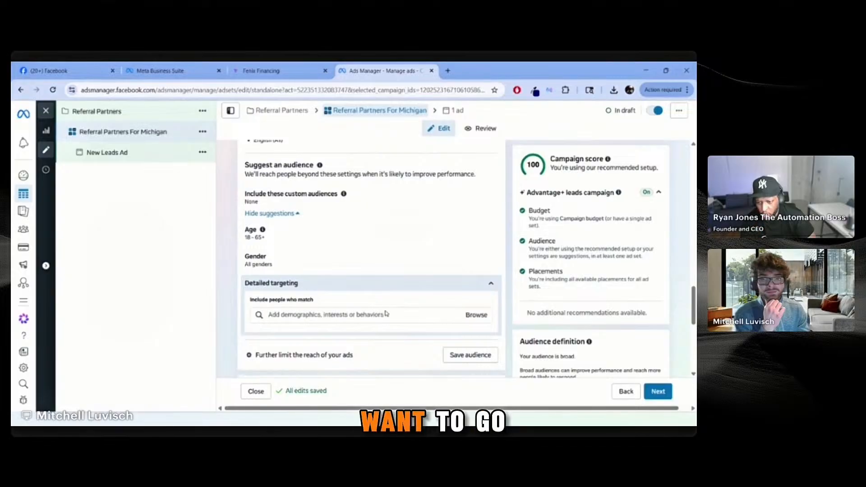
# Step: Search 'rea' in detailed targeting and add the Real Estate Agent/Salesperson job title
pyautogui.click(400, 314)
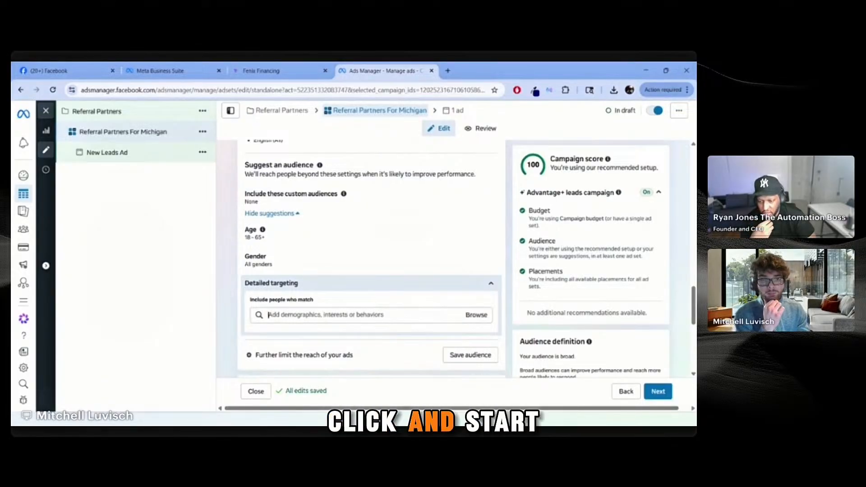
pyautogui.click(479, 316)
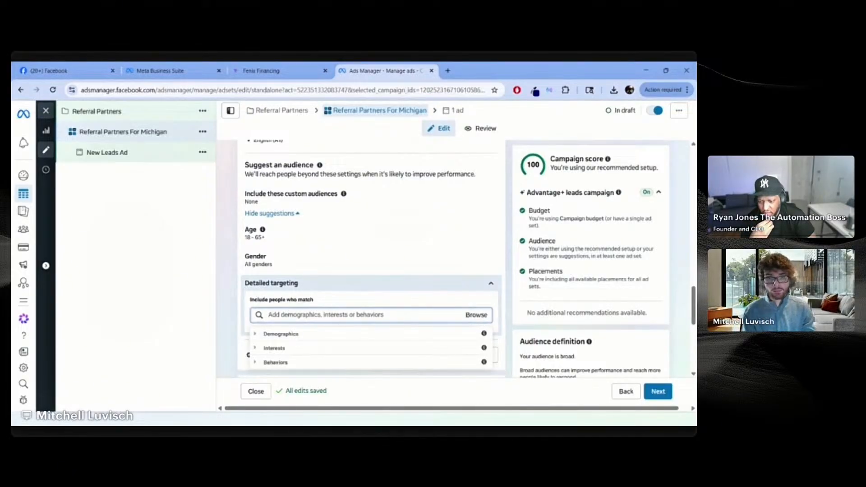
pyautogui.click(467, 318)
pyautogui.write('real estate agents')
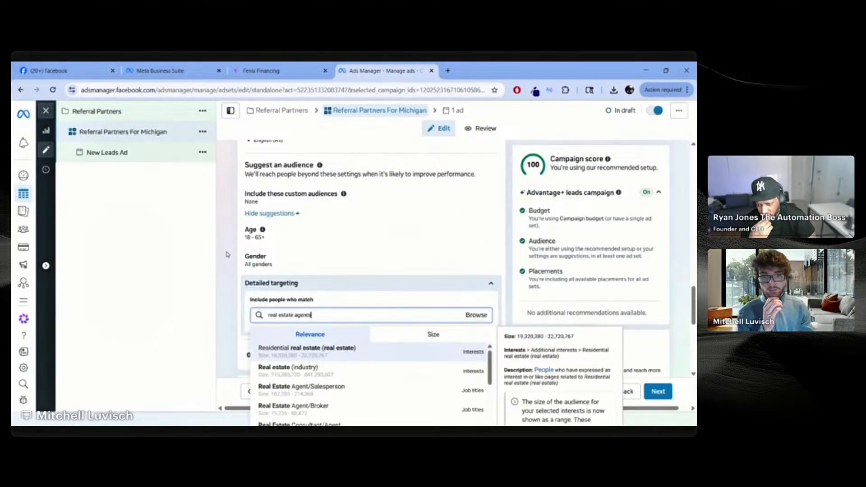
pyautogui.scroll(-1, 226, 256)
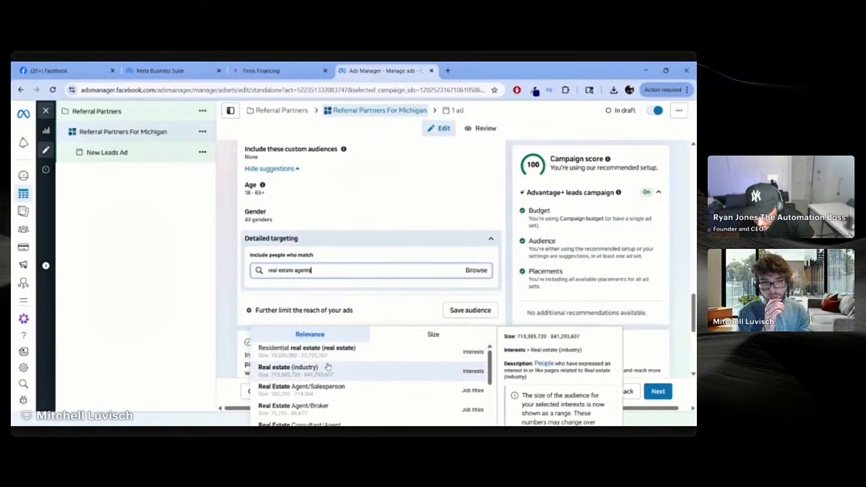
pyautogui.click(369, 389)
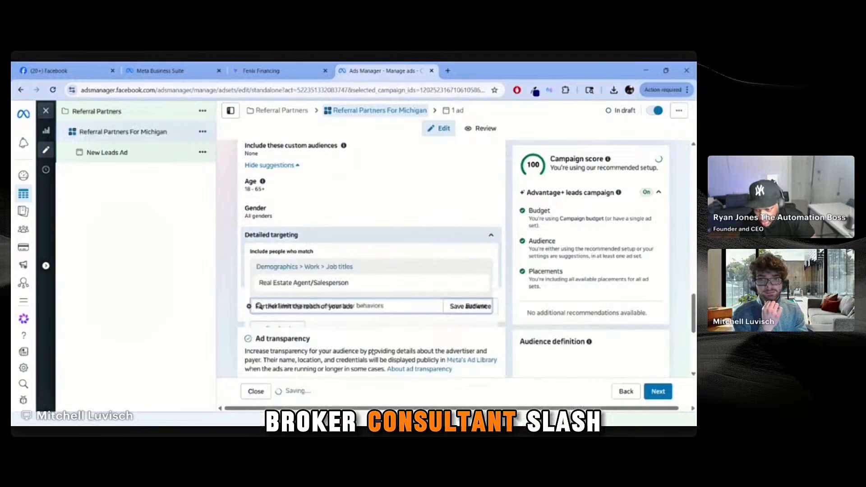
pyautogui.scroll(-1, 361, 316)
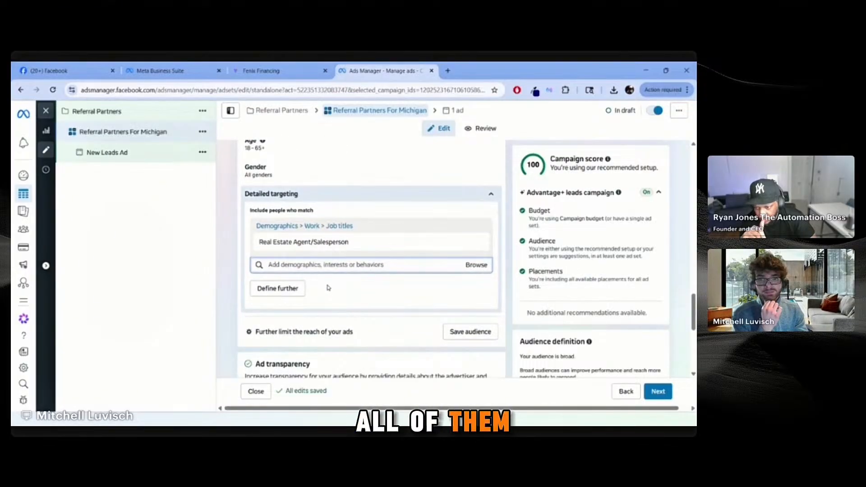
pyautogui.scroll(-1, 328, 287)
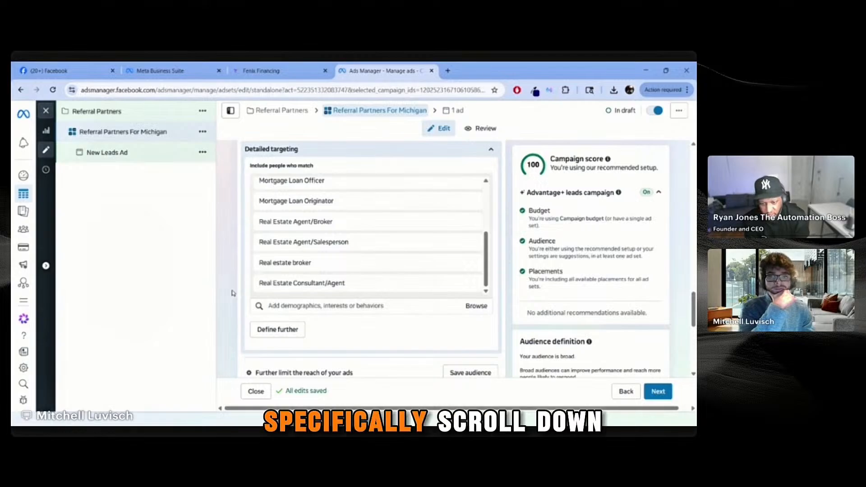
pyautogui.scroll(-4, 233, 292)
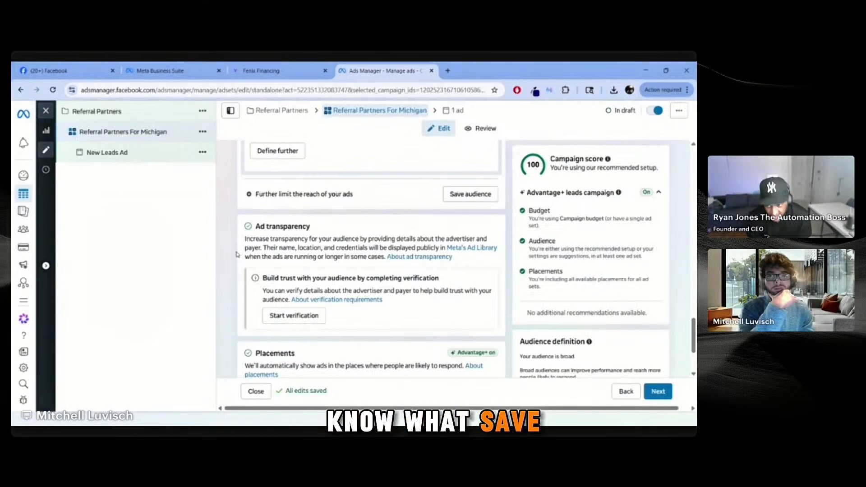
# Step: Save the Michigan targeting as a new audience named 'Realtors and Loan Officers'
pyautogui.click(474, 200)
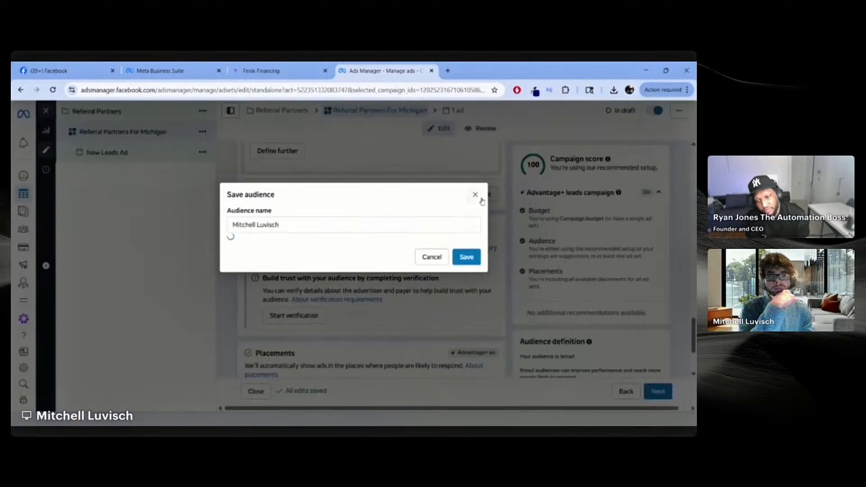
pyautogui.click(320, 157)
pyautogui.hotkey('ctrl', 'a')
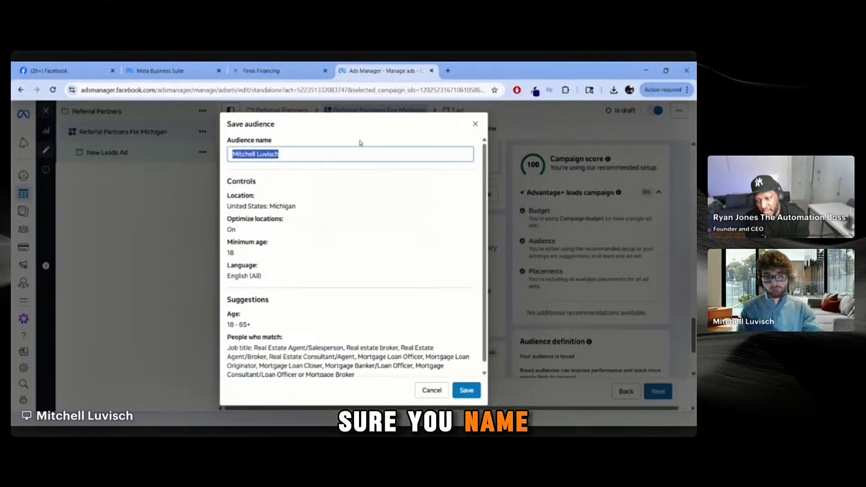
pyautogui.press('BackSpace')
pyautogui.write('Real')
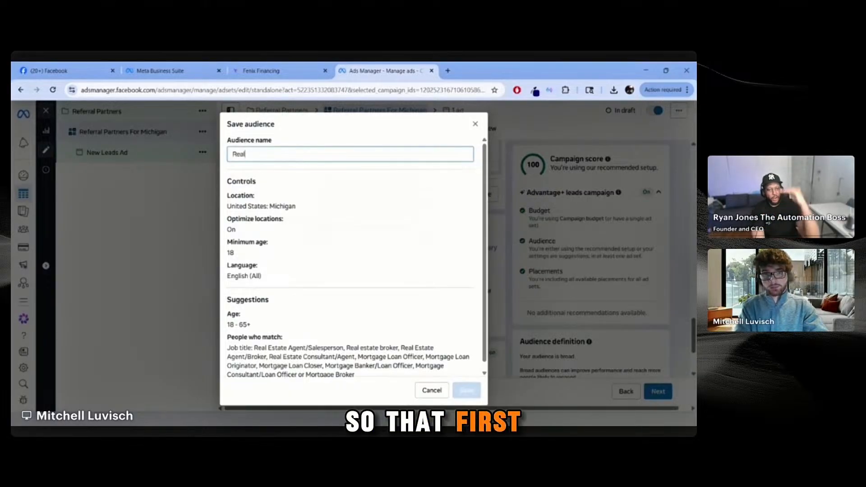
pyautogui.write('tors and M')
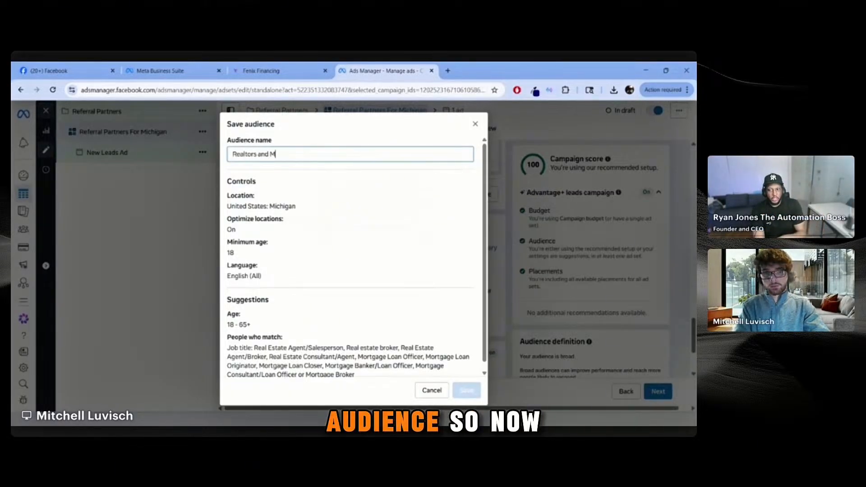
pyautogui.press('BackSpace')
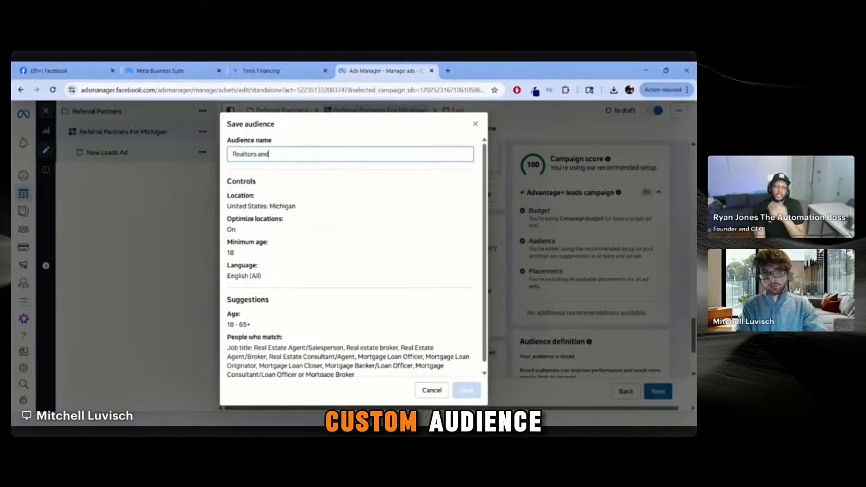
pyautogui.write('LOan')
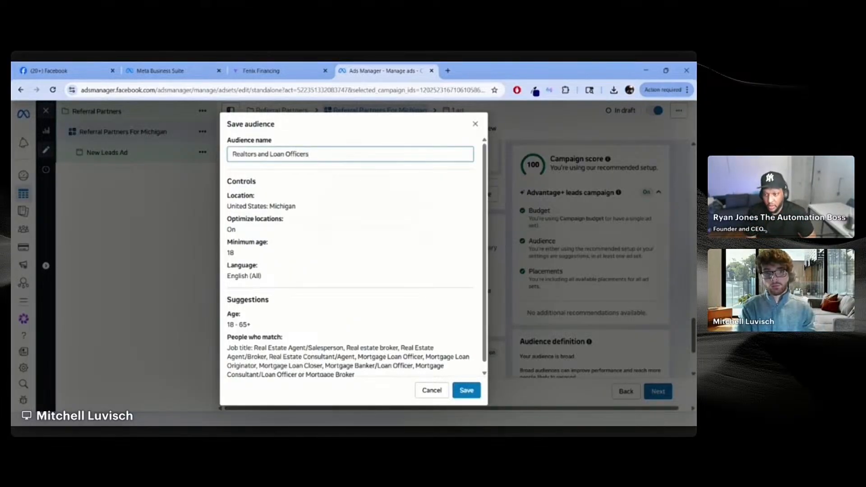
pyautogui.click(465, 389)
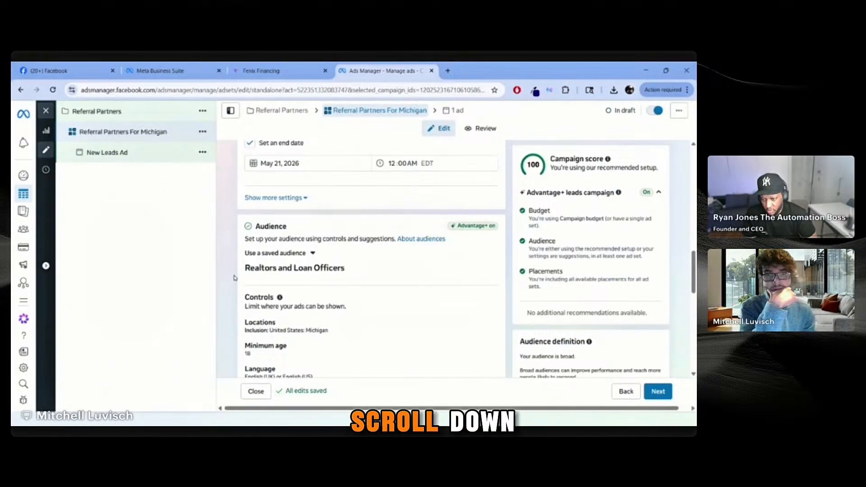
pyautogui.scroll(-1, 234, 278)
pyautogui.scroll(-1, 234, 278)
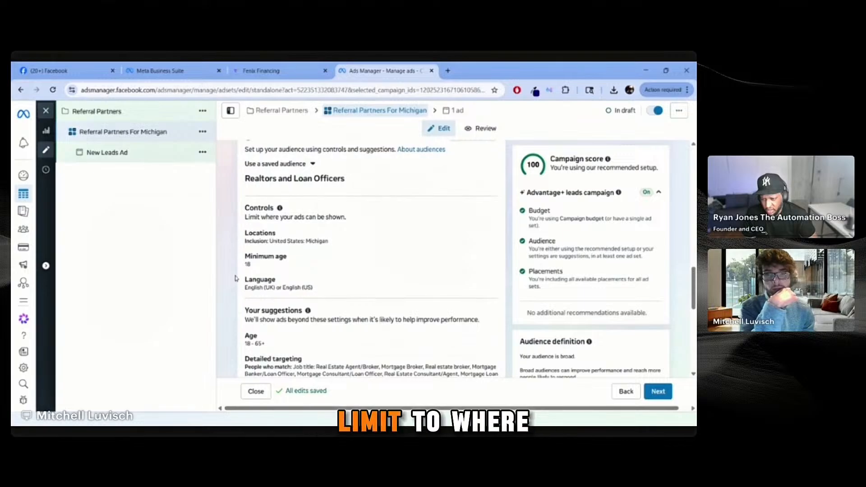
pyautogui.scroll(-1, 235, 280)
pyautogui.scroll(-1, 234, 280)
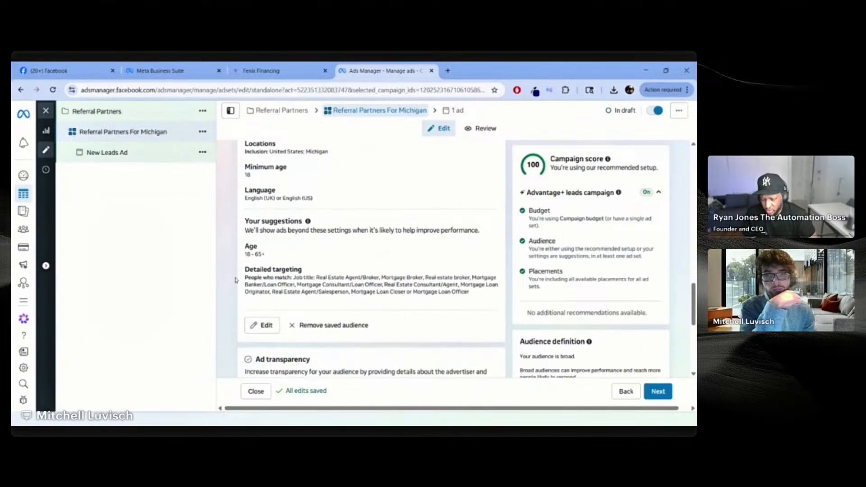
pyautogui.scroll(-1, 235, 280)
pyautogui.scroll(-3, 235, 280)
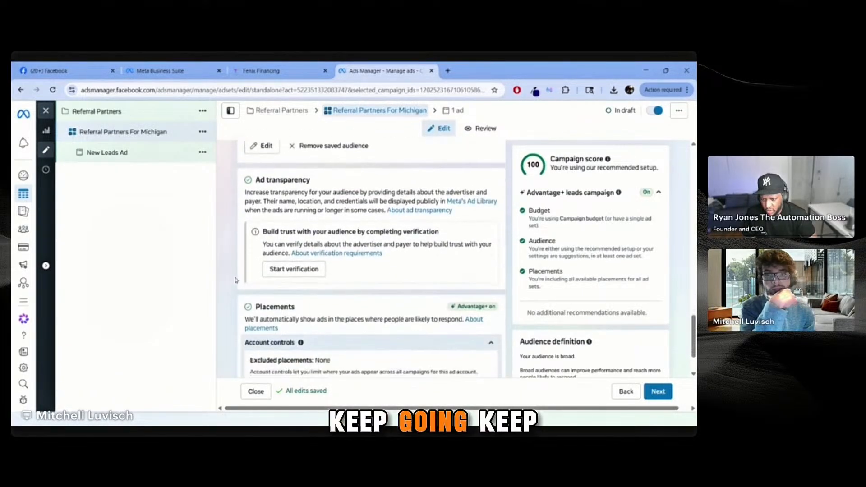
pyautogui.scroll(-1, 234, 280)
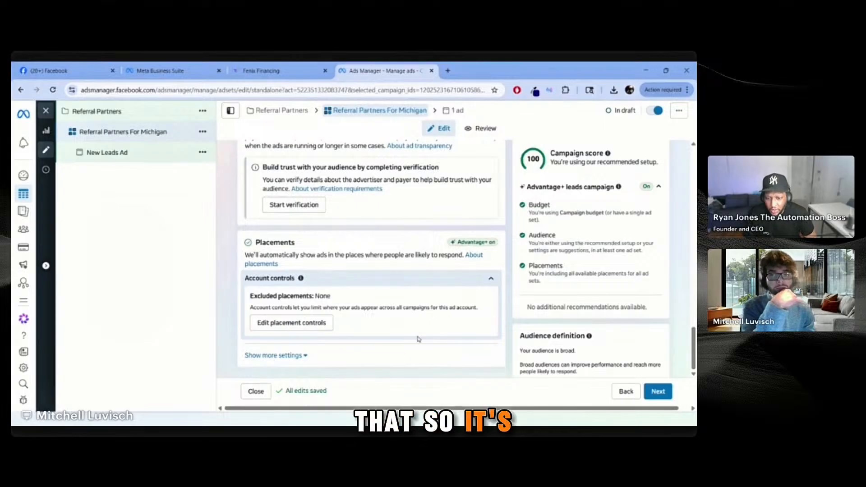
# Step: Expand the extra Placements settings and review devices, platforms, brand safety and inventory filters
pyautogui.click(302, 355)
pyautogui.scroll(-2, 414, 323)
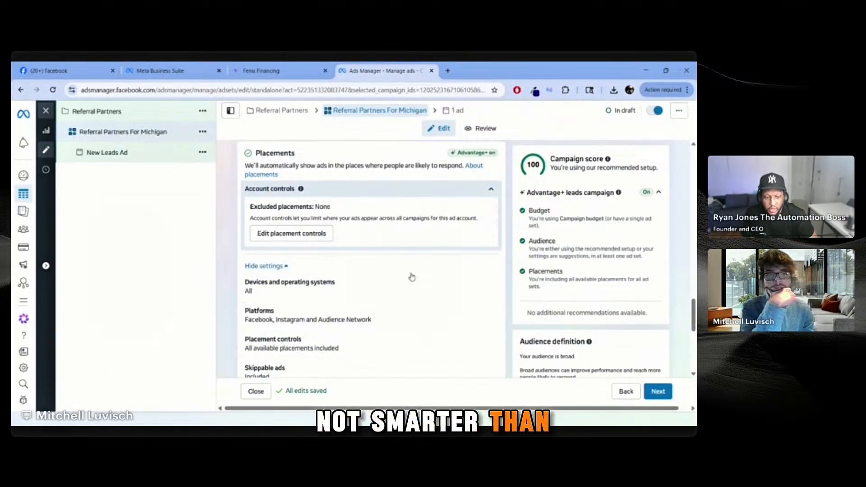
pyautogui.moveTo(483, 156)
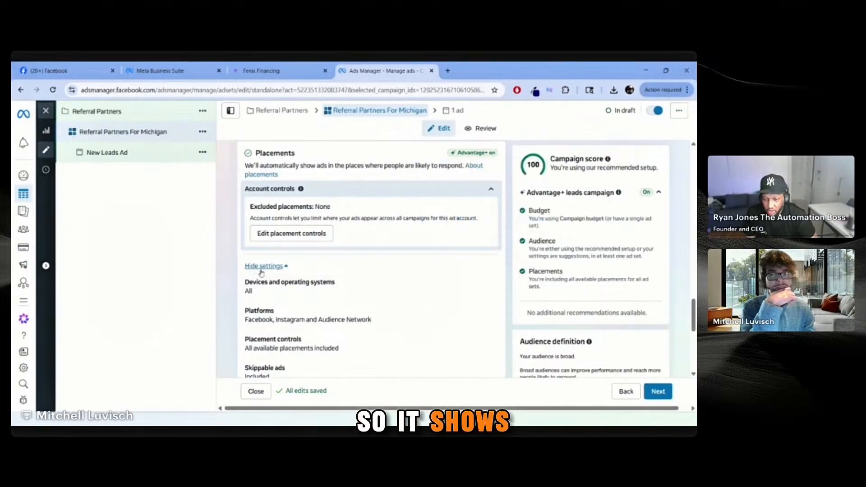
pyautogui.scroll(-3, 315, 270)
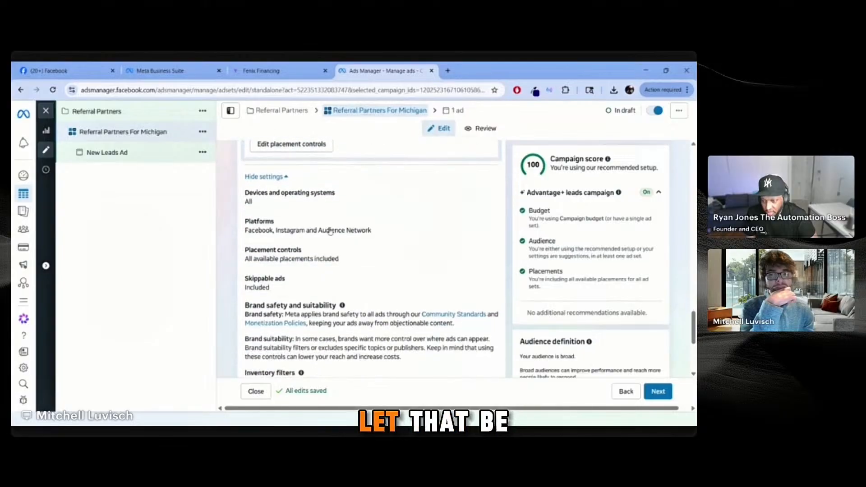
pyautogui.scroll(1, 344, 306)
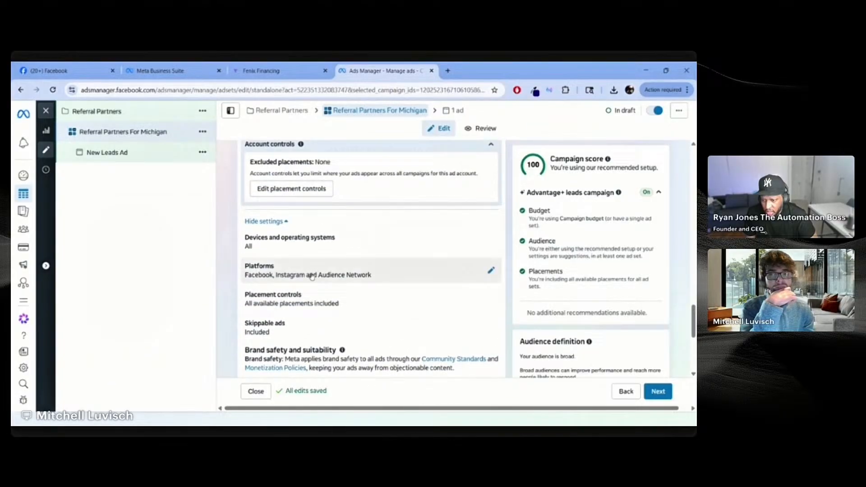
pyautogui.click(270, 222)
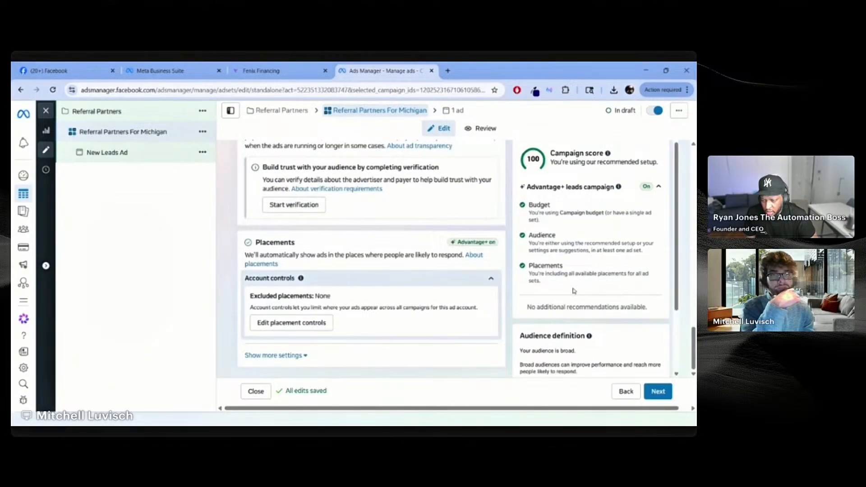
pyautogui.scroll(1, 627, 227)
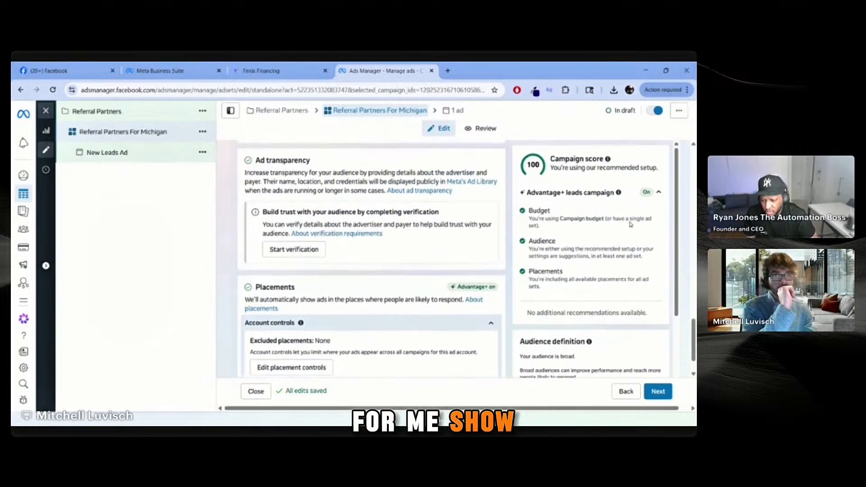
pyautogui.scroll(-1, 449, 297)
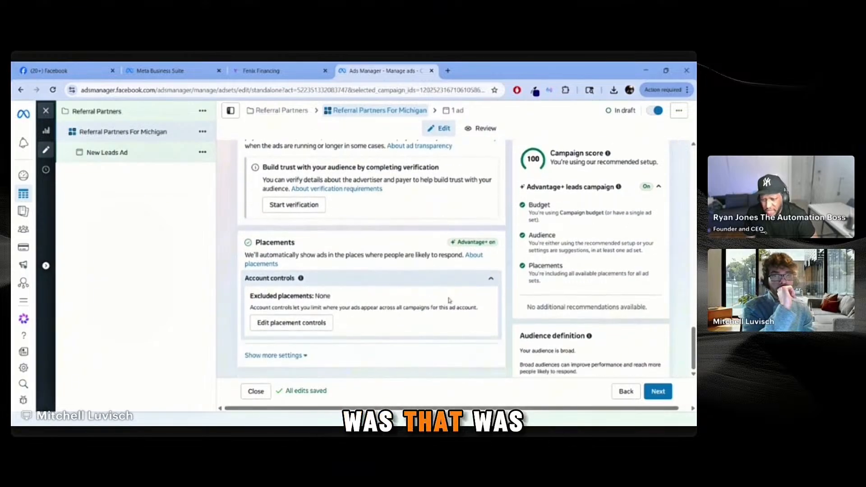
pyautogui.click(306, 356)
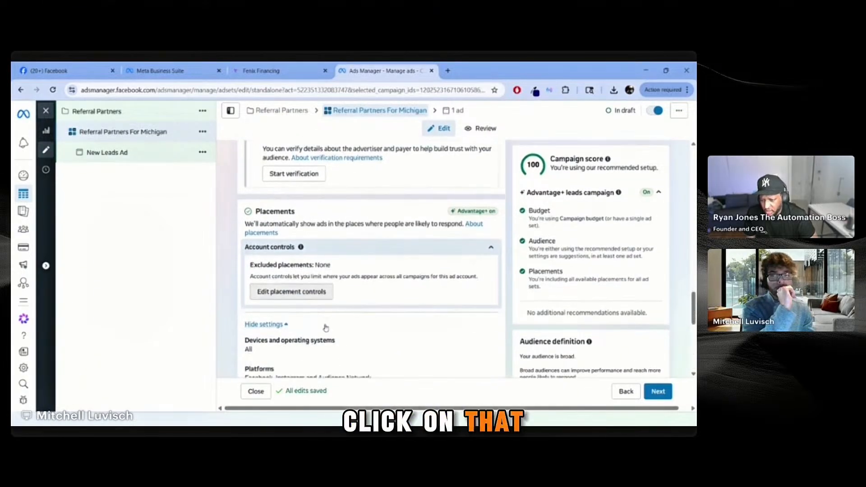
pyautogui.scroll(-3, 308, 298)
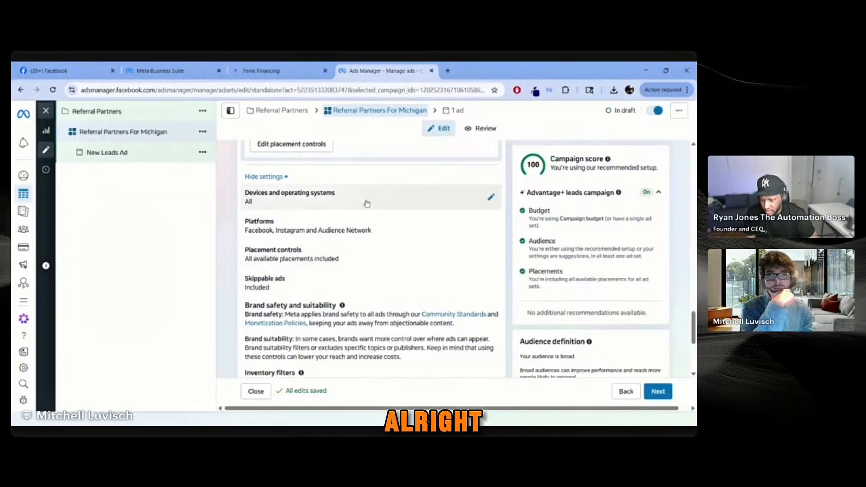
pyautogui.scroll(-4, 352, 294)
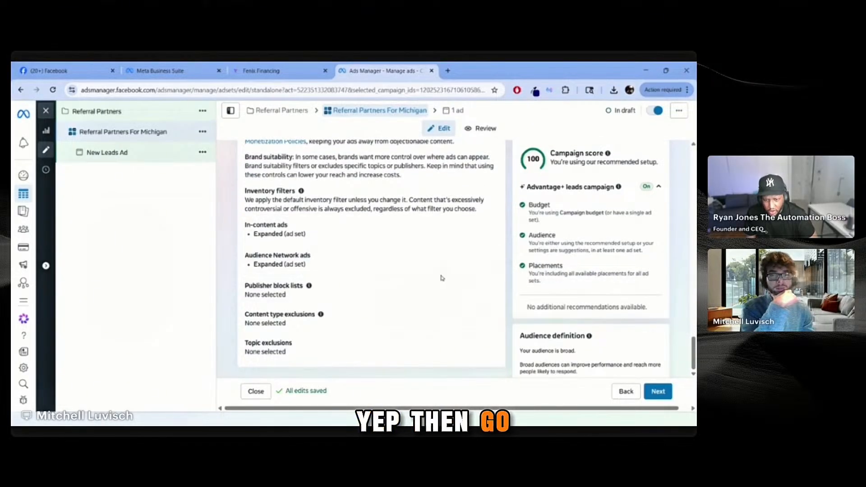
pyautogui.scroll(1, 625, 213)
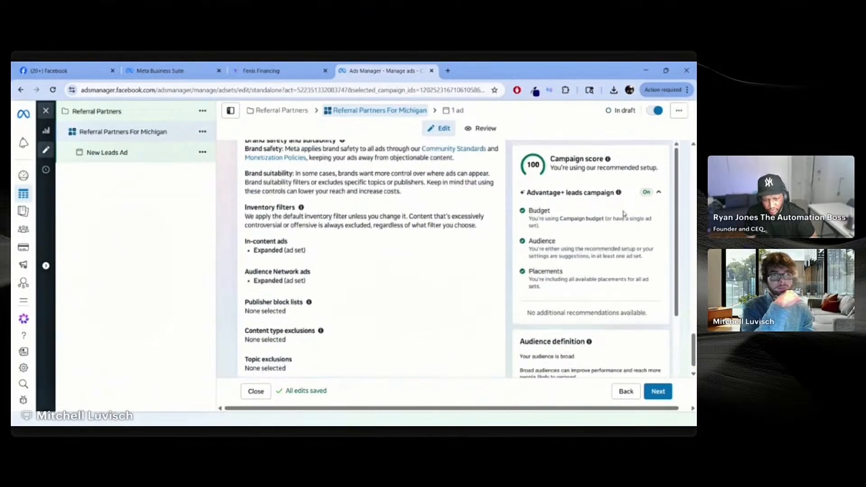
# Step: Continue to the New Leads Ad setup, dismissing the verification warning and returning to Ad name
pyautogui.click(667, 392)
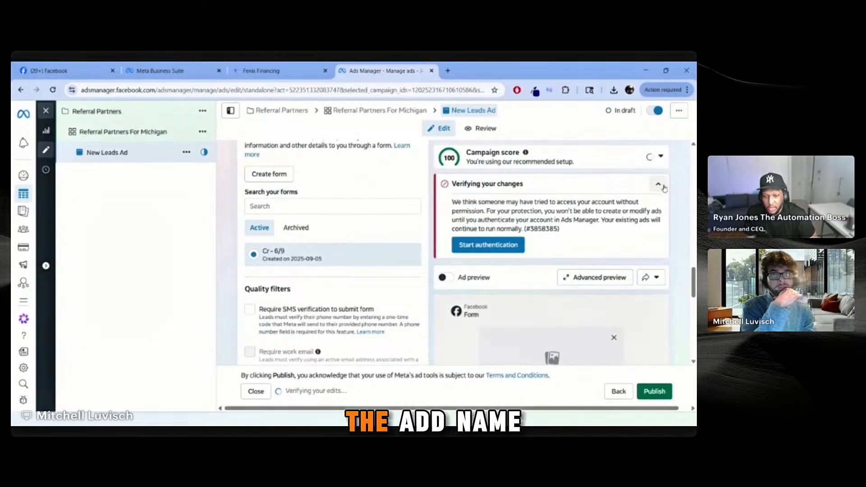
pyautogui.click(660, 185)
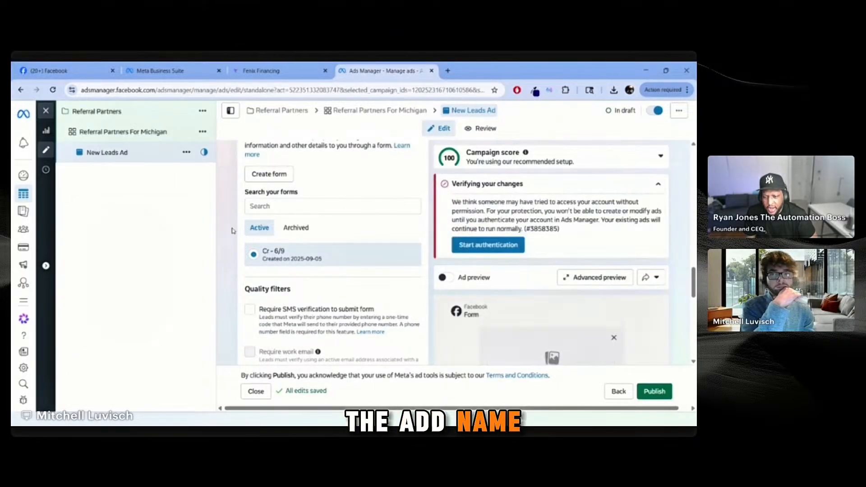
pyautogui.scroll(3, 231, 228)
pyautogui.scroll(10, 231, 229)
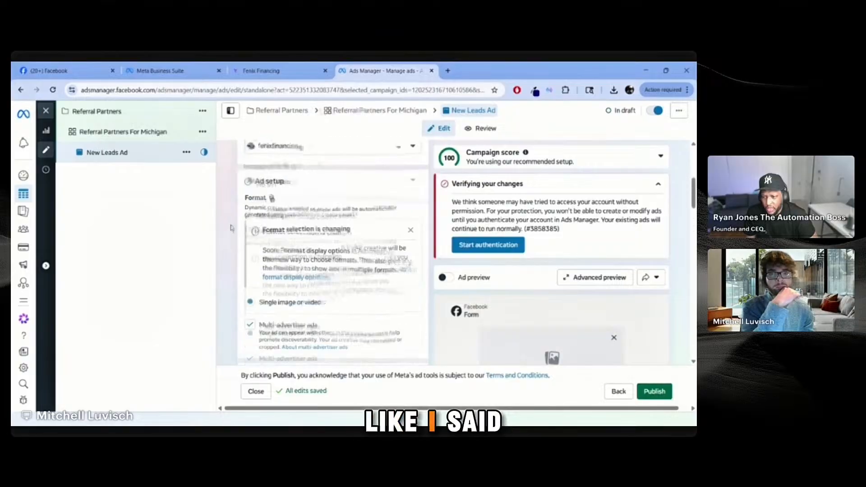
pyautogui.scroll(-5, 231, 227)
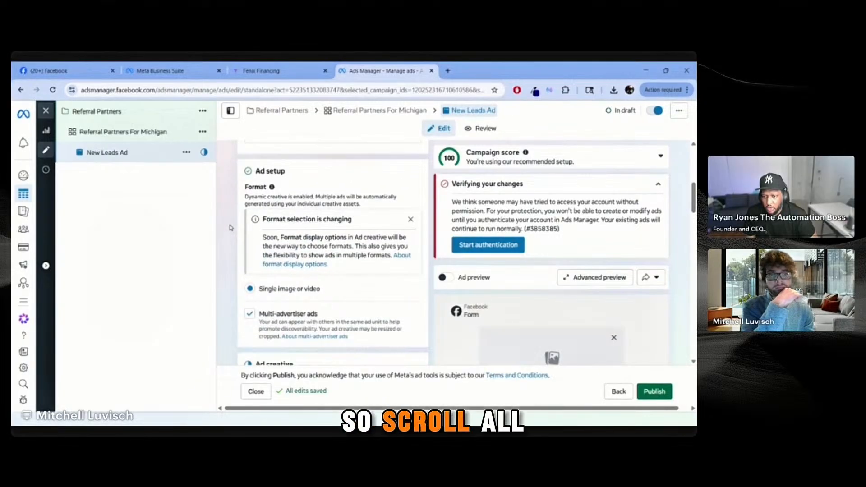
pyautogui.scroll(10, 231, 228)
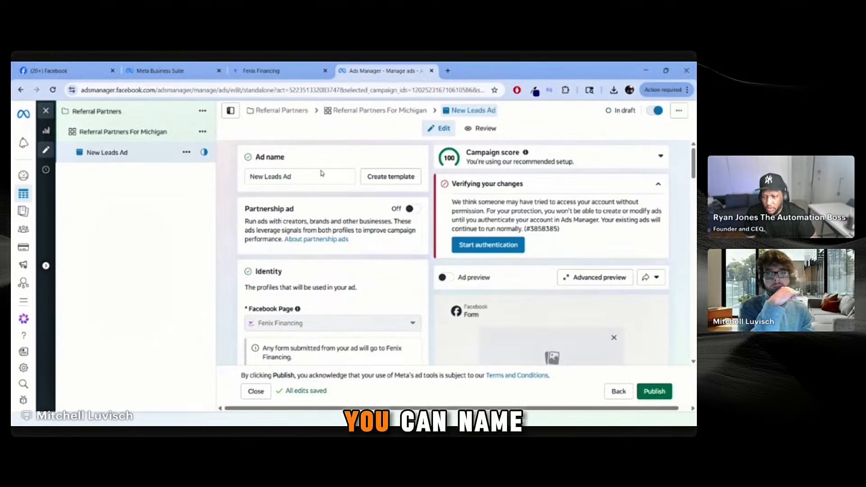
# Step: Rename the ad to 'Referral Partners Ad' and collapse the account verification warning
pyautogui.click(347, 177)
pyautogui.hotkey('ctrl', 'a')
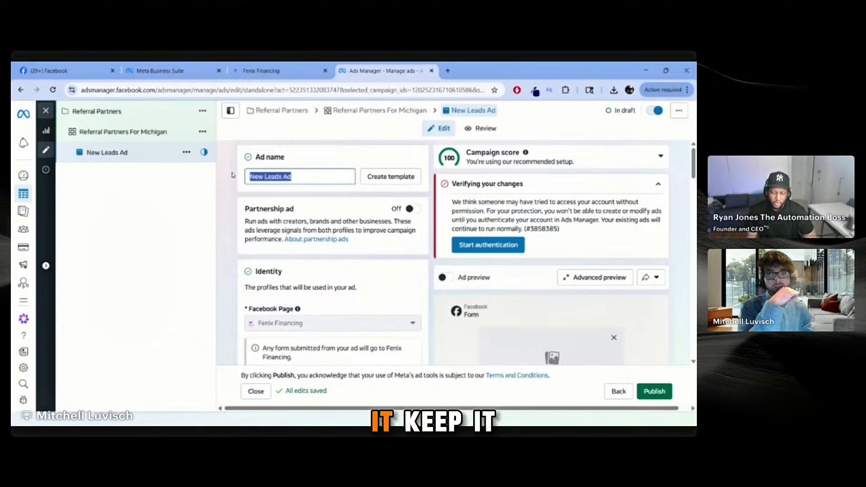
pyautogui.write('Re')
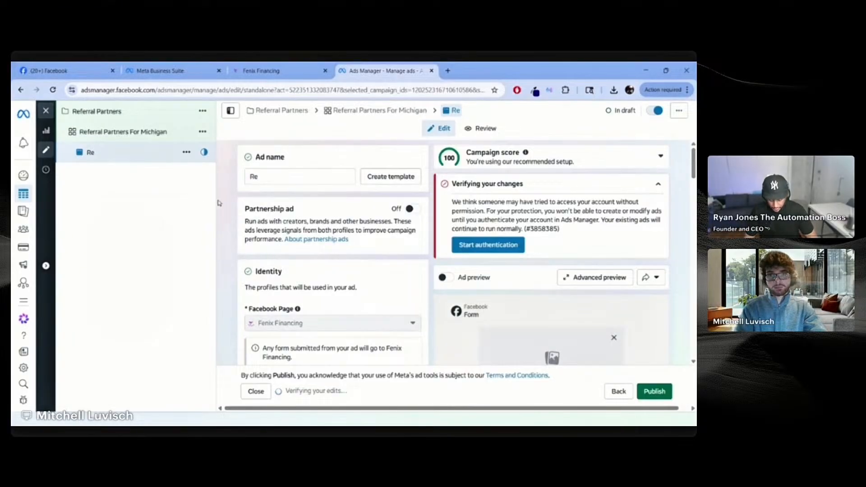
pyautogui.click(352, 181)
pyautogui.write('ferral Partners Ad')
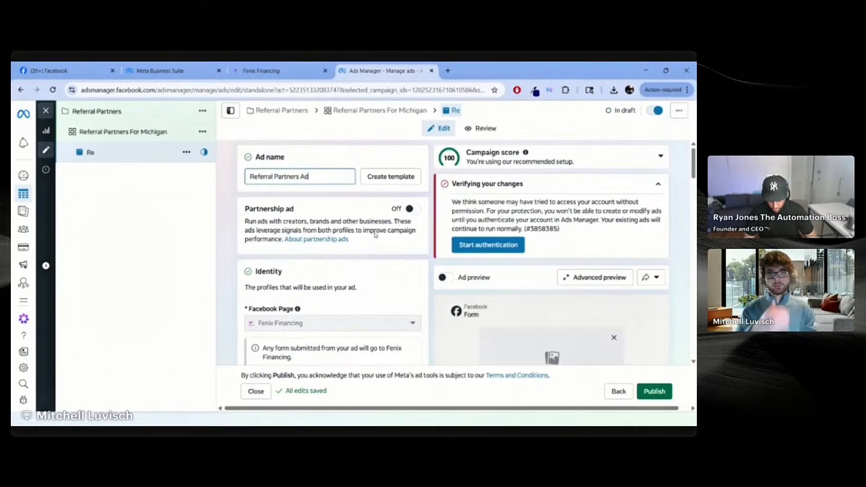
pyautogui.click(231, 183)
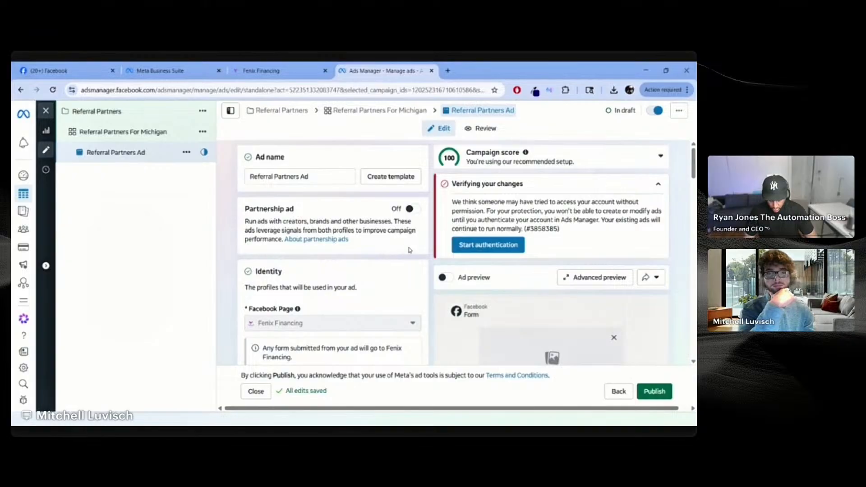
pyautogui.click(622, 189)
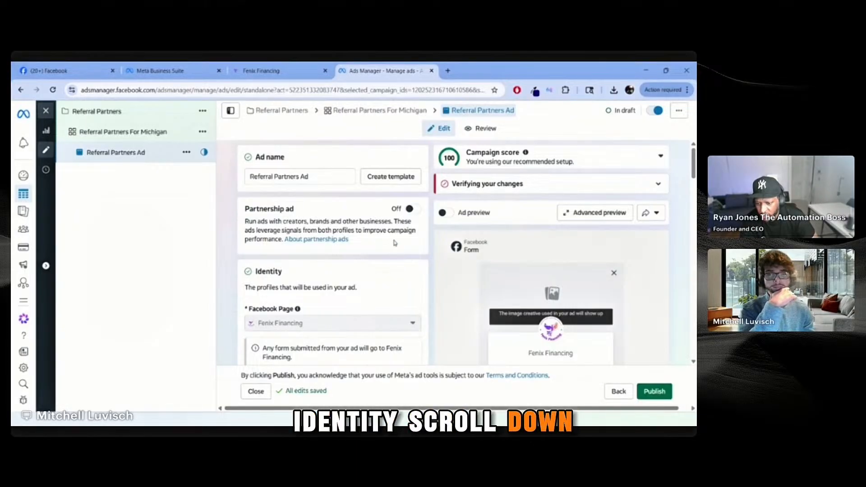
pyautogui.scroll(-2, 408, 261)
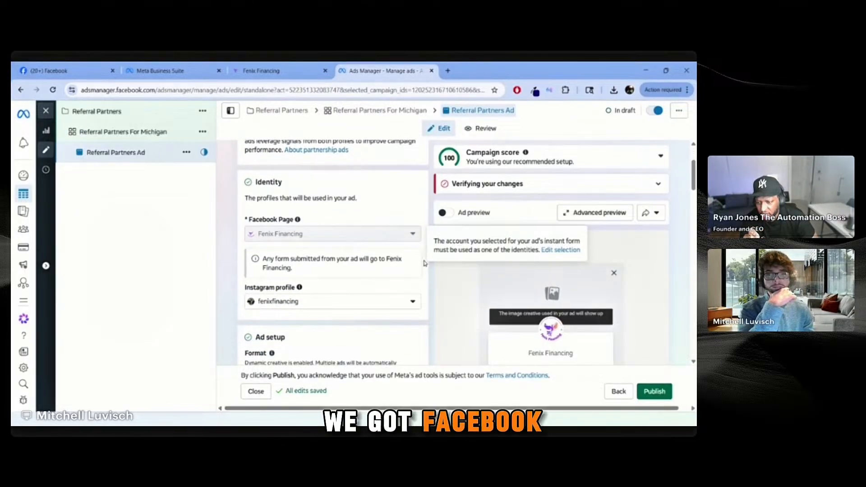
pyautogui.scroll(-3, 422, 273)
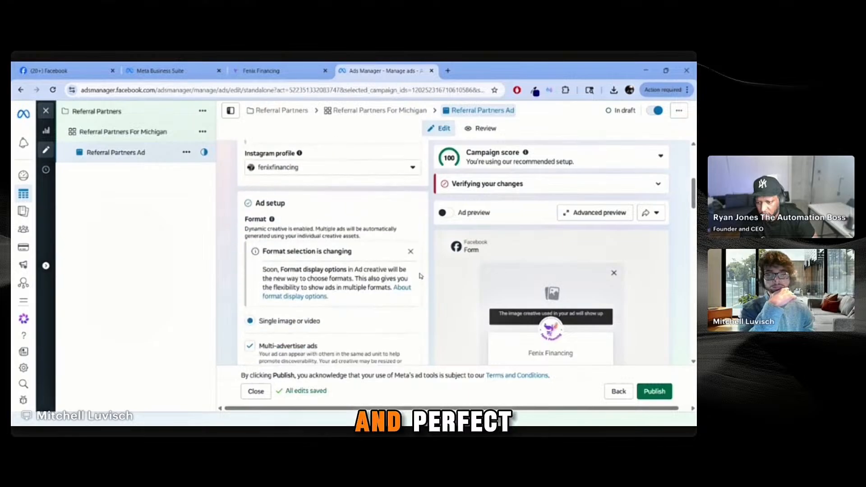
pyautogui.scroll(-1, 421, 275)
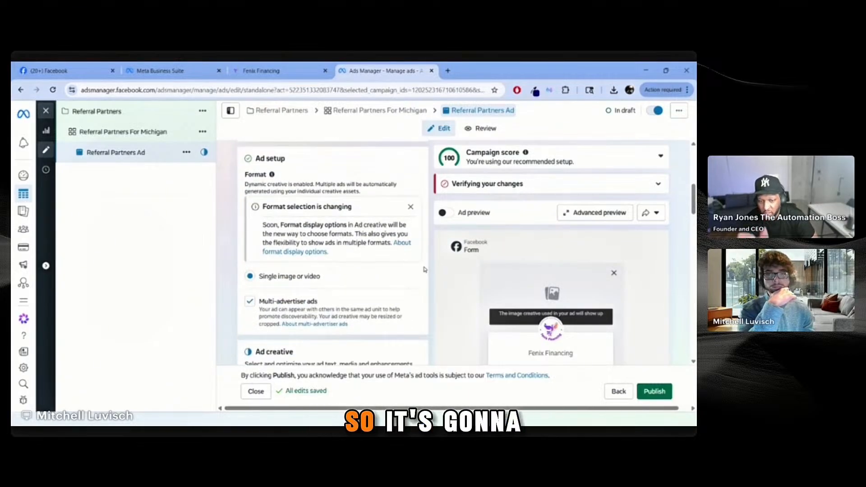
pyautogui.scroll(1, 423, 267)
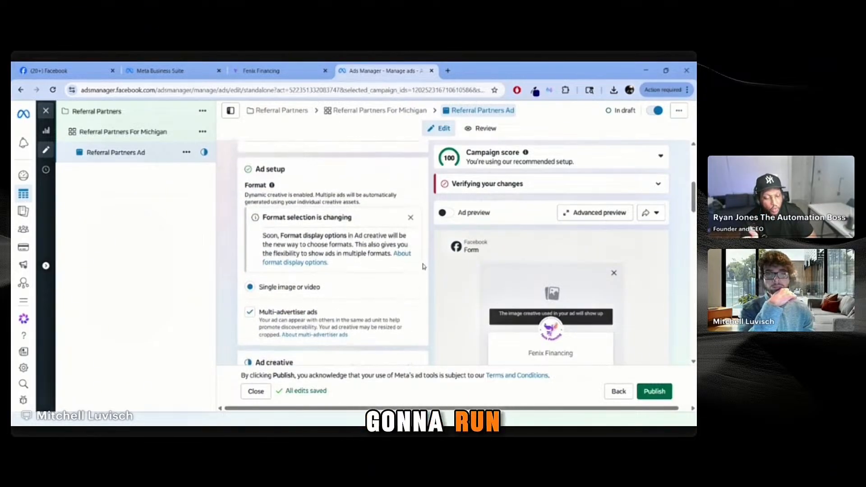
pyautogui.scroll(2, 422, 266)
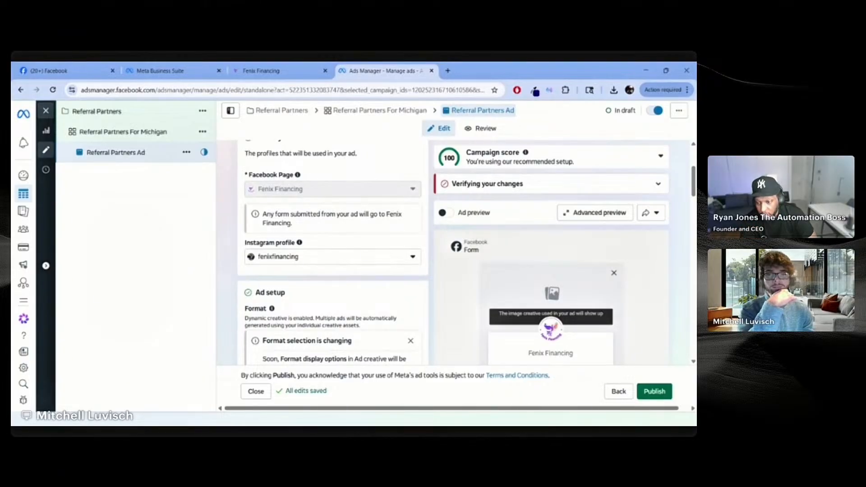
pyautogui.scroll(-1, 425, 272)
pyautogui.scroll(-4, 424, 271)
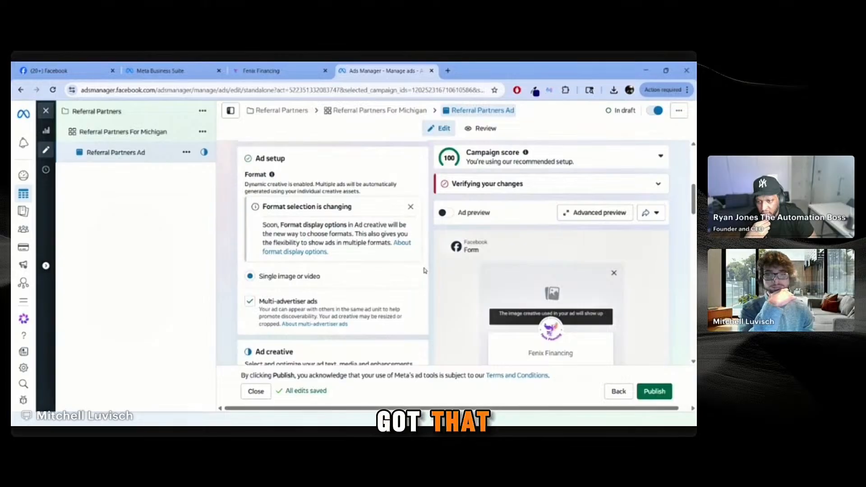
pyautogui.scroll(-4, 424, 271)
pyautogui.scroll(-2, 428, 269)
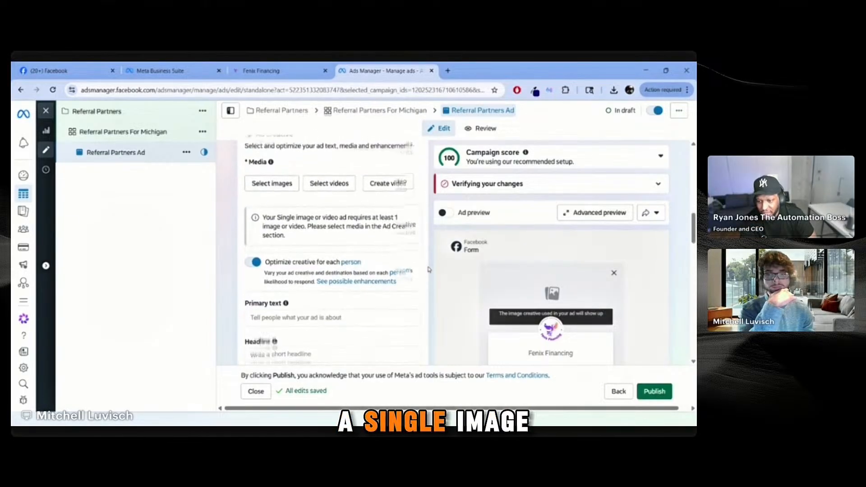
pyautogui.scroll(1, 429, 269)
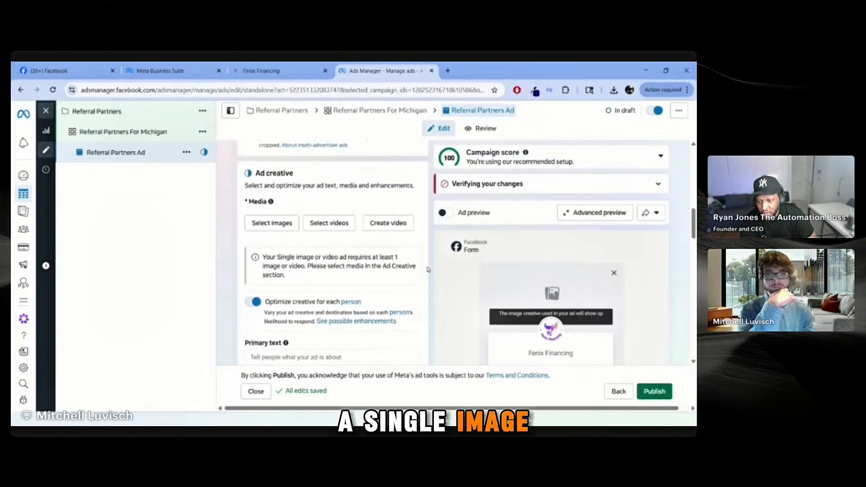
# Step: Choose the purple 1440×1440 account image as the ad's media
pyautogui.click(271, 224)
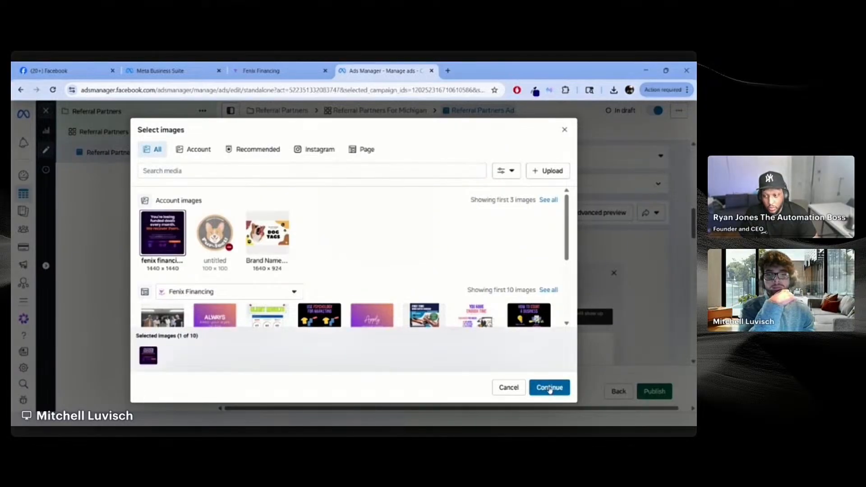
pyautogui.click(550, 388)
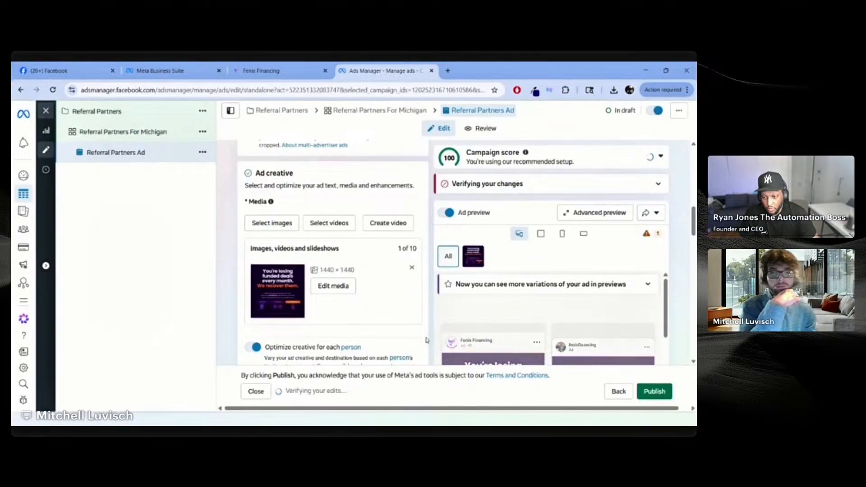
pyautogui.scroll(-2, 231, 275)
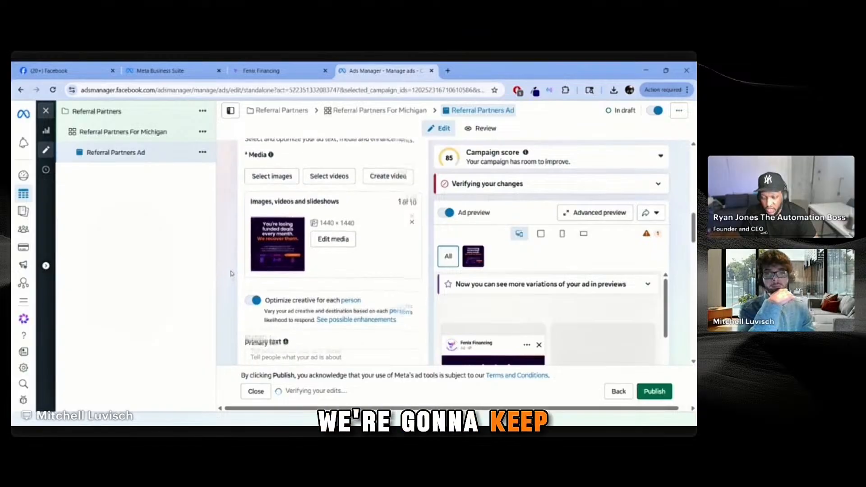
pyautogui.scroll(-1, 231, 274)
pyautogui.scroll(-1, 232, 274)
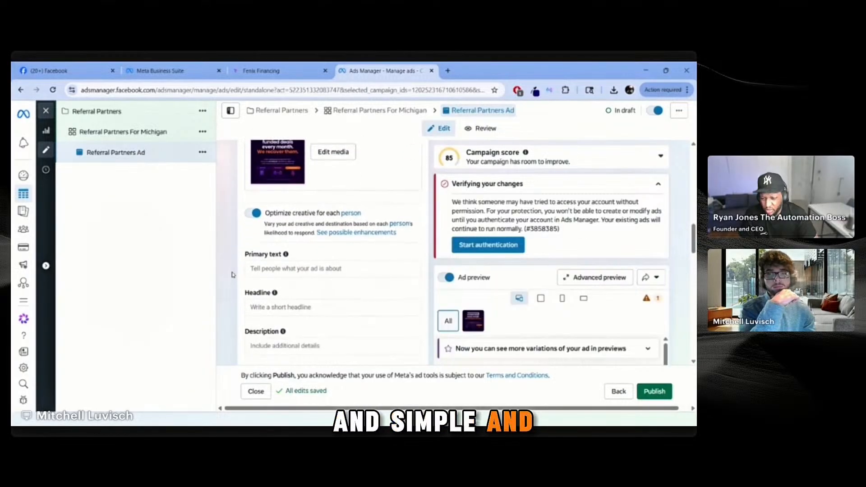
pyautogui.scroll(-5, 231, 274)
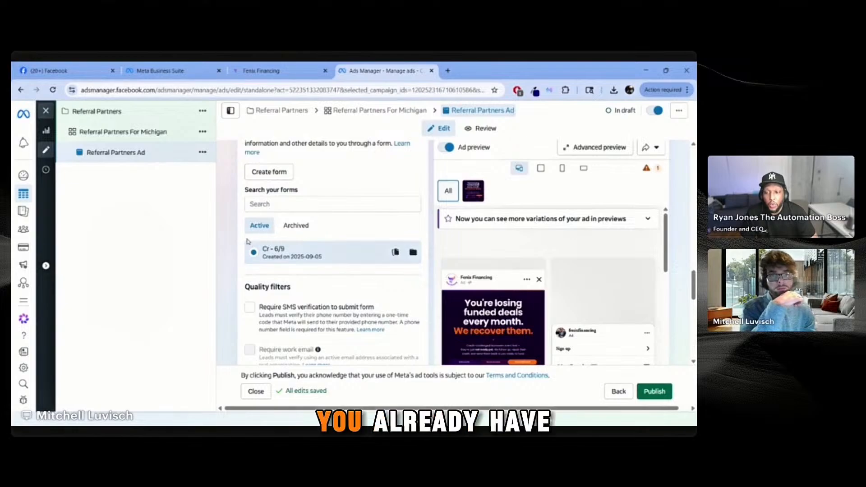
pyautogui.scroll(3, 306, 232)
pyautogui.scroll(5, 306, 232)
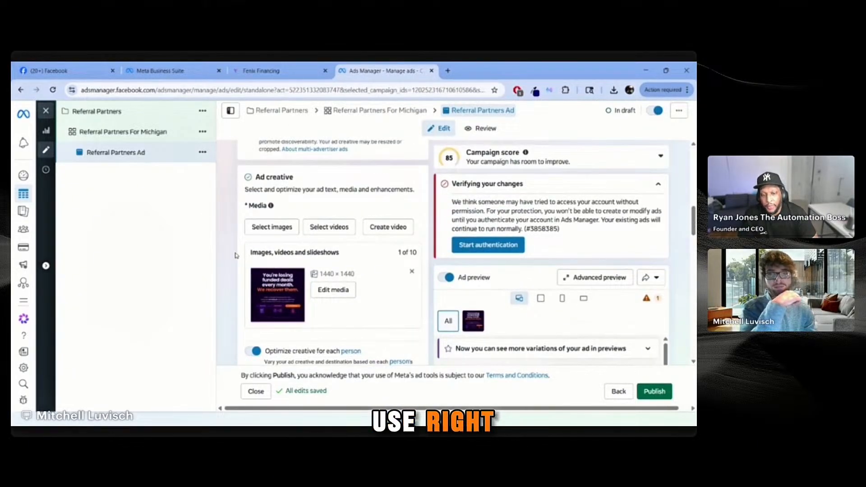
pyautogui.scroll(-3, 238, 254)
pyautogui.scroll(-10, 239, 254)
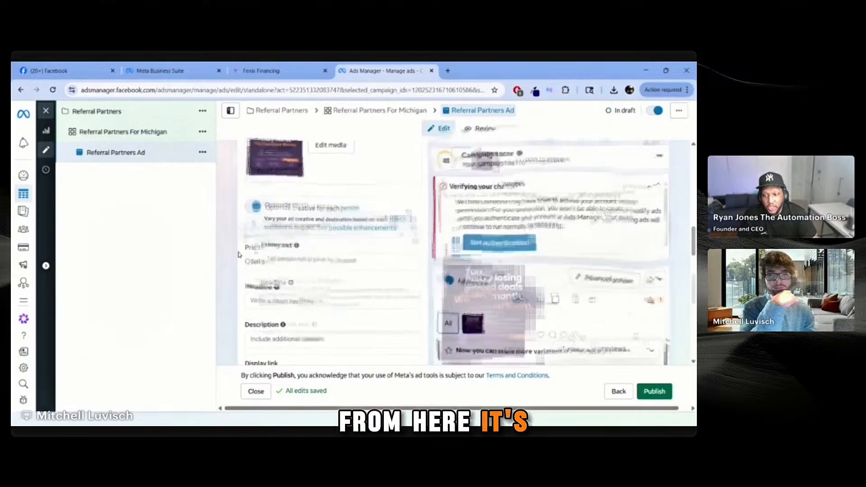
pyautogui.scroll(5, 298, 261)
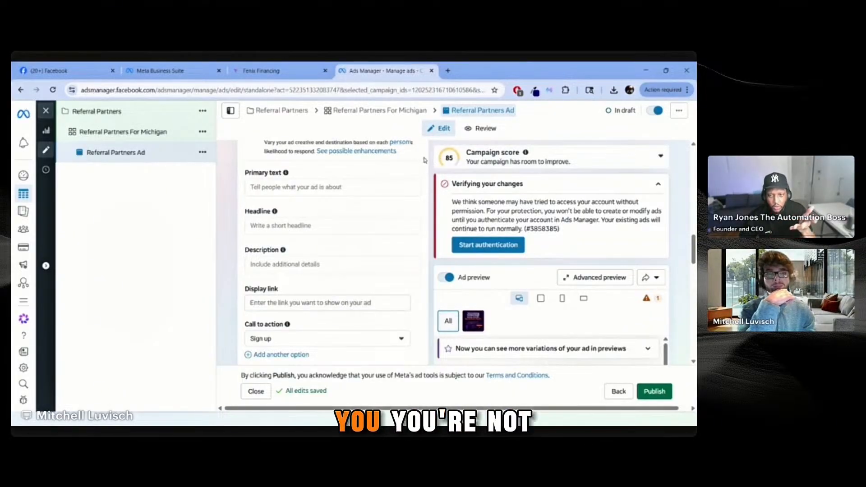
# Step: Open chatgpt.com in a new Chrome tab
pyautogui.click(448, 71)
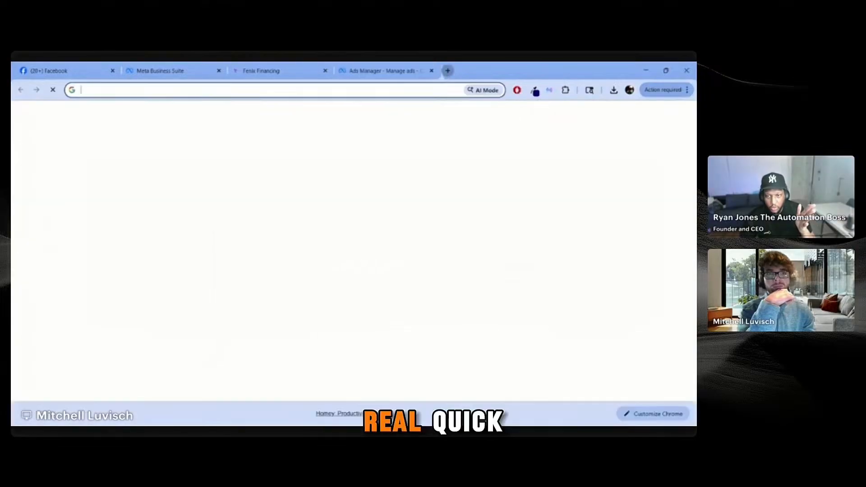
pyautogui.click(406, 90)
pyautogui.write('c')
pyautogui.press('BackSpace')
pyautogui.press('BackSpace')
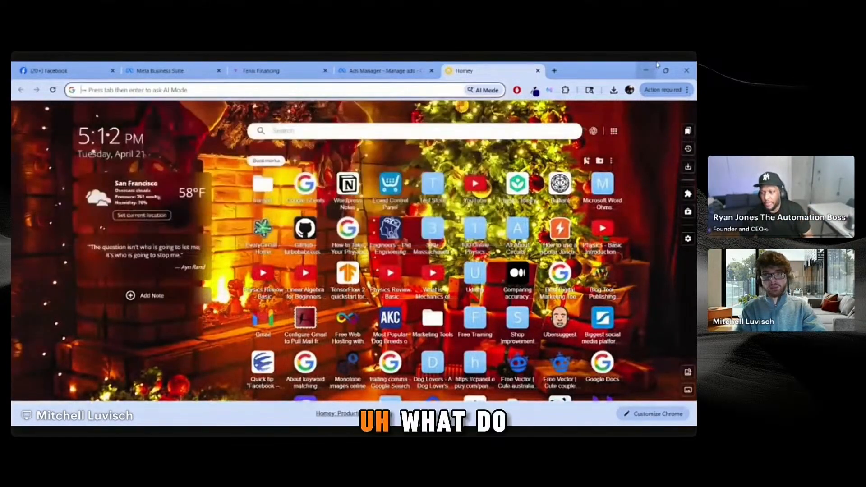
pyautogui.click(384, 71)
pyautogui.click(468, 72)
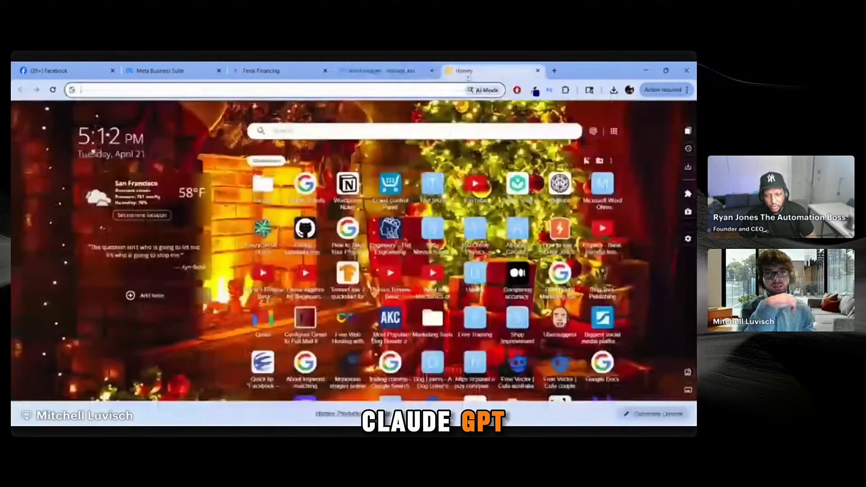
pyautogui.click(339, 87)
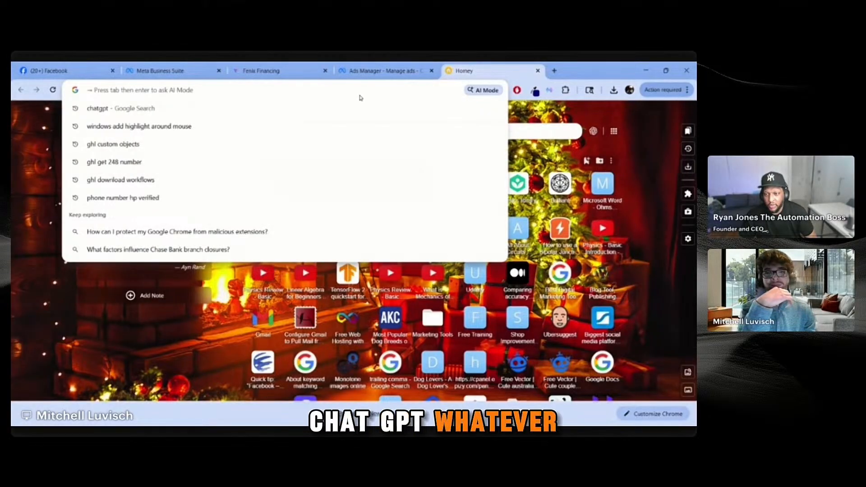
pyautogui.write('chatgpt.com')
pyautogui.press('Return')
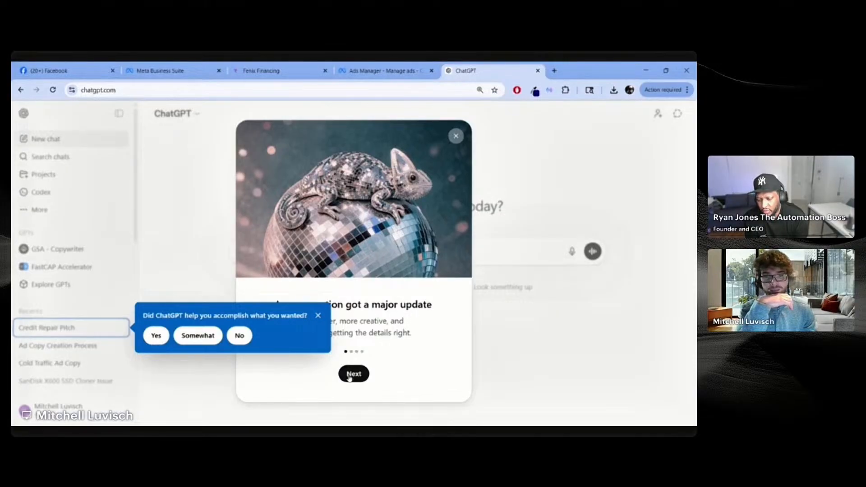
# Step: Dismiss ChatGPT's popups and send a prompt with the pasted Facebook ad copy to format
pyautogui.click(354, 374)
pyautogui.click(456, 136)
pyautogui.click(318, 316)
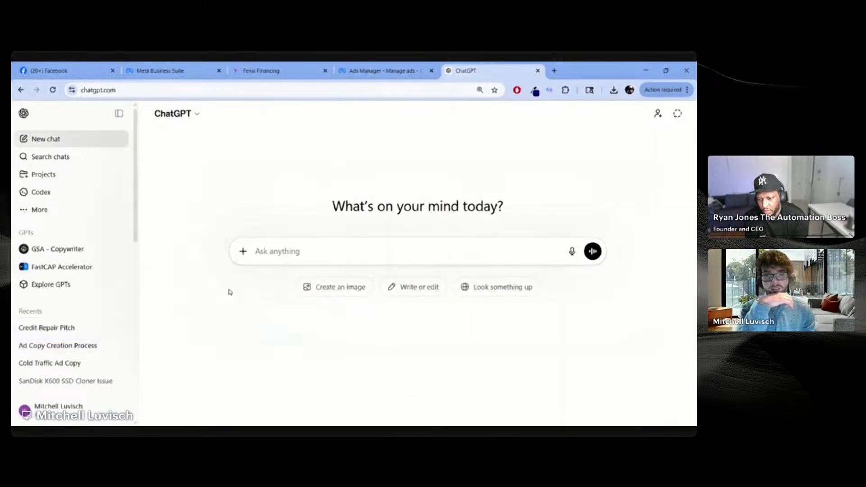
pyautogui.click(367, 262)
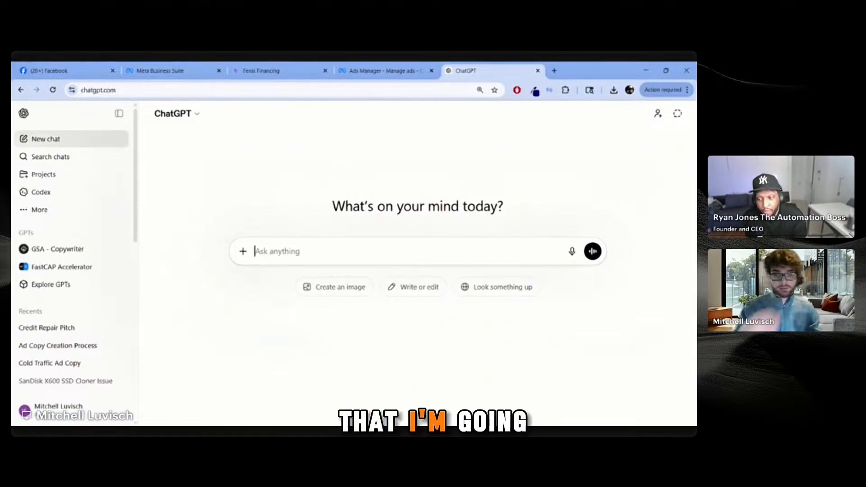
pyautogui.write('I have som')
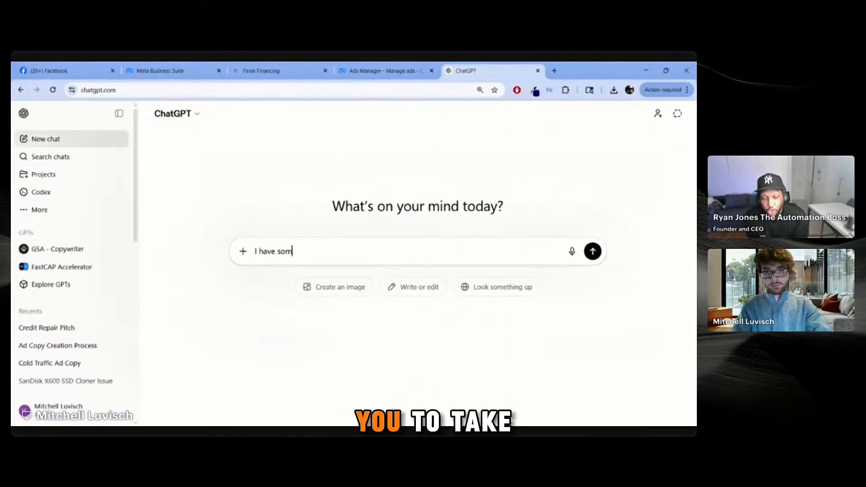
pyautogui.write('e ad copy')
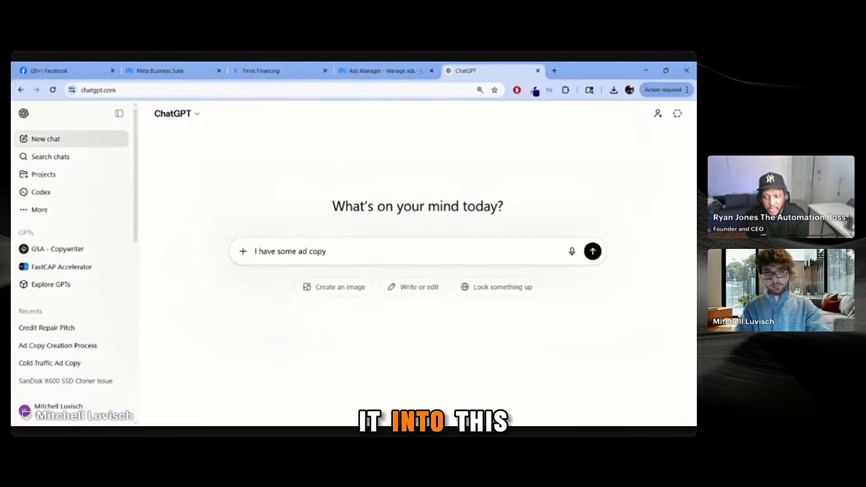
pyautogui.write(' for')
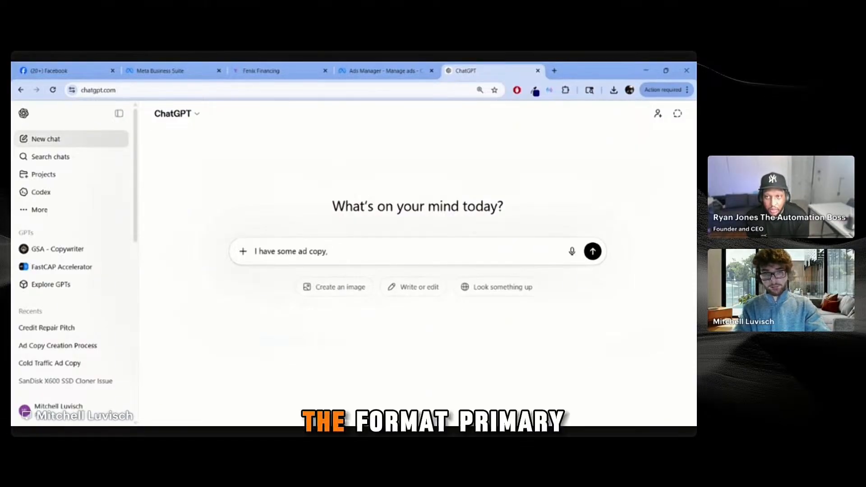
pyautogui.write(' facebook')
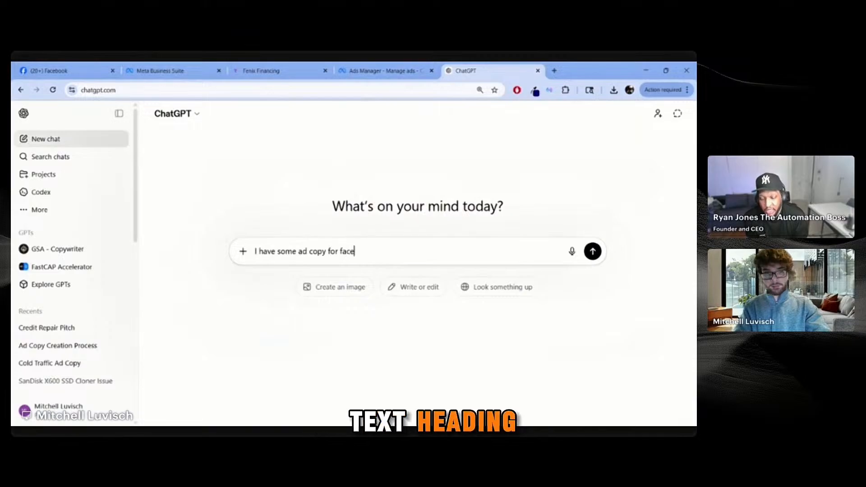
pyautogui.write('ads, but i need it in this format "primary text, headline and description", ad copy:')
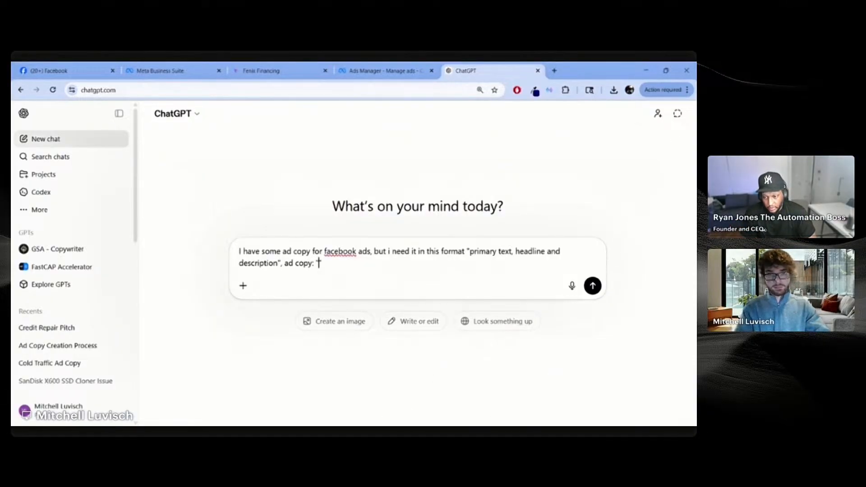
pyautogui.hotkey('ctrl', 'v')
pyautogui.press('Return')
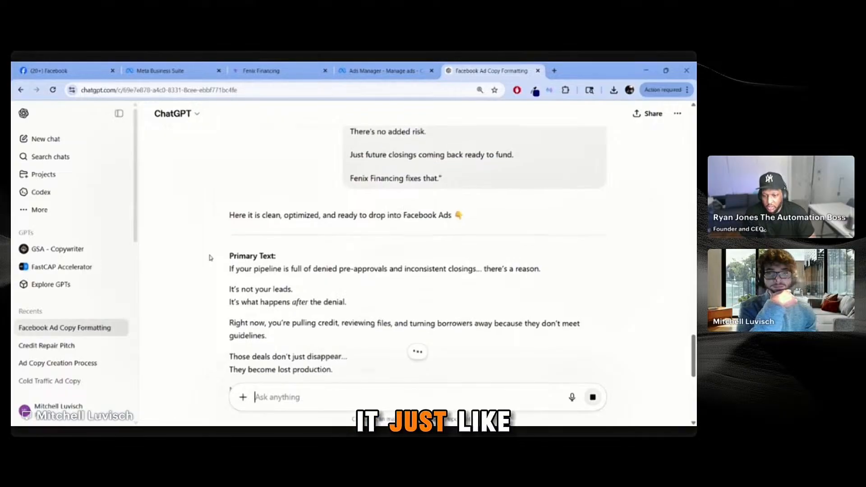
# Step: Select the reformatted primary text in ChatGPT's reply
pyautogui.moveTo(230, 228); pyautogui.dragTo(478, 235)
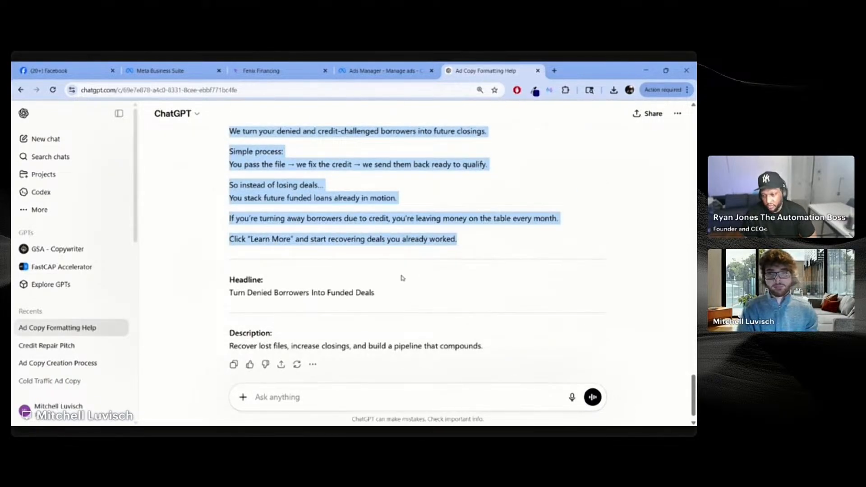
pyautogui.scroll(6, 403, 278)
pyautogui.scroll(-1, 251, 276)
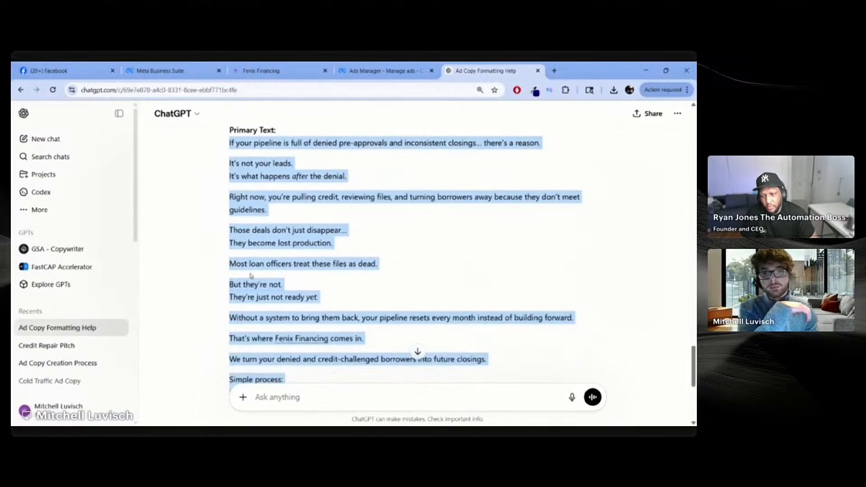
pyautogui.scroll(-4, 252, 277)
# Step: Paste the copied primary text into the ad's Primary text field
pyautogui.click(406, 71)
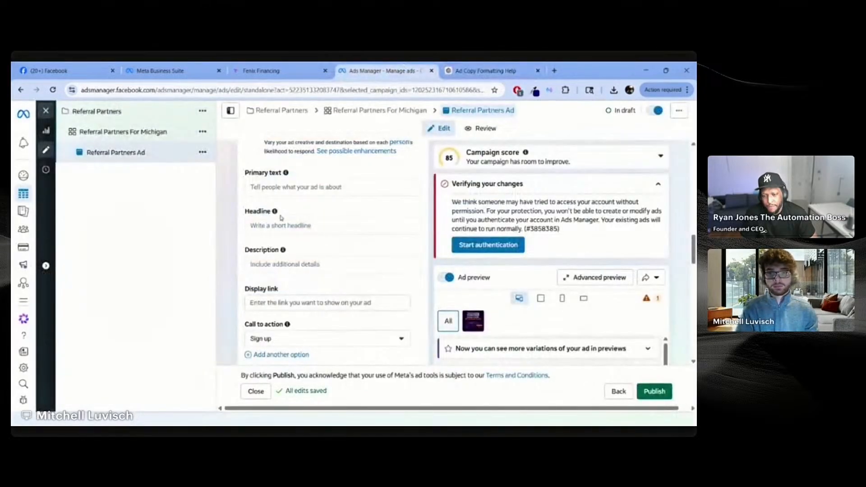
pyautogui.click(295, 187)
pyautogui.hotkey('ctrl', 'v')
# Step: Copy the headline 'Turn Denied Borrowers Into Funded Deals' from ChatGPT into the ad's Headline
pyautogui.click(485, 71)
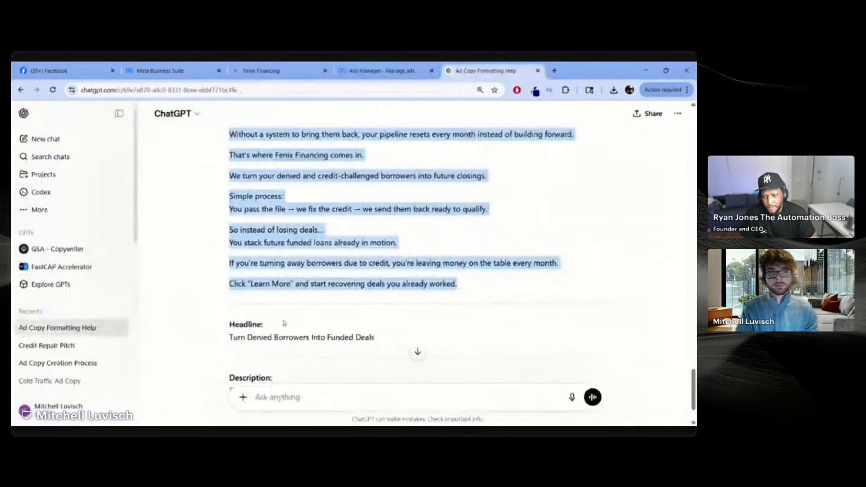
pyautogui.scroll(-2, 284, 323)
pyautogui.moveTo(230, 274); pyautogui.dragTo(377, 266)
pyautogui.hotkey('ctrl', 'c')
pyautogui.click(401, 71)
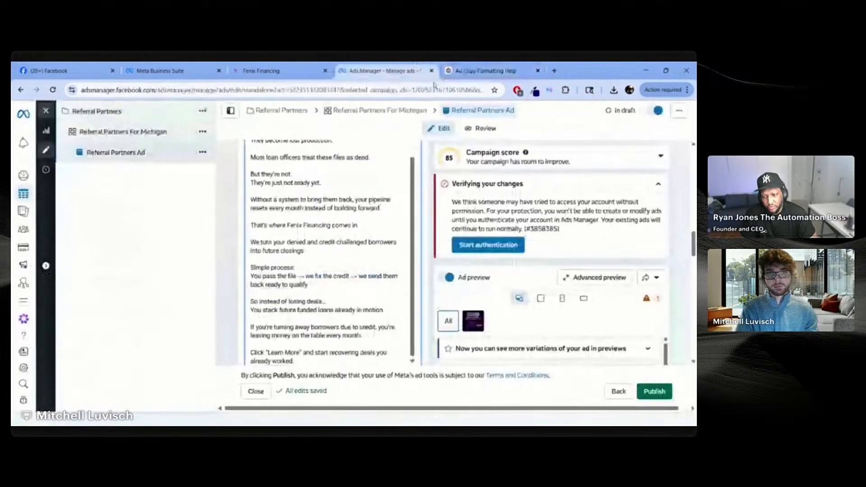
pyautogui.scroll(-5, 268, 271)
pyautogui.scroll(8, 254, 269)
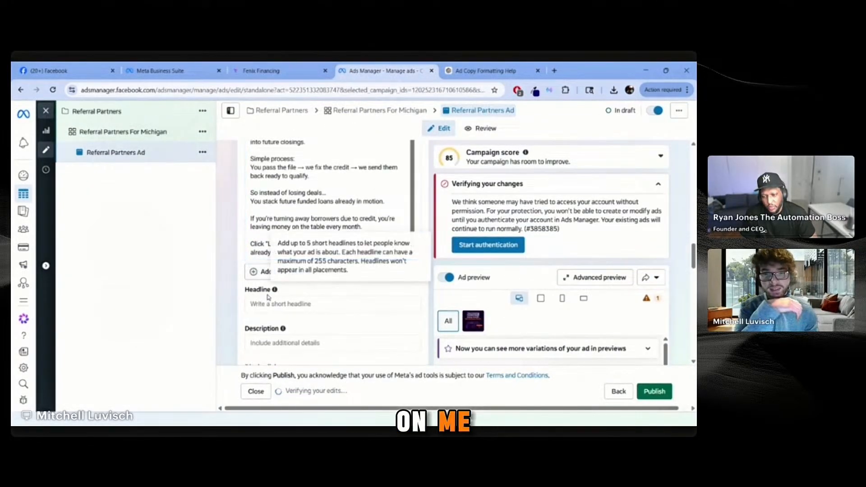
pyautogui.click(288, 304)
pyautogui.hotkey('ctrl', 'v')
# Step: Copy the description sentence from ChatGPT into the ad's Description field
pyautogui.click(485, 71)
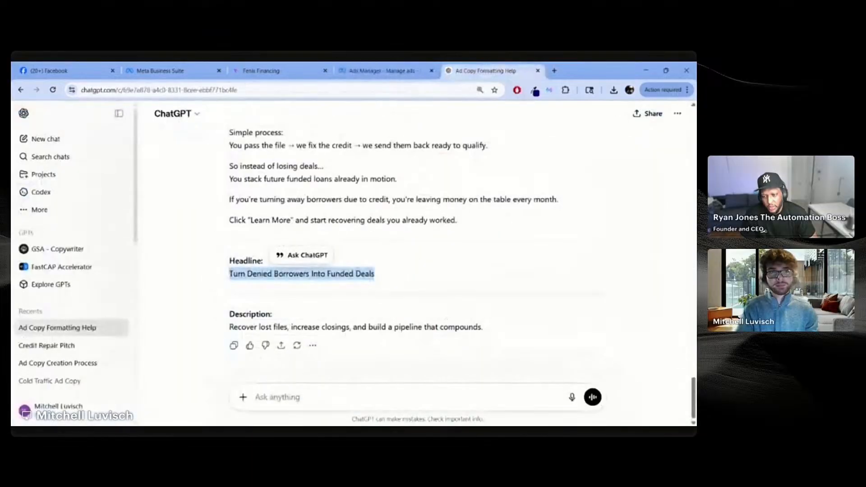
pyautogui.moveTo(483, 328); pyautogui.dragTo(222, 324)
pyautogui.hotkey('ctrl', 'c')
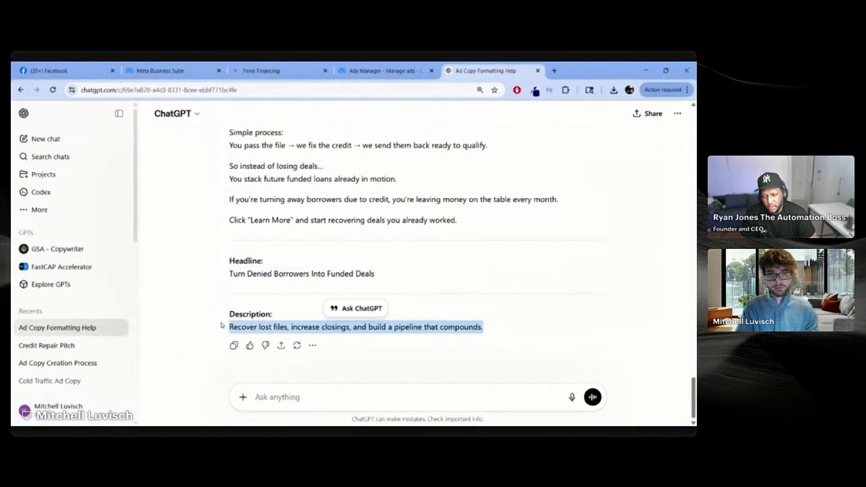
pyautogui.click(437, 73)
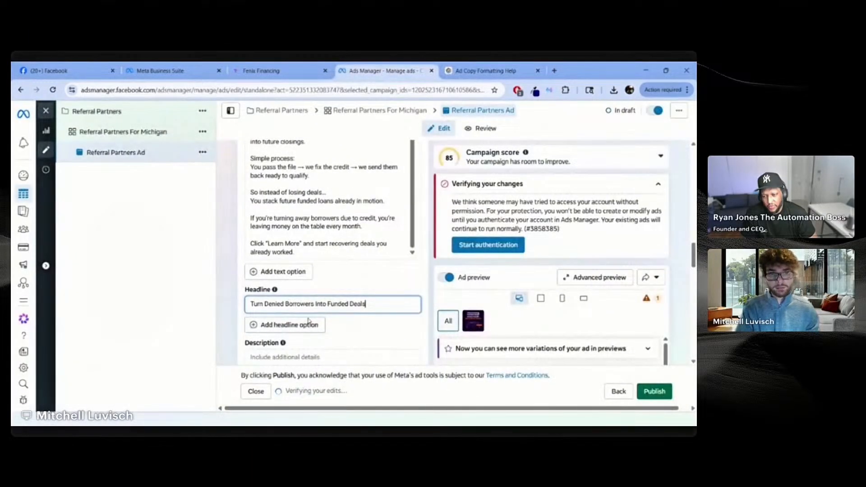
pyautogui.scroll(-10, 302, 289)
pyautogui.scroll(8, 302, 287)
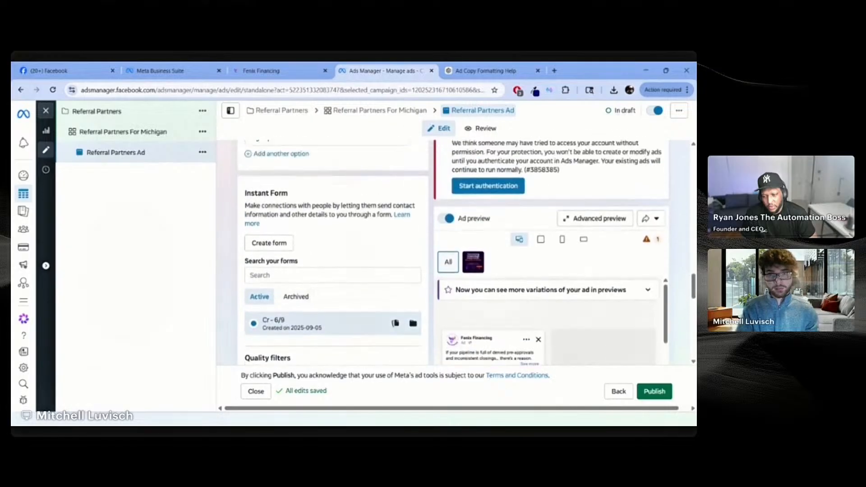
pyautogui.click(316, 226)
pyautogui.hotkey('ctrl', 'v')
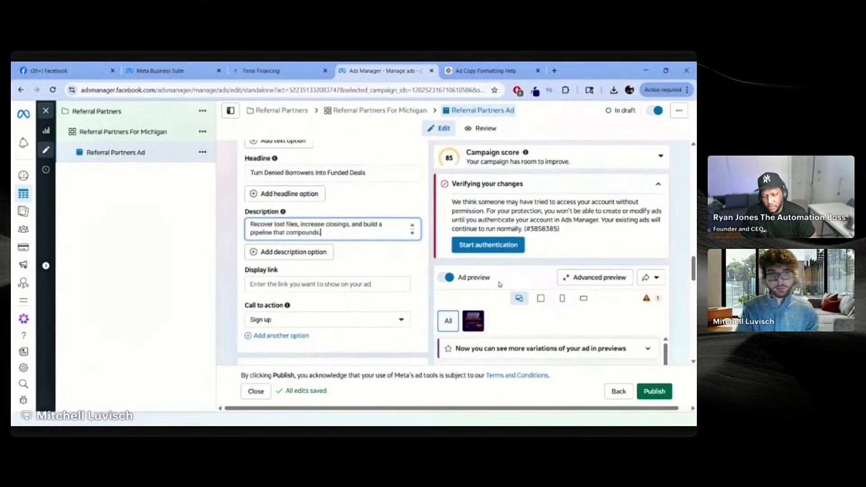
pyautogui.scroll(-3, 501, 285)
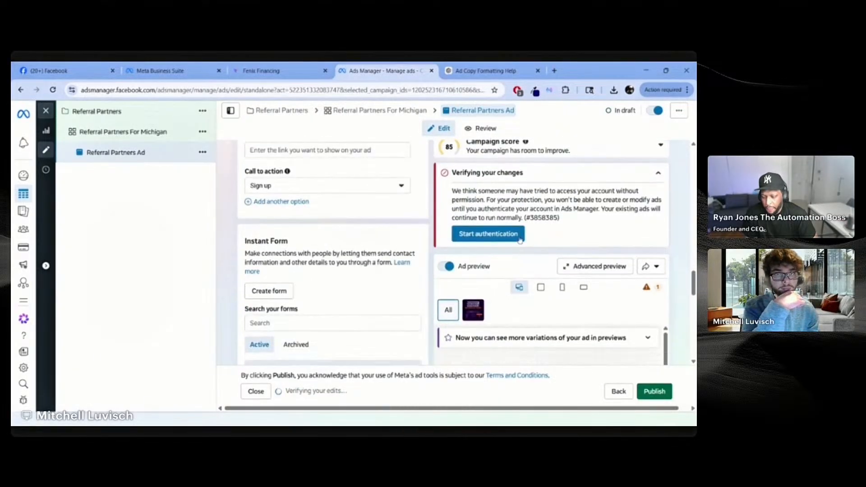
# Step: Collapse the verification notice and switch the call to action from Sign up to Learn more
pyautogui.click(657, 175)
pyautogui.scroll(-5, 580, 301)
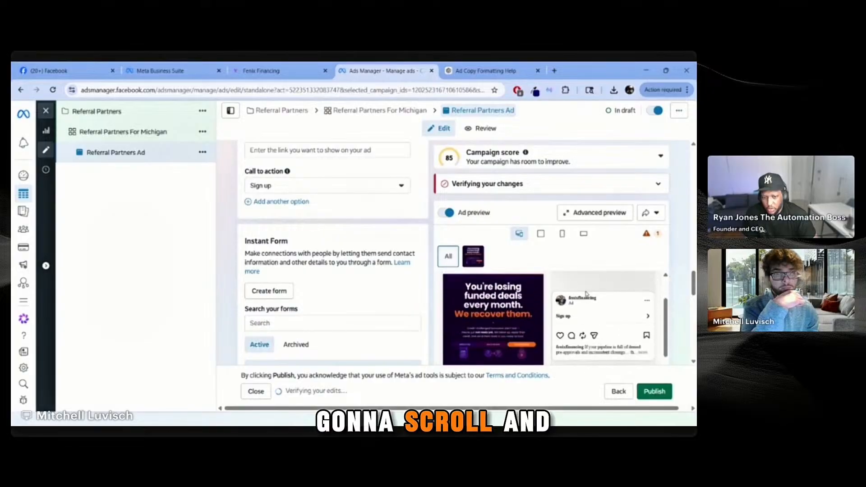
pyautogui.scroll(1, 580, 302)
pyautogui.scroll(-1, 575, 302)
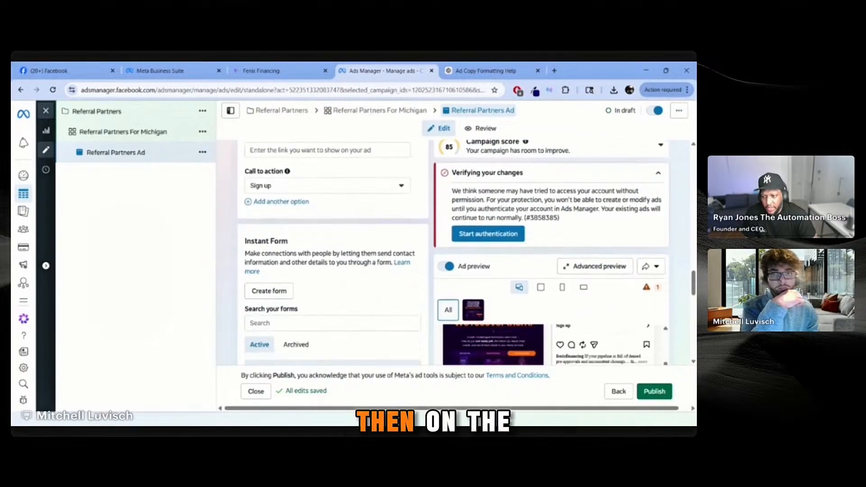
pyautogui.scroll(3, 232, 291)
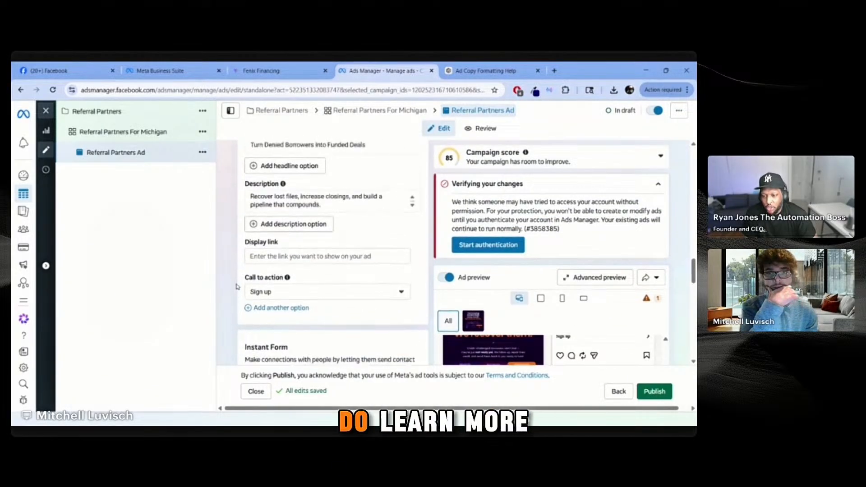
pyautogui.click(262, 276)
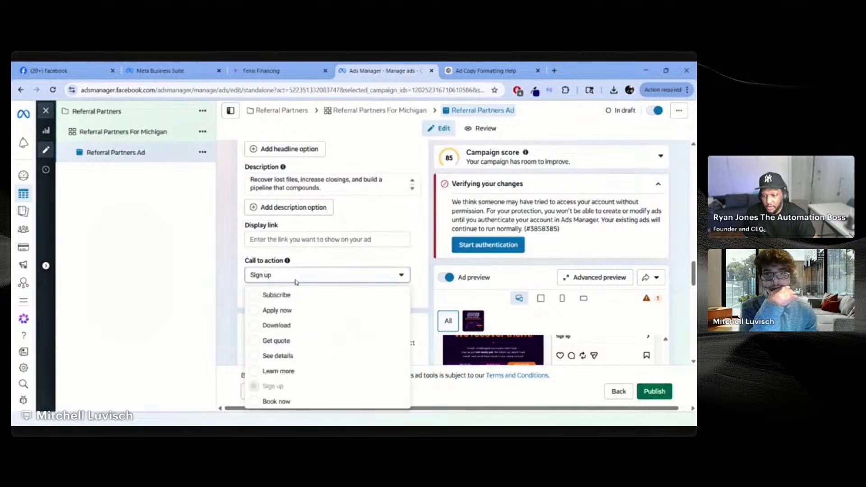
pyautogui.click(280, 370)
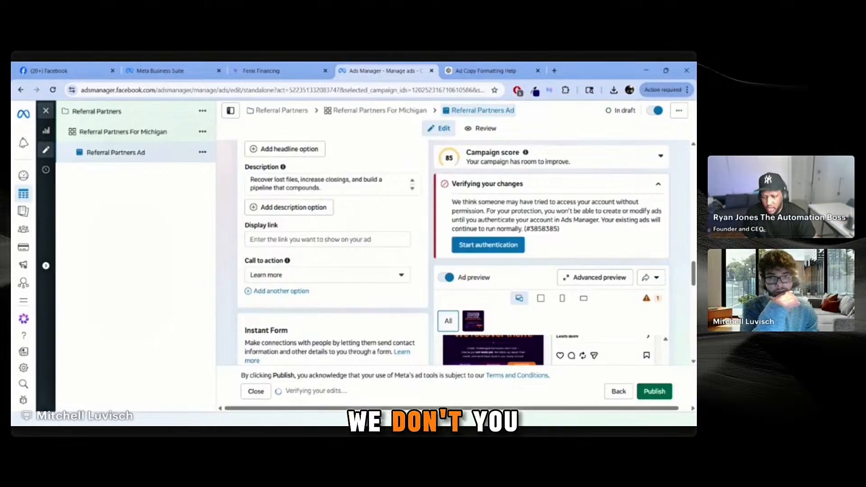
# Step: Close and reopen the Referral Partners Ad, scrolling down to the Instant Form section
pyautogui.click(262, 394)
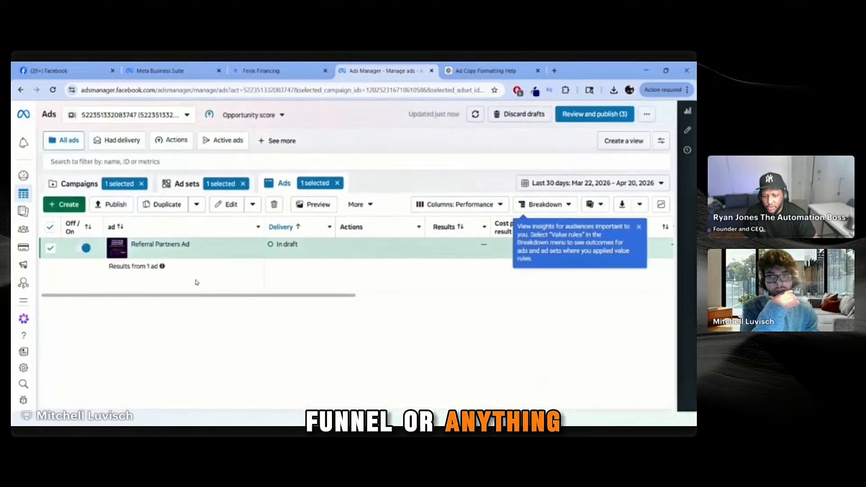
pyautogui.click(331, 203)
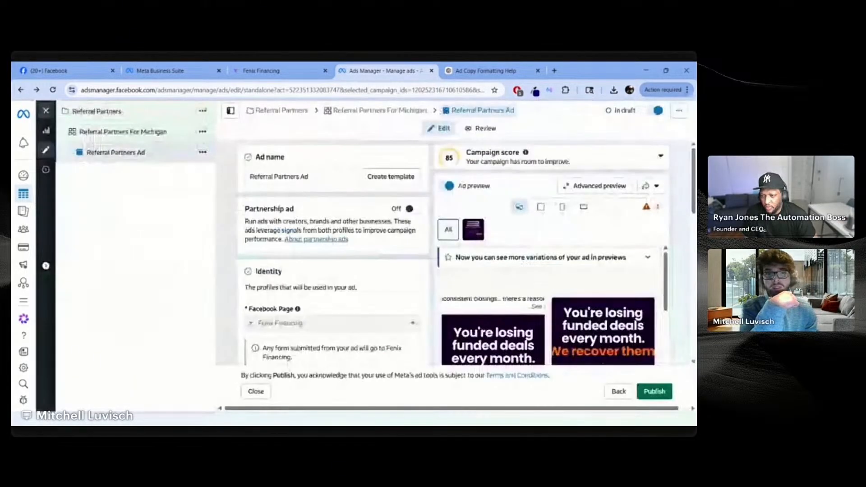
pyautogui.scroll(-10, 232, 263)
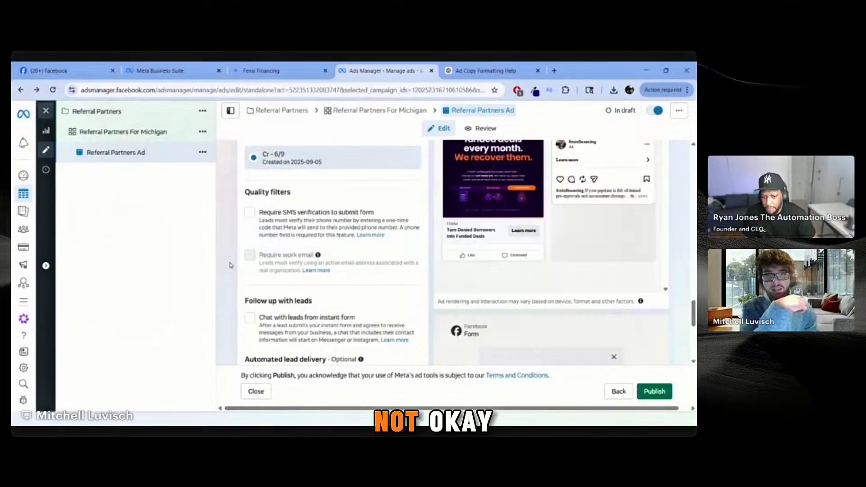
pyautogui.scroll(4, 232, 265)
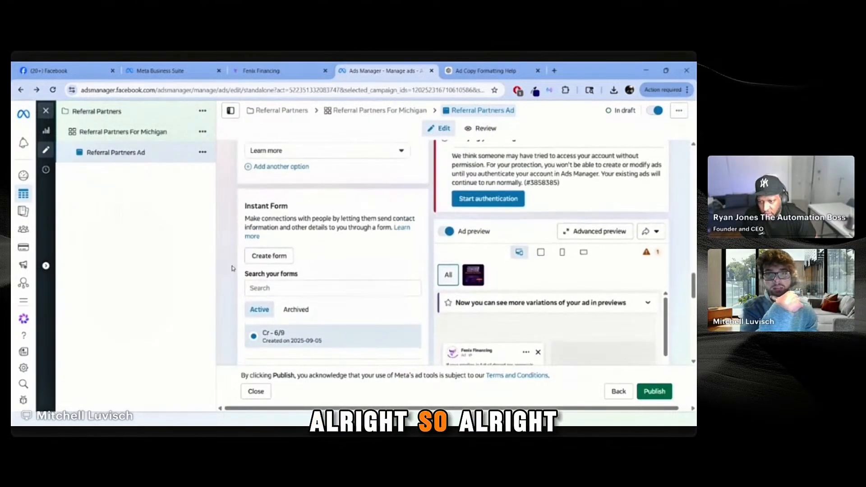
pyautogui.scroll(-1, 232, 268)
pyautogui.scroll(2, 233, 270)
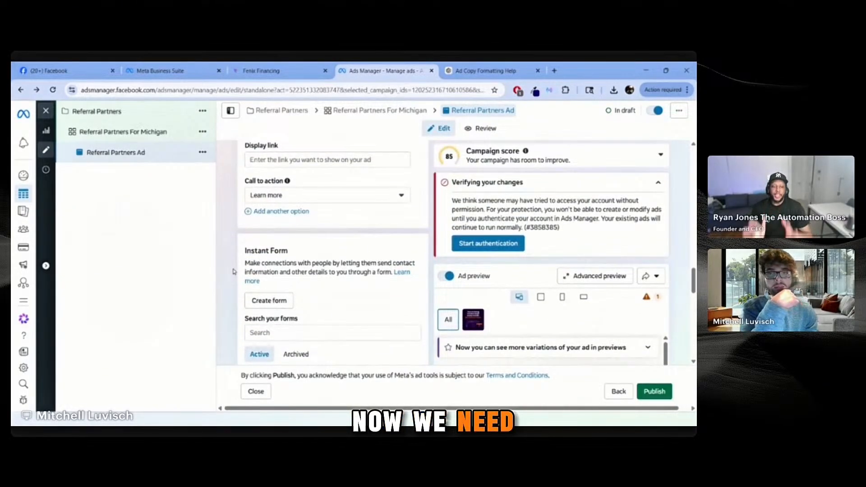
pyautogui.scroll(-1, 233, 272)
pyautogui.scroll(-3, 233, 271)
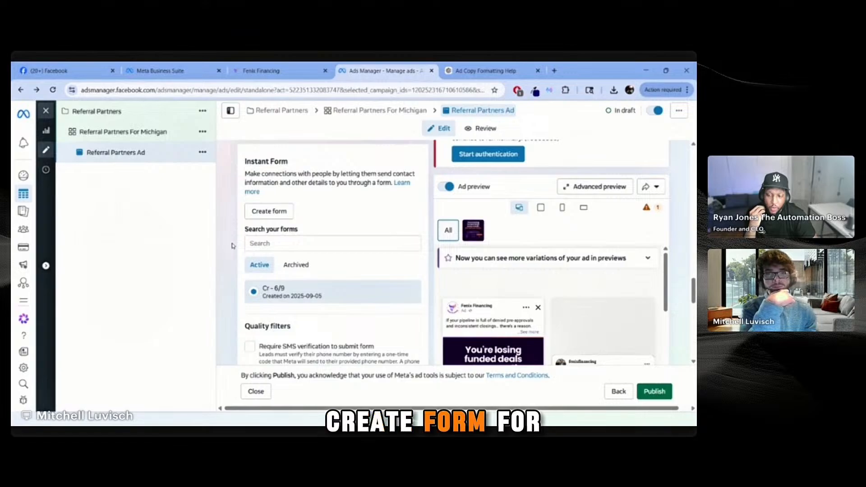
# Step: Create a new instant form named 'Referral Partner 4-21-26'
pyautogui.click(289, 216)
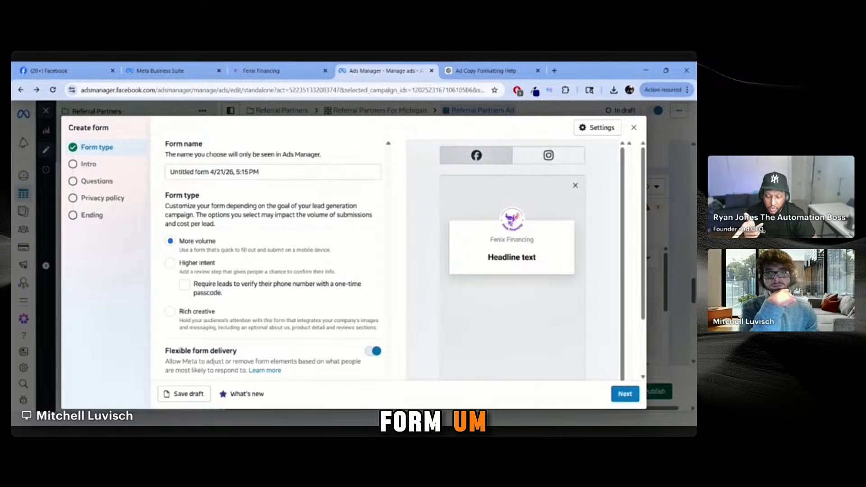
pyautogui.moveTo(273, 173); pyautogui.dragTo(38, 175)
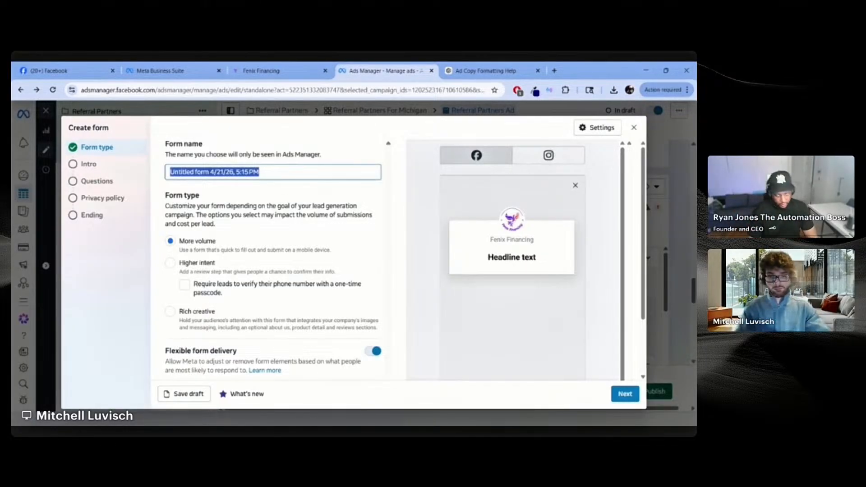
pyautogui.write('Reffe')
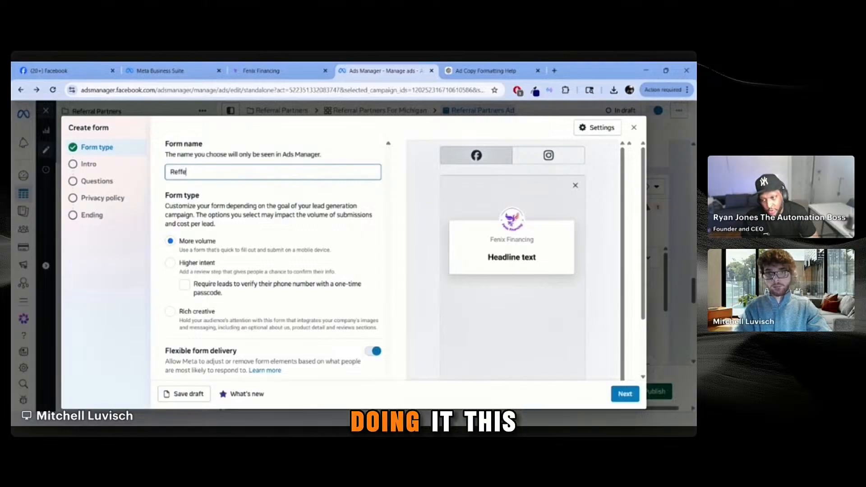
pyautogui.press('BackSpace')
pyautogui.press('BackSpace')
pyautogui.write('erral Partner 4-21-26')
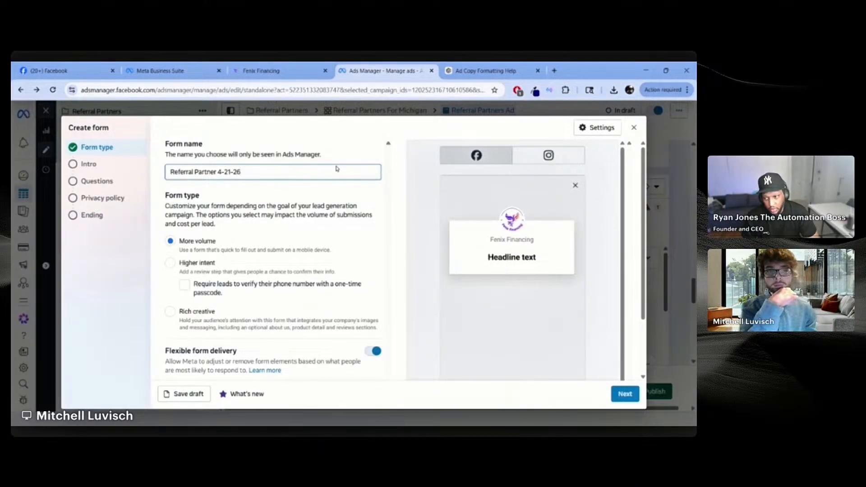
pyautogui.click(342, 158)
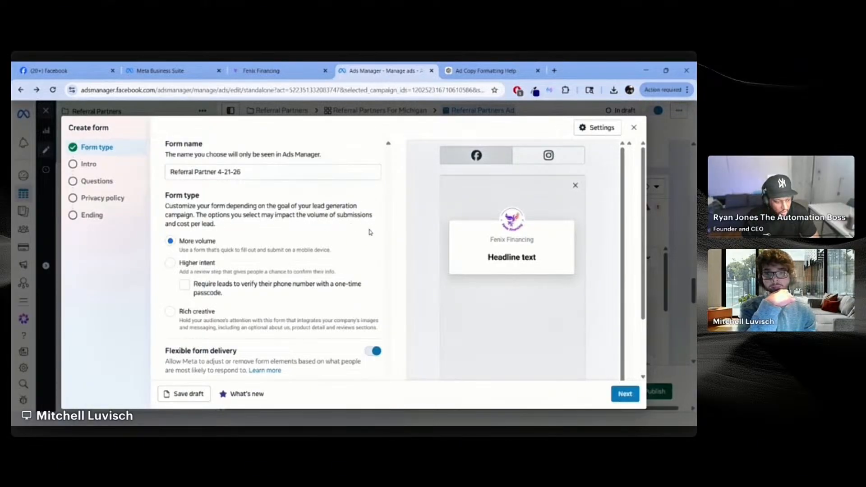
pyautogui.scroll(-2, 370, 232)
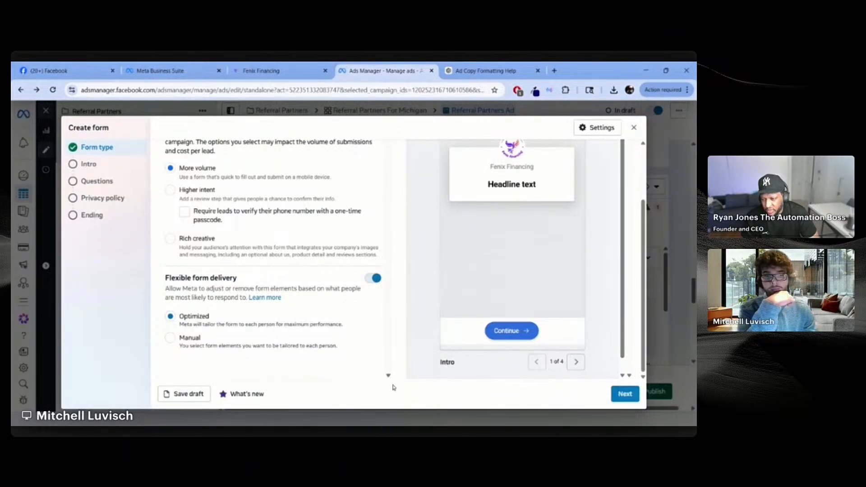
# Step: Advance to the form's Intro step and turn on the Background image
pyautogui.click(617, 389)
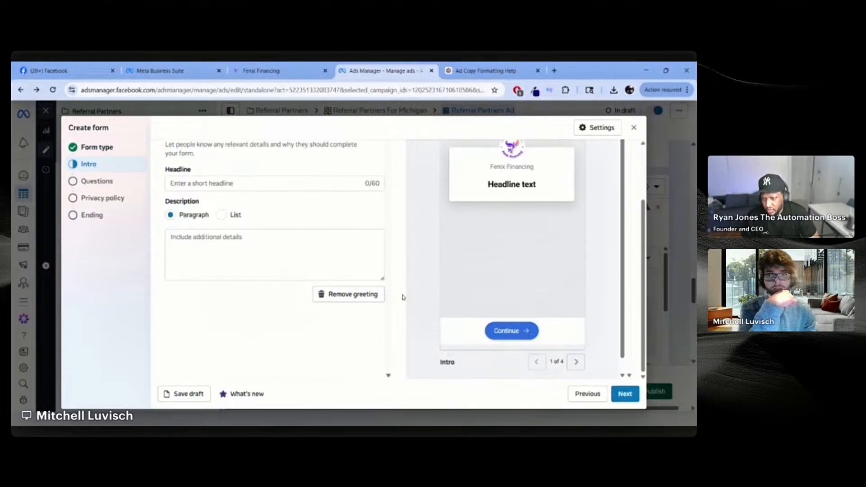
pyautogui.scroll(3, 393, 271)
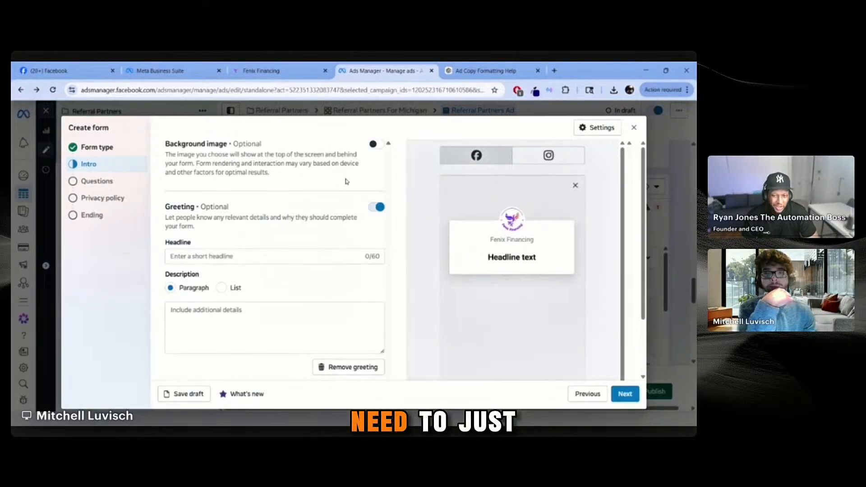
pyautogui.click(376, 144)
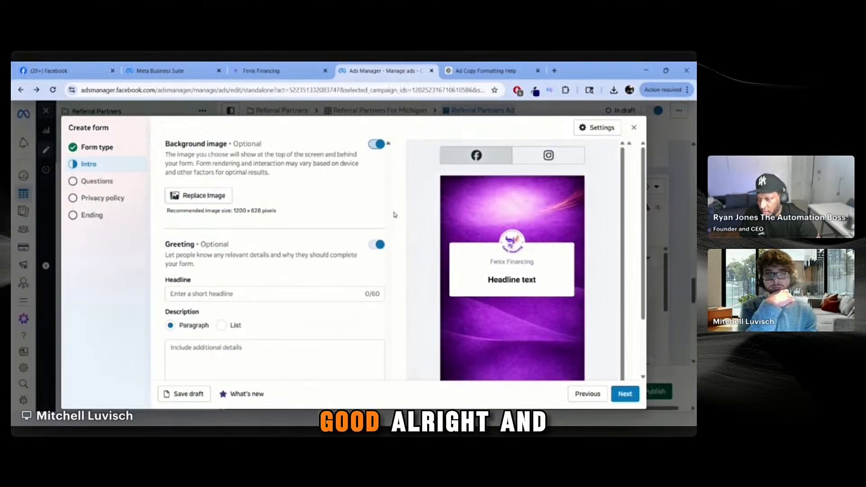
pyautogui.scroll(-1, 394, 217)
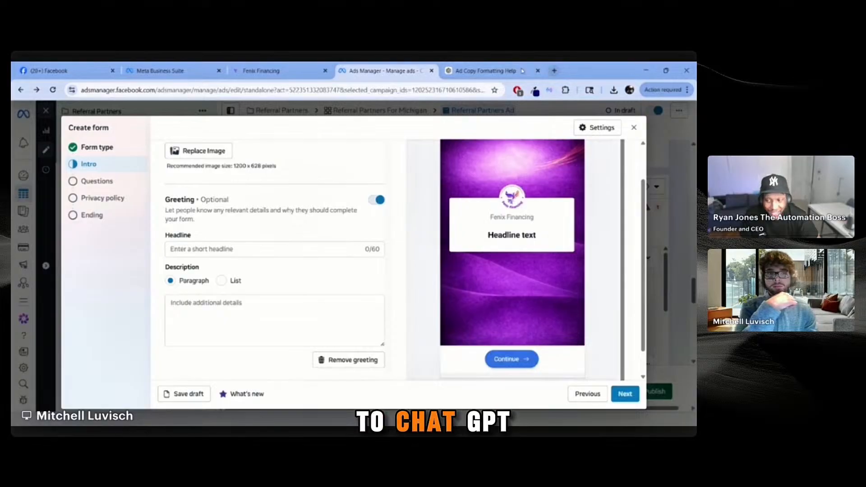
pyautogui.click(485, 71)
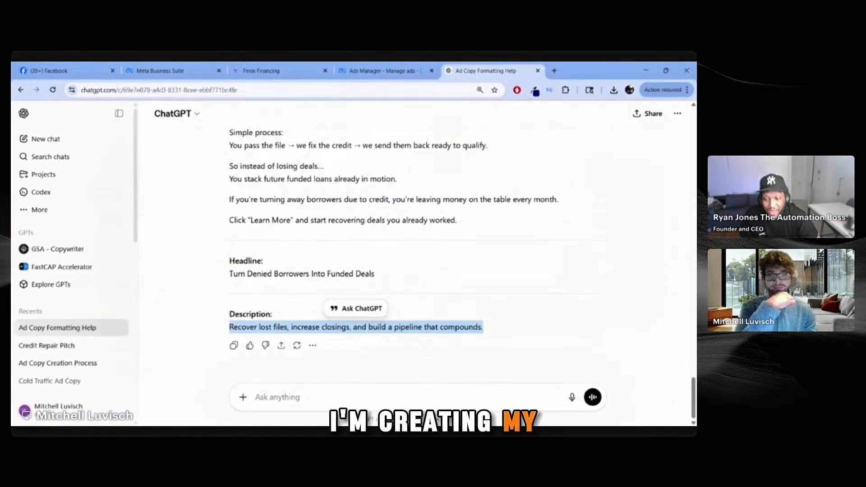
# Step: Ask ChatGPT to write a headline and description for the Facebook ad's instant form
pyautogui.click(353, 387)
pyautogui.write('Im')
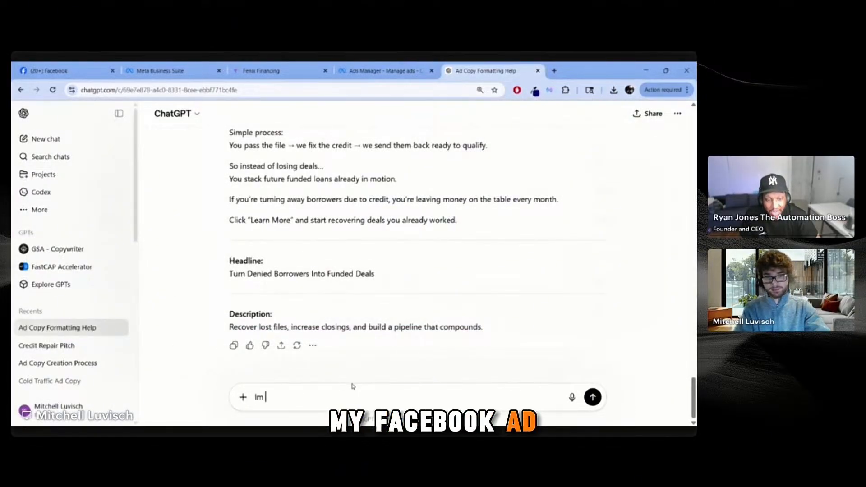
pyautogui.write(' creating an in')
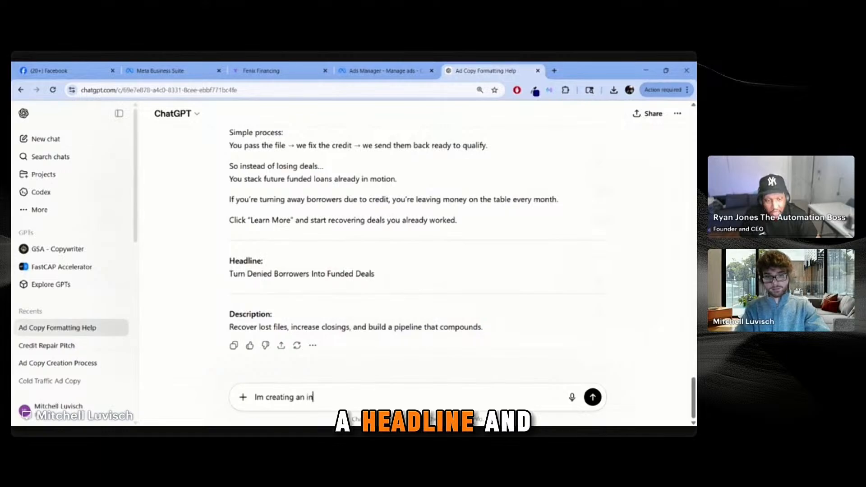
pyautogui.write('stant form')
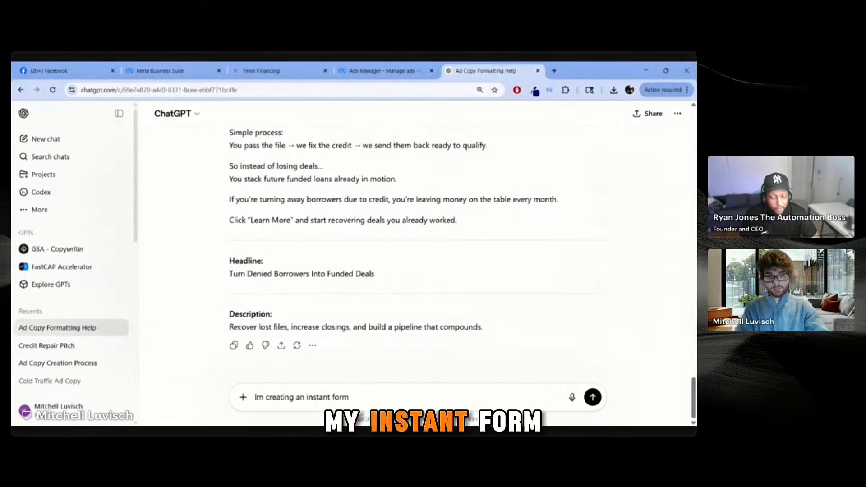
pyautogui.write(' for my faceb')
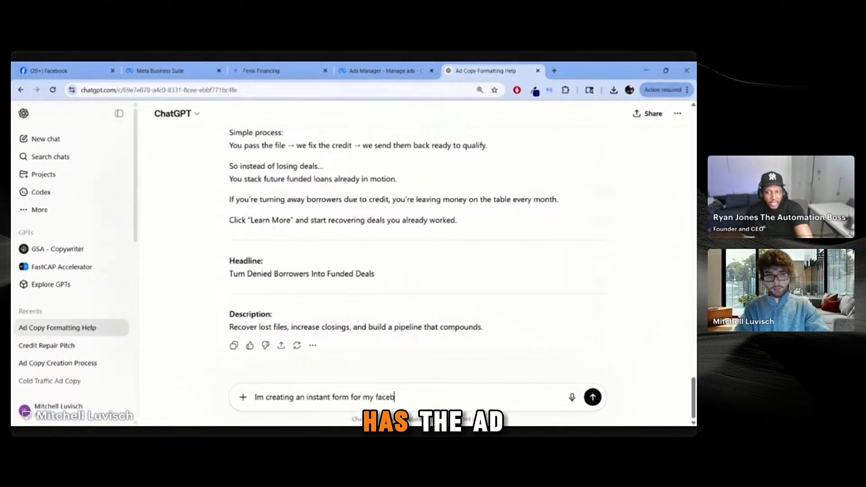
pyautogui.write('ook ad c')
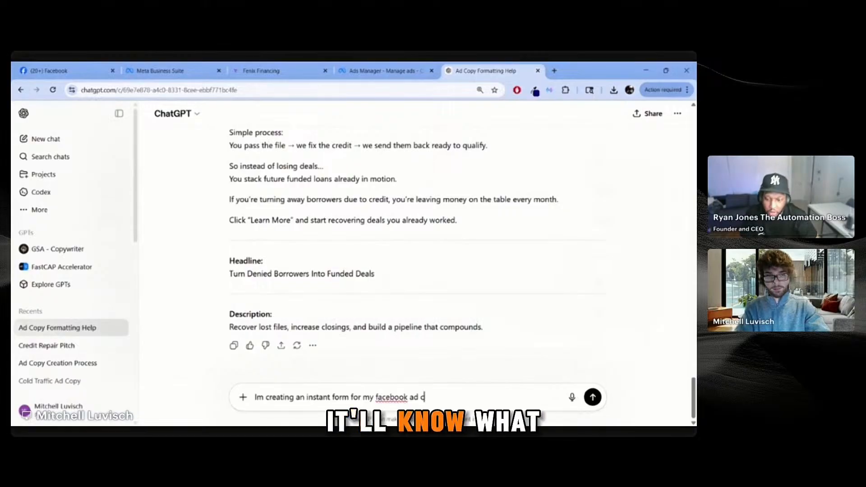
pyautogui.write('an you creak')
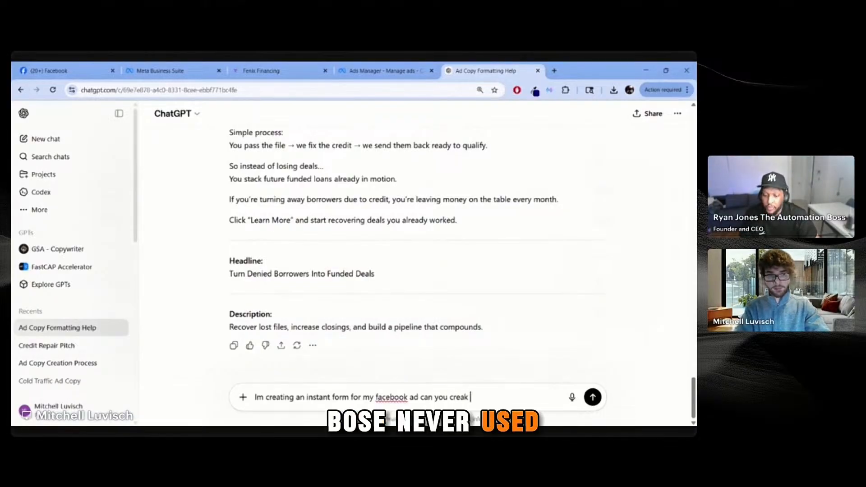
pyautogui.click(338, 72)
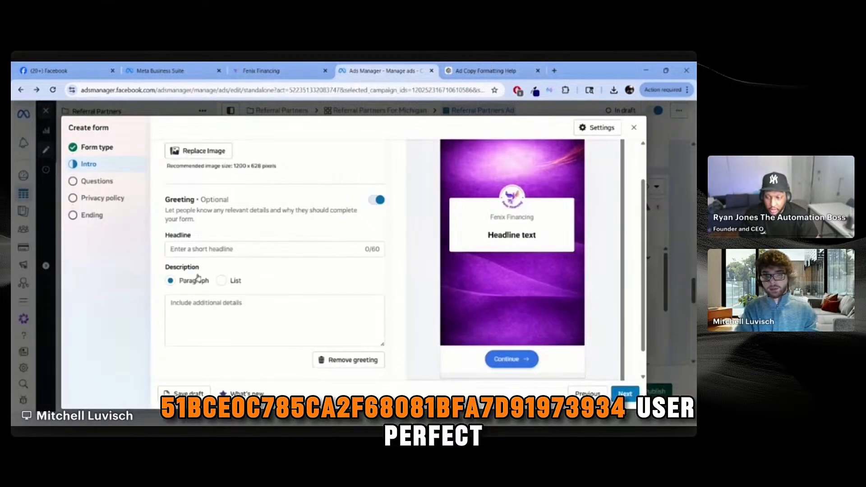
pyautogui.click(487, 67)
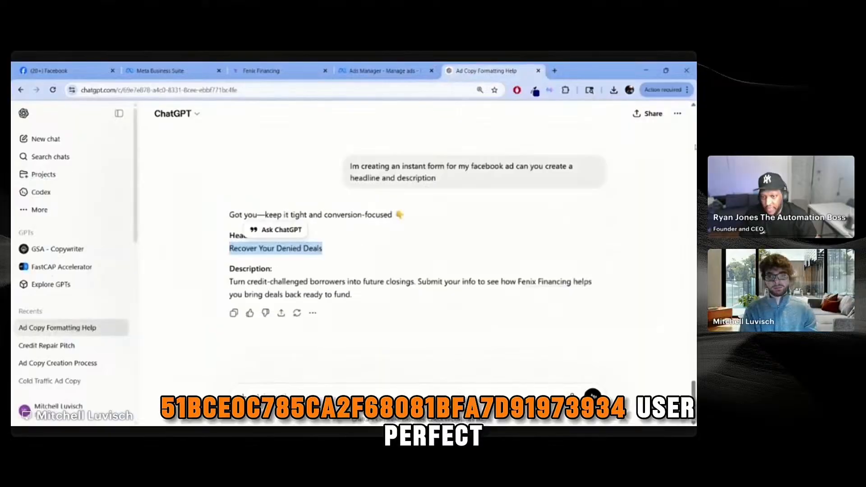
# Step: Paste ChatGPT's Fenix Financing description into the intro, then advance to the questions step
pyautogui.moveTo(378, 299); pyautogui.dragTo(228, 281)
pyautogui.hotkey('ctrl', 'c')
pyautogui.click(387, 68)
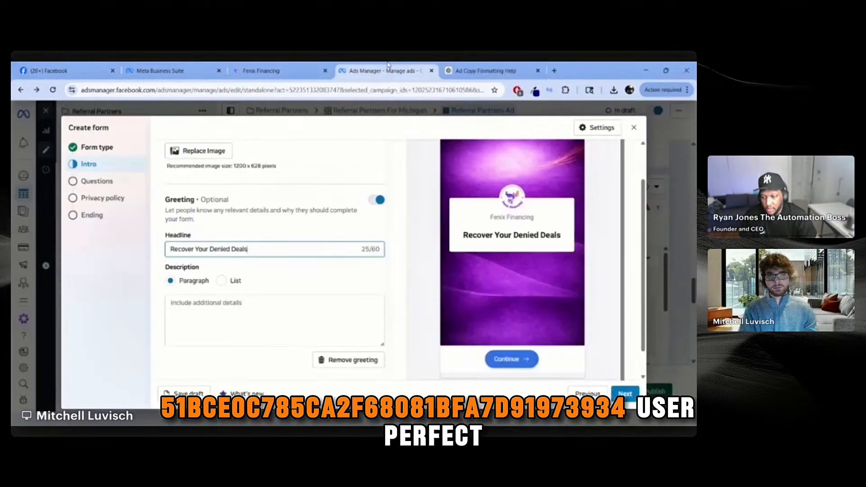
pyautogui.click(334, 304)
pyautogui.hotkey('ctrl', 'v')
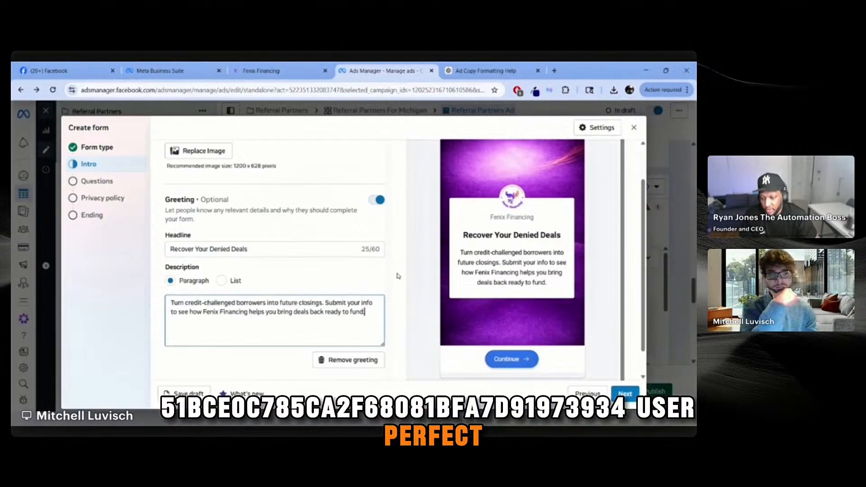
pyautogui.scroll(-1, 398, 276)
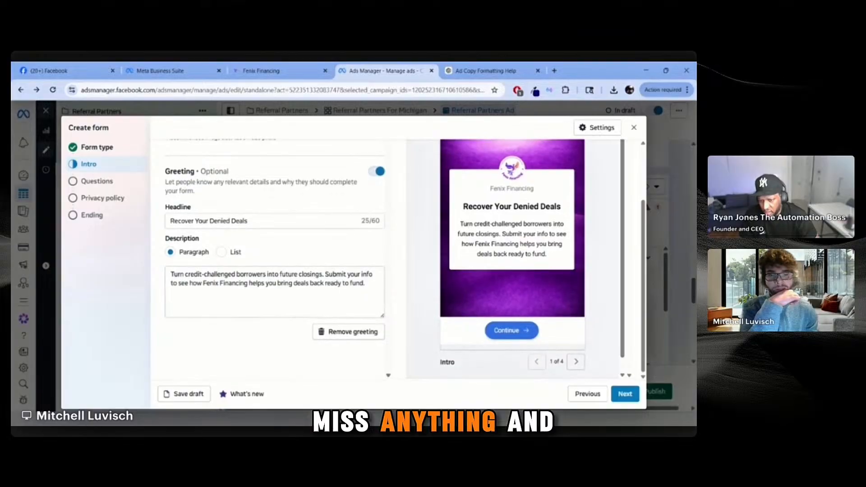
pyautogui.click(622, 394)
# Step: Move the Full name question above Email in the contact questions
pyautogui.scroll(1, 355, 294)
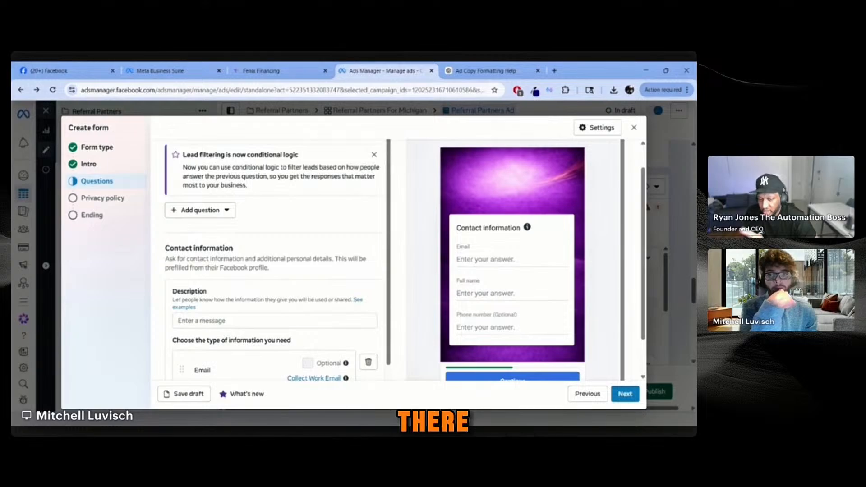
pyautogui.scroll(-3, 367, 251)
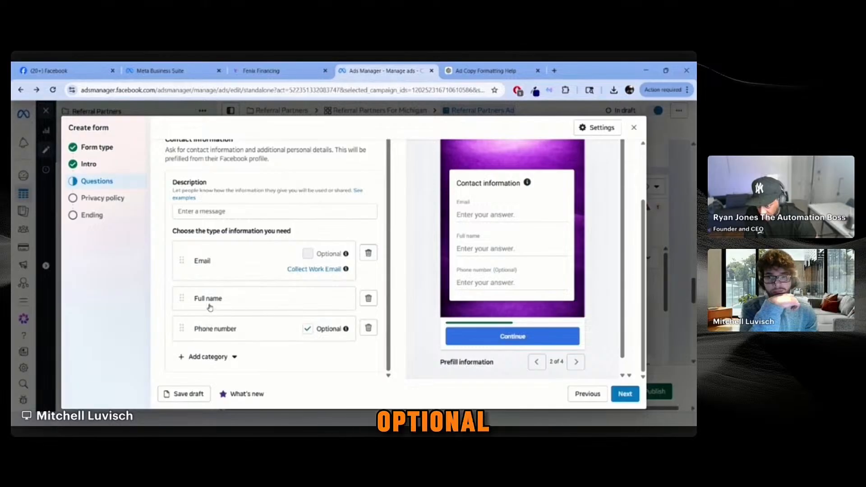
pyautogui.moveTo(207, 301); pyautogui.dragTo(219, 263)
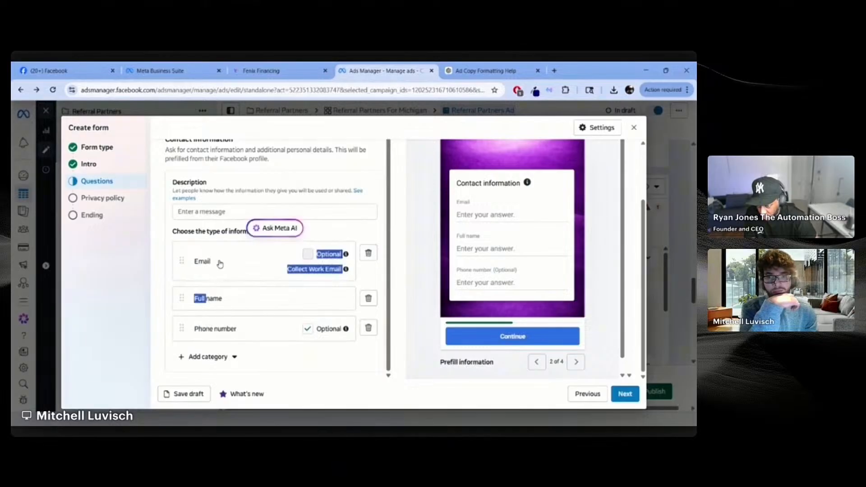
pyautogui.click(155, 261)
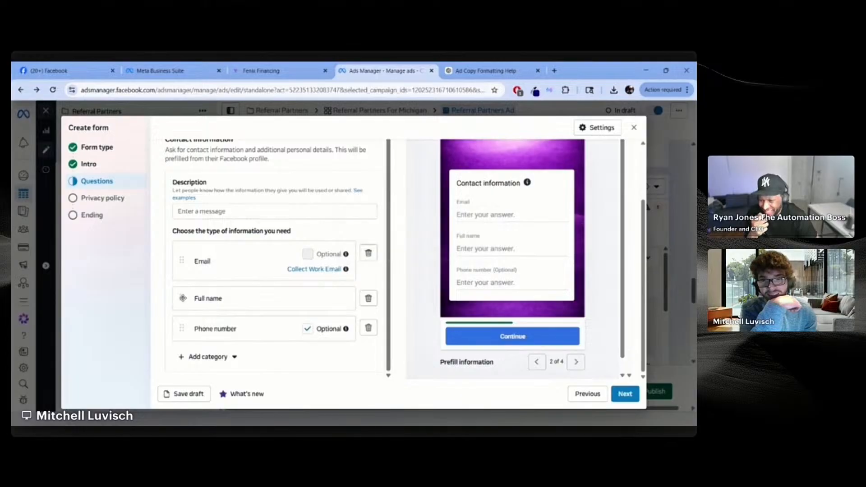
pyautogui.moveTo(182, 299); pyautogui.dragTo(181, 259)
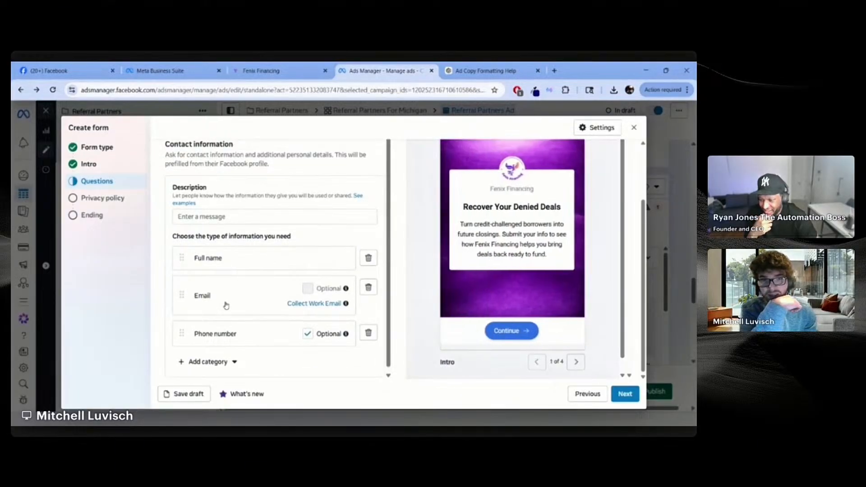
# Step: Keep Phone number required, place it above Email, and preview the contact page
pyautogui.click(308, 334)
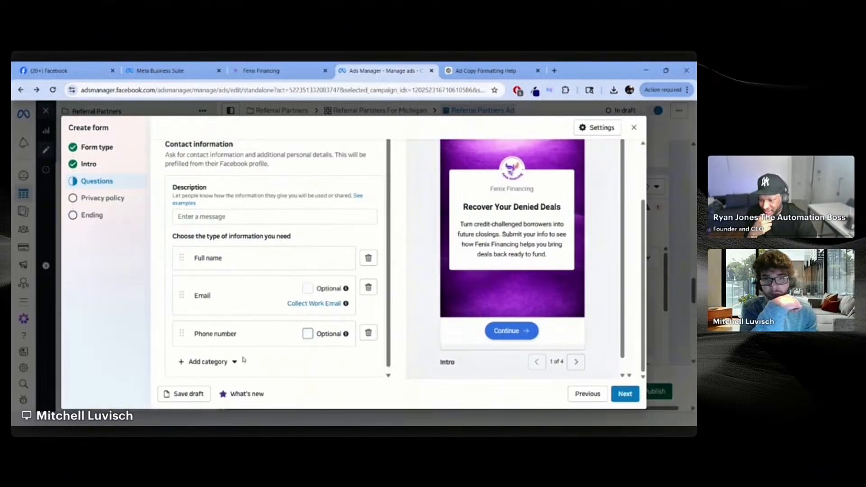
pyautogui.click(308, 334)
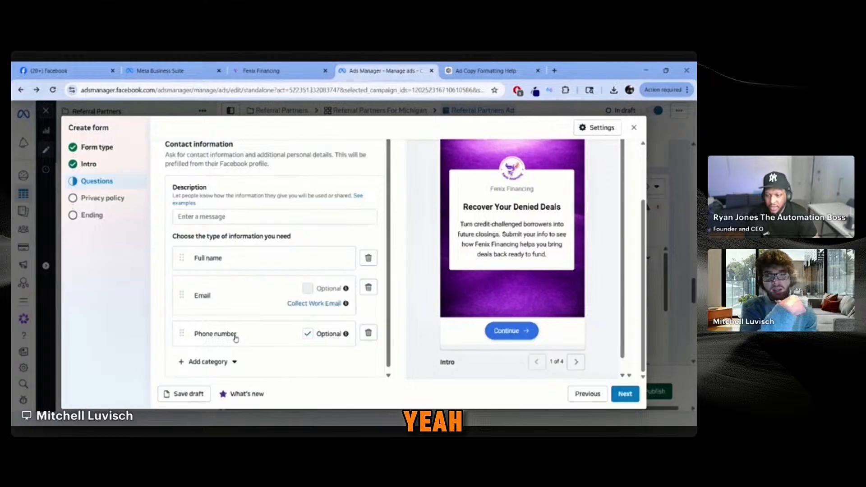
pyautogui.click(308, 334)
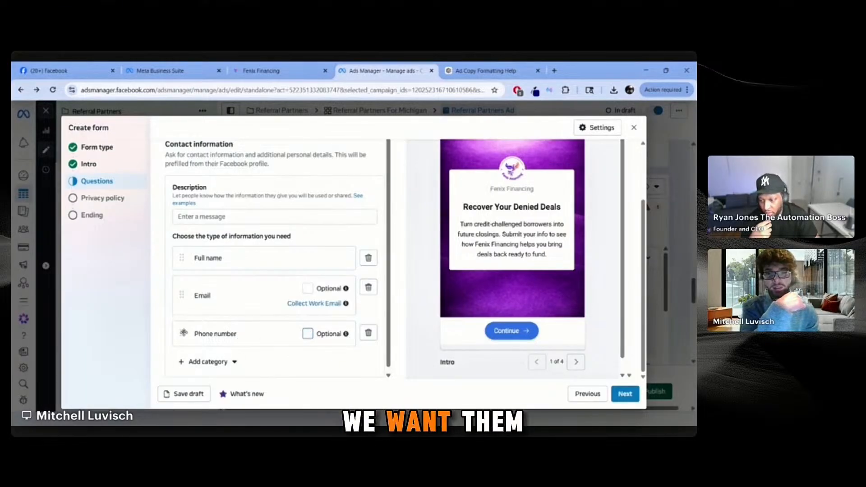
pyautogui.moveTo(180, 334); pyautogui.dragTo(187, 288)
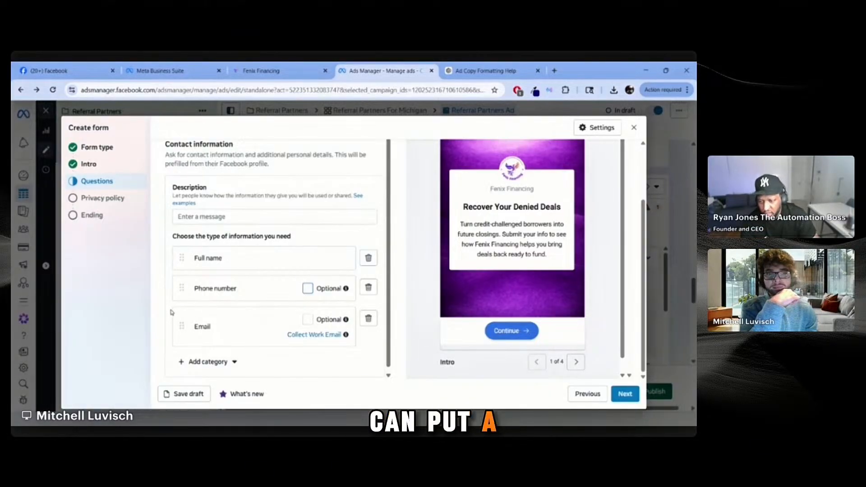
pyautogui.scroll(-1, 180, 307)
pyautogui.click(576, 362)
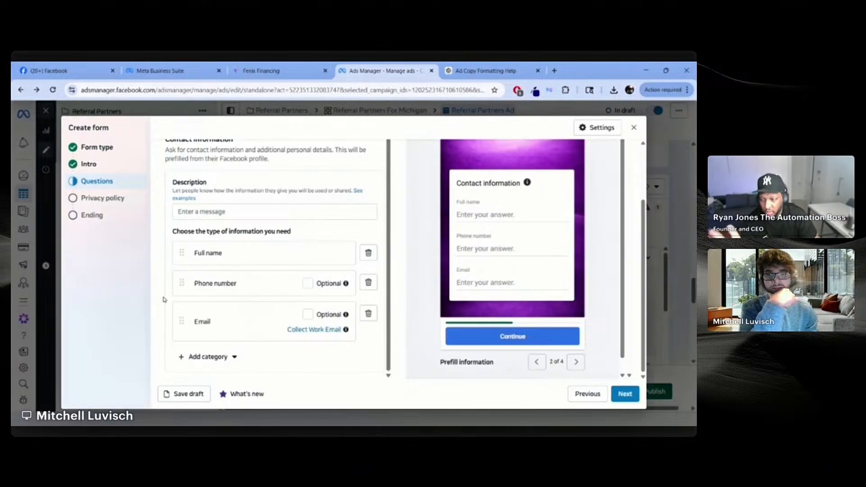
pyautogui.click(474, 73)
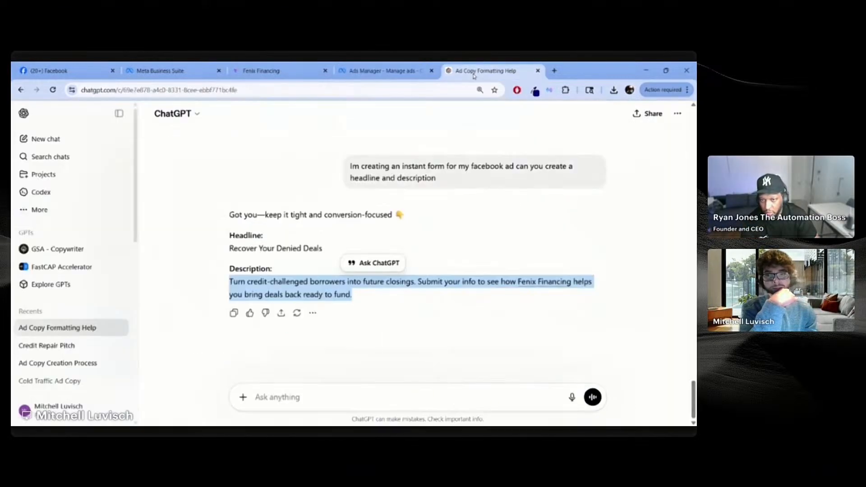
# Step: Set the contact section description to 'How do we contact you?', keeping the ad when prompted to delete
pyautogui.hotkey('ctrl', 'shift', 'Tab')
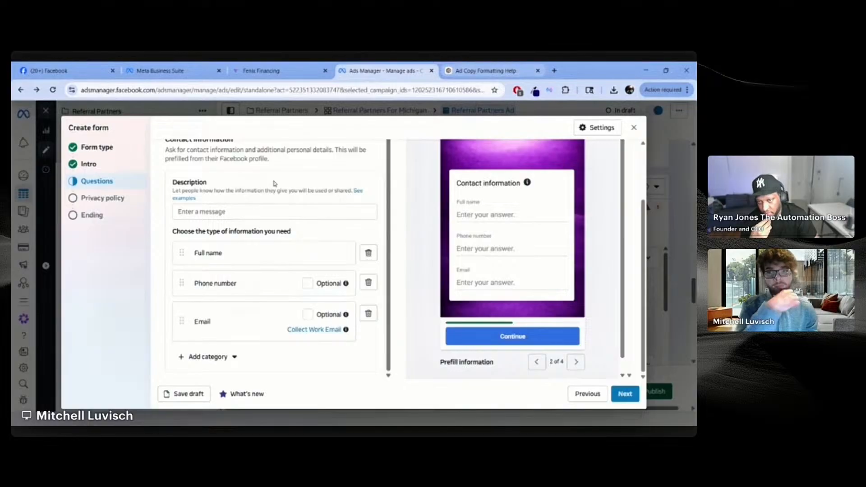
pyautogui.click(297, 212)
pyautogui.write('Ente')
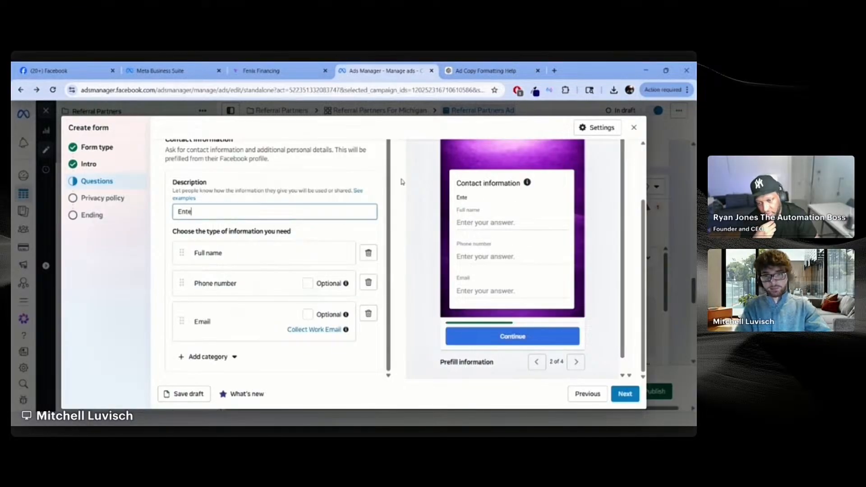
pyautogui.write('r Your I')
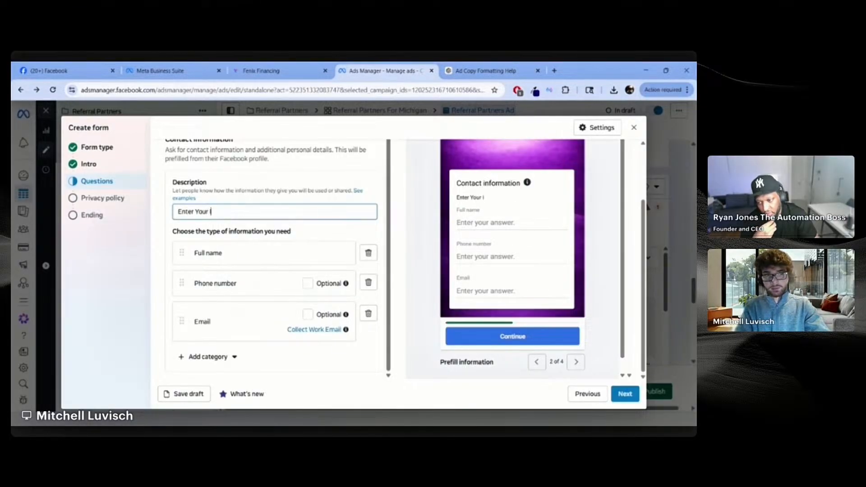
pyautogui.write('n')
pyautogui.press('BackSpace')
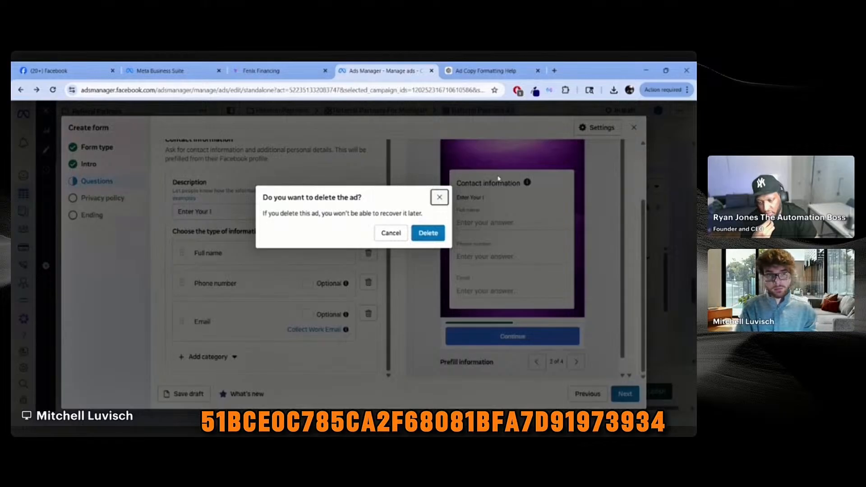
pyautogui.click(440, 198)
pyautogui.hotkey('ctrl', 'a')
pyautogui.write('H')
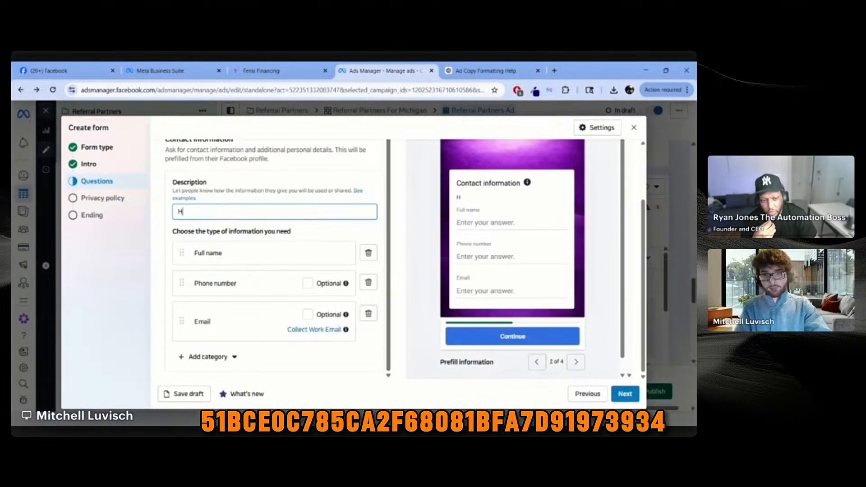
pyautogui.write('ow do we contact you?')
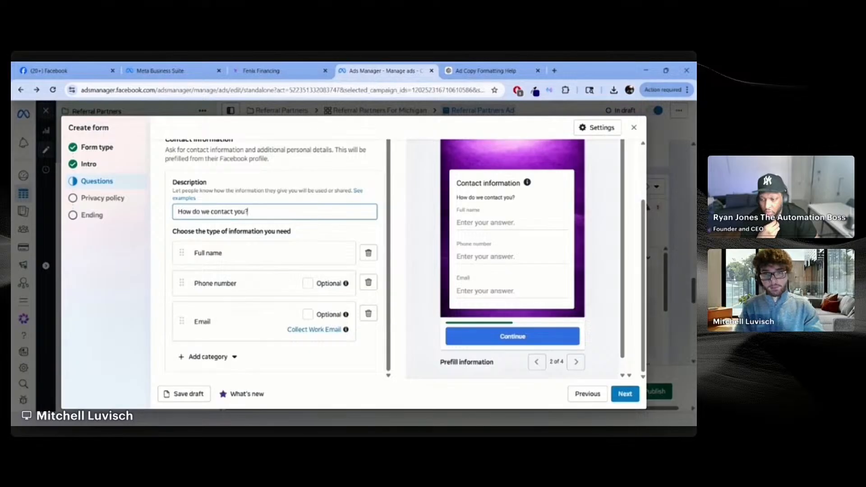
pyautogui.click(163, 215)
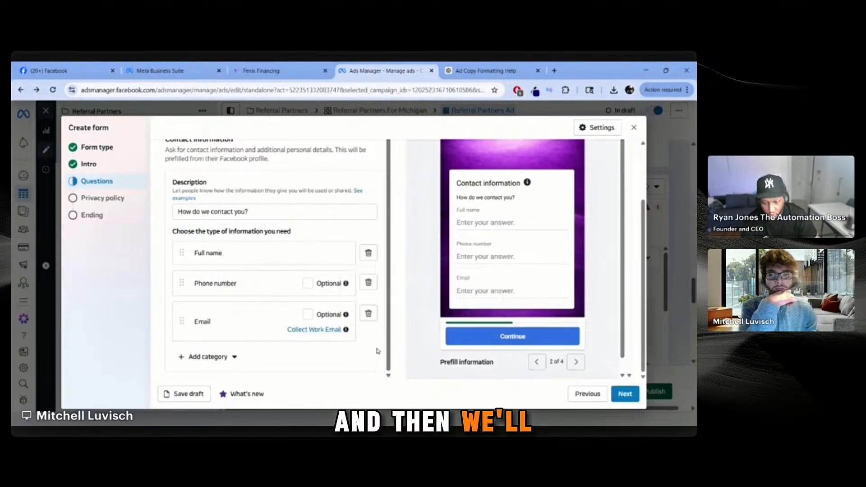
# Step: Advance to the Privacy policy step and enter the link fenixfinancing.com/privacypolicy
pyautogui.click(625, 394)
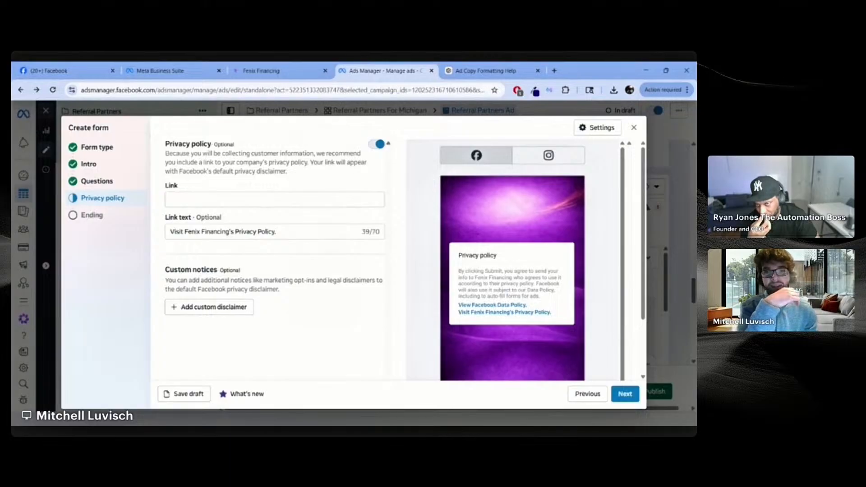
pyautogui.click(310, 204)
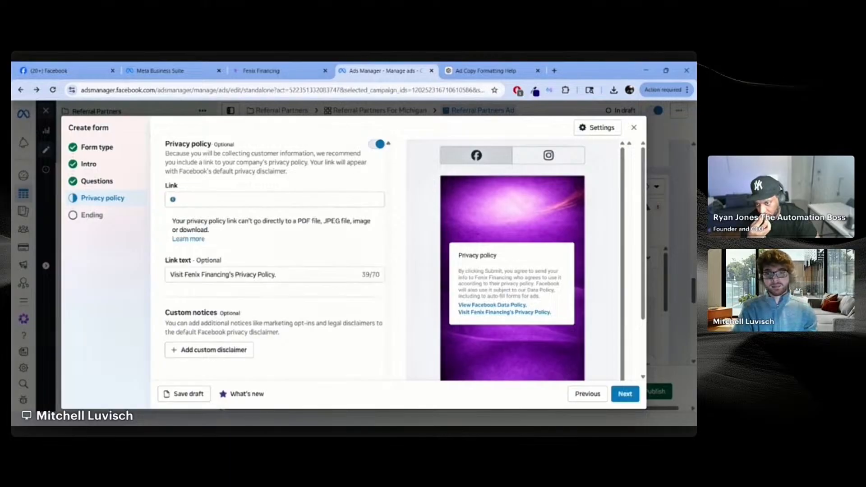
pyautogui.click(351, 197)
pyautogui.write('fenixfinancin')
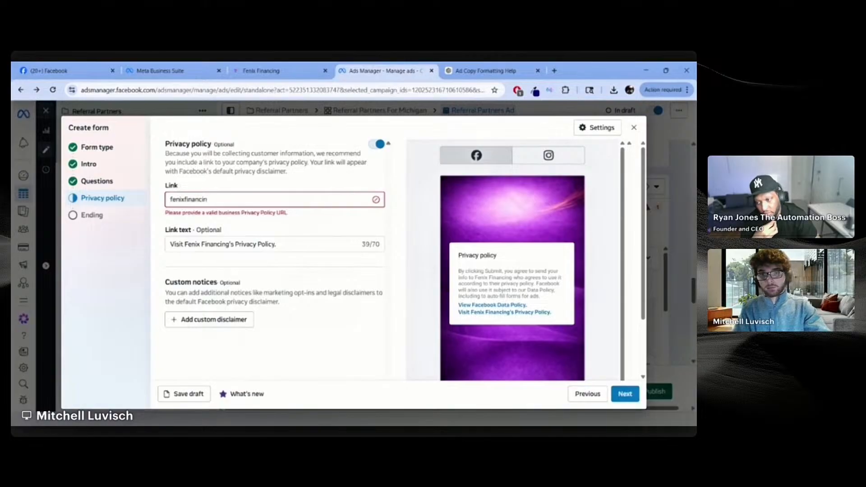
pyautogui.write('g.com/privatepolicy')
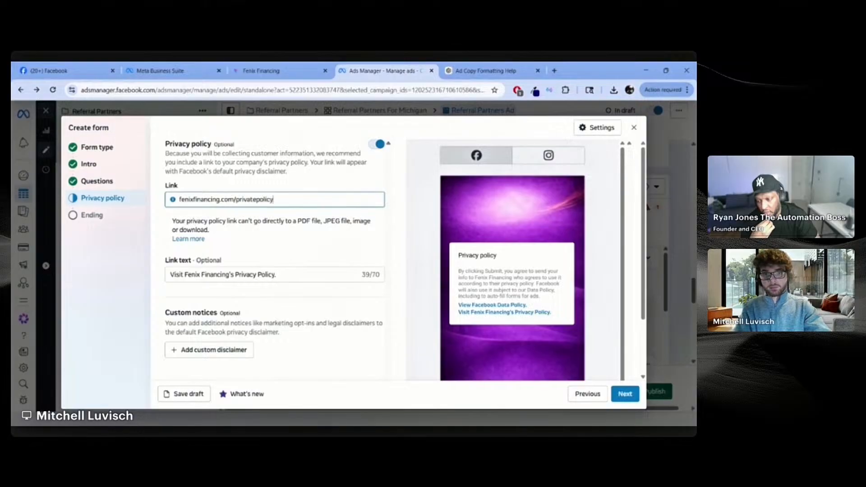
pyautogui.click(392, 202)
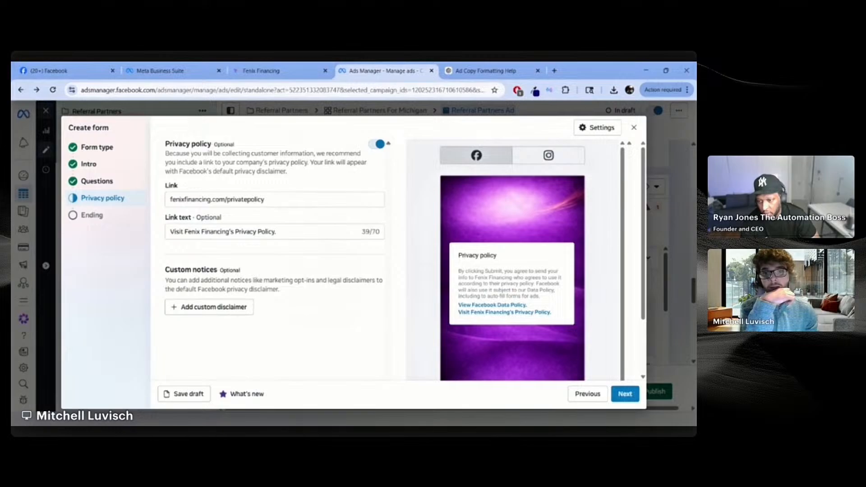
# Step: Correct the misspelled 'privacy' in the privacy policy link
pyautogui.click(256, 200)
pyautogui.moveTo(257, 200); pyautogui.dragTo(242, 199)
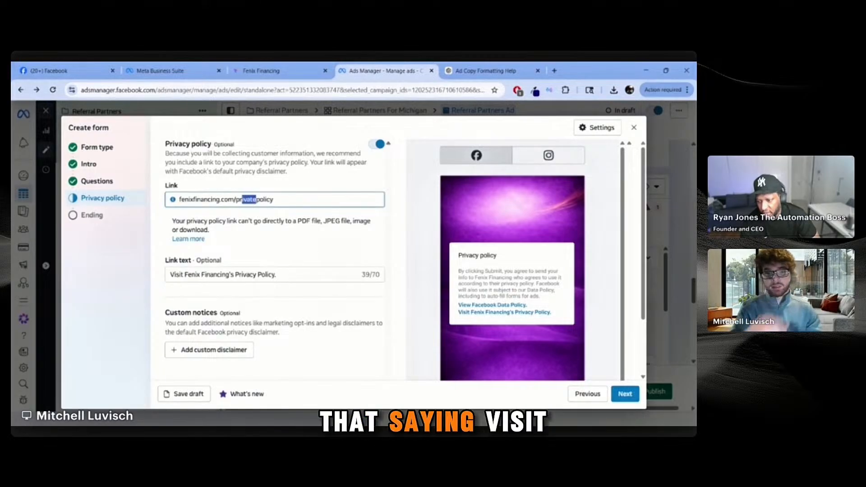
pyautogui.press('BackSpace')
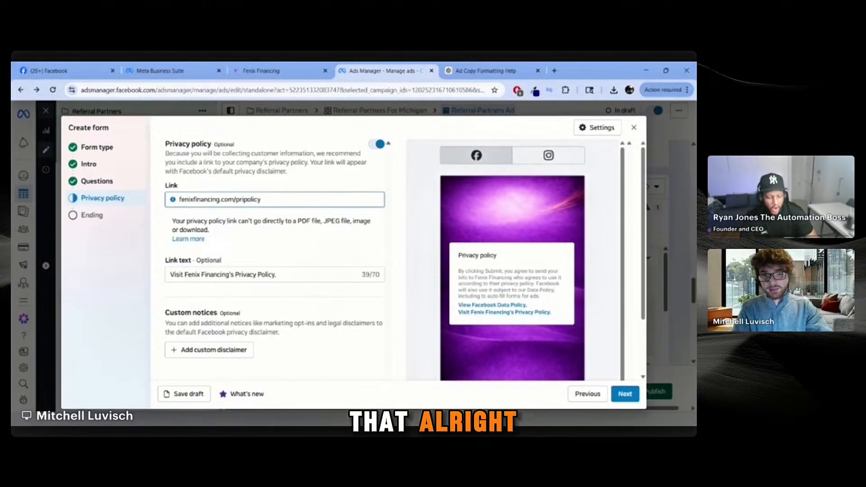
pyautogui.write('vacy')
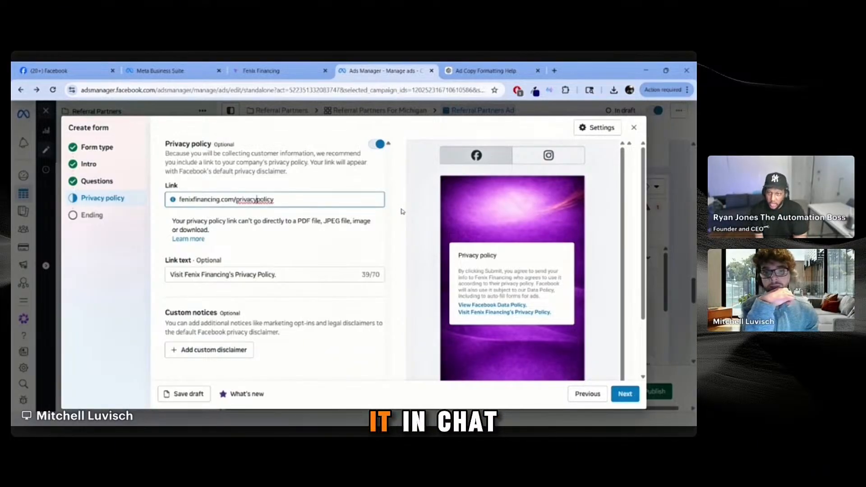
pyautogui.click(404, 212)
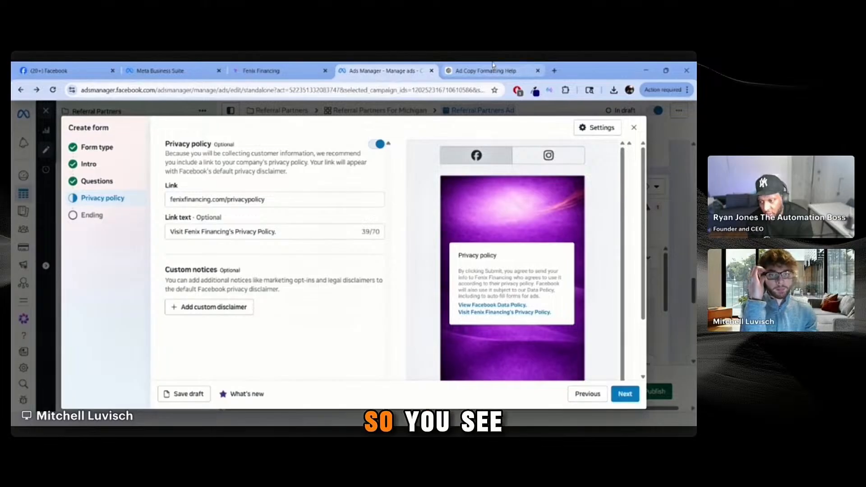
# Step: Add a blank custom disclaimer under Custom notices on the privacy policy step
pyautogui.click(511, 71)
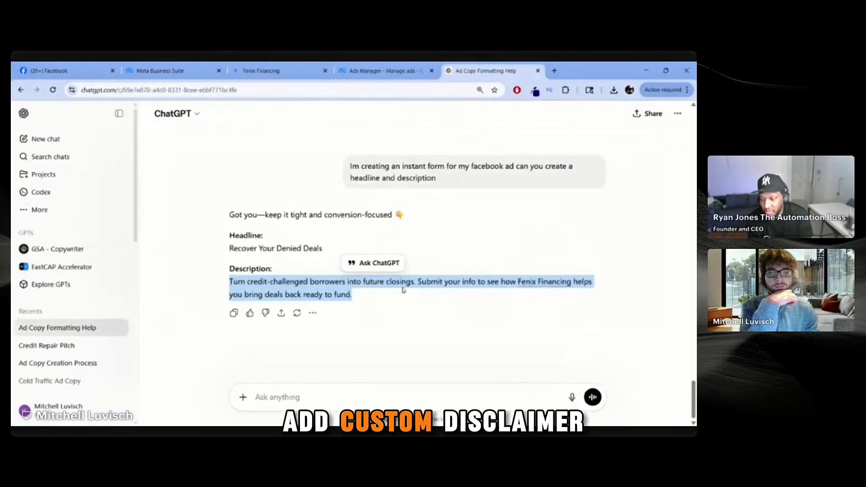
pyautogui.click(371, 72)
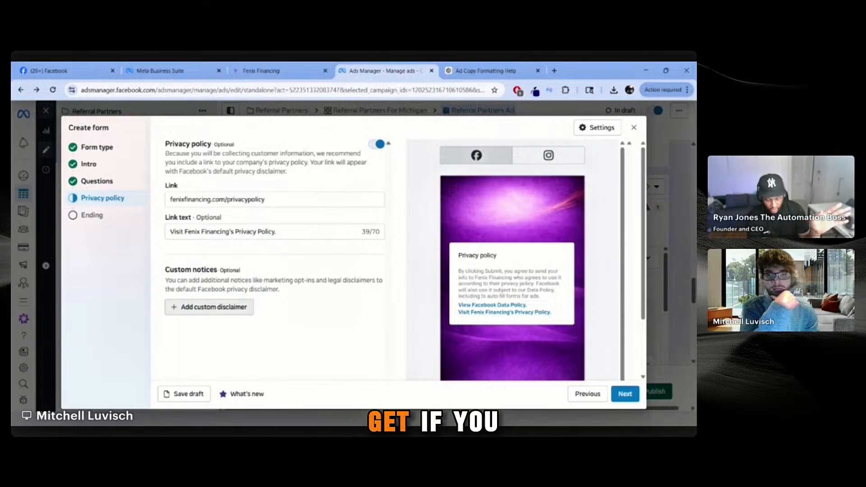
pyautogui.click(173, 306)
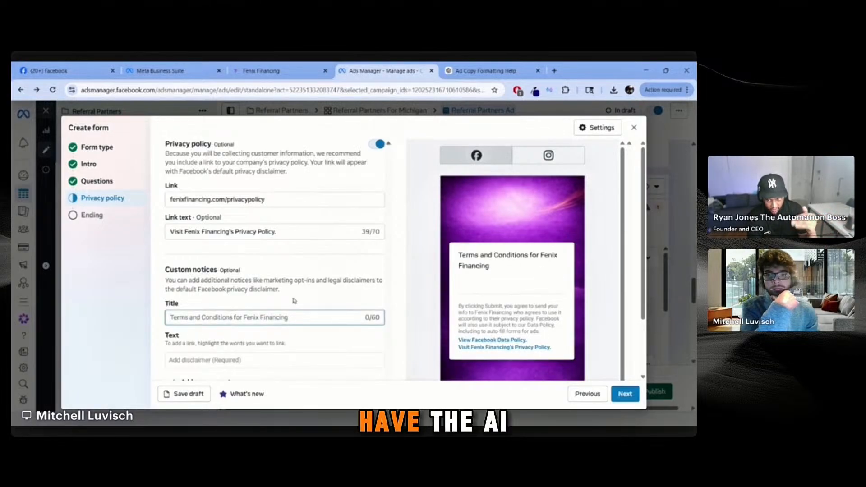
pyautogui.scroll(-2, 316, 270)
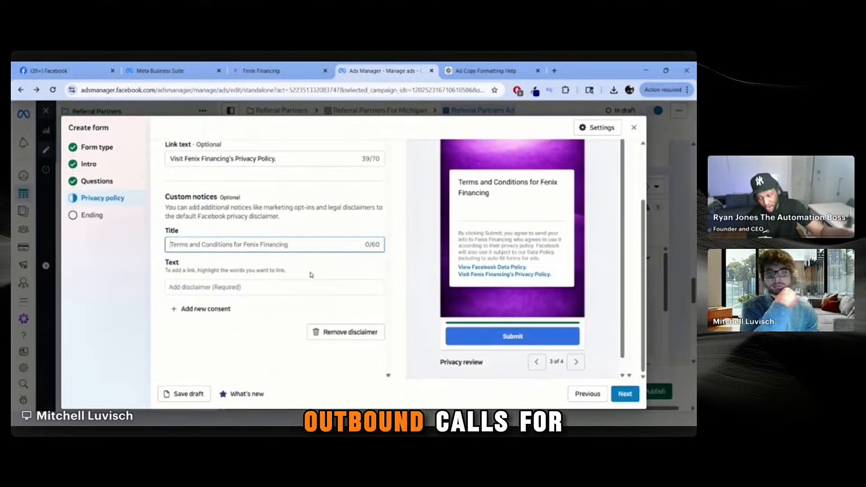
pyautogui.click(360, 228)
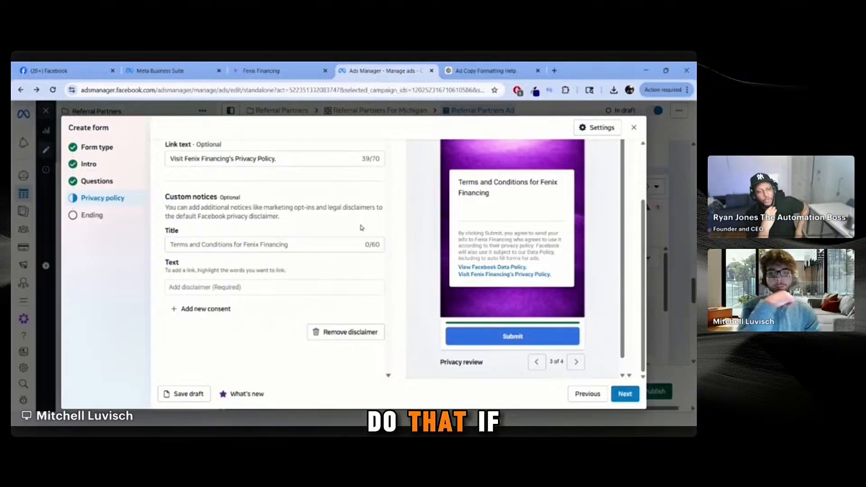
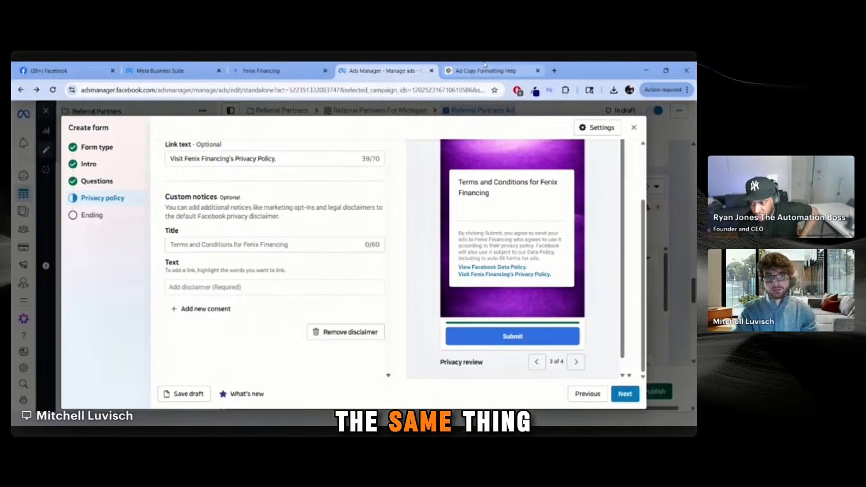
# Step: Copy the privacy policy URL, then clear it from the custom notice title where it was pasted
pyautogui.click(313, 245)
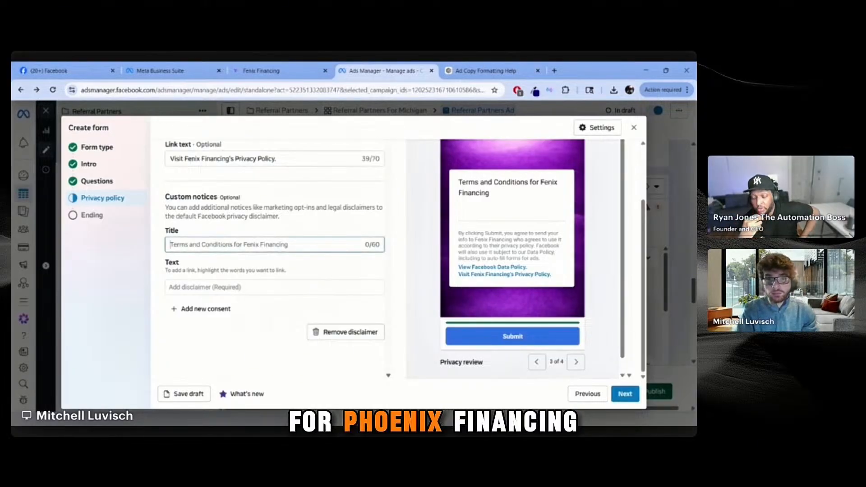
pyautogui.click(317, 159)
pyautogui.scroll(2, 291, 205)
pyautogui.tripleClick(290, 205)
pyautogui.hotkey('ctrl', 'c')
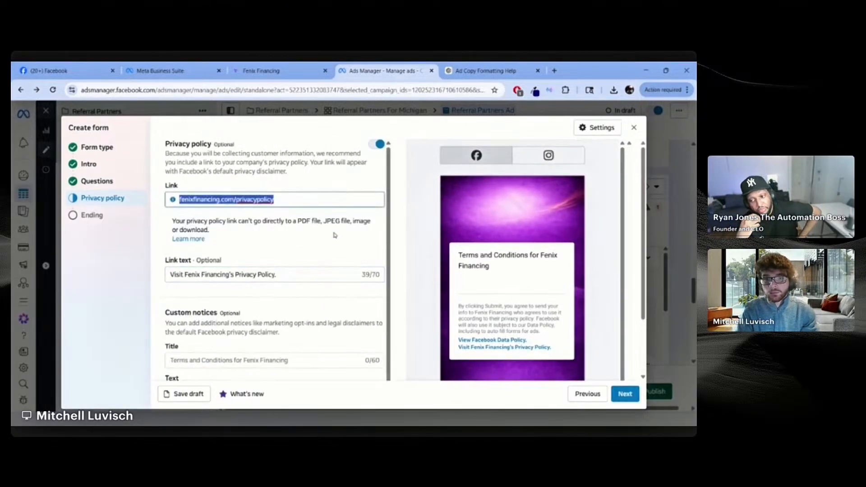
pyautogui.scroll(-1, 297, 270)
pyautogui.click(333, 313)
pyautogui.scroll(-1, 333, 314)
pyautogui.hotkey('ctrl', 'v')
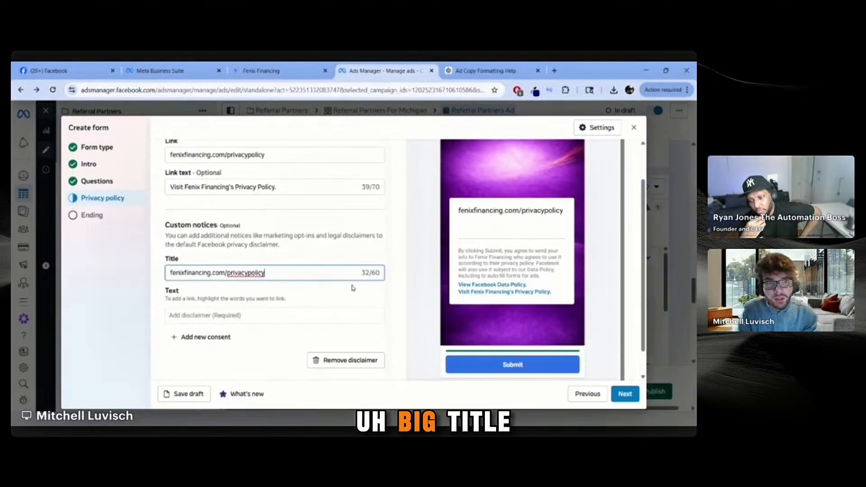
pyautogui.hotkey('ctrl', 'a')
pyautogui.press('BackSpace')
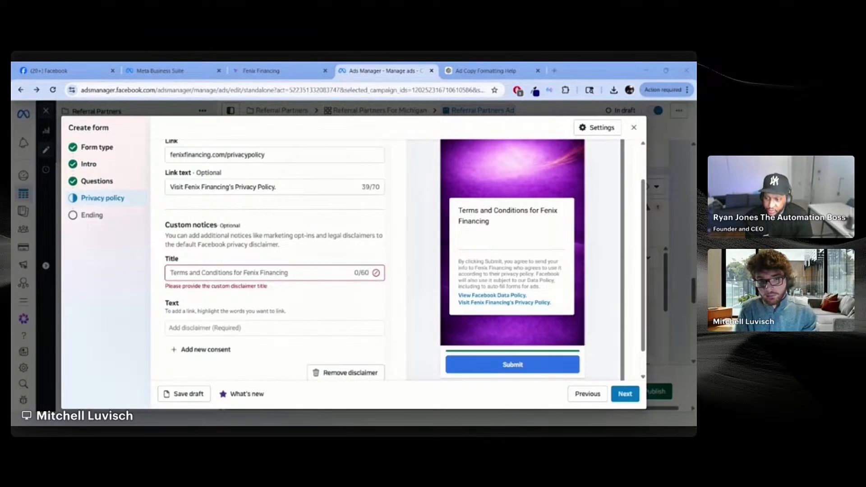
# Step: Title the custom notice 'Terms and Conditions for Fenix Financing' and add the terms link as its text
pyautogui.click(310, 275)
pyautogui.write('Terms and Conditions for Fenix Financing')
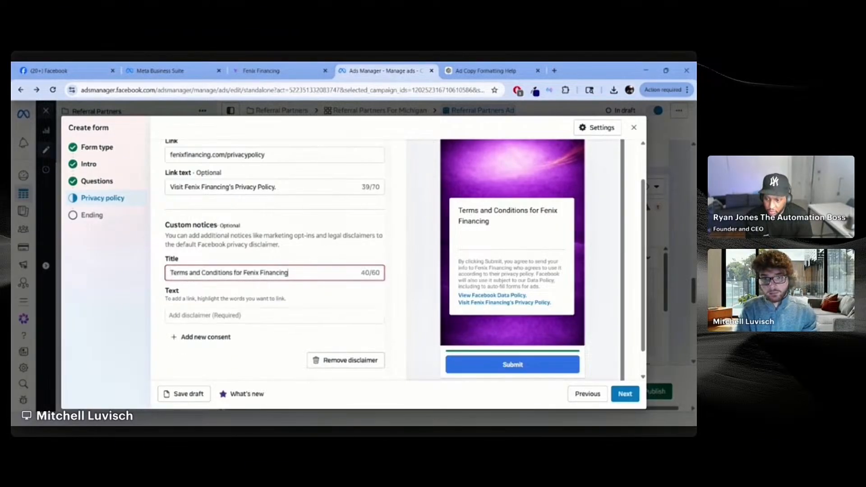
pyautogui.press('Tab')
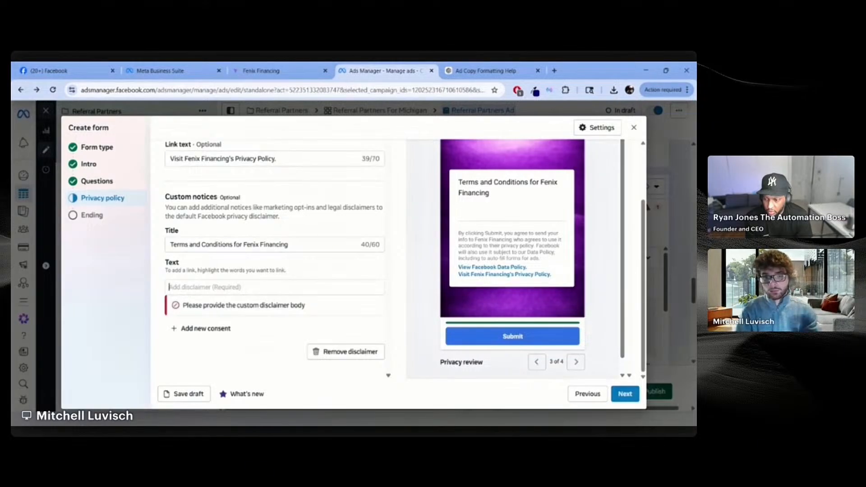
pyautogui.write('fe')
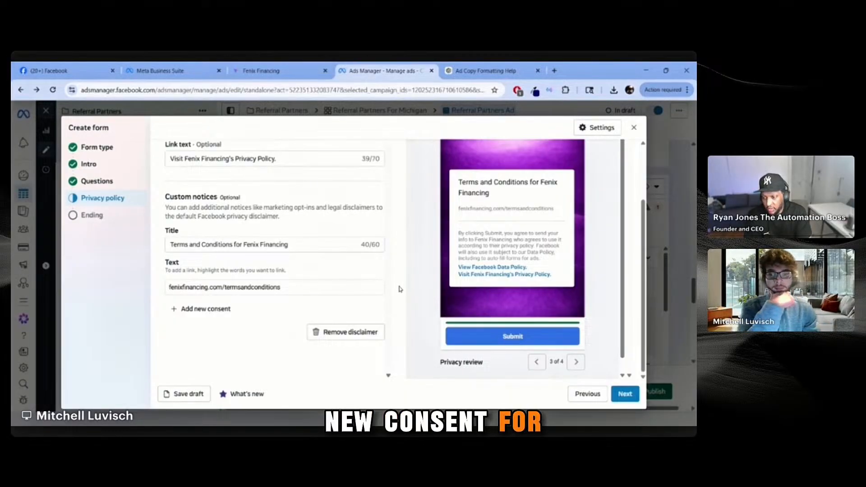
# Step: Add a new consent, focus the Consent 1 field, and switch to ChatGPT
pyautogui.click(201, 311)
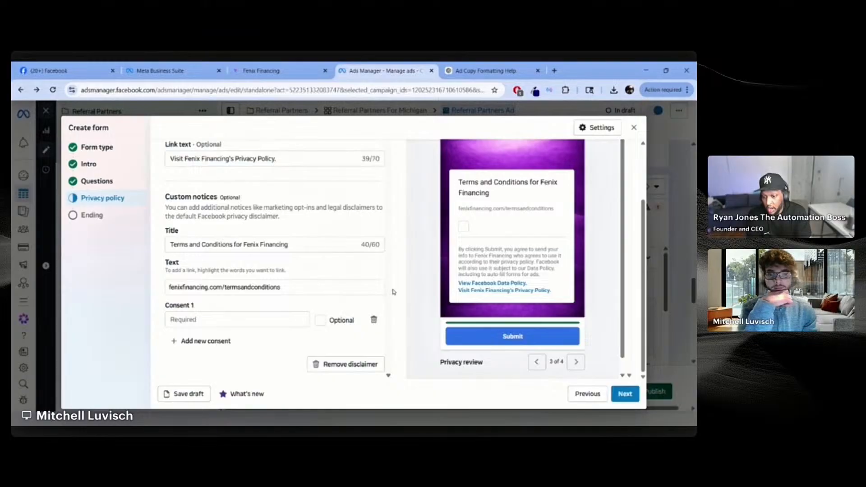
pyautogui.click(237, 320)
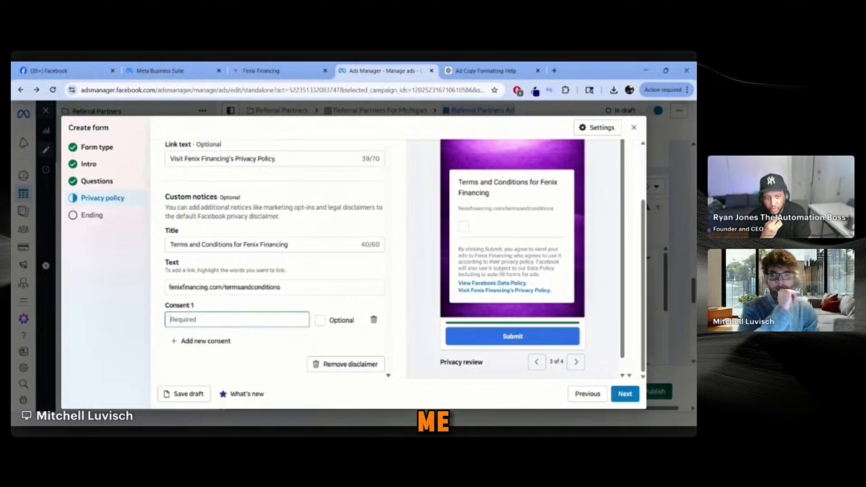
pyautogui.click(498, 67)
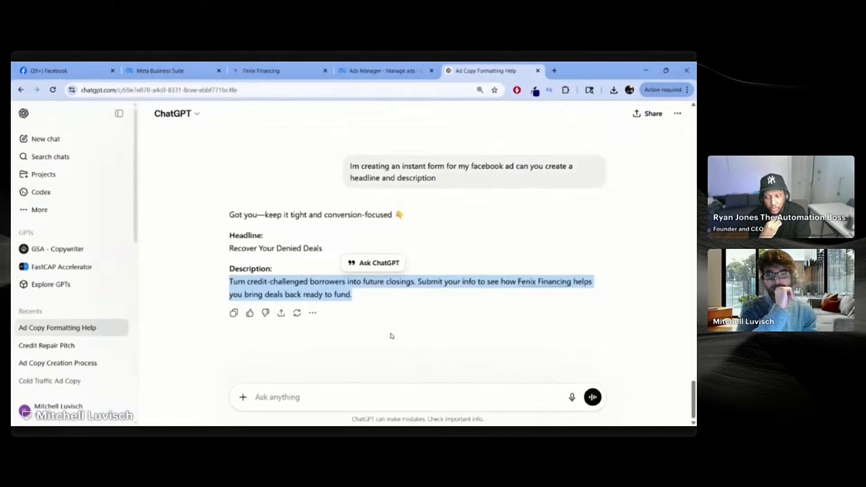
# Step: Draft a ChatGPT prompt for one TCPA consent disclaimer covering texts, ringless voicemail and AI call agents
pyautogui.click(377, 373)
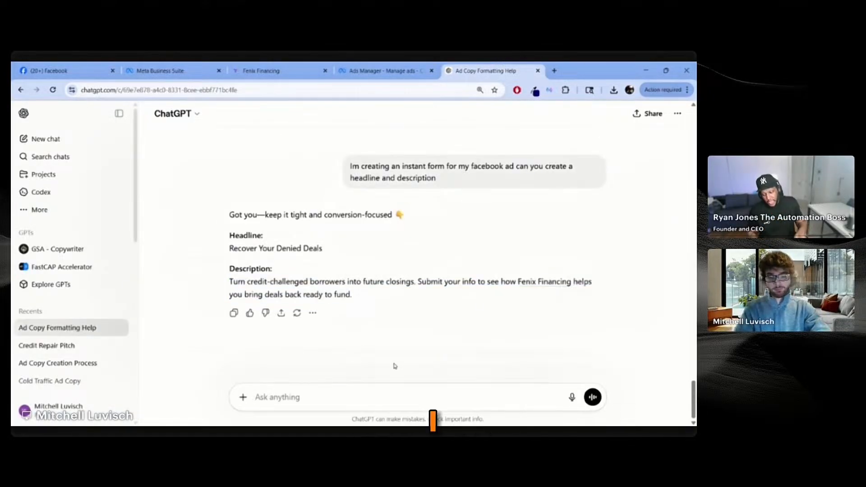
pyautogui.write('I')
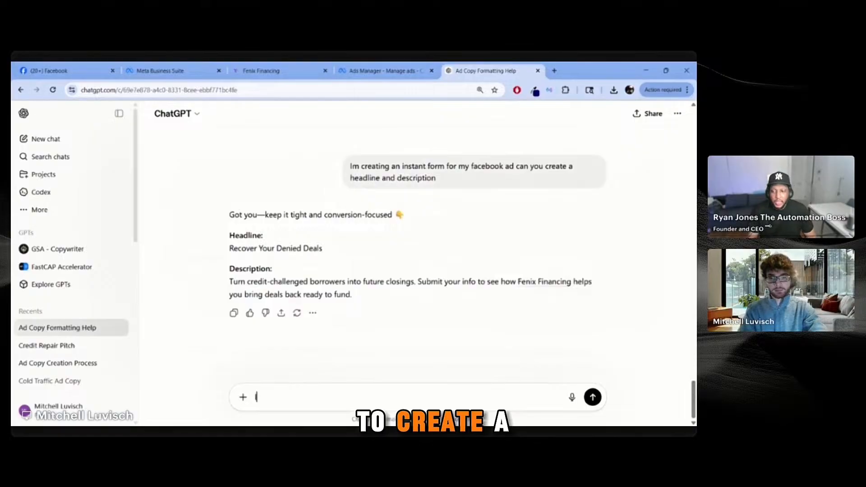
pyautogui.write(' need a')
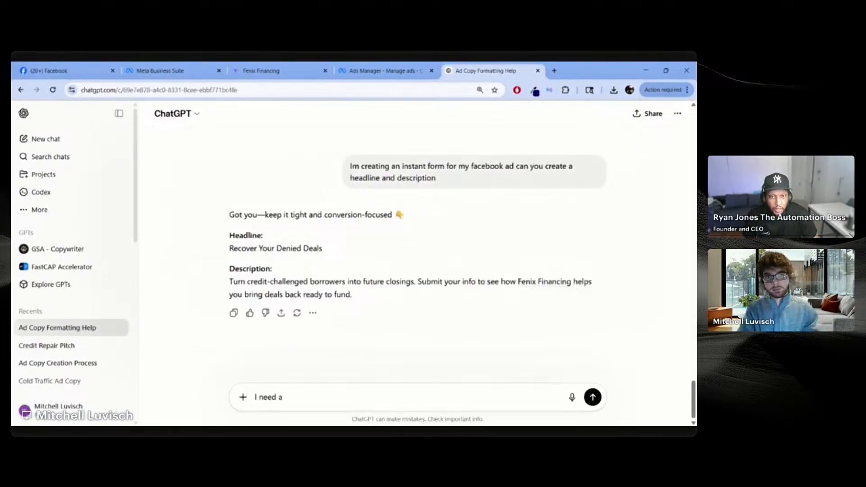
pyautogui.write(' text')
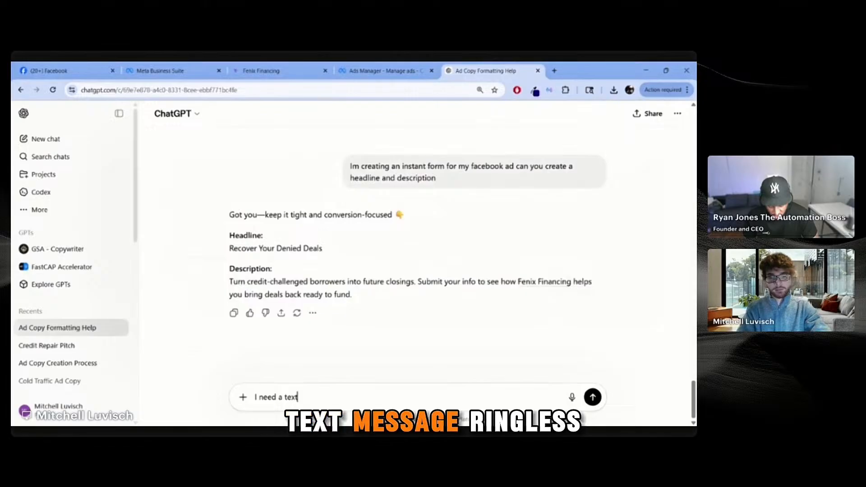
pyautogui.write(' message ')
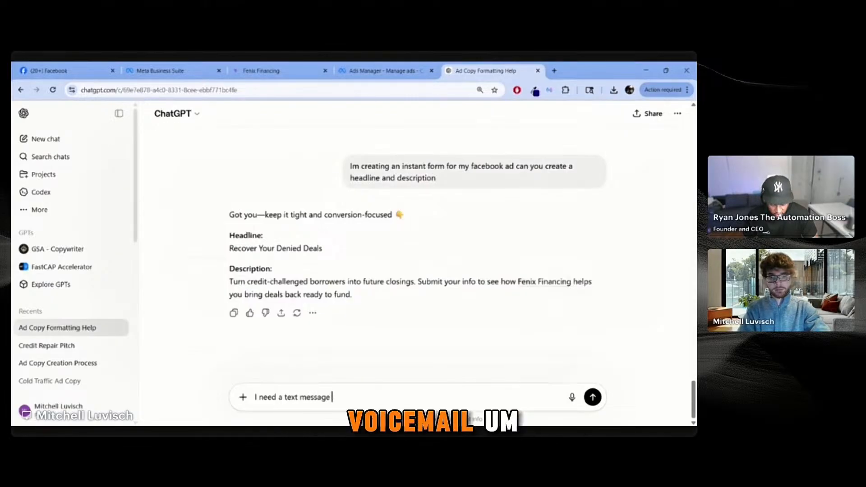
pyautogui.write(', r')
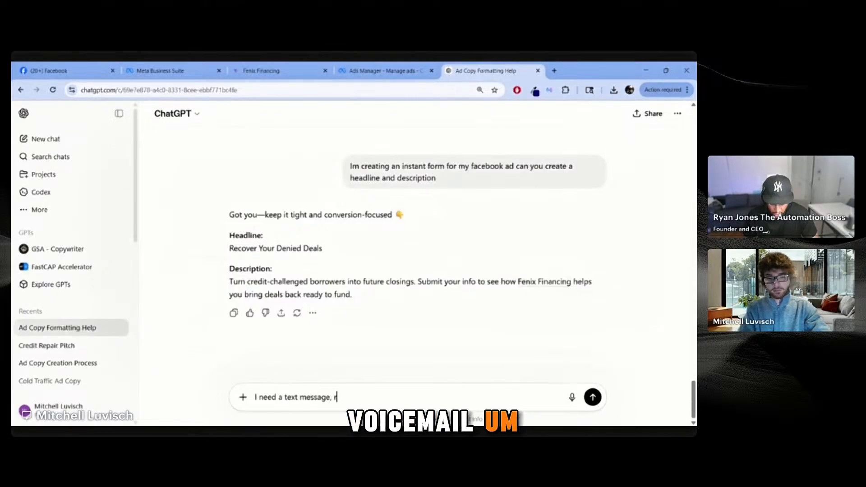
pyautogui.write('ingless voic')
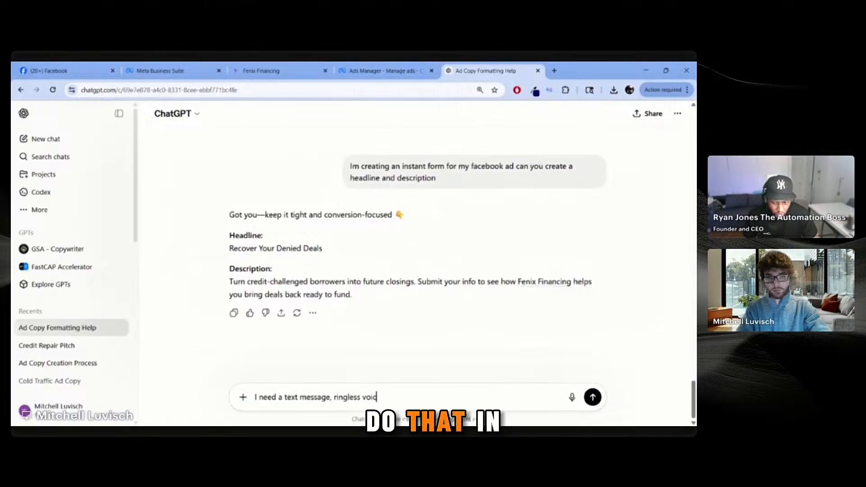
pyautogui.write('email,')
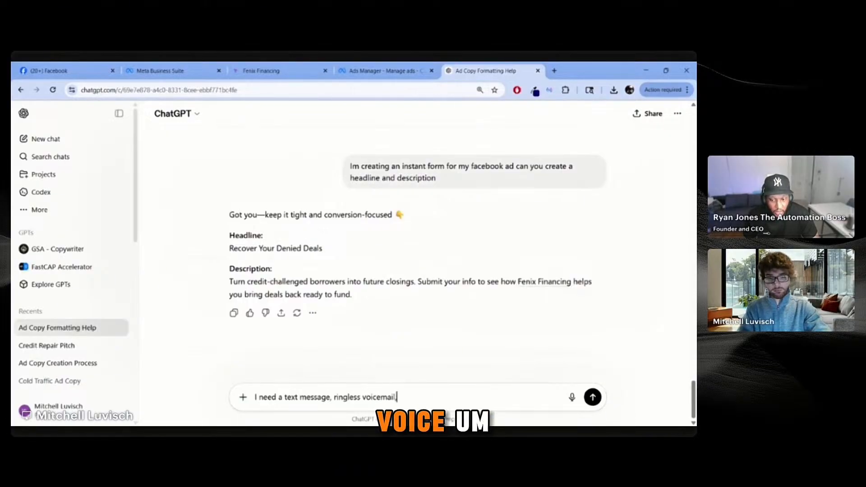
pyautogui.write(' and ai con')
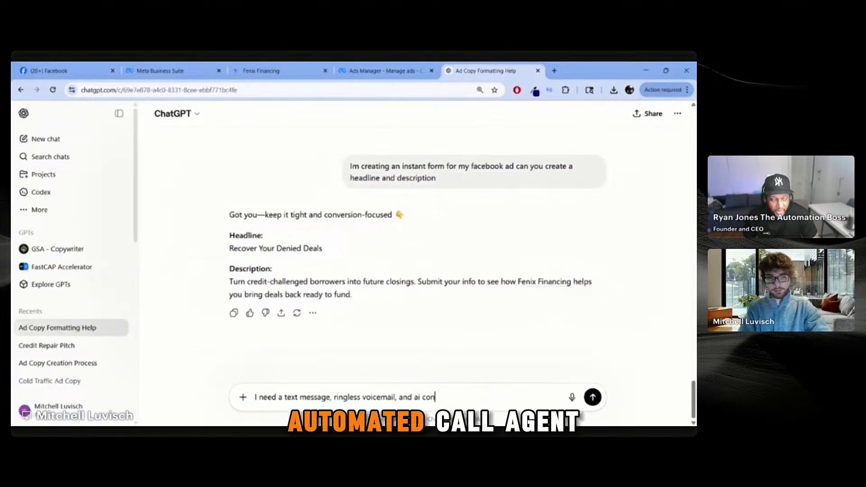
pyautogui.write('sa')
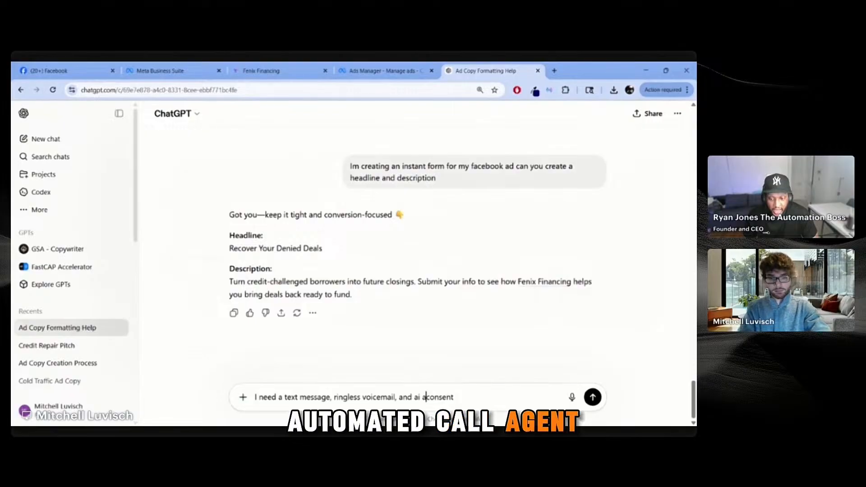
pyautogui.write('utomated ')
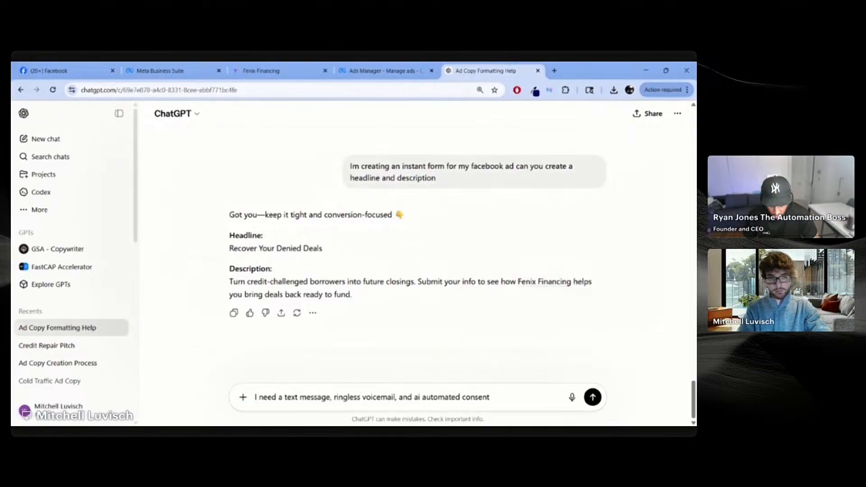
pyautogui.write('call ag')
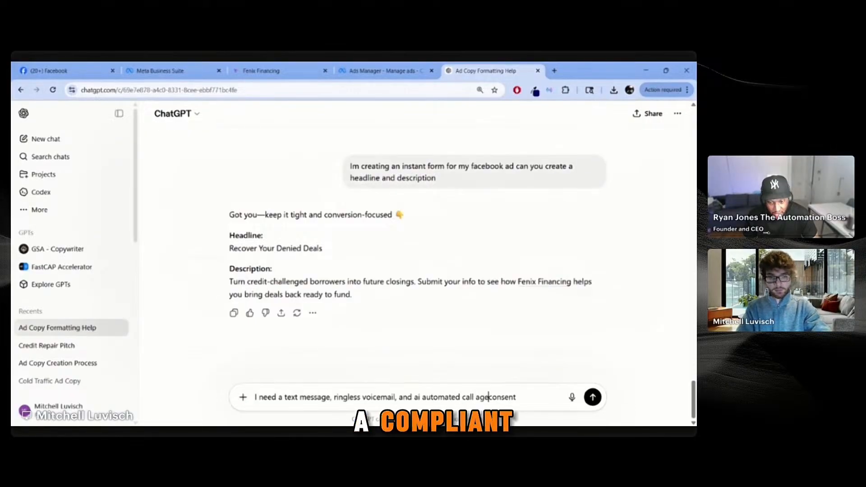
pyautogui.write('ent tcpa')
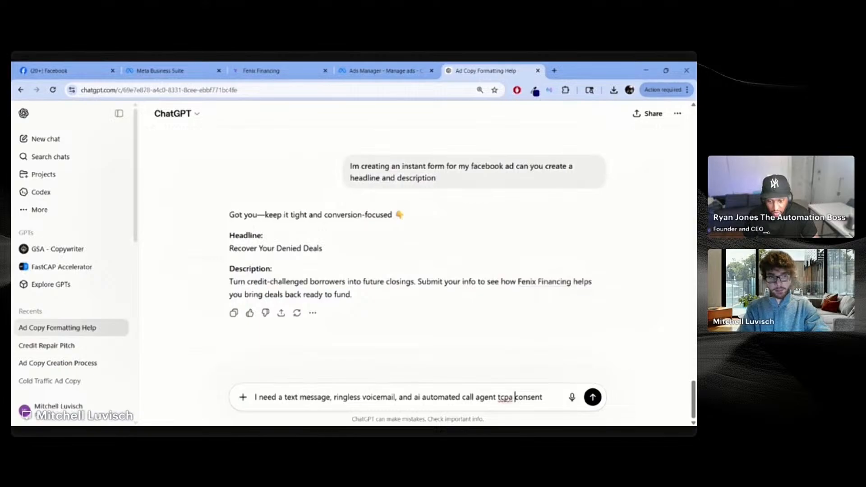
pyautogui.write(' compliant co')
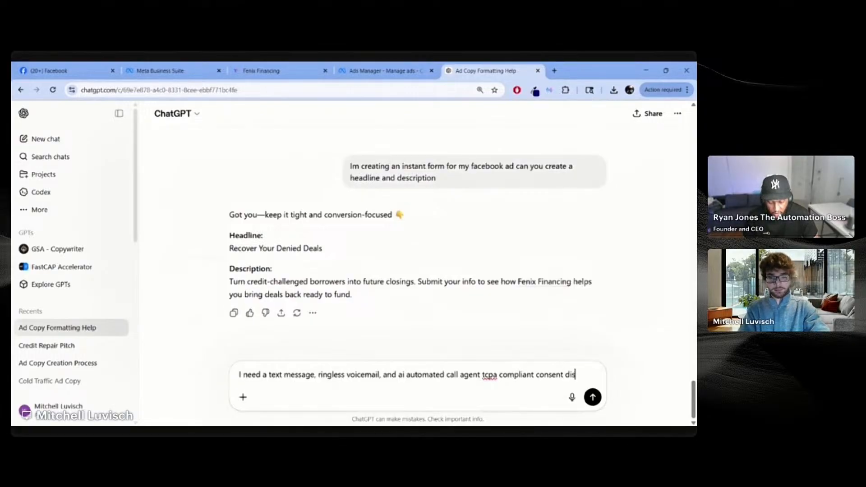
pyautogui.write('imer')
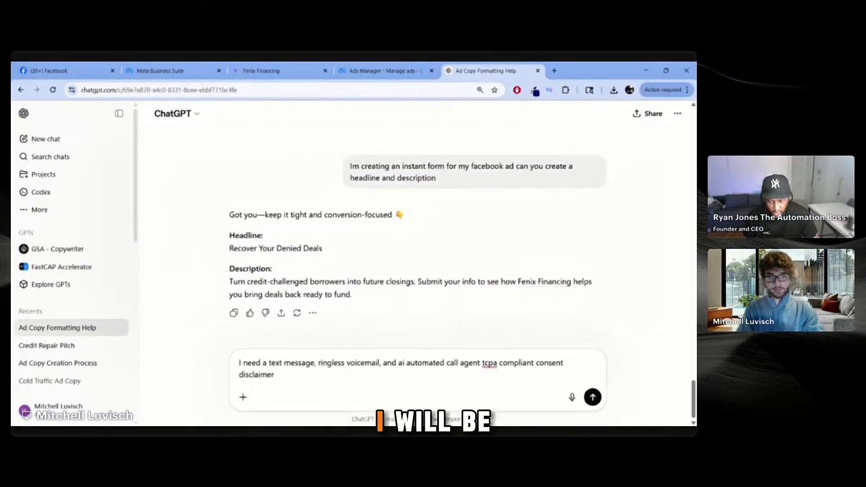
pyautogui.click(269, 363)
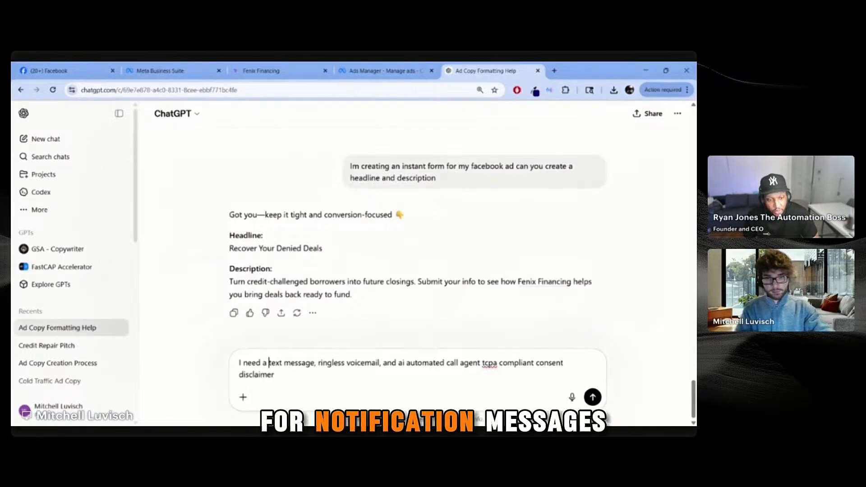
pyautogui.write('disclaimer ')
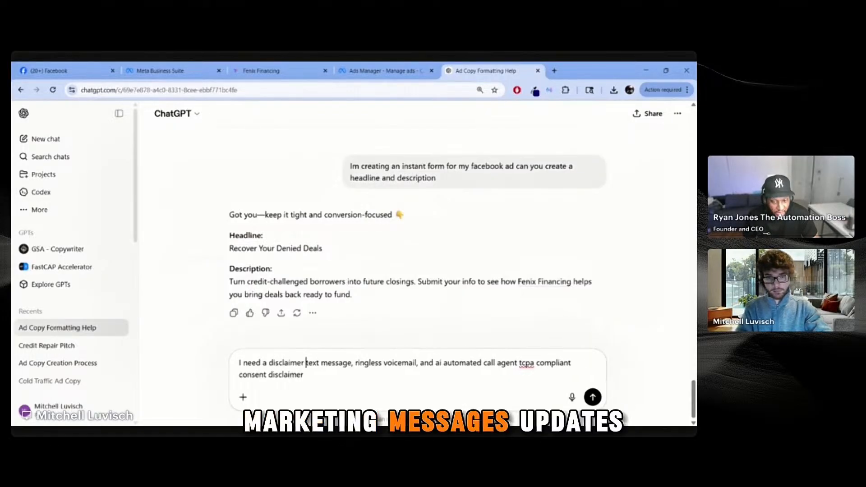
pyautogui.write('that is for')
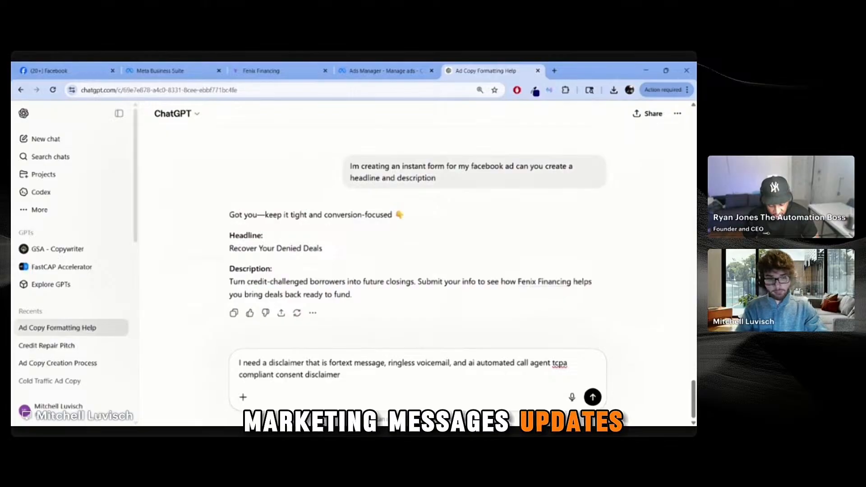
pyautogui.press('BackSpace')
pyautogui.press('BackSpace')
pyautogui.press('BackSpace')
pyautogui.press('BackSpace')
pyautogui.press('BackSpace')
pyautogui.press('BackSpace')
pyautogui.press('BackSpace')
pyautogui.press('BackSpace')
pyautogui.press('BackSpace')
pyautogui.press('BackSpace')
pyautogui.press('BackSpace')
pyautogui.write('onme')
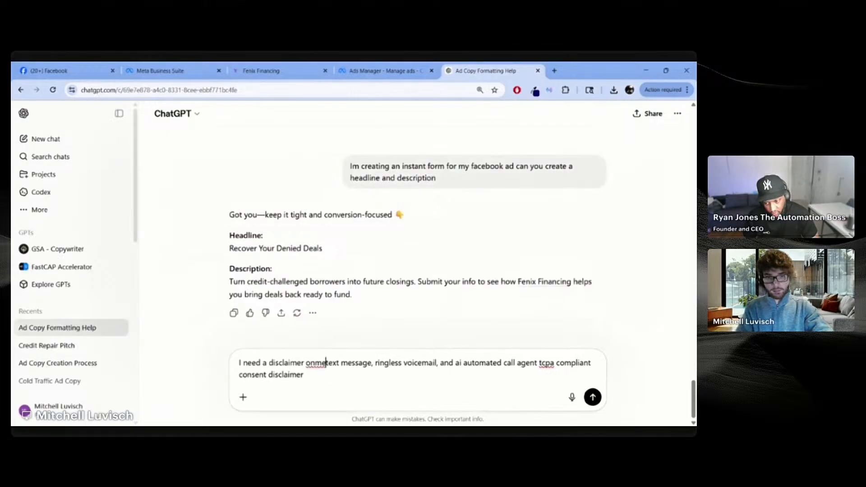
pyautogui.press('BackSpace')
pyautogui.press('BackSpace')
pyautogui.write('e')
pyautogui.press('BackSpace')
pyautogui.press('BackSpace')
pyautogui.press('BackSpace')
pyautogui.press('BackSpace')
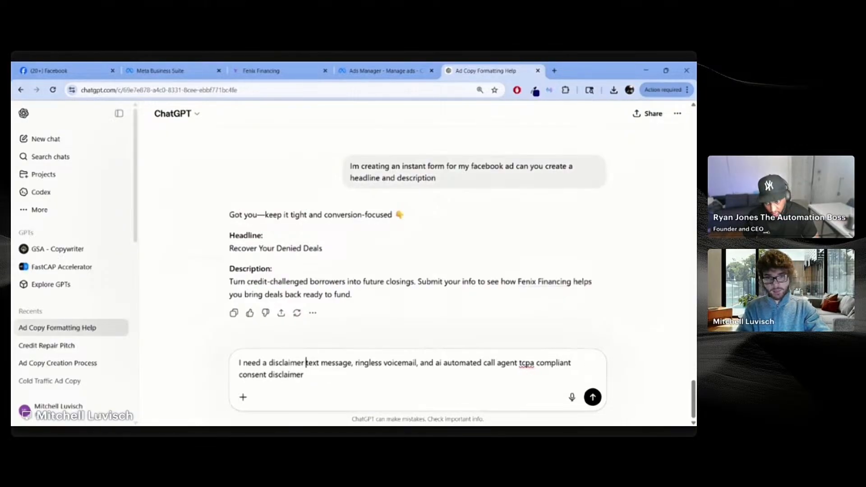
pyautogui.press('BackSpace')
pyautogui.press('BackSpace')
pyautogui.write('one ')
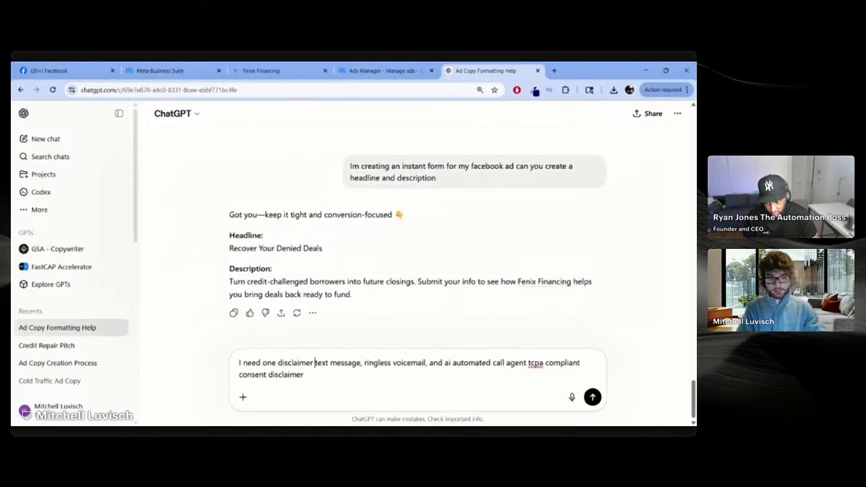
pyautogui.write('for')
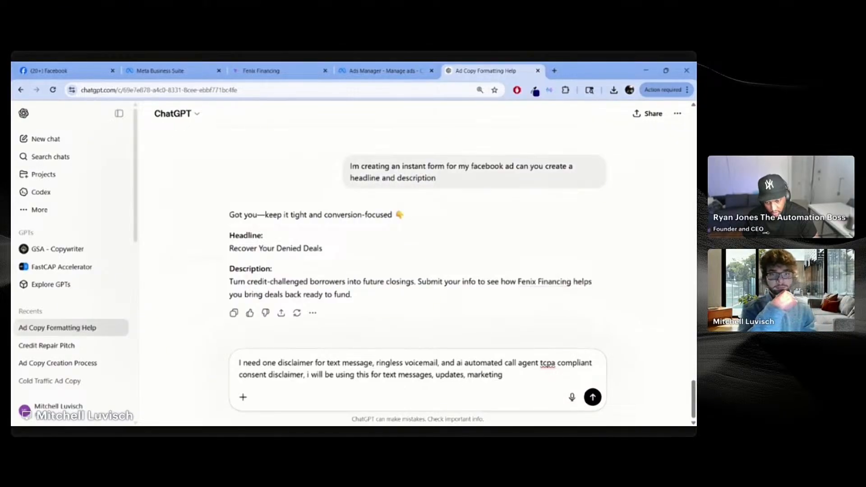
# Step: Send the disclaimer request, then resend it naming the company Fenix Financing
pyautogui.click(592, 397)
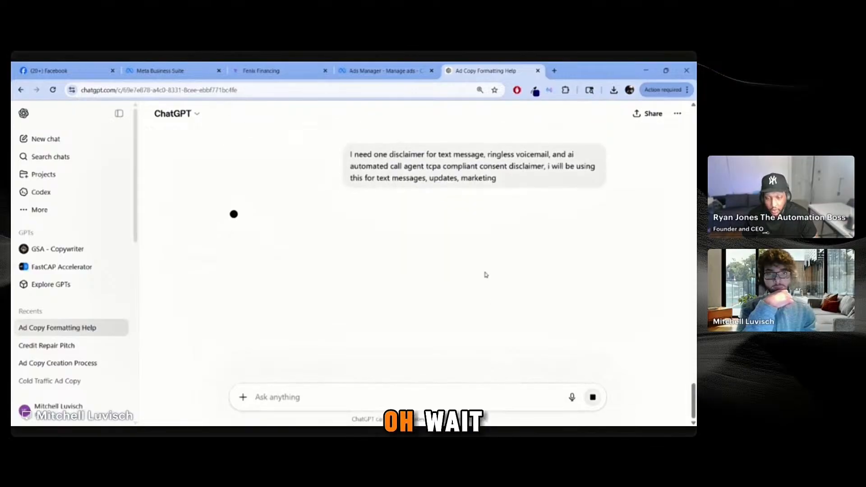
pyautogui.moveTo(506, 183); pyautogui.dragTo(304, 141)
pyautogui.hotkey('ctrl', 'c')
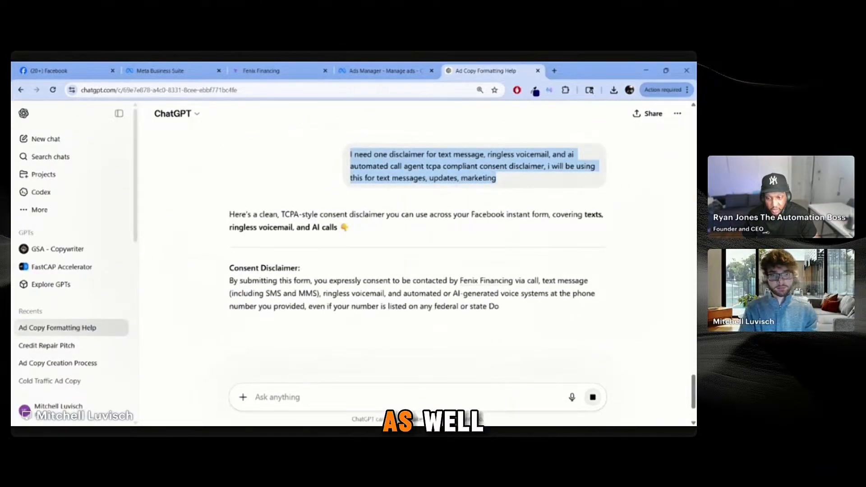
pyautogui.click(469, 397)
pyautogui.hotkey('ctrl', 'v')
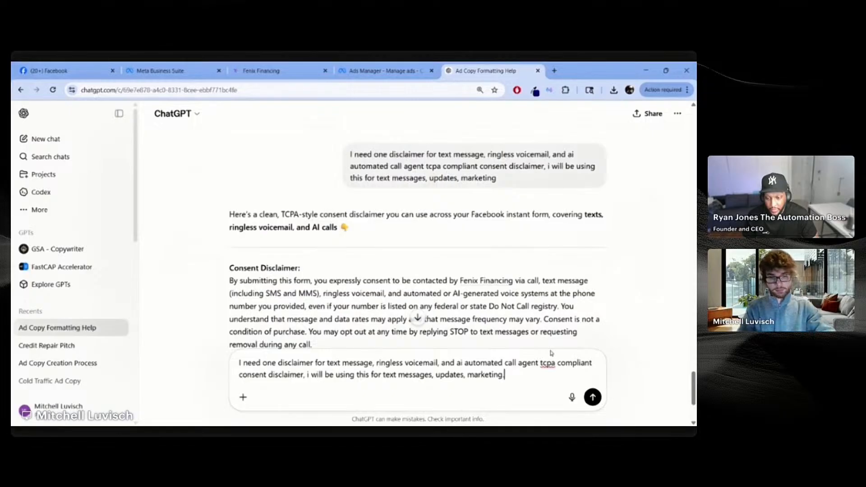
pyautogui.write('. My com')
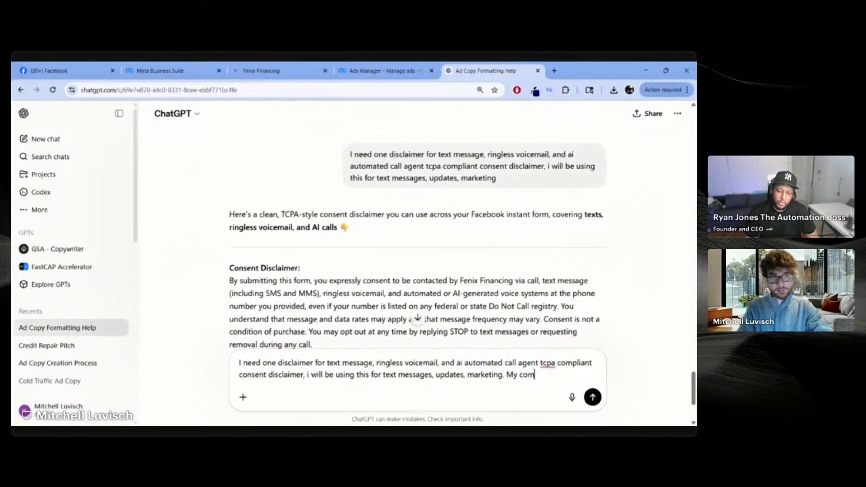
pyautogui.write('pany is Fenix')
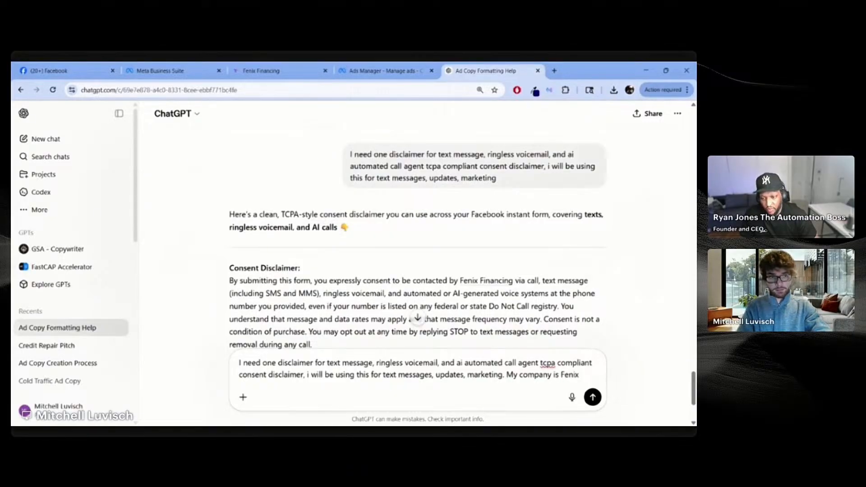
pyautogui.write(' Financing')
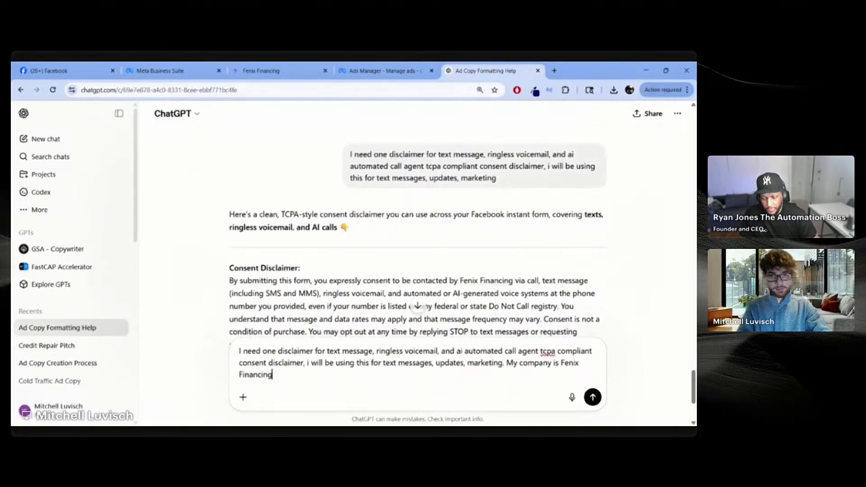
pyautogui.press('Return')
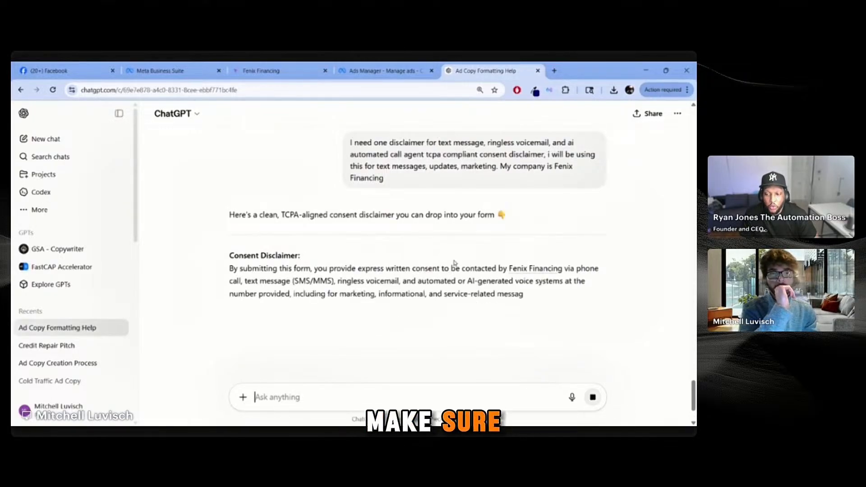
# Step: Resend the disclaimer prompt specifying it is for the state of Michigan
pyautogui.moveTo(384, 179); pyautogui.dragTo(350, 142)
pyautogui.hotkey('ctrl', 'c')
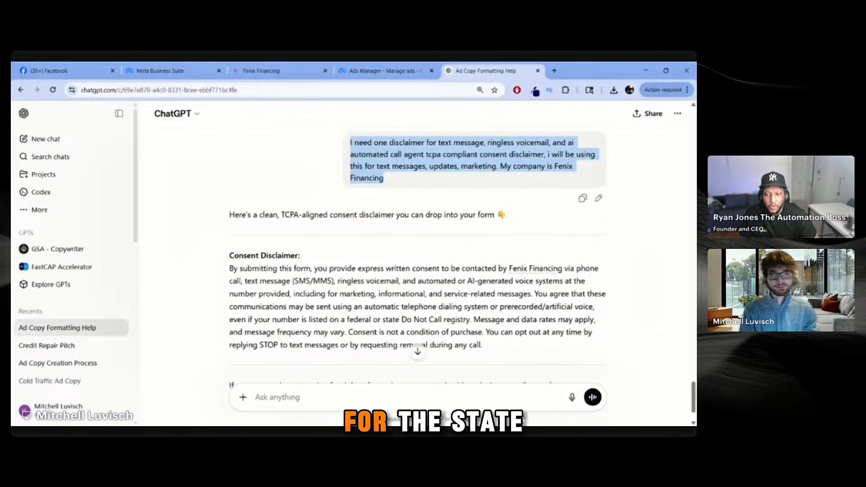
pyautogui.click(278, 398)
pyautogui.hotkey('ctrl', 'v')
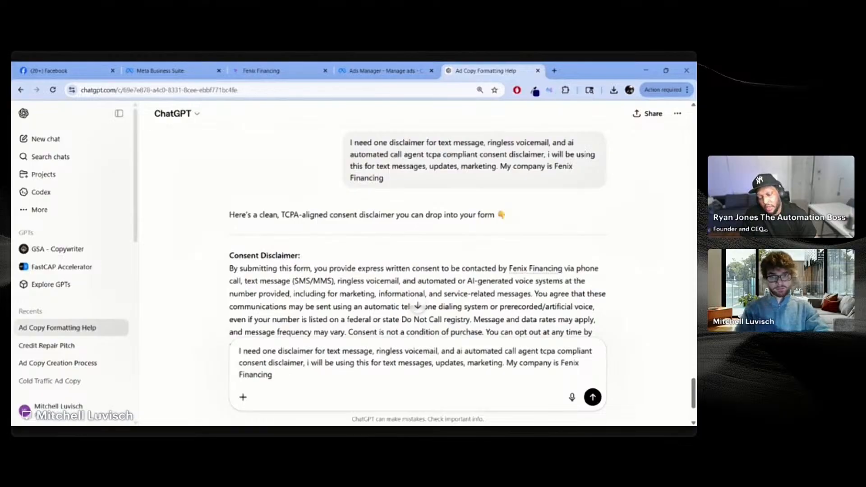
pyautogui.write(', this is for th')
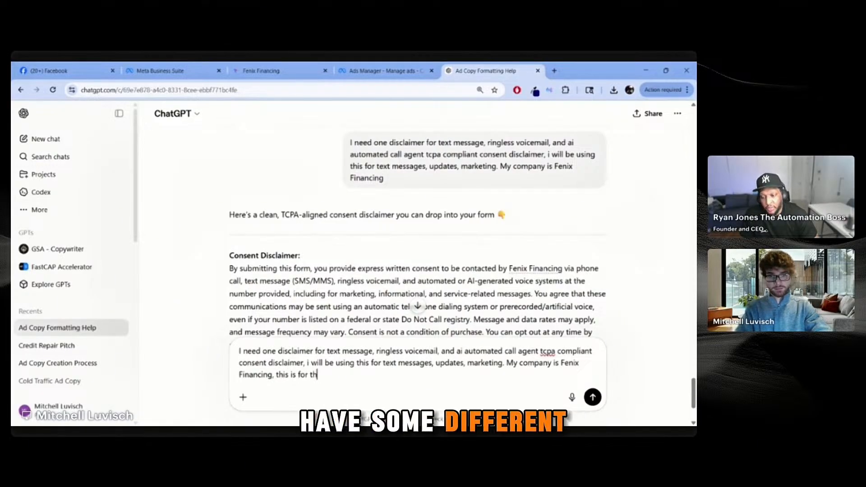
pyautogui.write('e state of michigan')
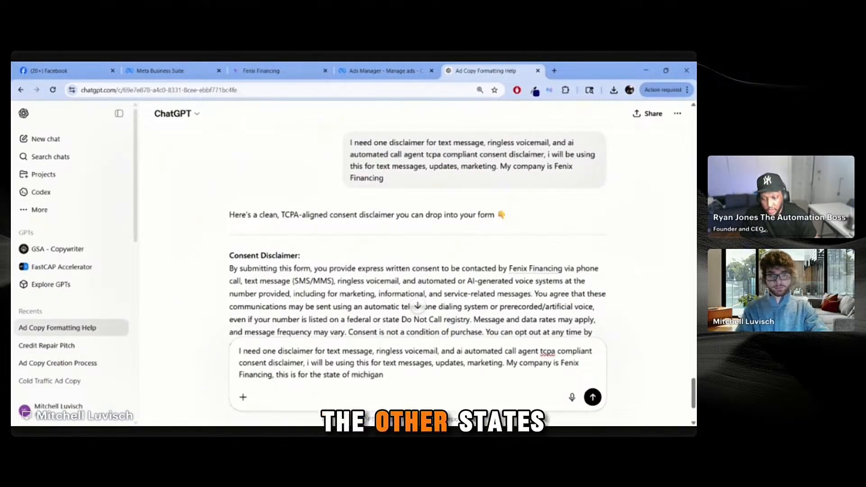
pyautogui.press('Return')
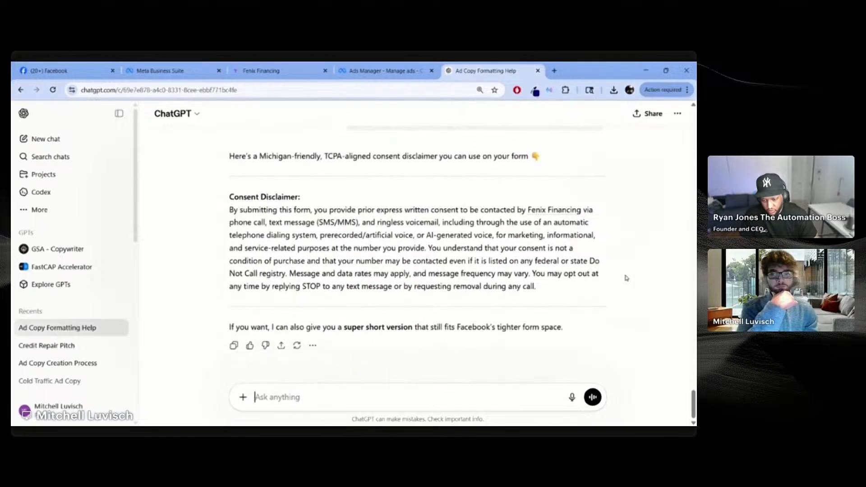
# Step: Paste ChatGPT's Michigan consent disclaimer into the lead form's Consent 1 field and advance to Ending
pyautogui.moveTo(558, 293); pyautogui.dragTo(228, 208)
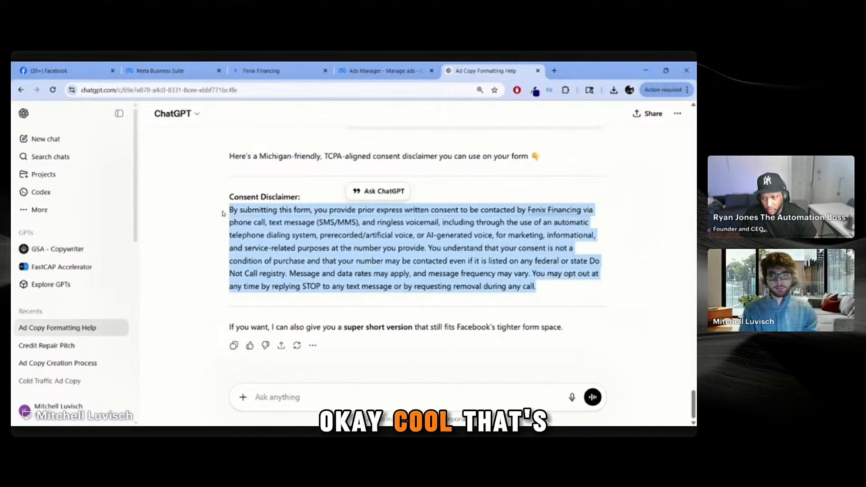
pyautogui.click(384, 70)
pyautogui.hotkey('ctrl', 'v')
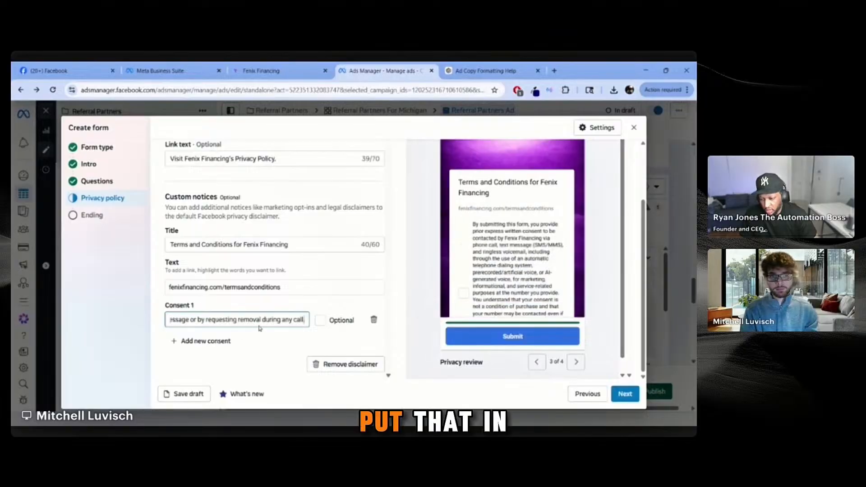
pyautogui.scroll(-3, 429, 270)
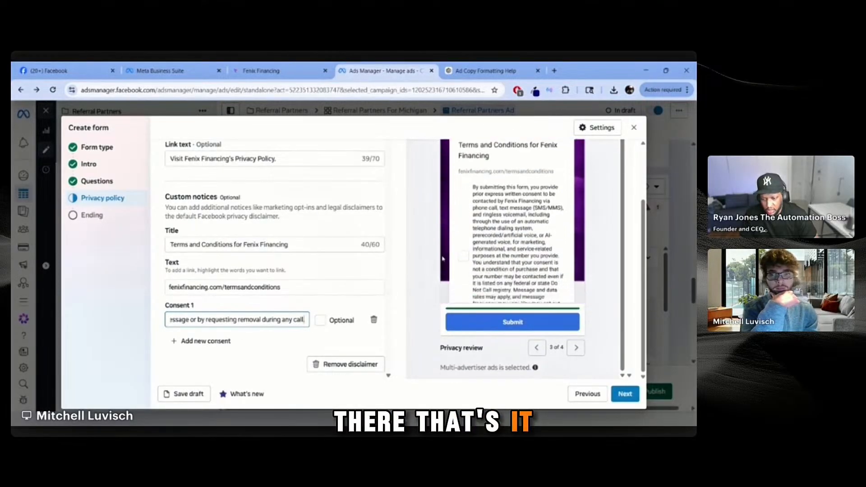
pyautogui.click(397, 291)
pyautogui.scroll(1, 513, 225)
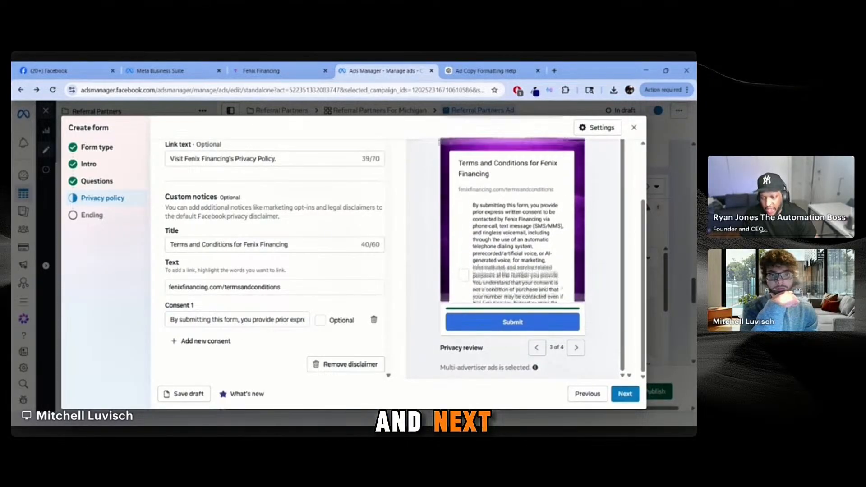
pyautogui.scroll(-2, 512, 225)
pyautogui.click(626, 391)
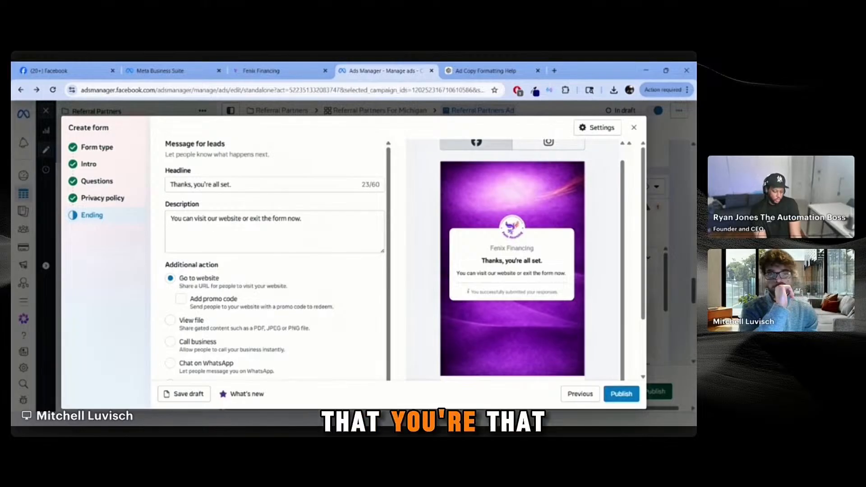
# Step: Open a new Chrome tab beside Meta Ads Manager
pyautogui.click(554, 71)
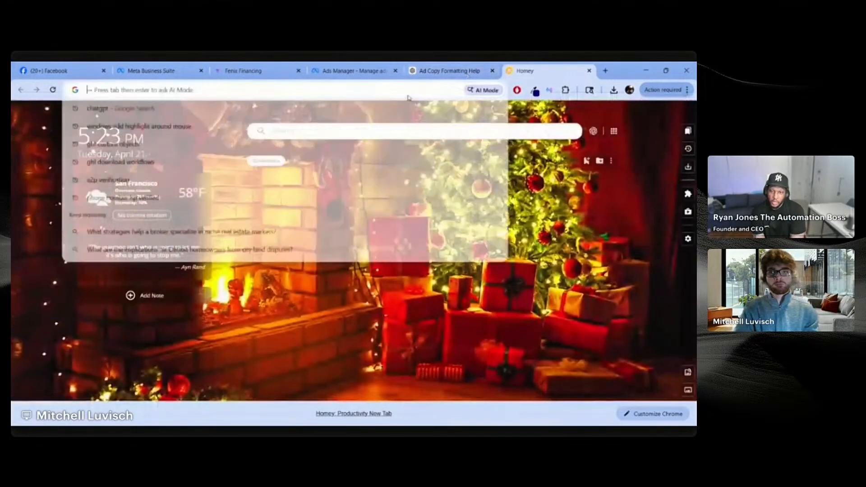
# Step: Load fenixfinancing.com/credit in the new tab and copy its address
pyautogui.write('fenixfinancing.com/cred')
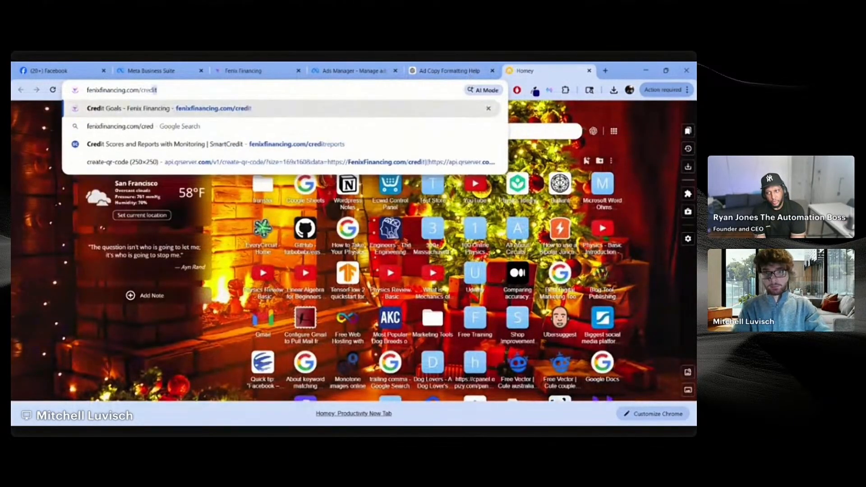
pyautogui.press('Return')
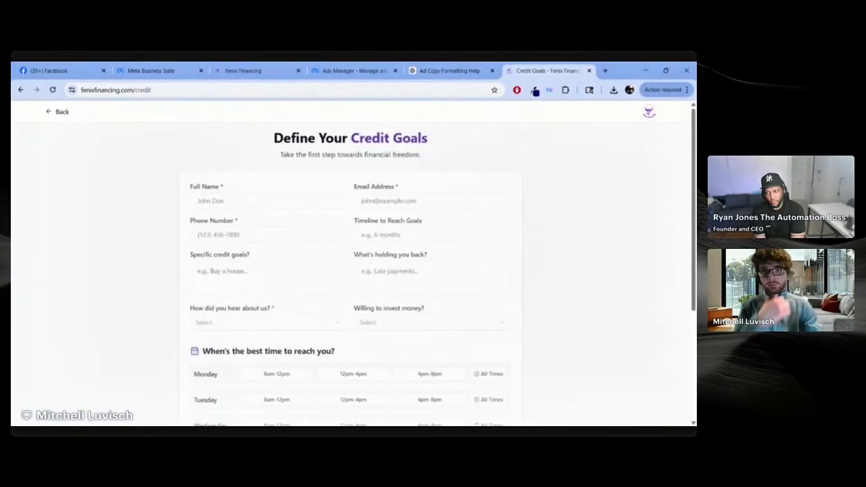
pyautogui.moveTo(575, 68); pyautogui.dragTo(480, 65)
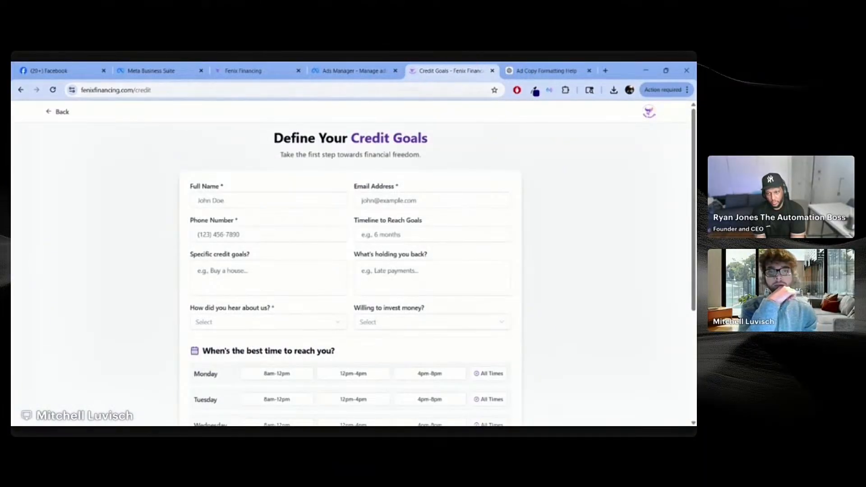
pyautogui.click(420, 88)
pyautogui.hotkey('ctrl', 'c')
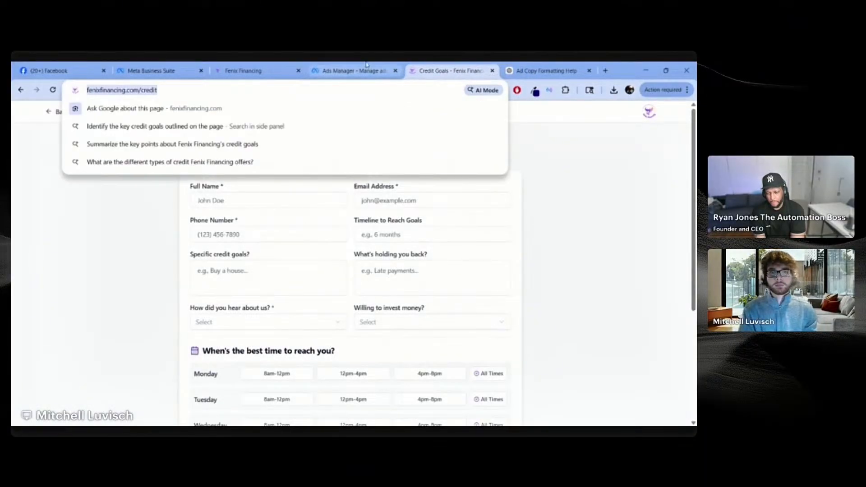
pyautogui.click(401, 70)
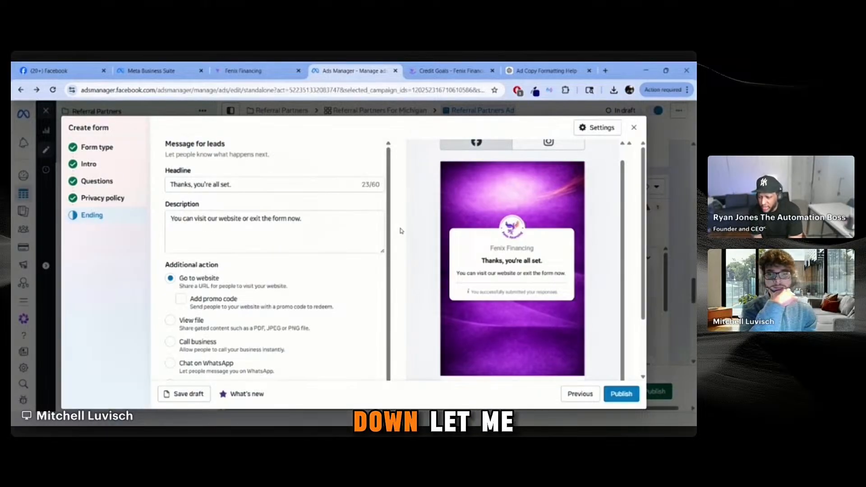
pyautogui.scroll(-1, 332, 241)
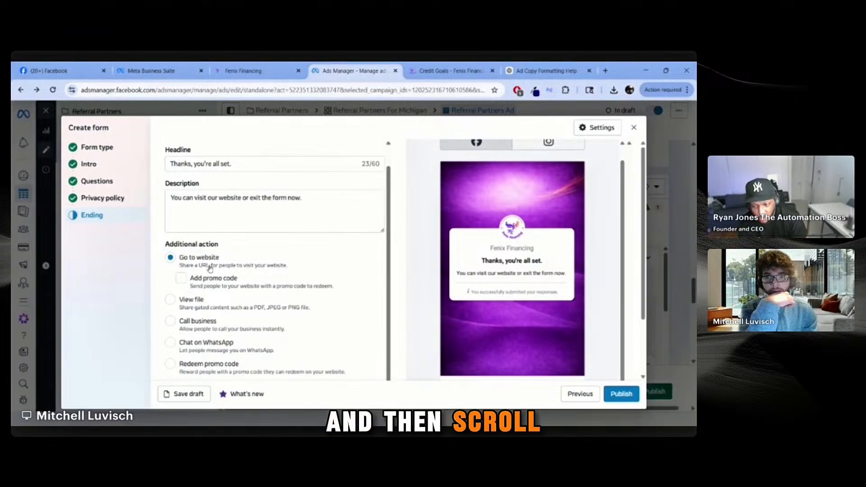
pyautogui.scroll(-2, 349, 262)
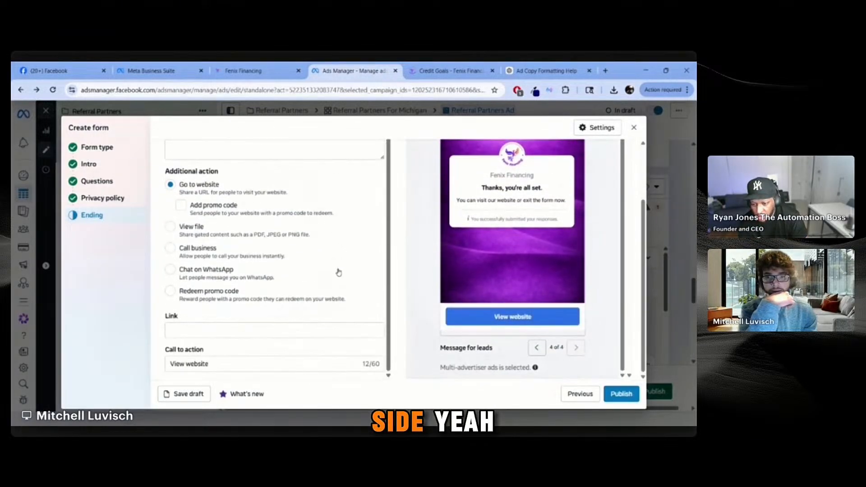
pyautogui.click(353, 328)
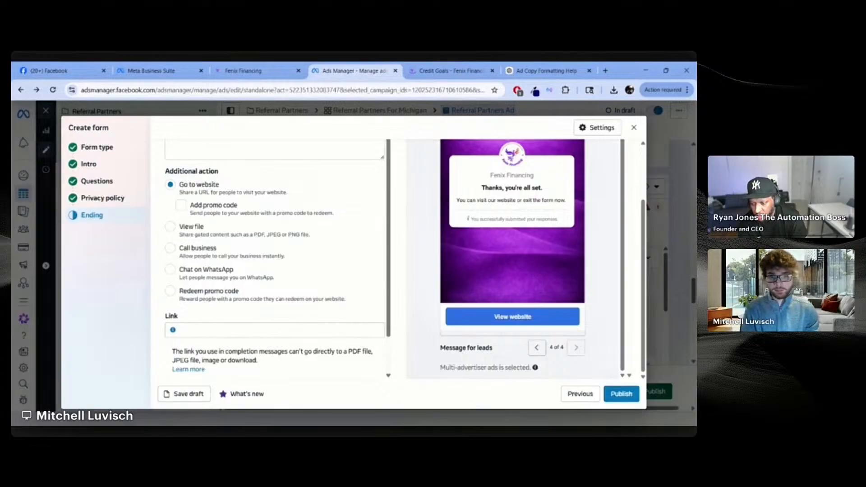
pyautogui.hotkey('ctrl', 'v')
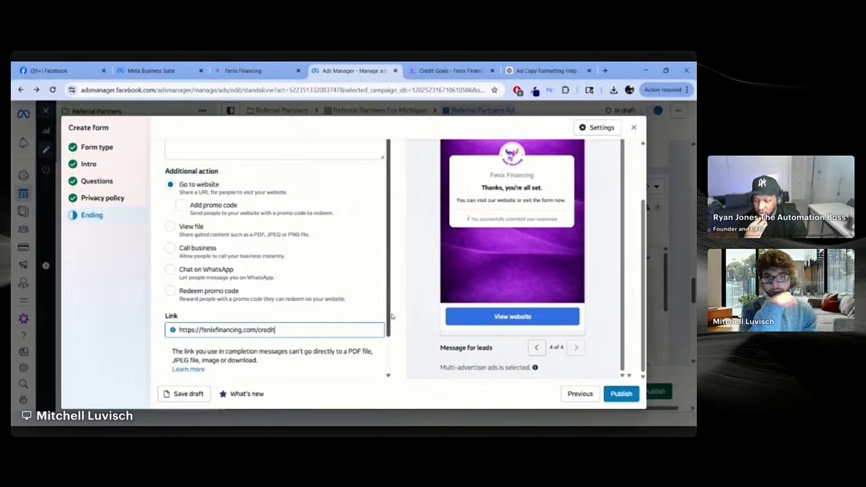
pyautogui.scroll(-1, 371, 314)
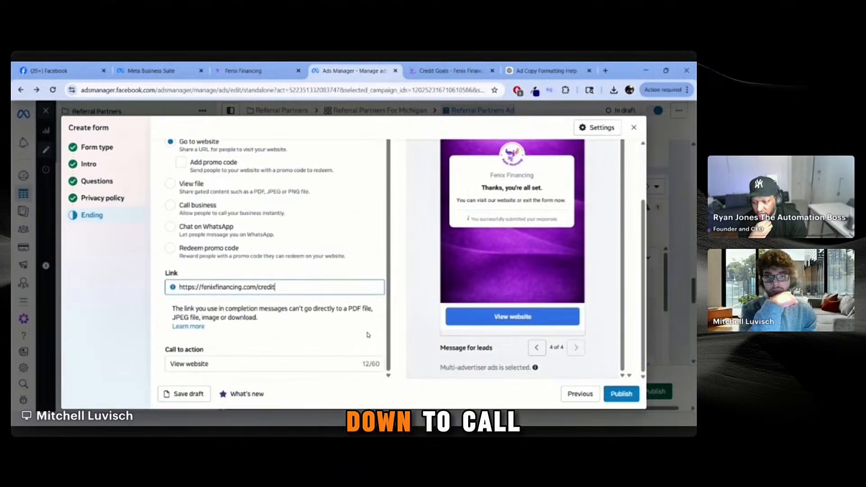
pyautogui.click(328, 364)
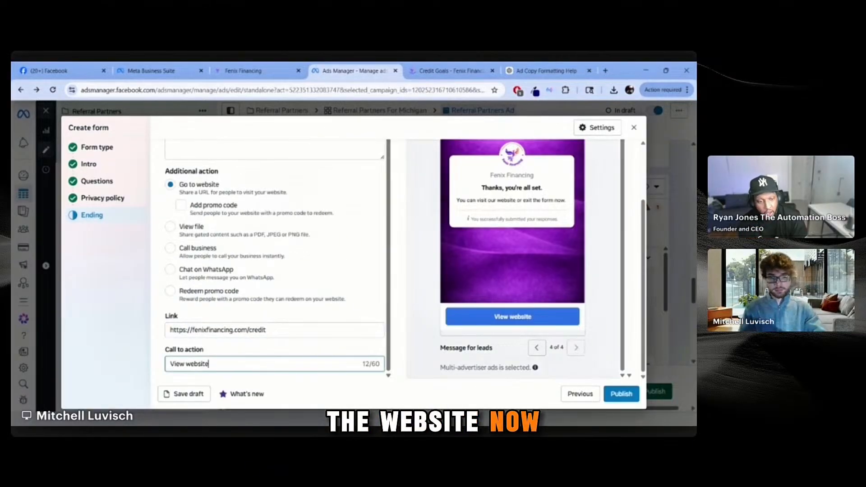
pyautogui.hotkey('ctrl', 'a')
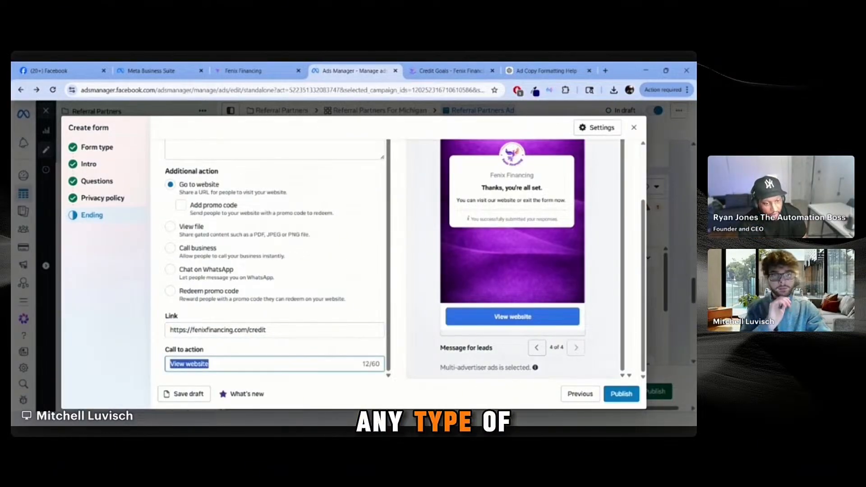
pyautogui.press('BackSpace')
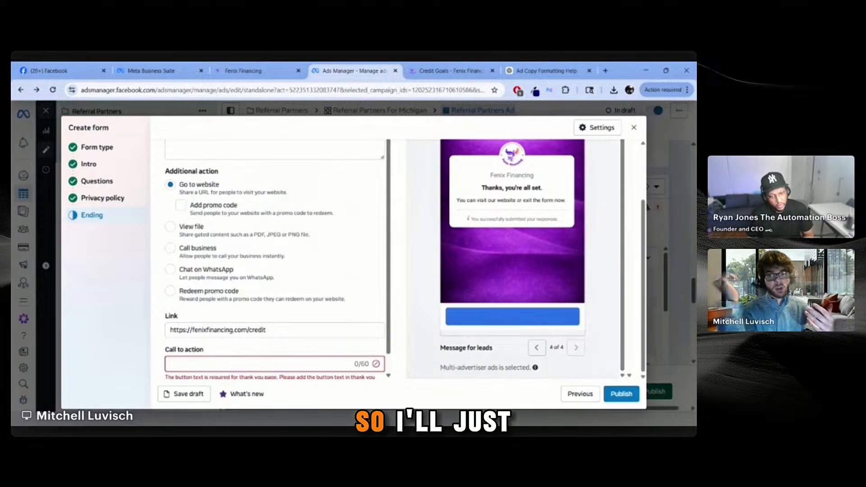
# Step: Enter 'Get Your Free Credit Consultation' as the ending's call-to-action text
pyautogui.write('Ge')
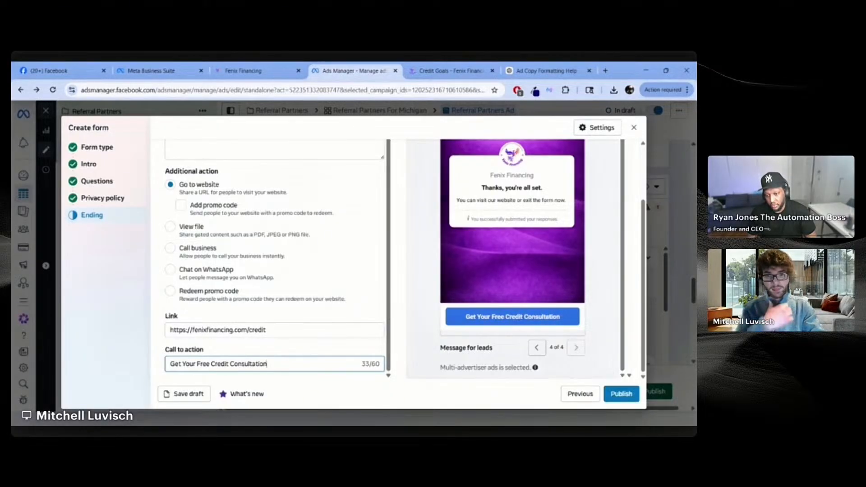
pyautogui.click(394, 316)
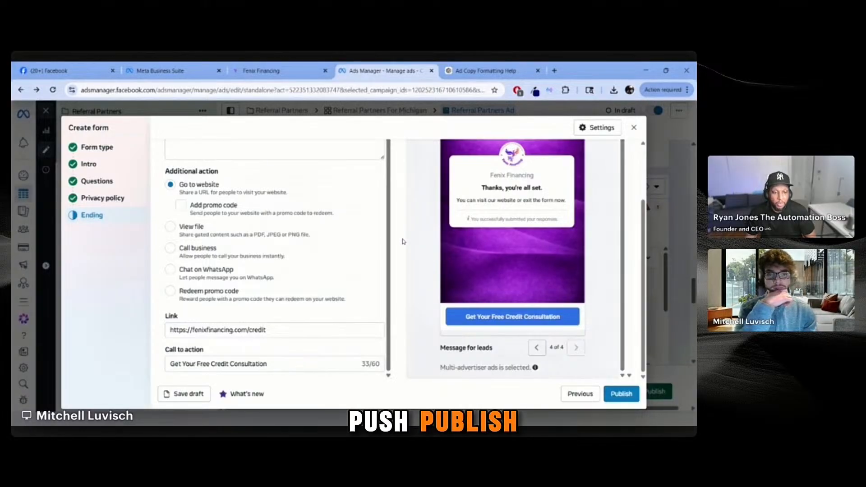
# Step: Publish the Referral Partner 4-21-26 form and collapse the Verifying your changes panel
pyautogui.click(620, 395)
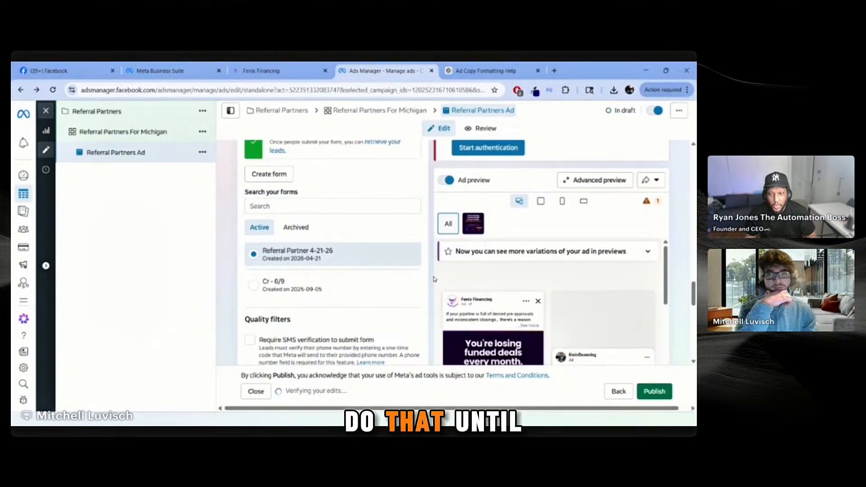
pyautogui.scroll(3, 455, 279)
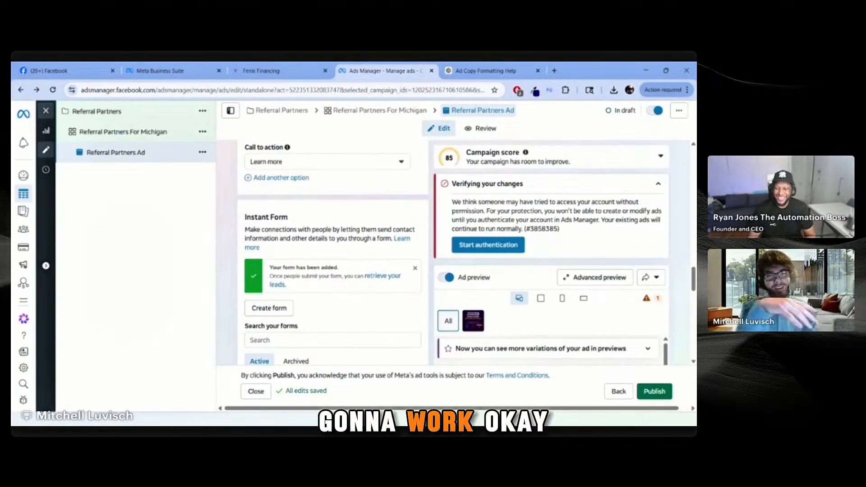
pyautogui.click(659, 184)
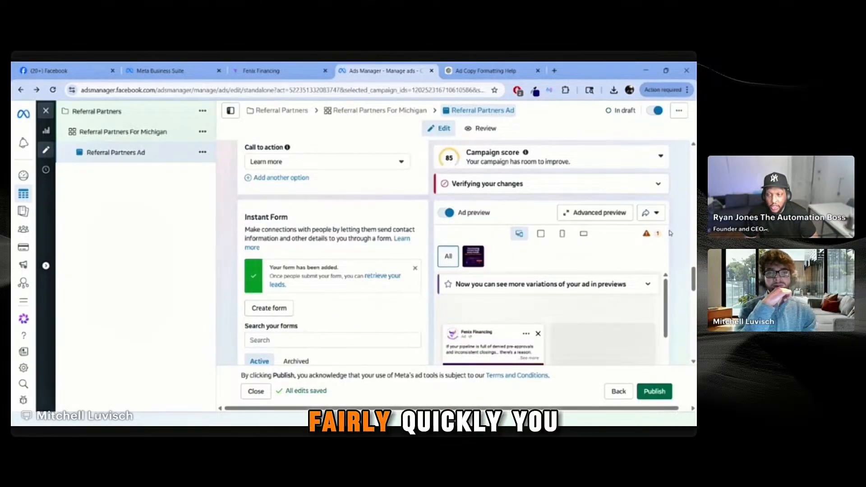
pyautogui.moveTo(663, 234)
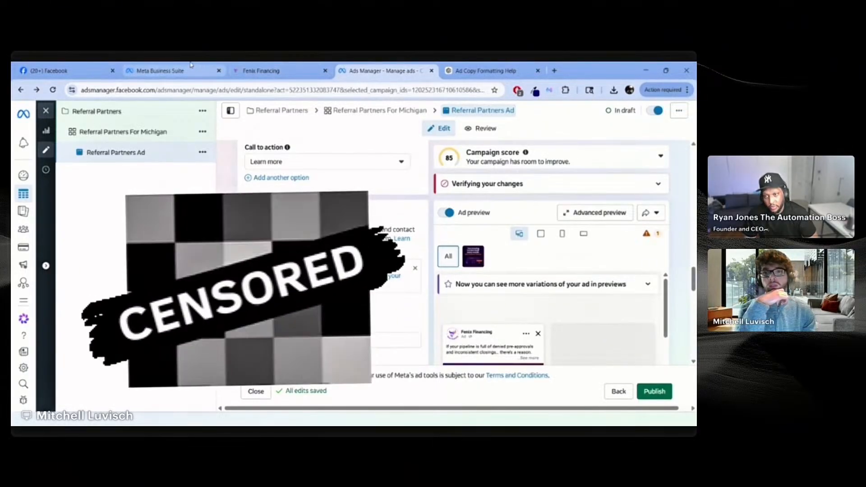
# Step: Switch to the Fenix Financing GoHighLevel tab showing the Contacts list
pyautogui.click(281, 67)
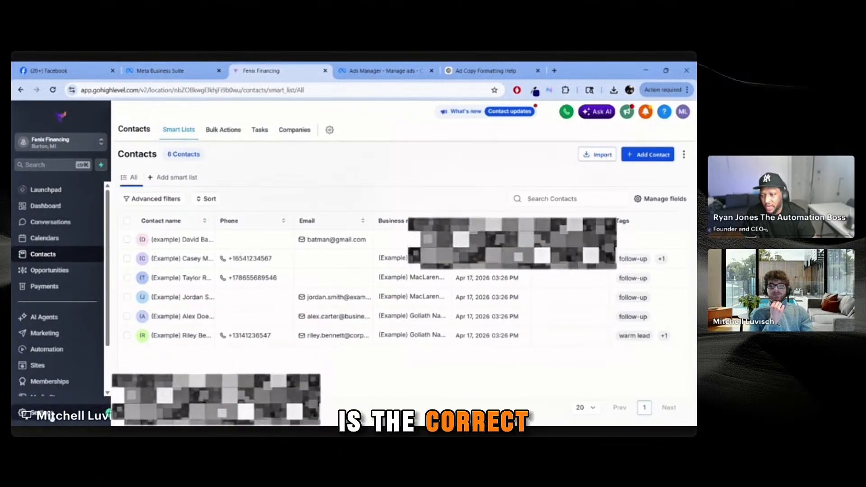
# Step: Go to Settings > Integrations for the Fenix Financing sub-account
pyautogui.click(32, 413)
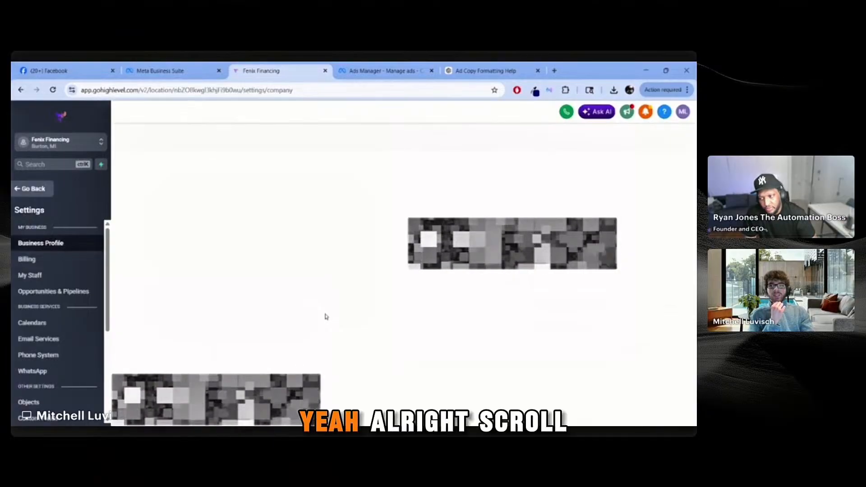
pyautogui.click(103, 142)
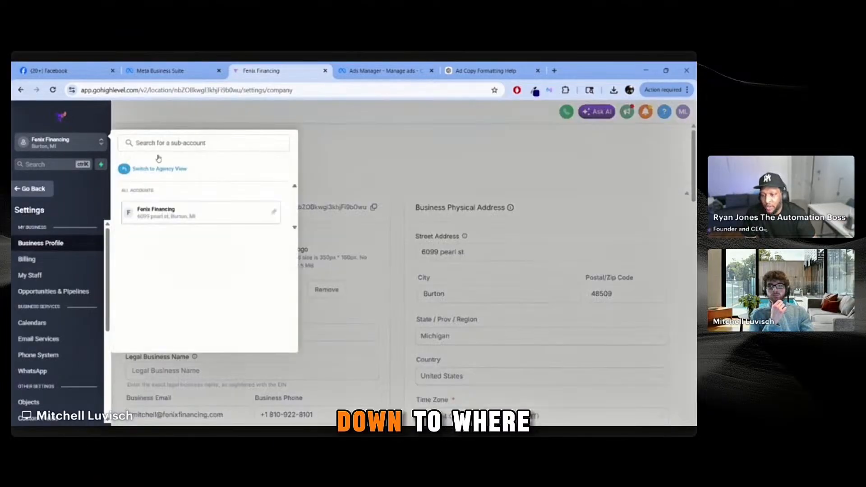
pyautogui.click(412, 148)
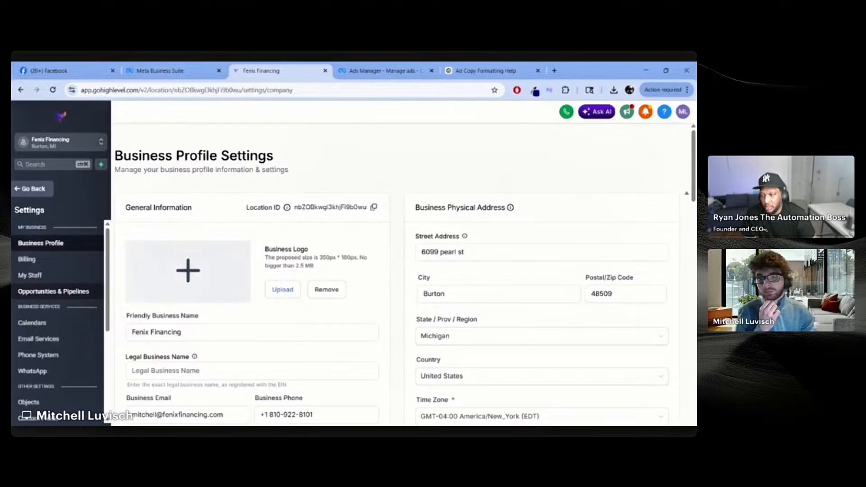
pyautogui.scroll(-4, 86, 321)
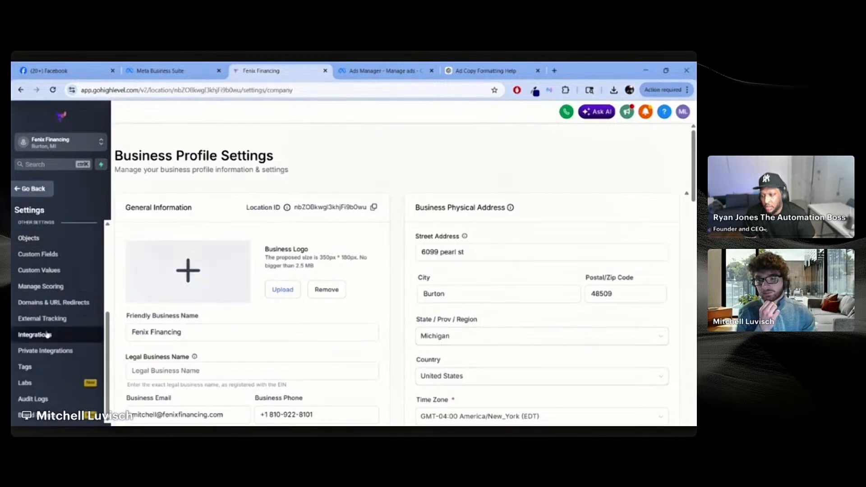
pyautogui.click(47, 335)
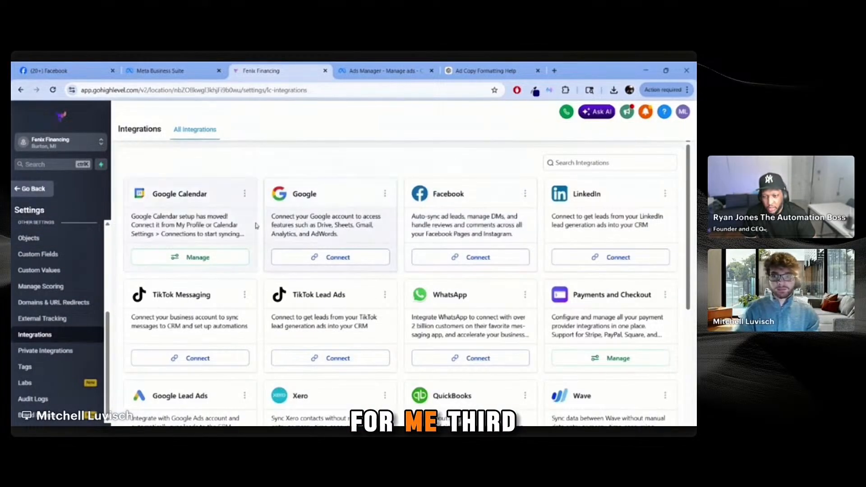
pyautogui.click(583, 164)
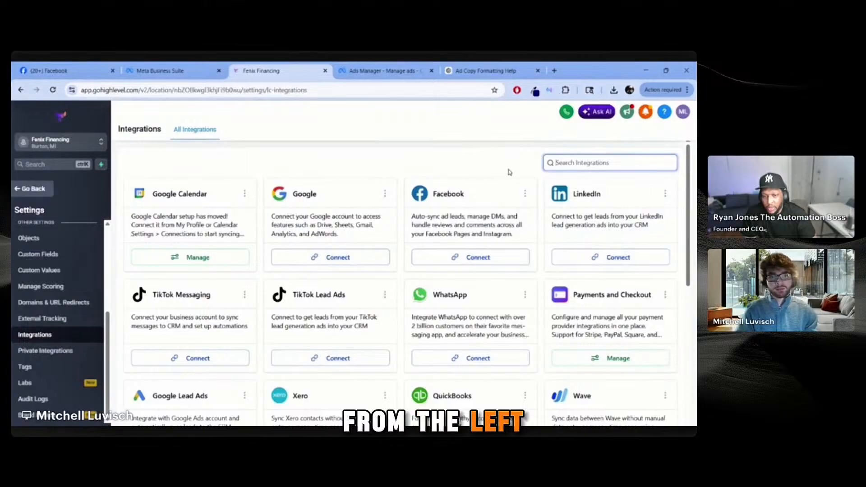
pyautogui.click(481, 166)
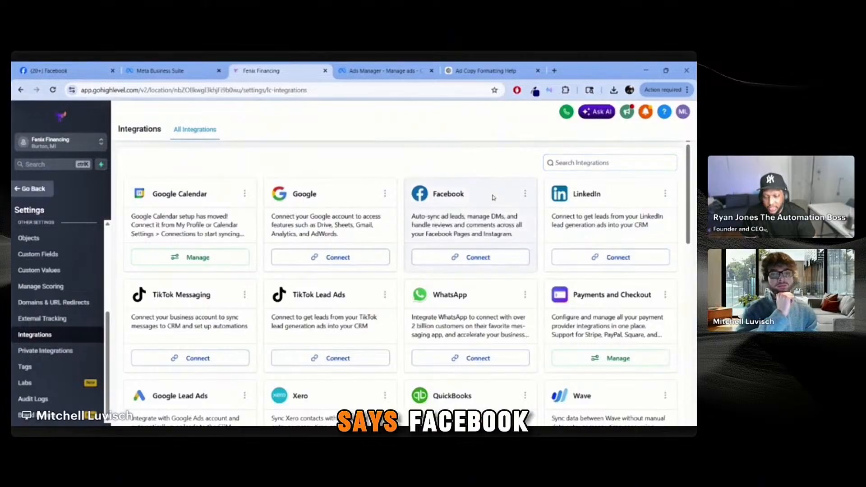
pyautogui.click(481, 258)
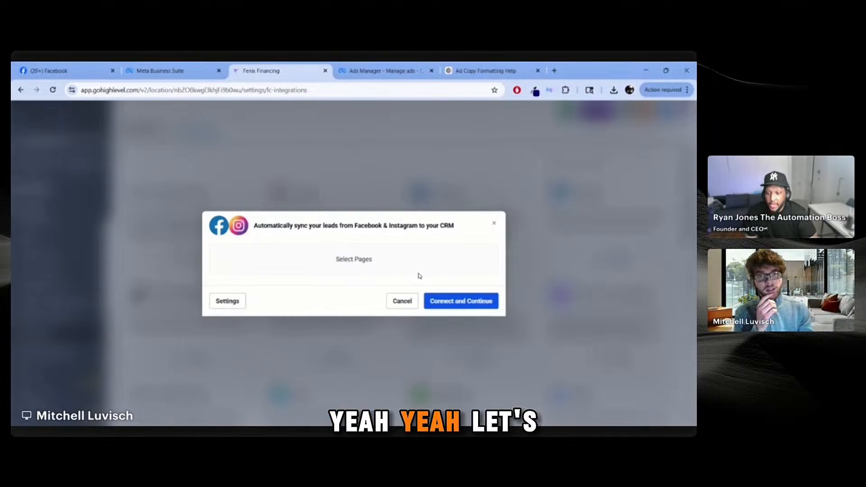
pyautogui.click(399, 307)
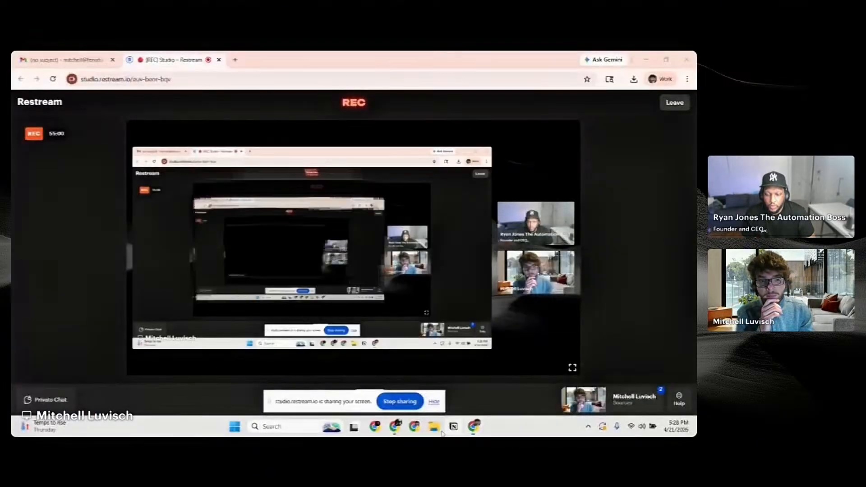
# Step: Start the Facebook login as the current profile and grant access to the Fenix Financing page
pyautogui.click(395, 426)
pyautogui.click(451, 247)
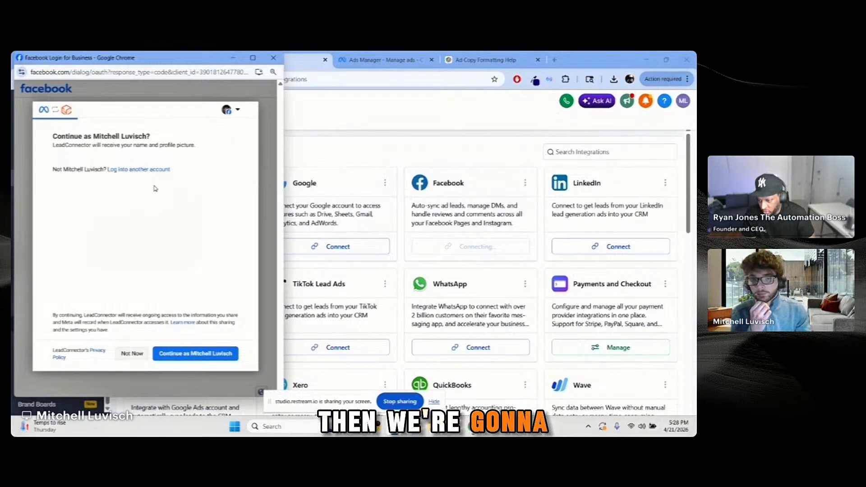
pyautogui.click(212, 357)
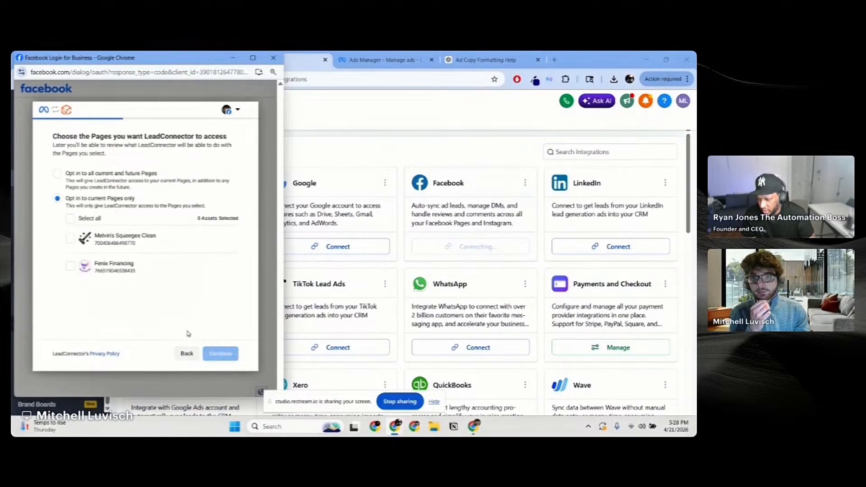
pyautogui.click(70, 267)
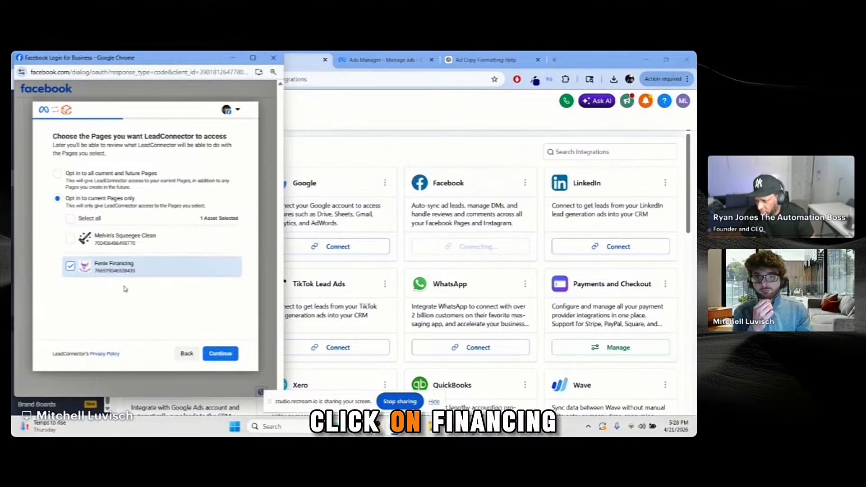
pyautogui.click(231, 356)
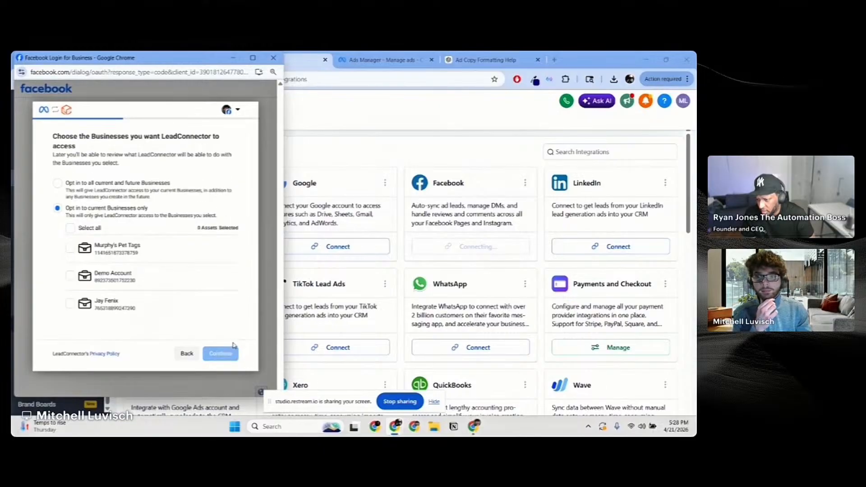
# Step: Select the third business portfolio and the fenixfinancing Instagram account, then review the access request
pyautogui.click(70, 304)
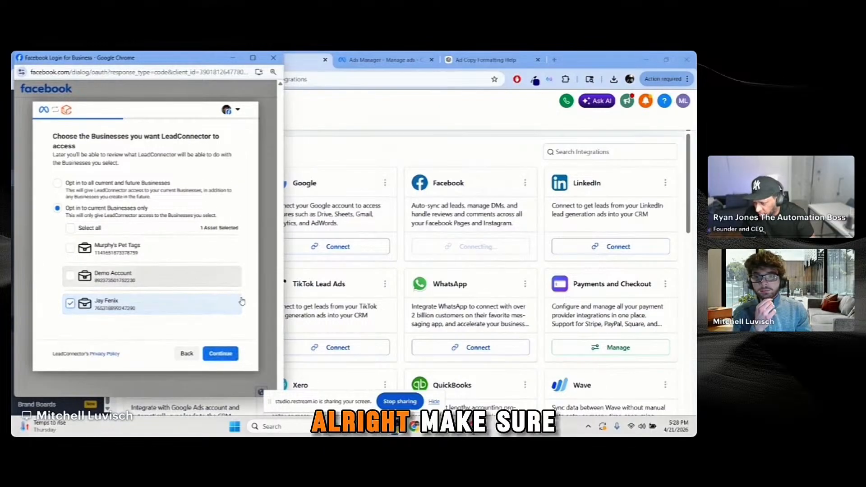
pyautogui.click(229, 356)
pyautogui.click(71, 249)
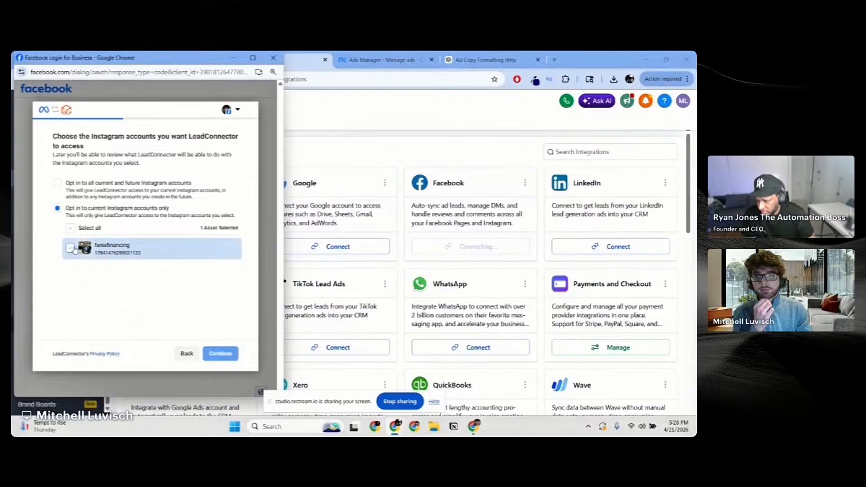
pyautogui.click(230, 354)
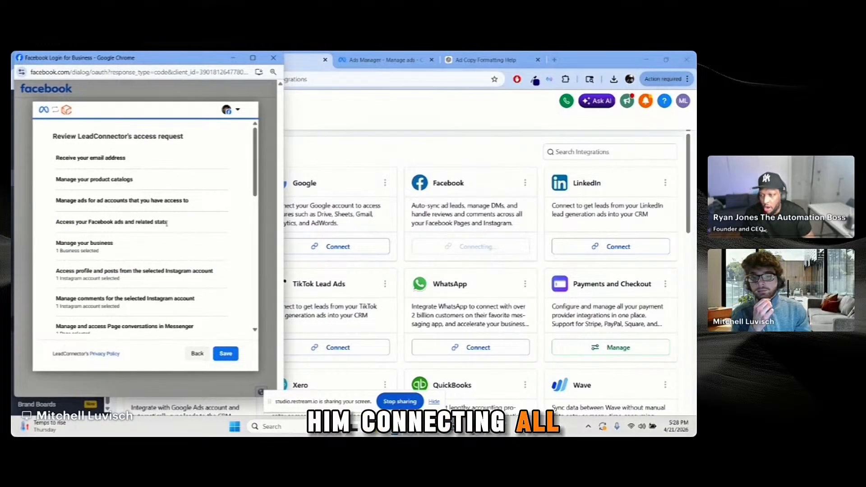
pyautogui.scroll(-1, 174, 232)
pyautogui.scroll(-4, 174, 237)
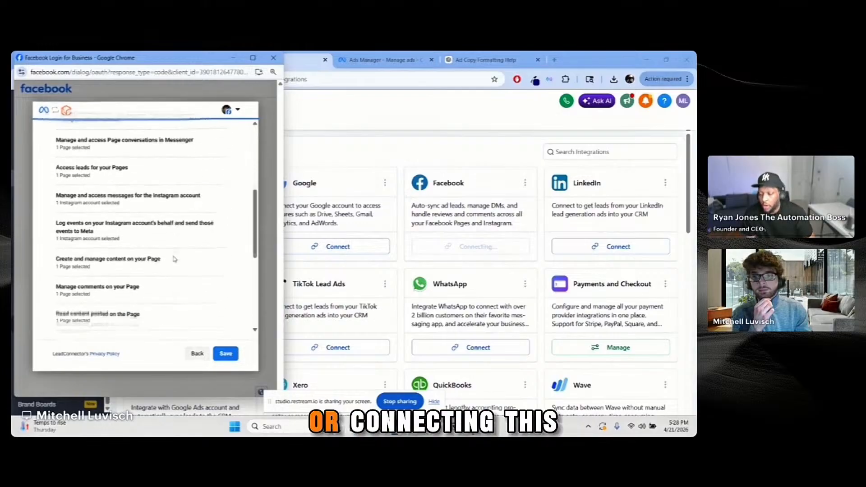
pyautogui.scroll(-1, 159, 241)
pyautogui.scroll(-3, 159, 240)
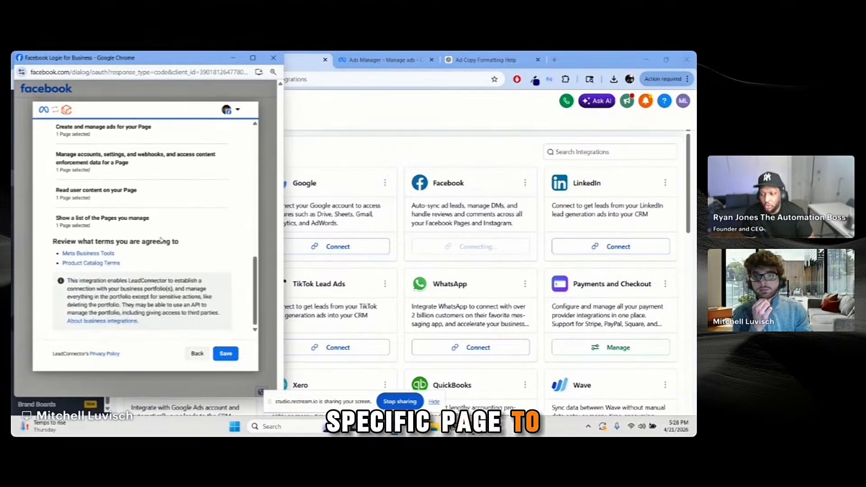
# Step: Save the Facebook permissions, set lead Sync Time to All Leads, and select the Fenix Financing page
pyautogui.click(234, 357)
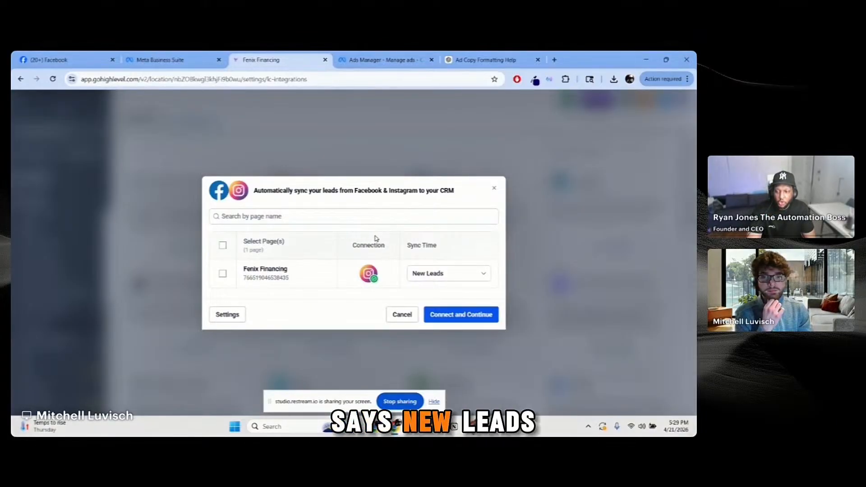
pyautogui.click(460, 281)
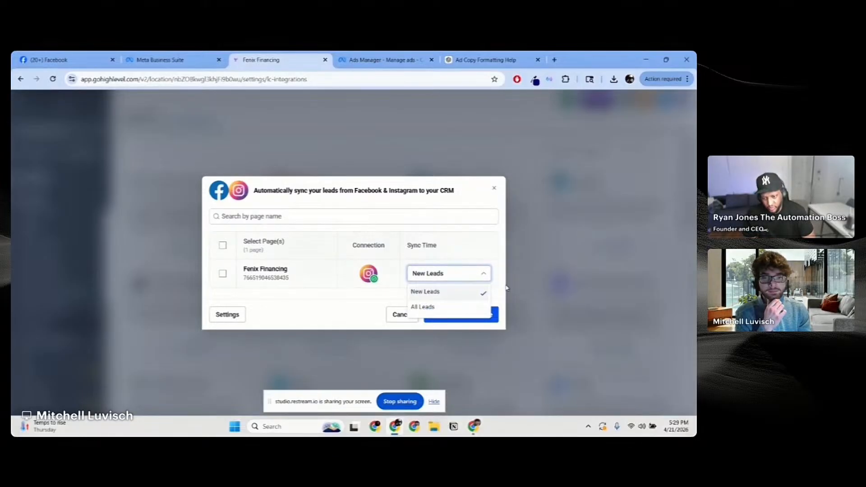
pyautogui.click(447, 308)
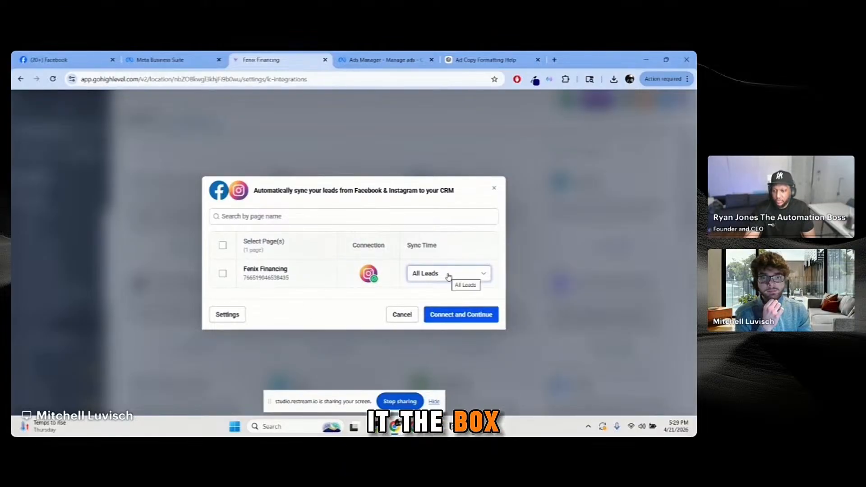
pyautogui.click(222, 274)
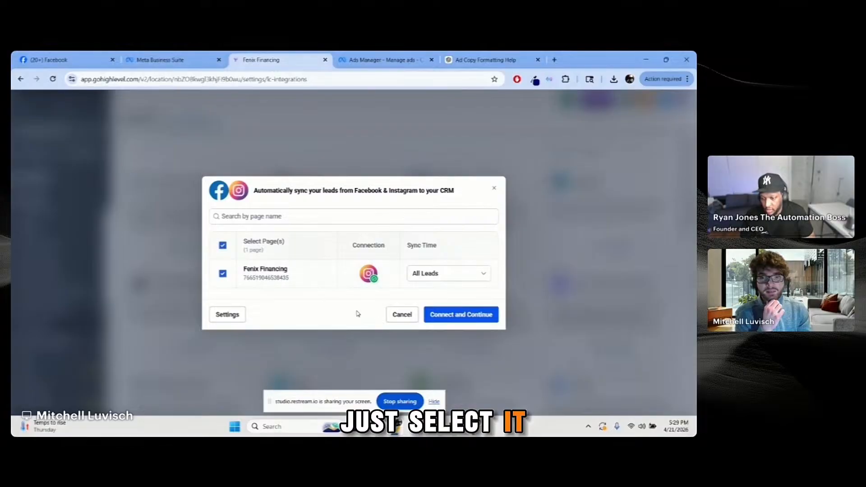
# Step: Connect the Fenix Financing page to the CRM and proceed to form field mapping
pyautogui.click(464, 316)
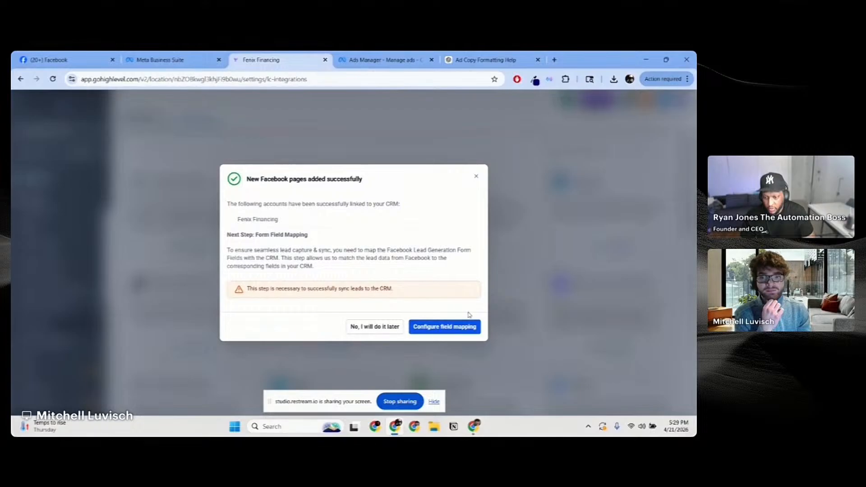
pyautogui.click(444, 327)
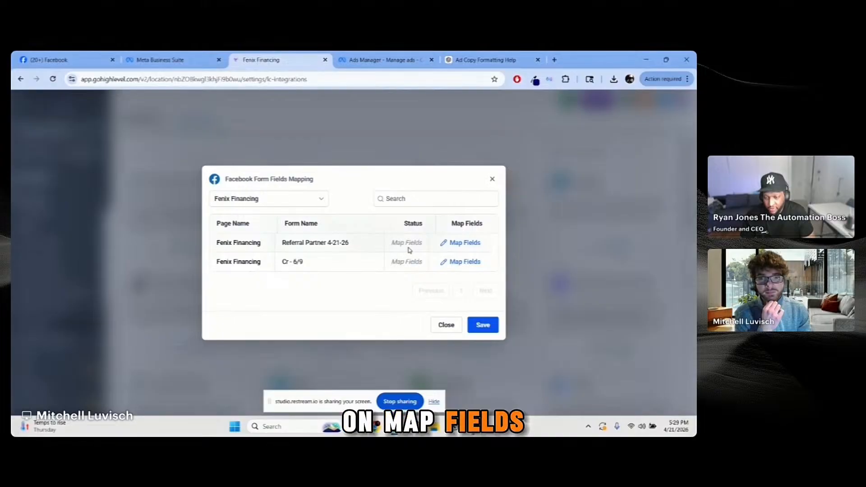
# Step: Map the Referral Partner form fields, leave Cr - 6/9 unchanged, and save the Facebook mappings
pyautogui.click(453, 245)
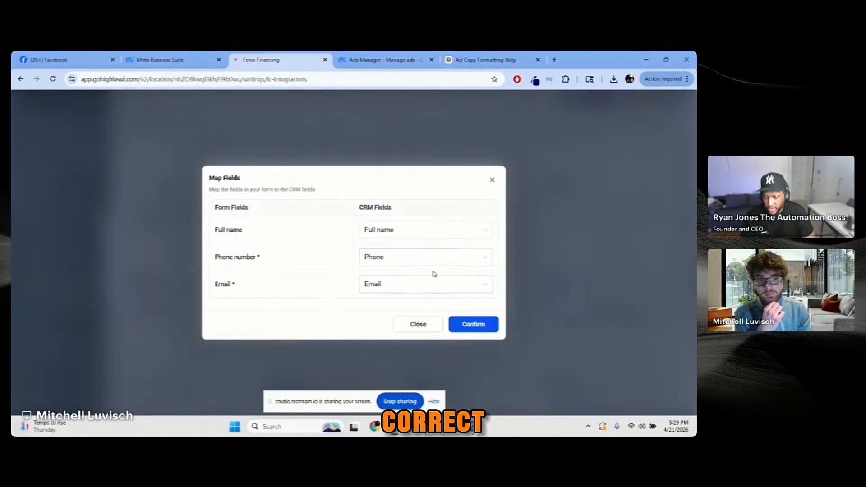
pyautogui.click(490, 325)
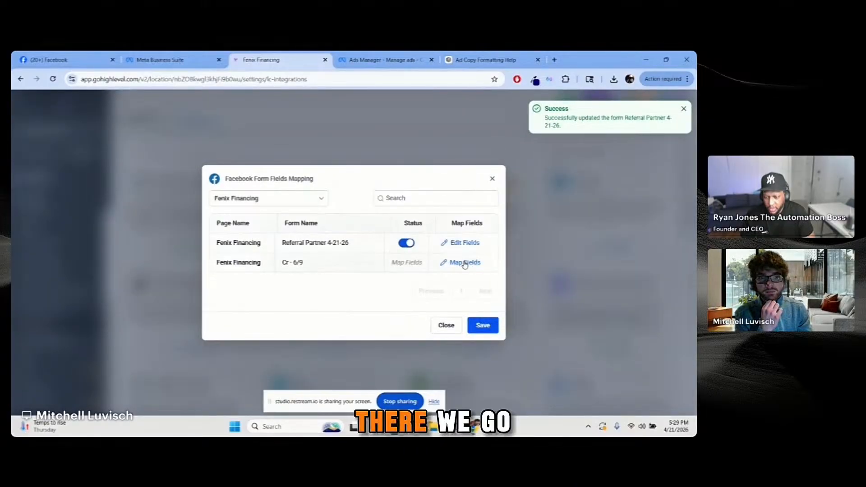
pyautogui.click(465, 263)
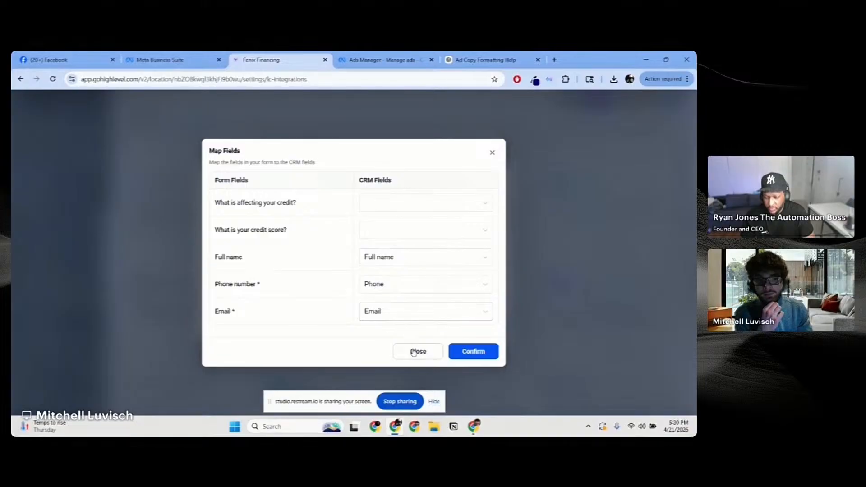
pyautogui.click(418, 352)
pyautogui.click(485, 332)
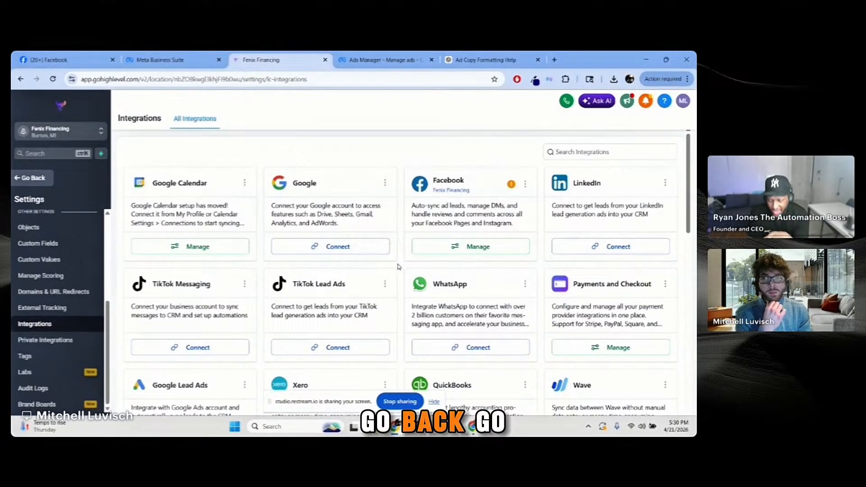
# Step: Go back to the main app and create a new Automation workflow using Start from Scratch
pyautogui.click(27, 178)
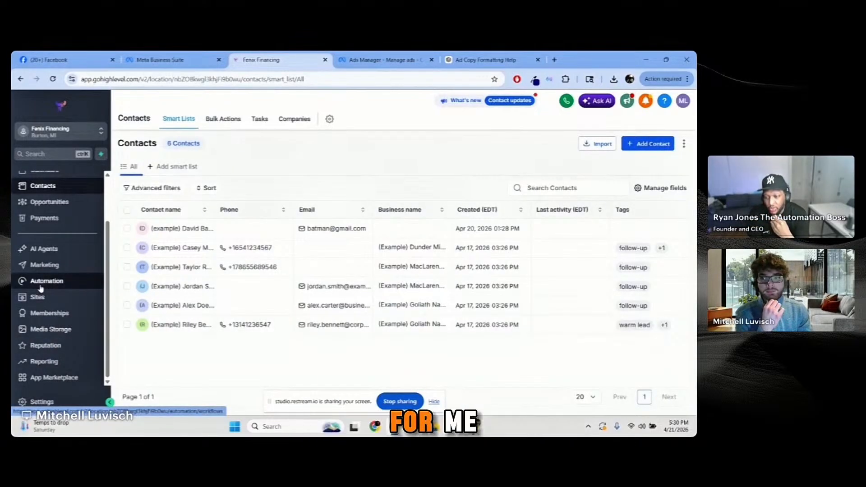
pyautogui.click(41, 284)
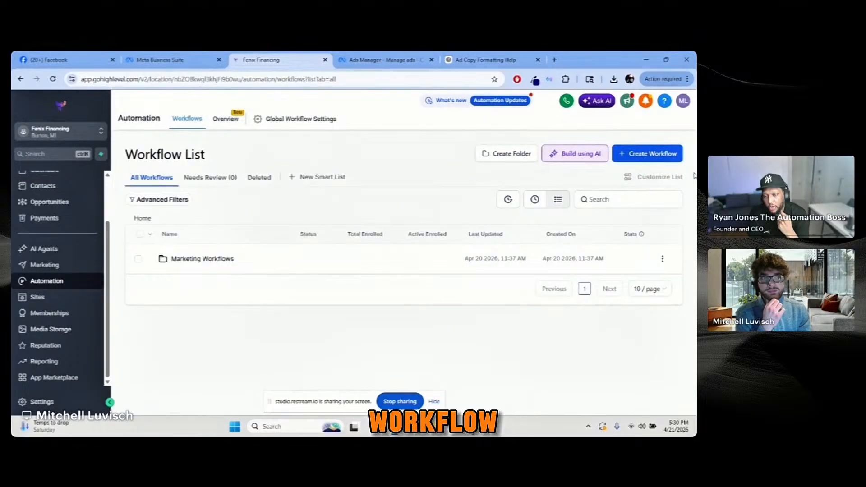
pyautogui.click(644, 154)
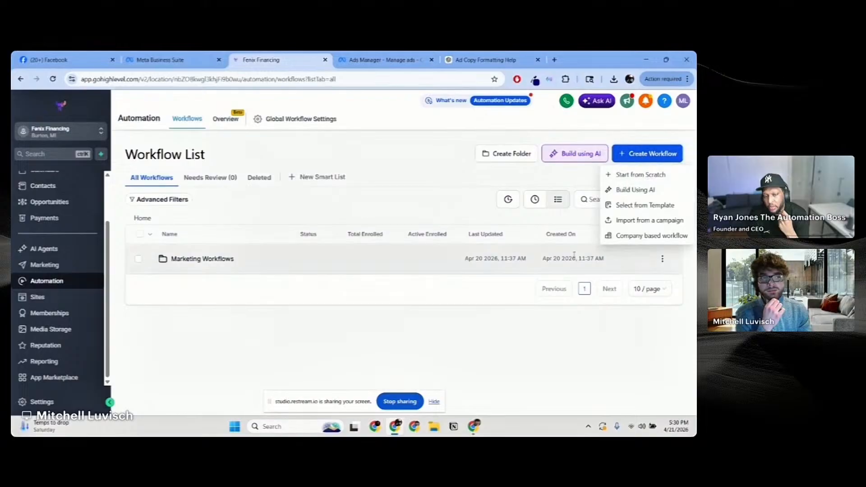
pyautogui.click(684, 177)
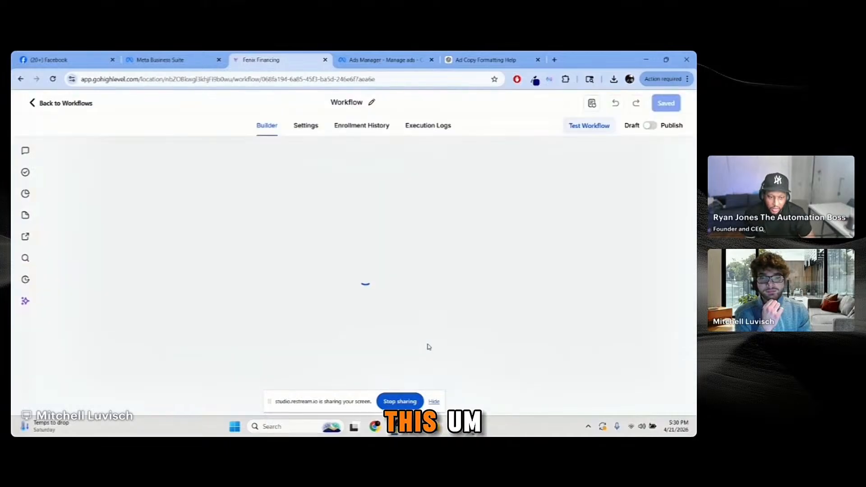
pyautogui.click(434, 402)
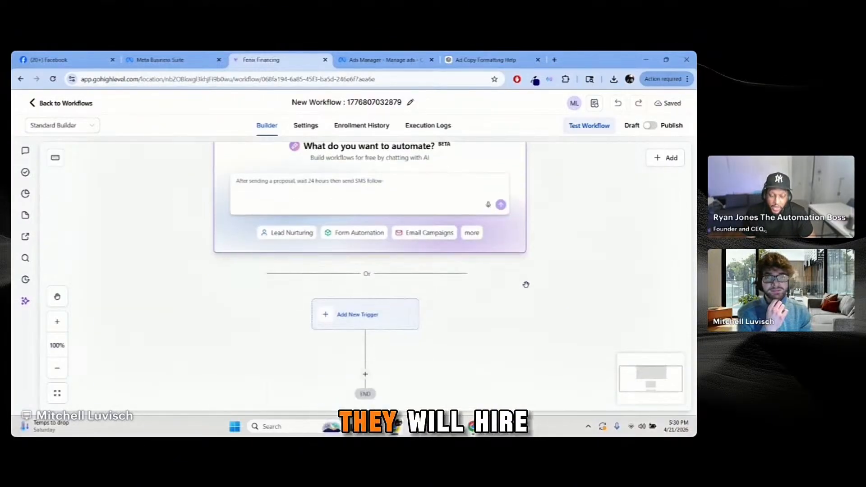
pyautogui.scroll(1, 525, 285)
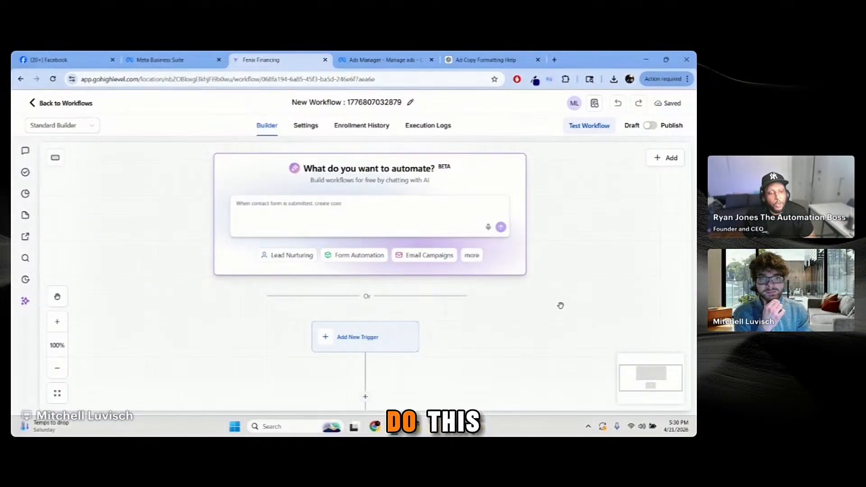
pyautogui.click(370, 213)
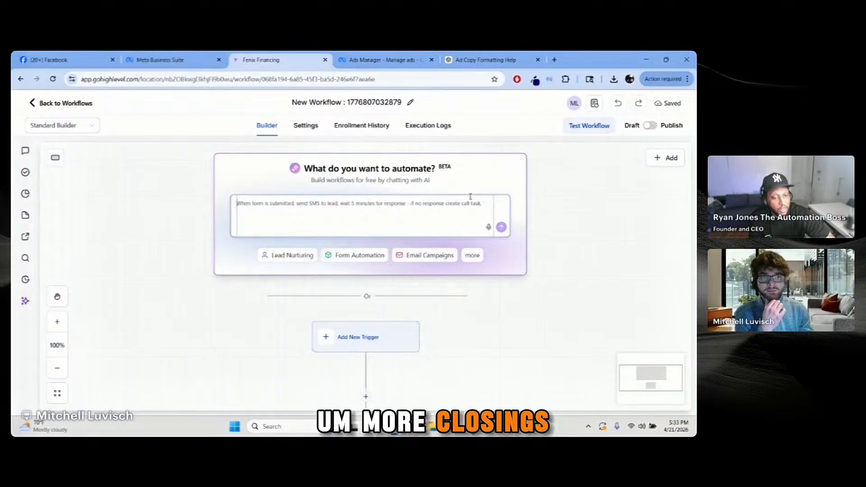
# Step: Dismiss the + Add menu, type 'On Ne' in the AI prompt box, and switch to ChatGPT
pyautogui.click(658, 159)
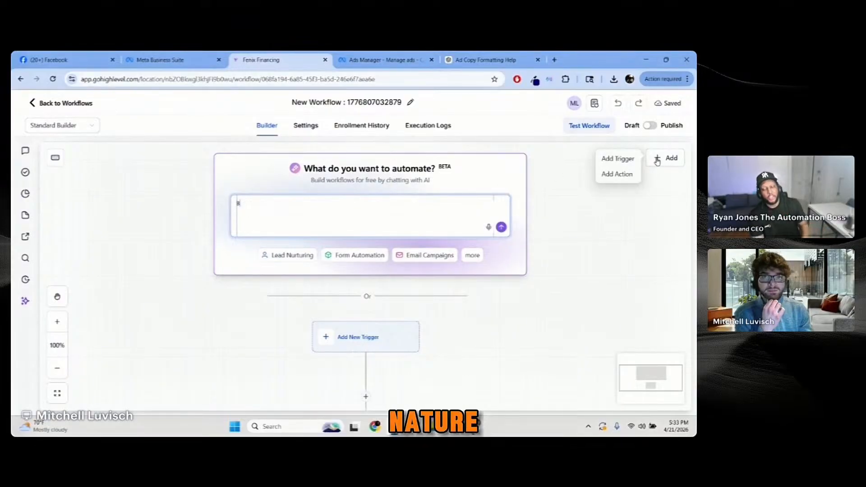
pyautogui.click(530, 231)
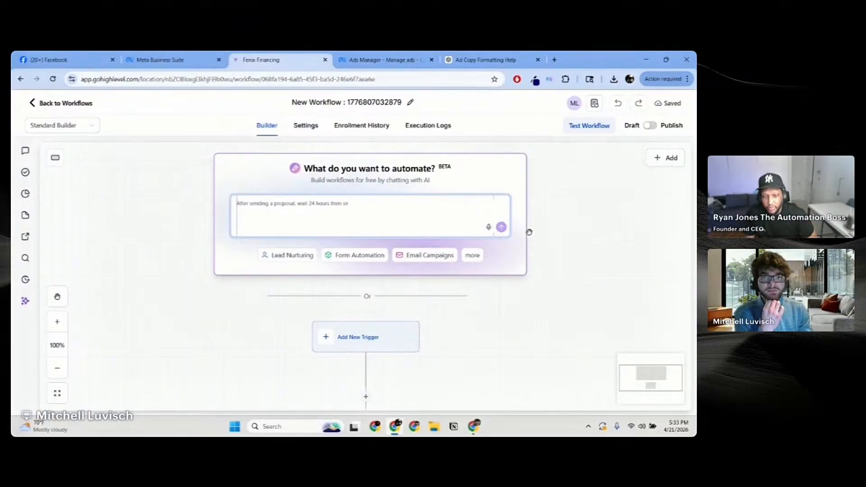
pyautogui.write('On Ne')
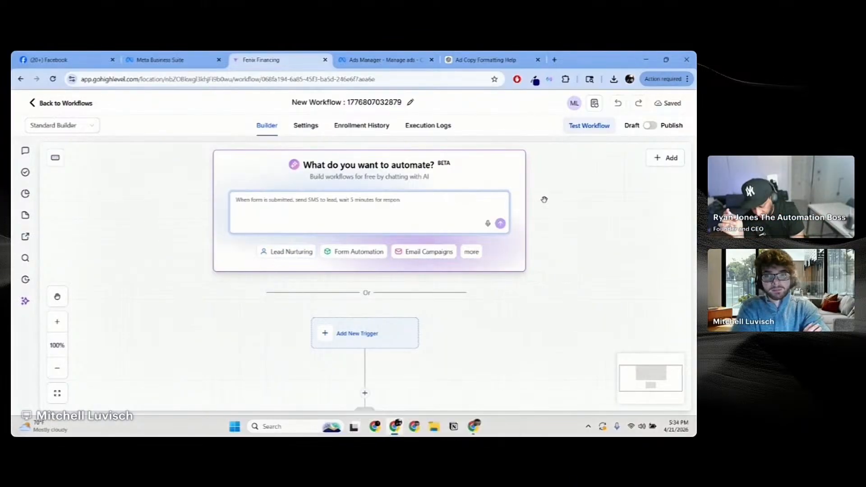
pyautogui.click(485, 59)
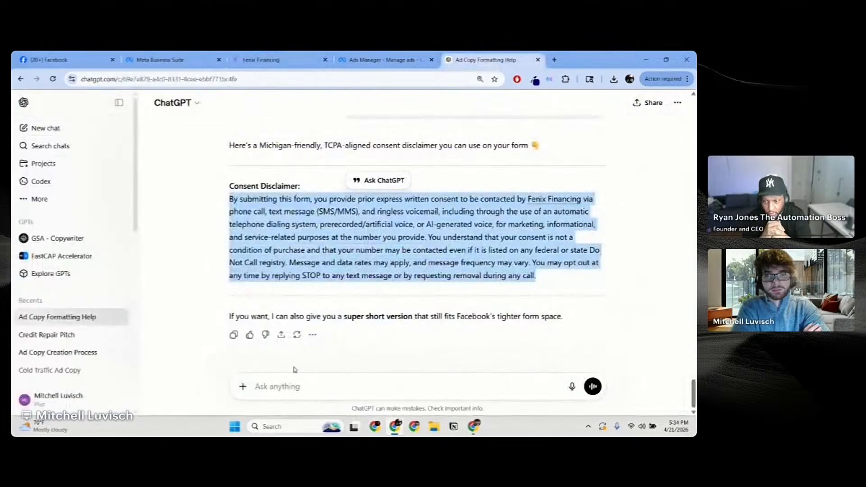
# Step: Begin a ChatGPT message asking for a GHL workflow-AI prompt that creates a linear drip campaign
pyautogui.click(347, 356)
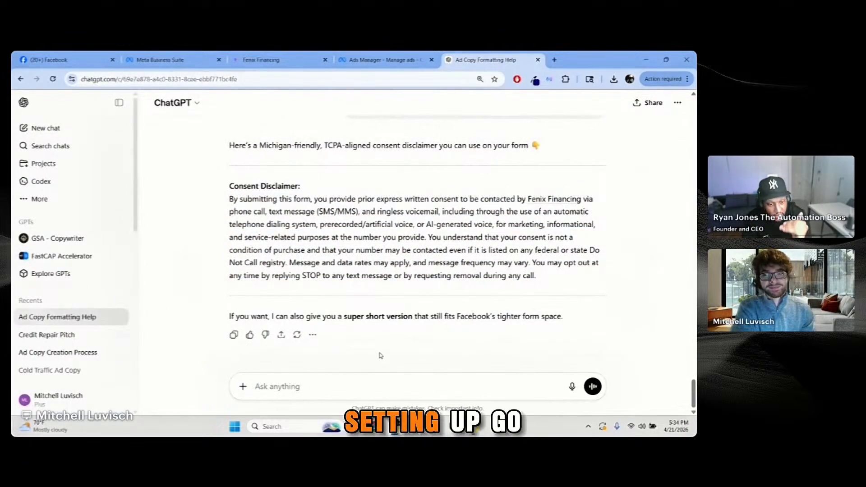
pyautogui.write('I')
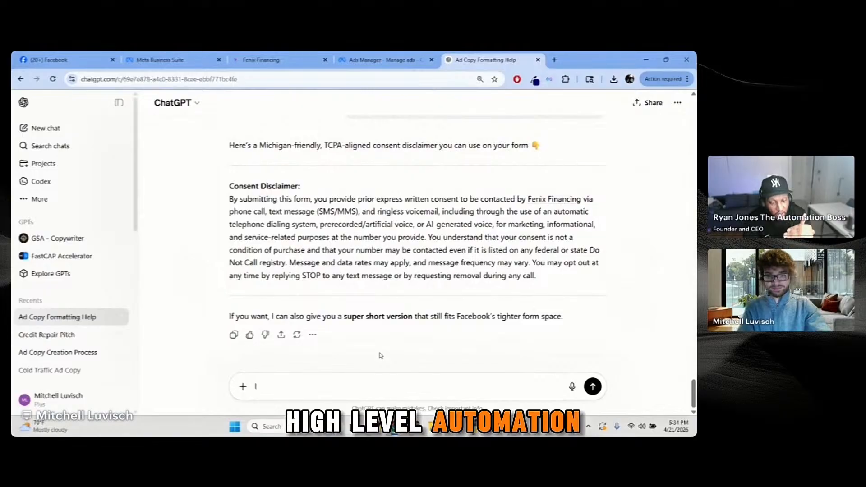
pyautogui.write('m gs')
pyautogui.write('tting up a g')
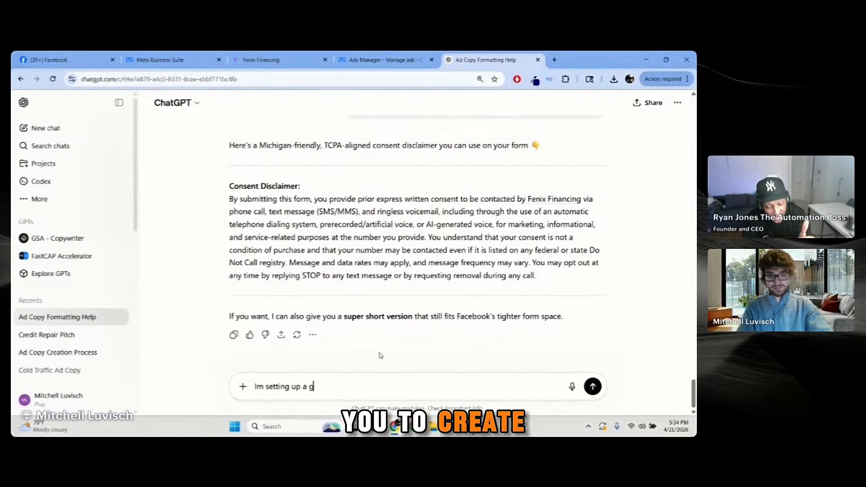
pyautogui.write('hl workflow ')
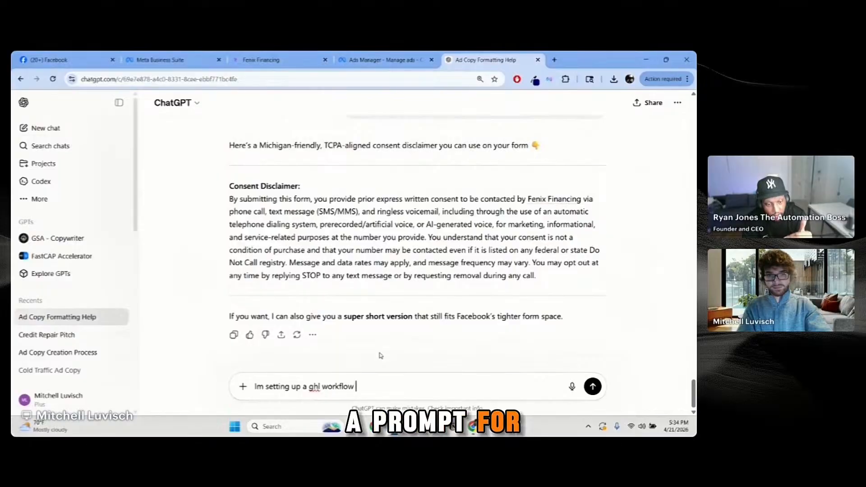
pyautogui.write('I need you ')
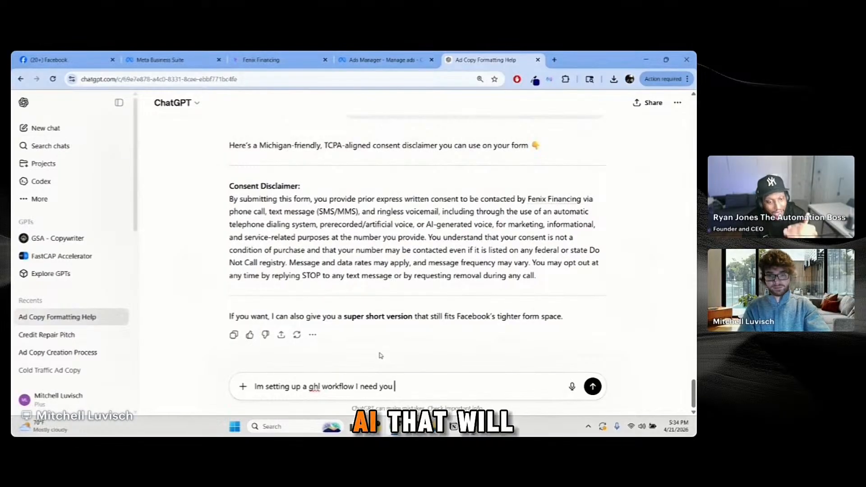
pyautogui.write('to crae')
pyautogui.press('BackSpace')
pyautogui.press('BackSpace')
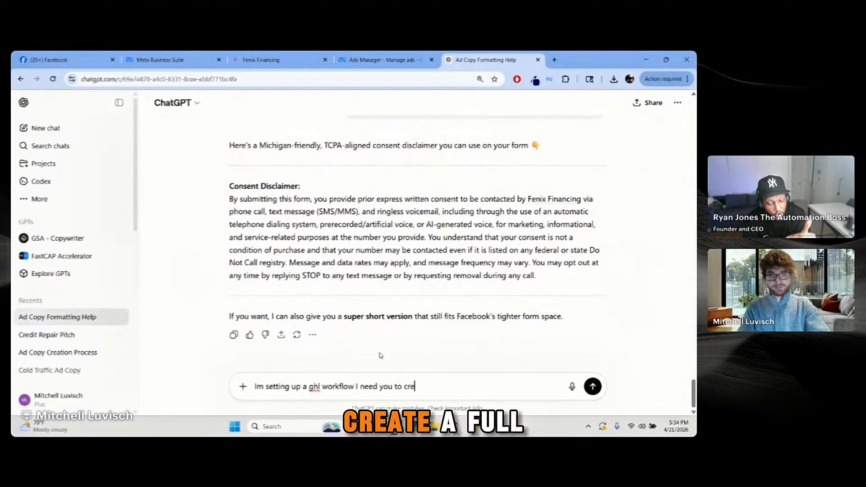
pyautogui.write('eate a promp')
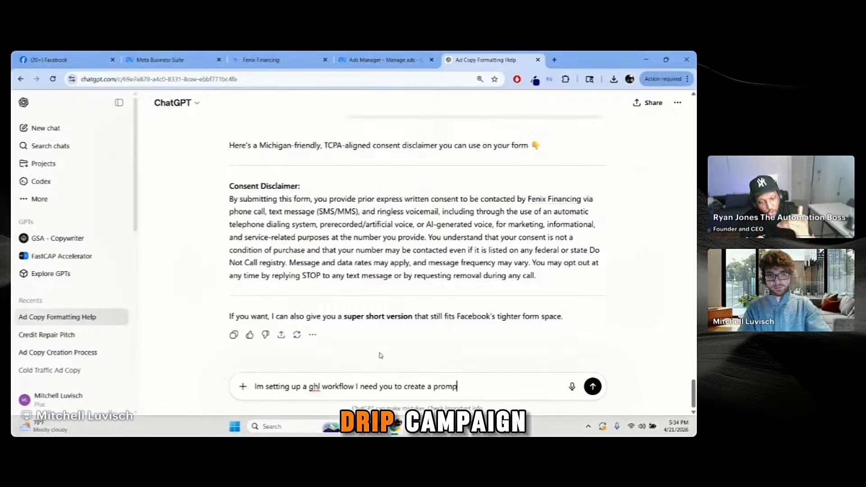
pyautogui.write('t for the')
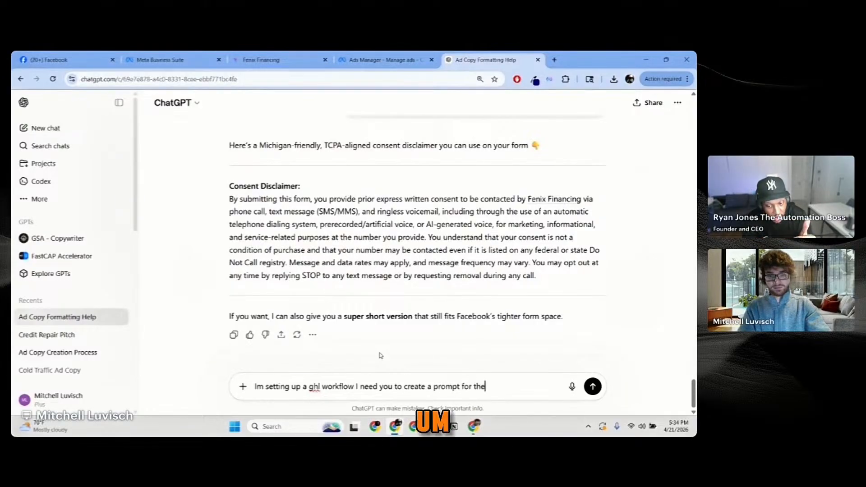
pyautogui.write(' workflow ai')
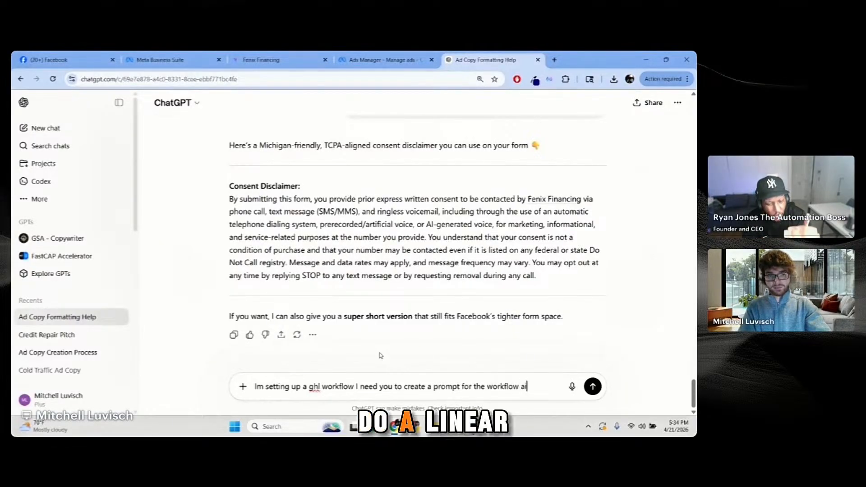
pyautogui.write(' that w')
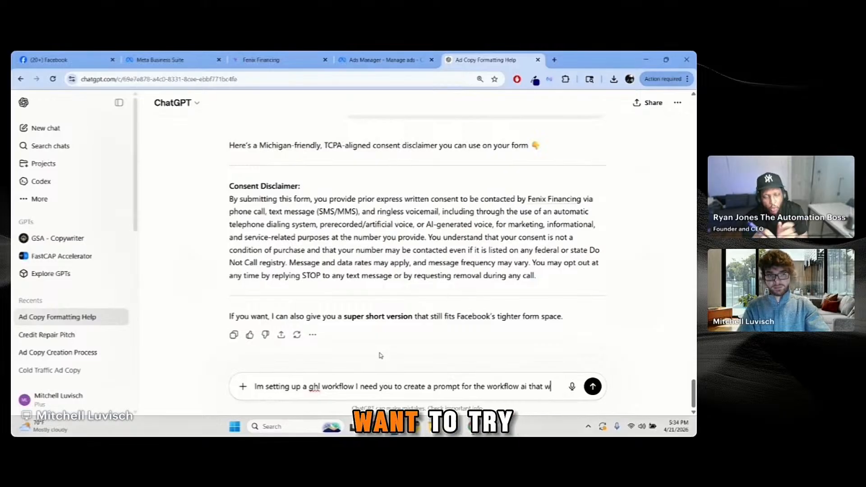
pyautogui.write('ill create a ')
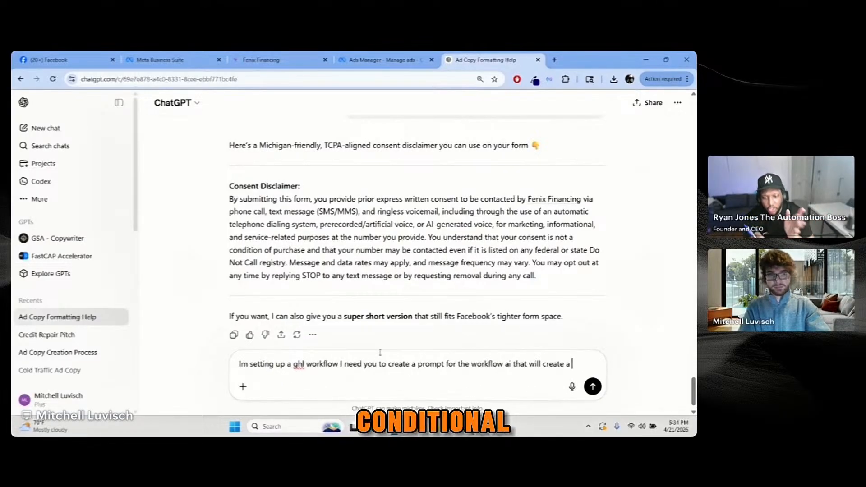
pyautogui.write('linear drip')
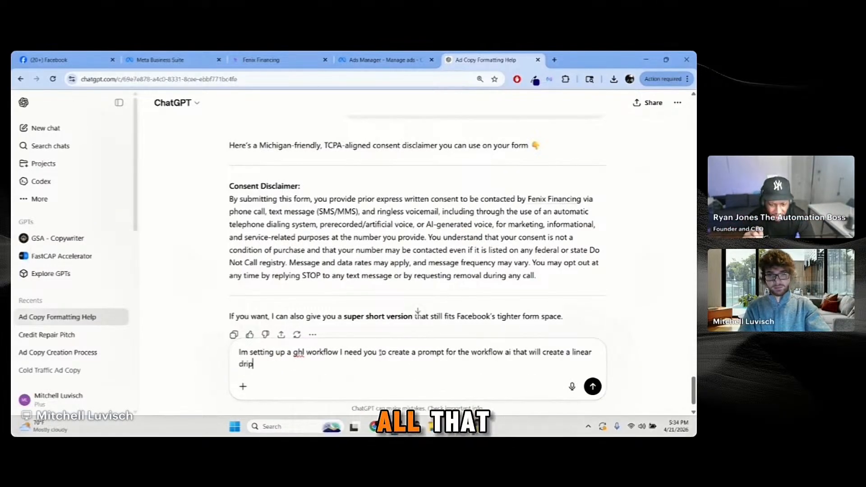
pyautogui.write(' com')
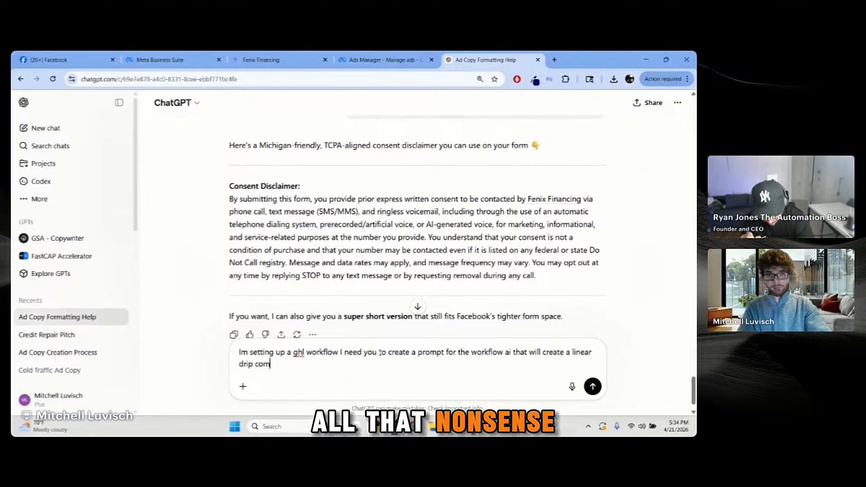
pyautogui.write('plet')
pyautogui.press('BackSpace')
pyautogui.press('BackSpace')
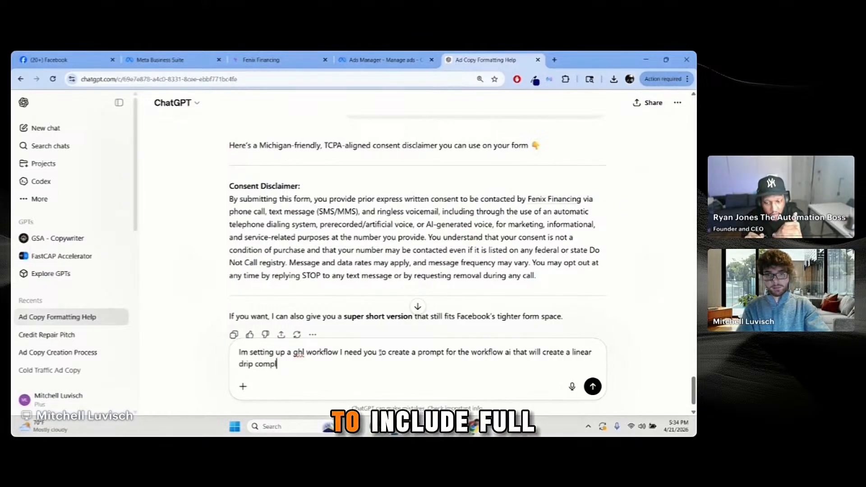
pyautogui.write('ain')
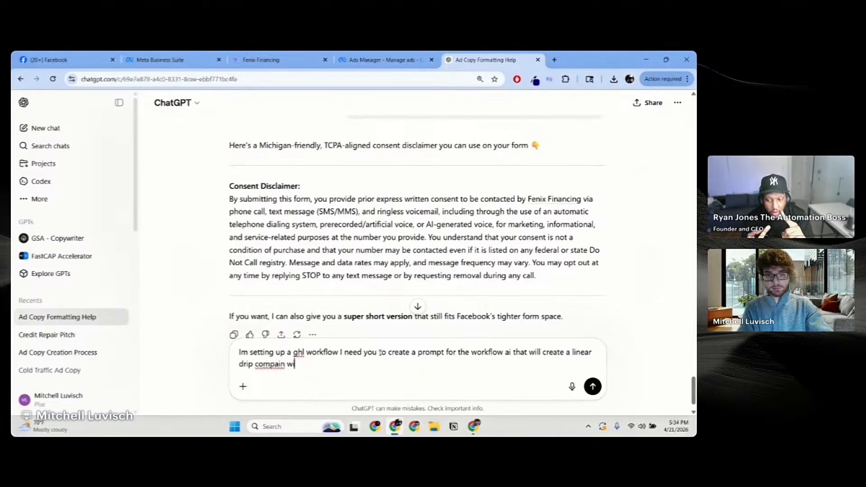
# Step: Request full emails, 140-character texts, ringless voicemails and wait steps between each contact, then send
pyautogui.write('with full exa')
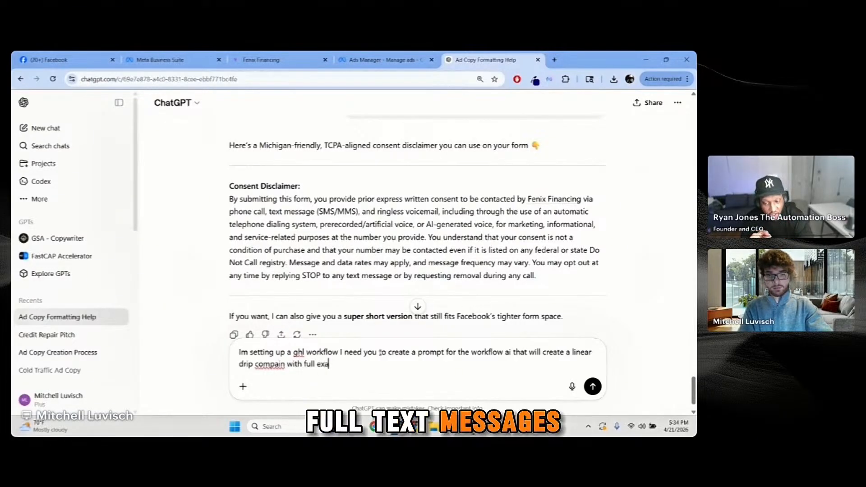
pyautogui.press('BackSpace')
pyautogui.press('BackSpace')
pyautogui.write('mails')
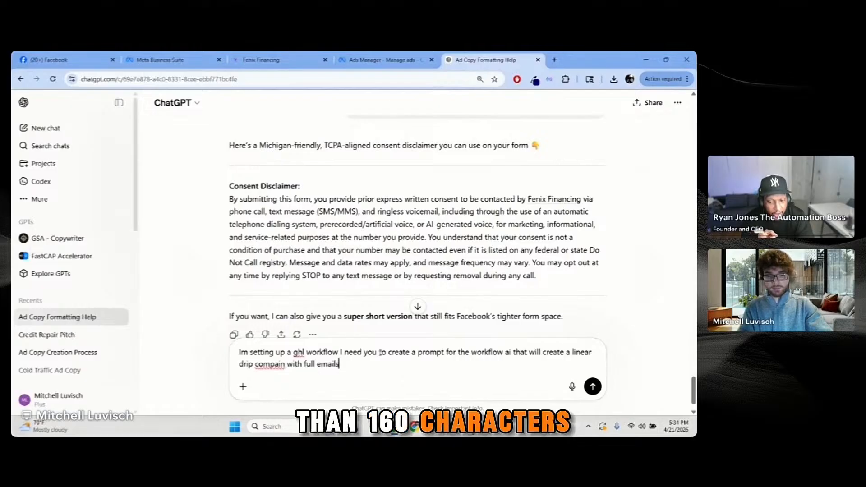
pyautogui.write(', full tex')
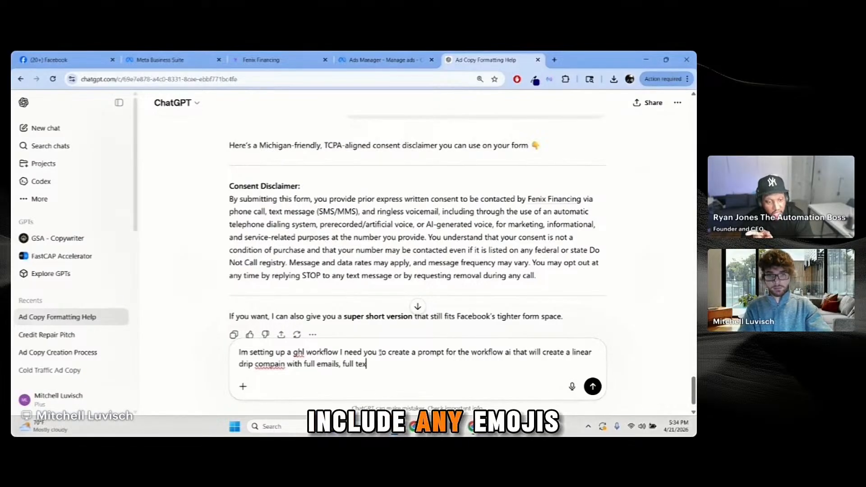
pyautogui.write('t message ')
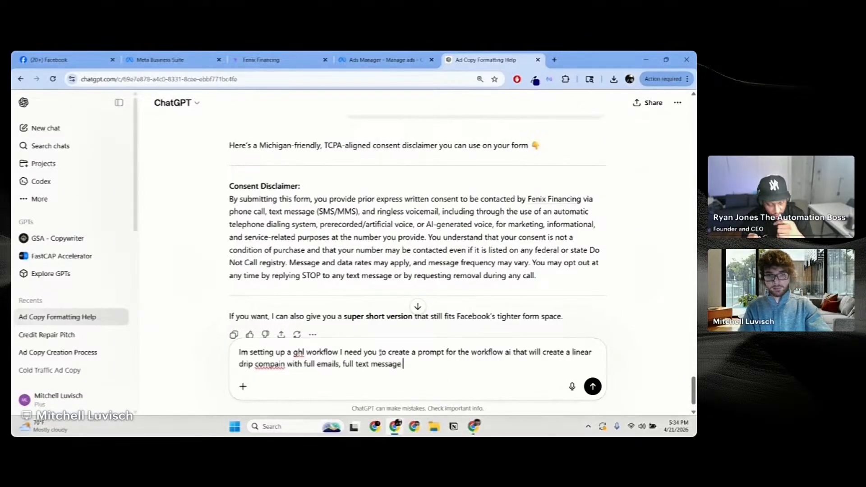
pyautogui.write('(')
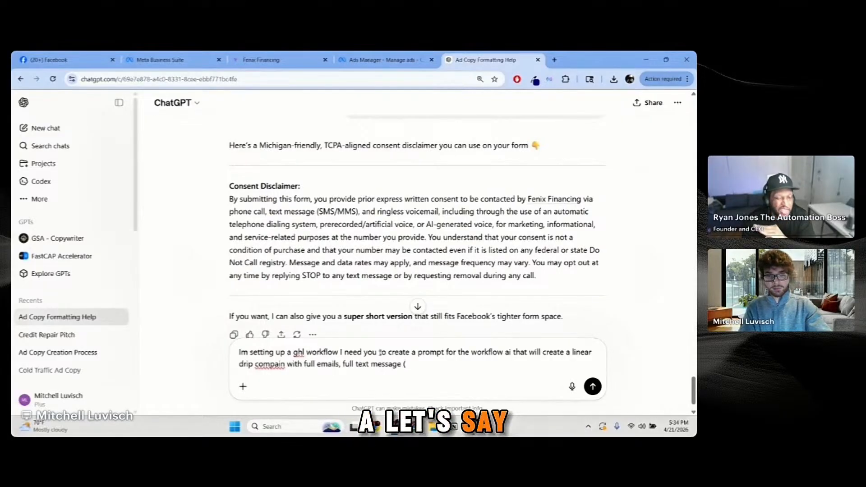
pyautogui.write('no more then ')
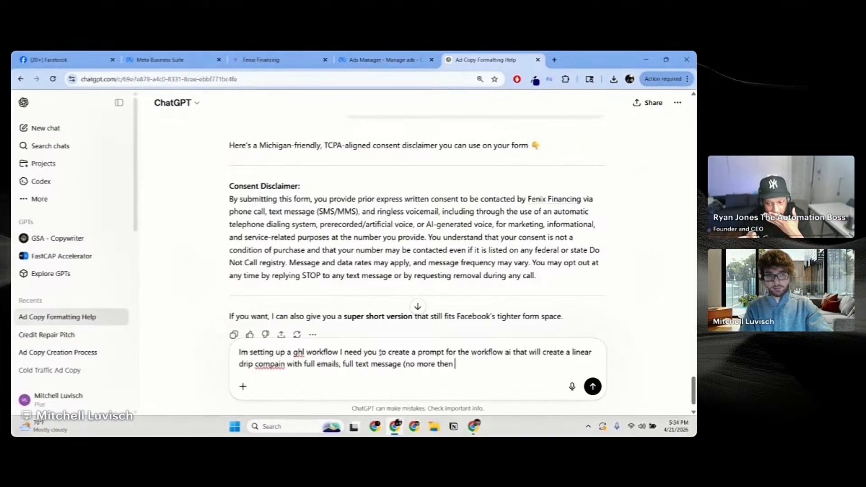
pyautogui.write('140 charac')
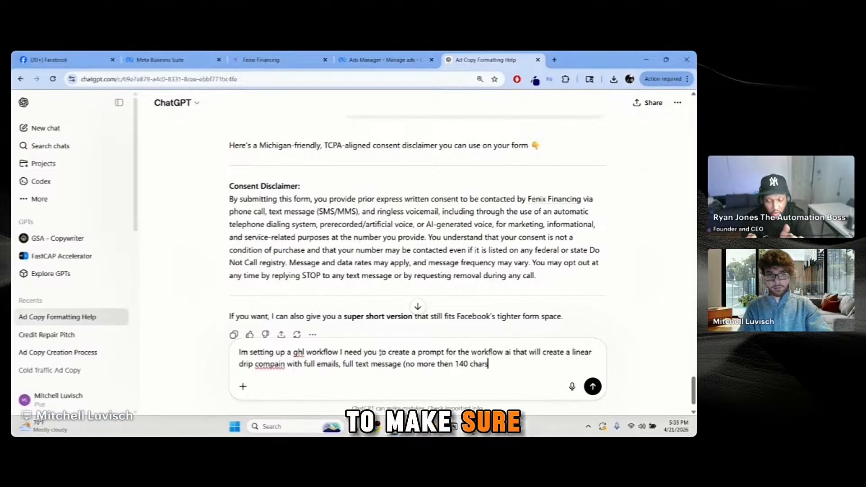
pyautogui.write('ters), ')
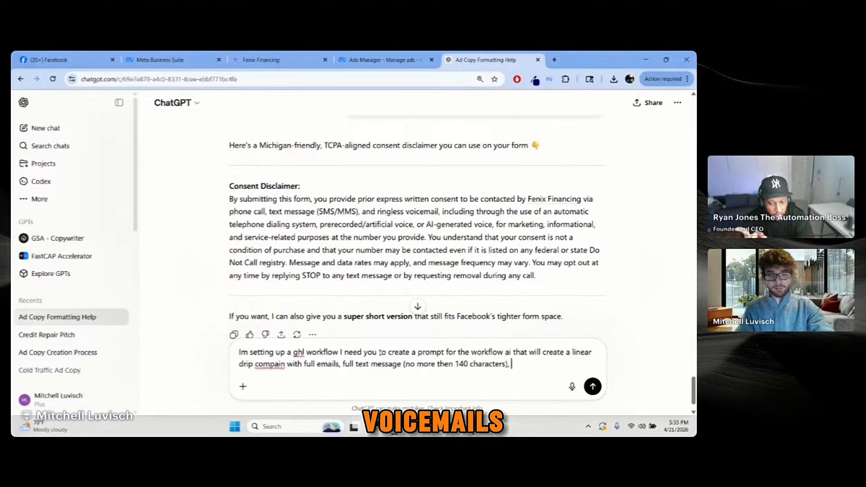
pyautogui.write('ringless v')
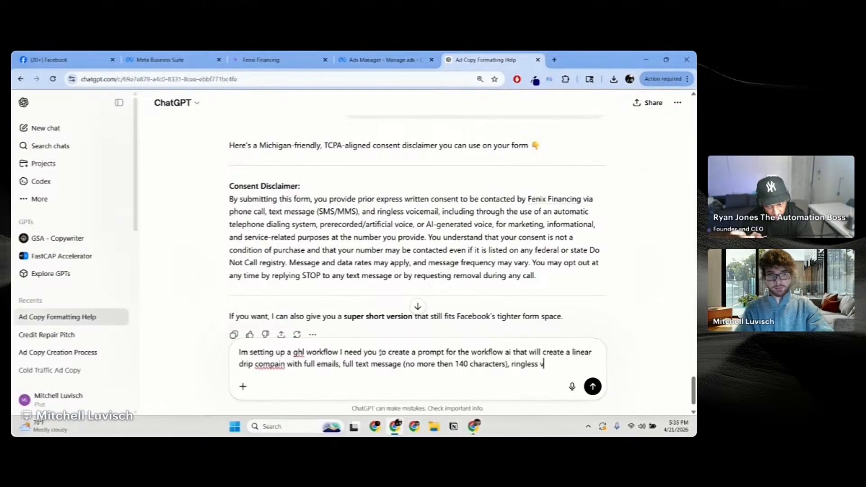
pyautogui.write('oicemails')
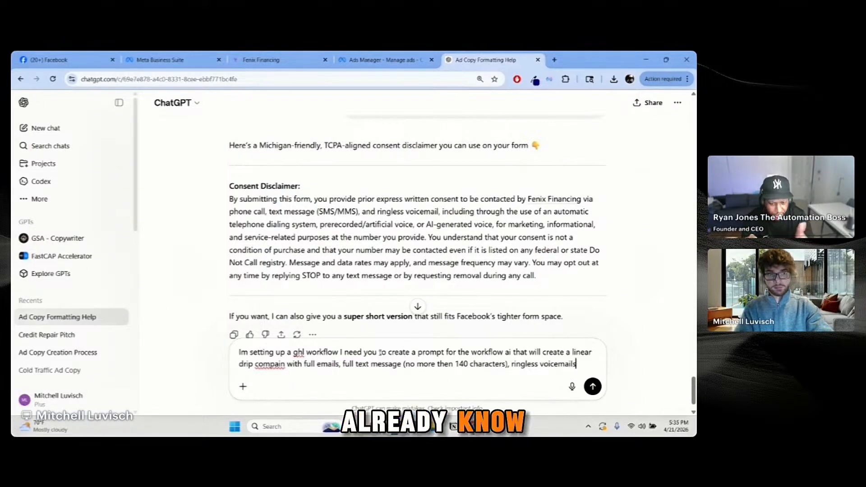
pyautogui.write(',')
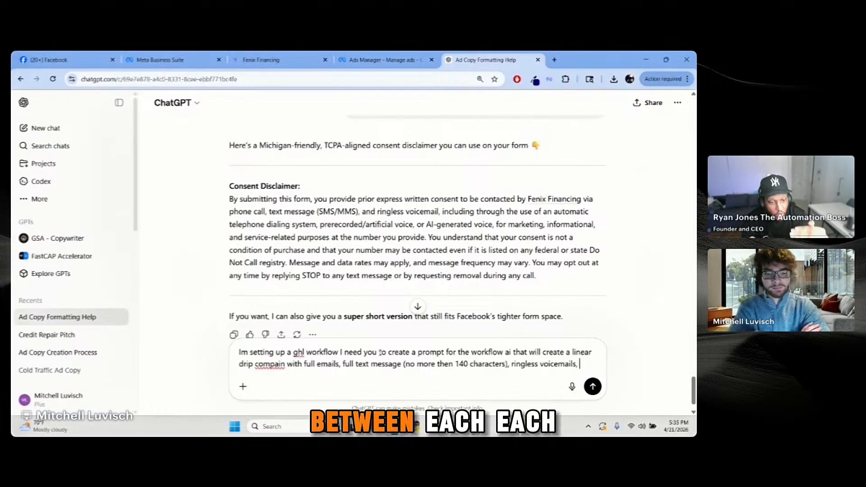
pyautogui.write('wait set')
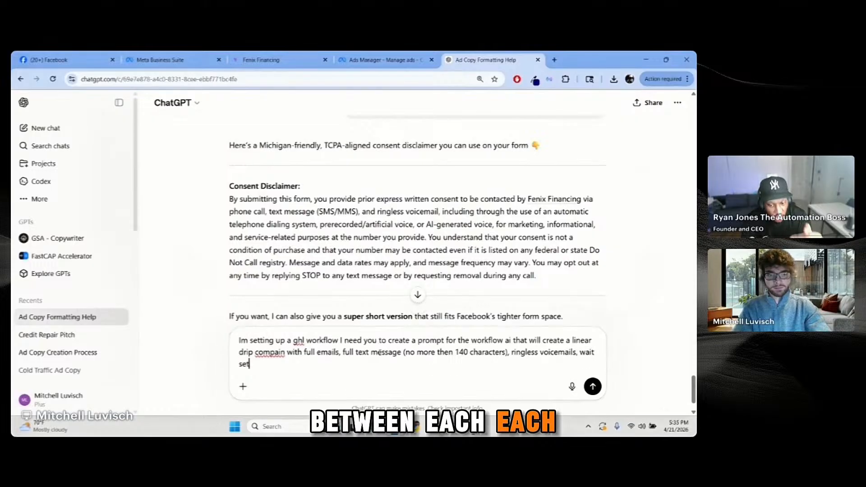
pyautogui.press('BackSpace')
pyautogui.press('BackSpace')
pyautogui.press('BackSpace')
pyautogui.press('BackSpace')
pyautogui.press('BackSpace')
pyautogui.press('BackSpace')
pyautogui.press('BackSpace')
pyautogui.press('BackSpace')
pyautogui.write('and')
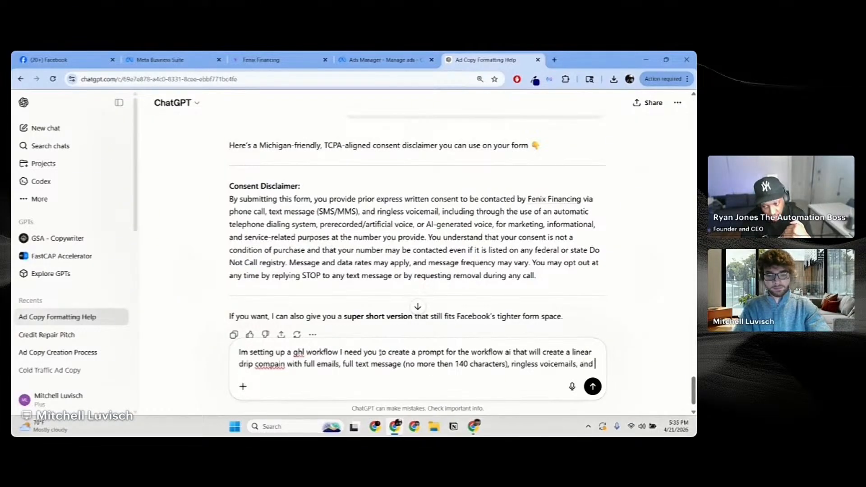
pyautogui.write(' make sure you wa')
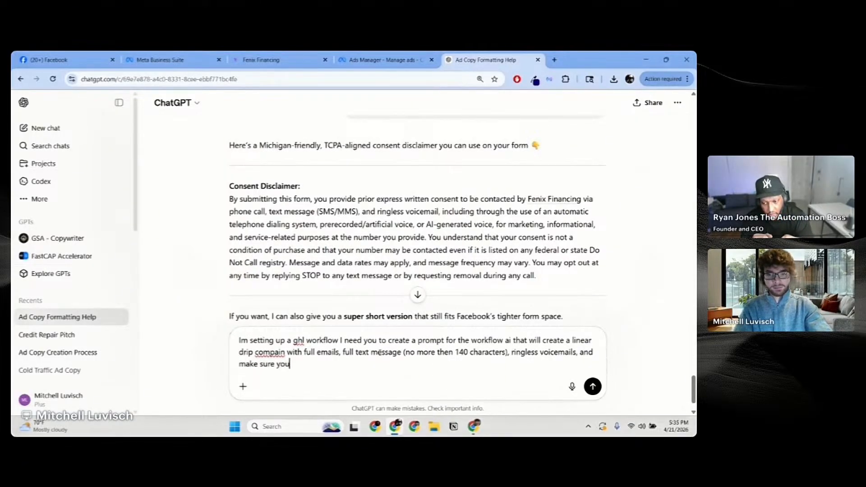
pyautogui.press('BackSpace')
pyautogui.press('BackSpace')
pyautogui.write('have w')
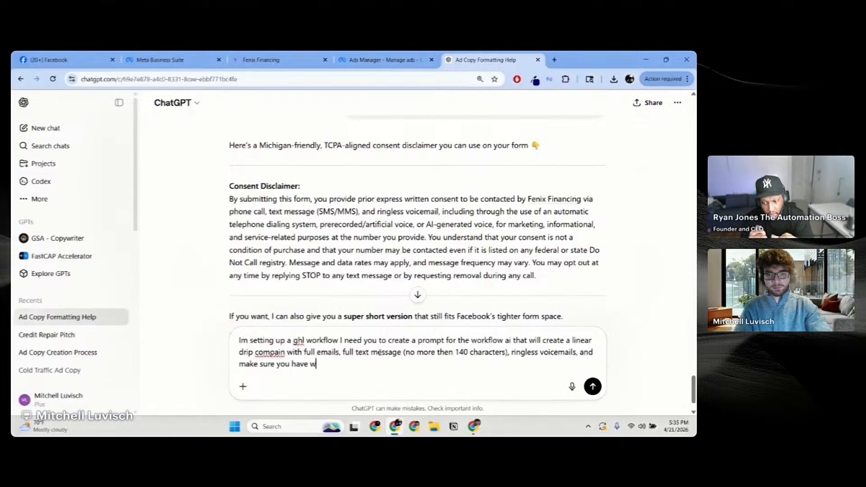
pyautogui.write('ait steps i')
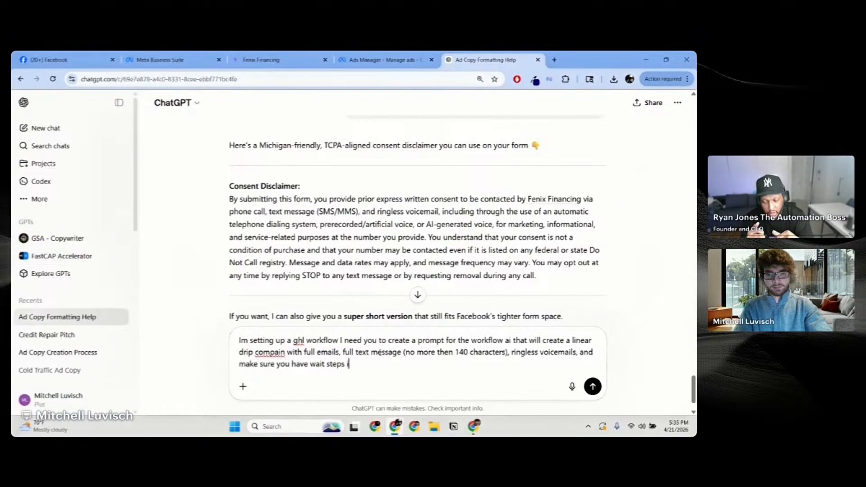
pyautogui.write('nbetw')
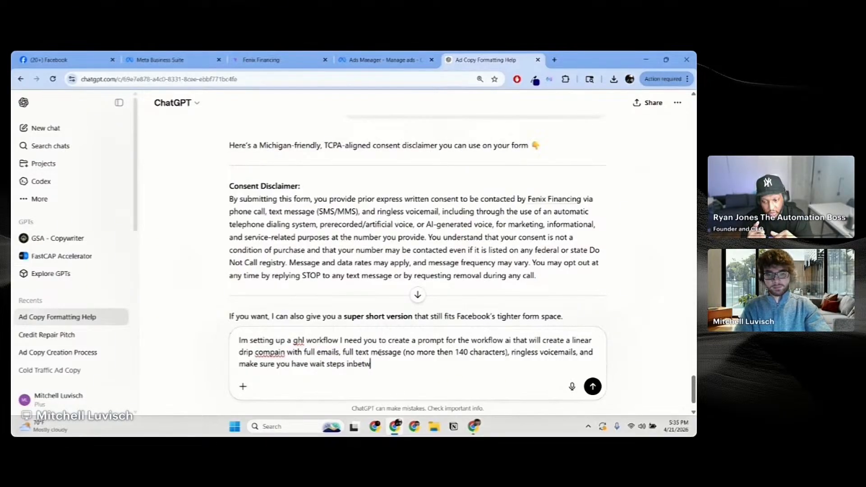
pyautogui.write('een each day')
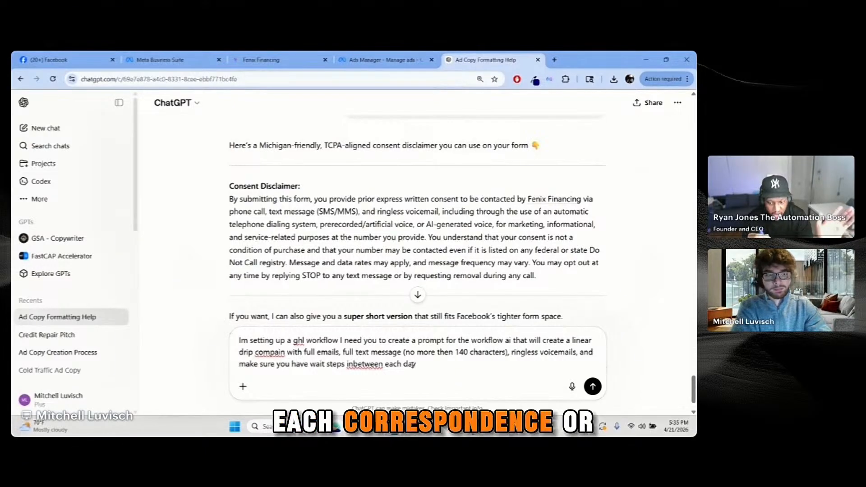
pyautogui.press('BackSpace')
pyautogui.press('BackSpace')
pyautogui.press('BackSpace')
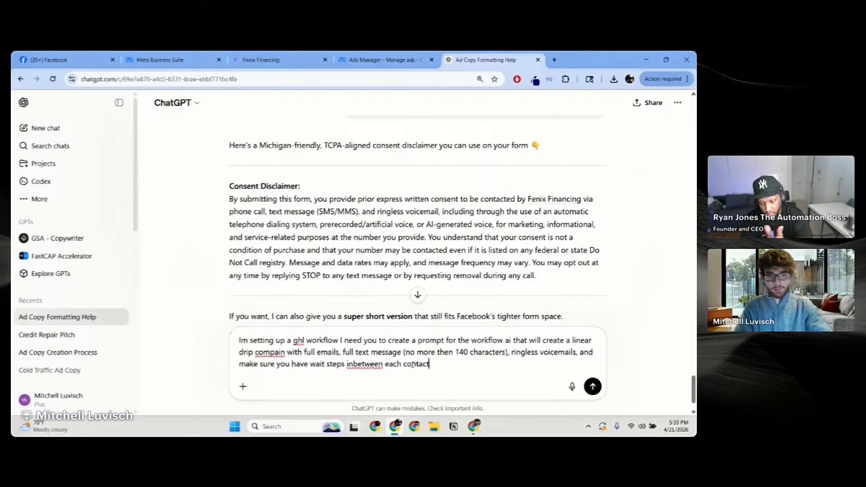
pyautogui.write('contact mad')
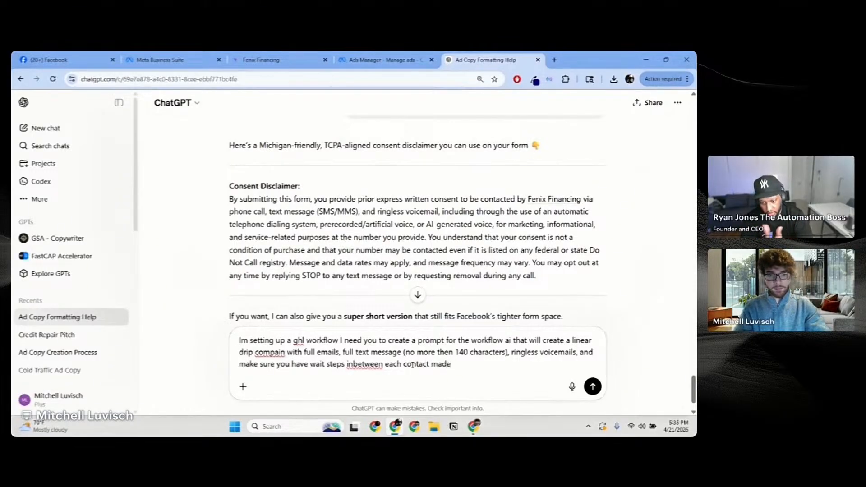
pyautogui.write('e')
pyautogui.press('Return')
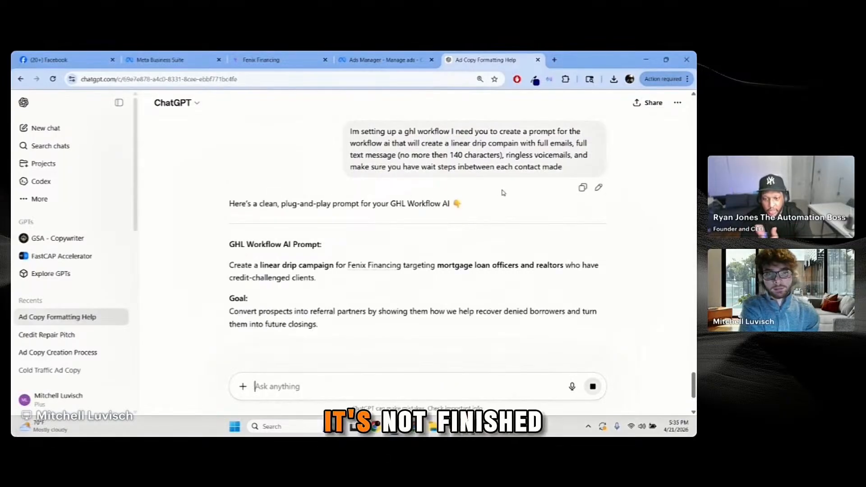
# Step: Copy the sent drip-campaign request into a new ChatGPT message and look over the reply
pyautogui.moveTo(563, 169); pyautogui.dragTo(333, 130)
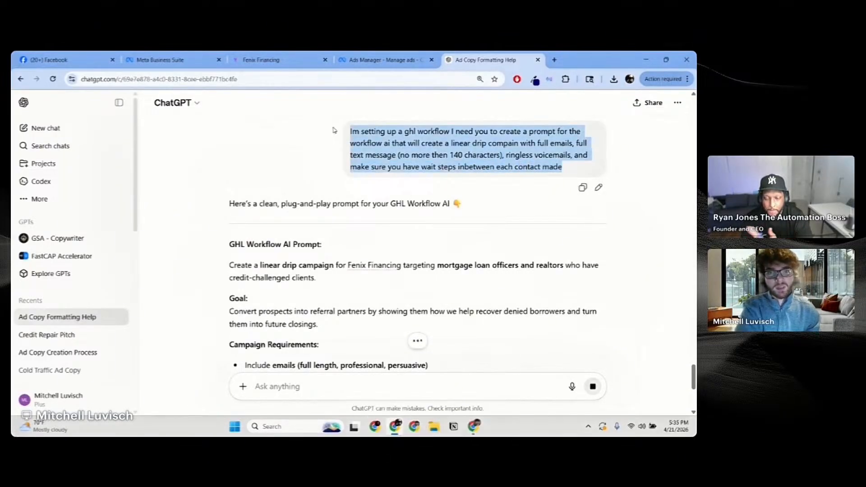
pyautogui.hotkey('ctrl', 'c')
pyautogui.click(452, 386)
pyautogui.hotkey('ctrl', 'v')
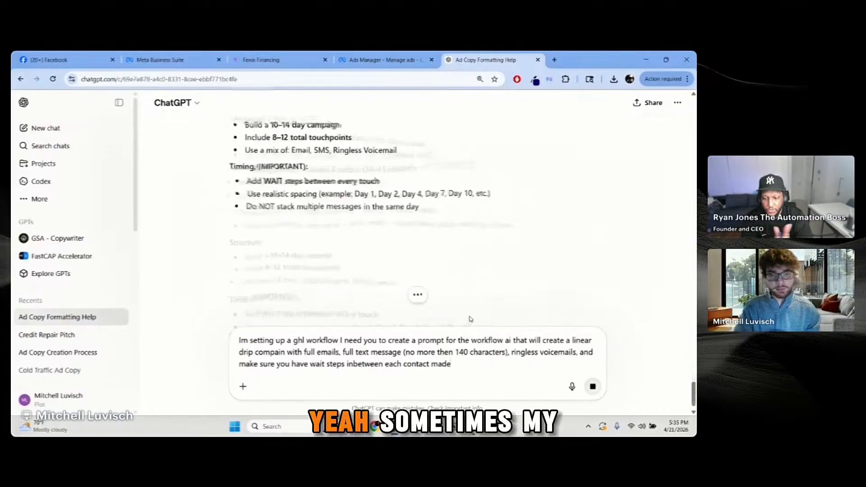
pyautogui.scroll(6, 474, 307)
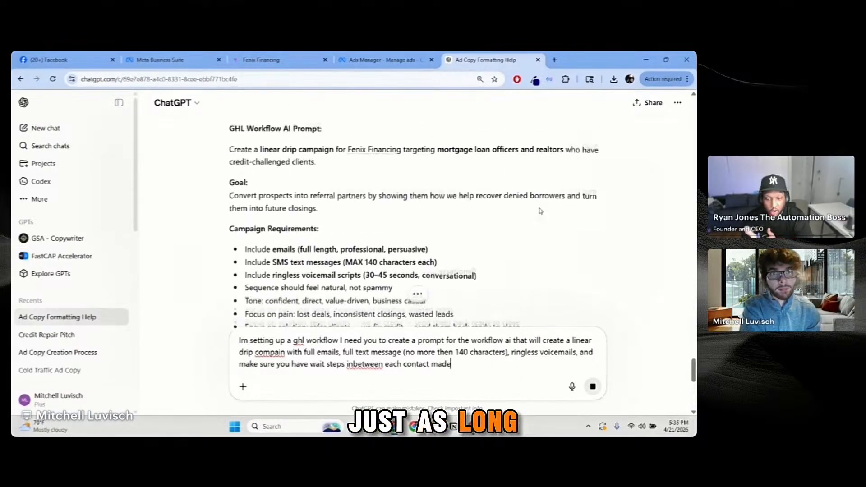
pyautogui.scroll(2, 528, 203)
pyautogui.scroll(-8, 506, 245)
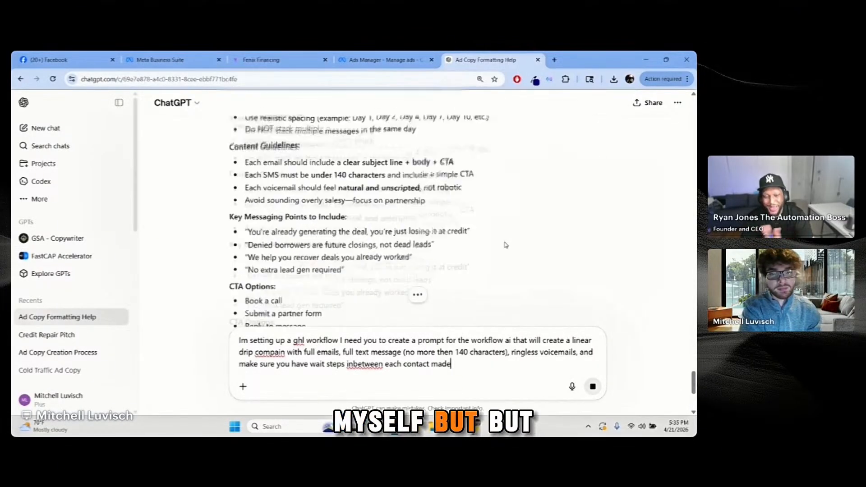
pyautogui.scroll(-4, 506, 245)
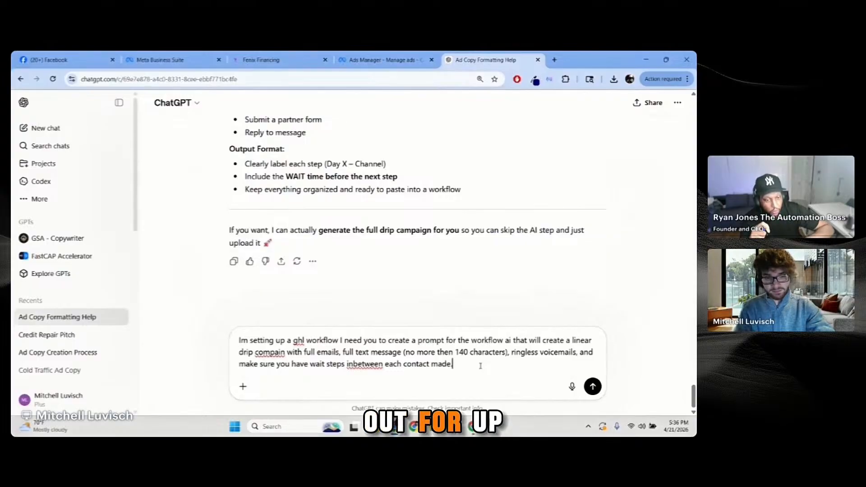
# Step: Add that the workflow/follow-up runs 12 months, starting heavy and getting lighter over time
pyautogui.write('I nee')
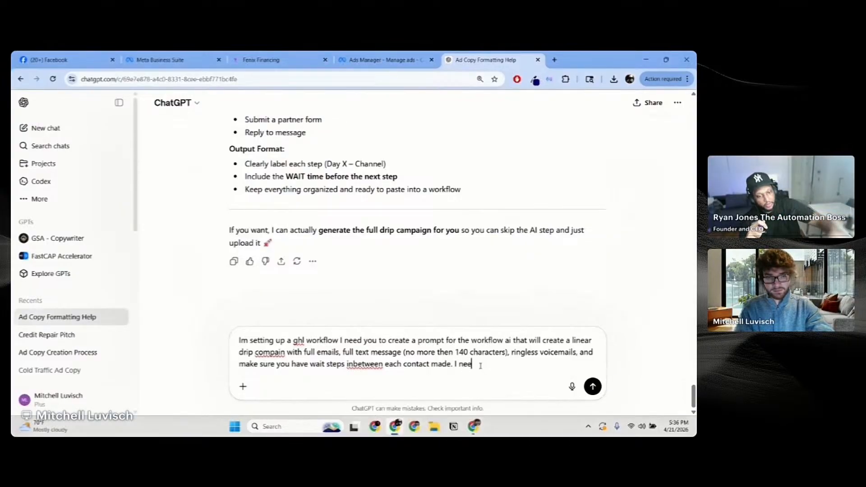
pyautogui.write('d this work')
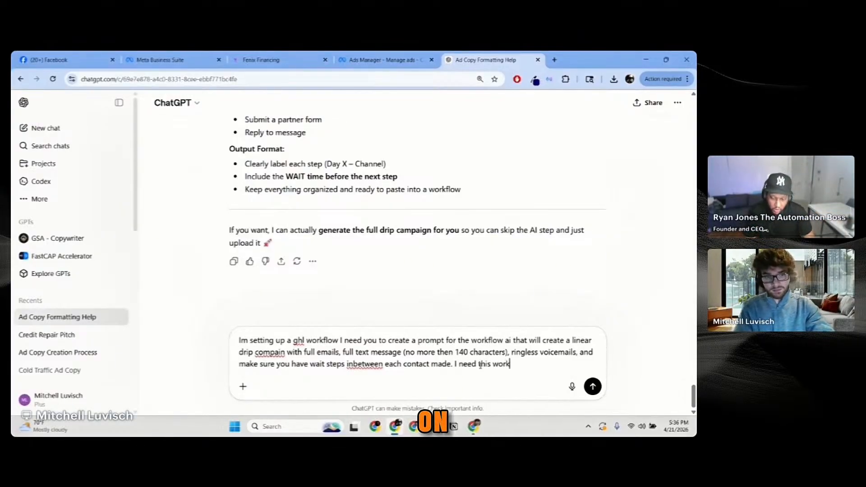
pyautogui.write('flow')
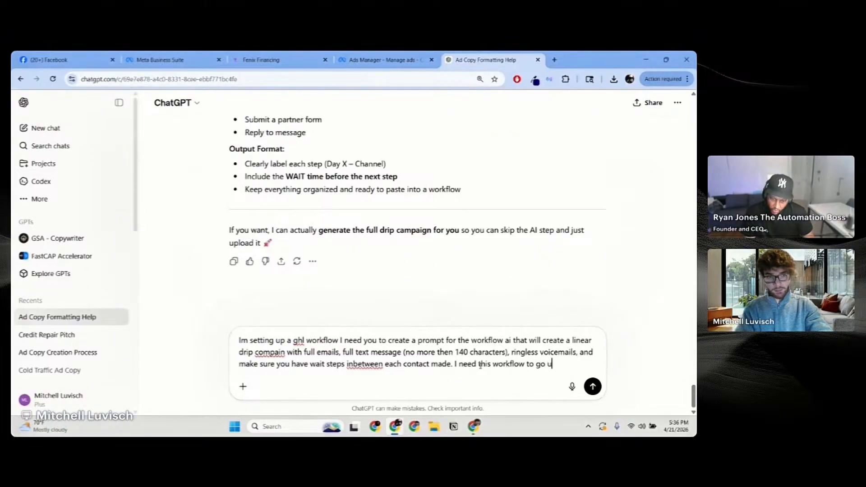
pyautogui.write('to go out to 12')
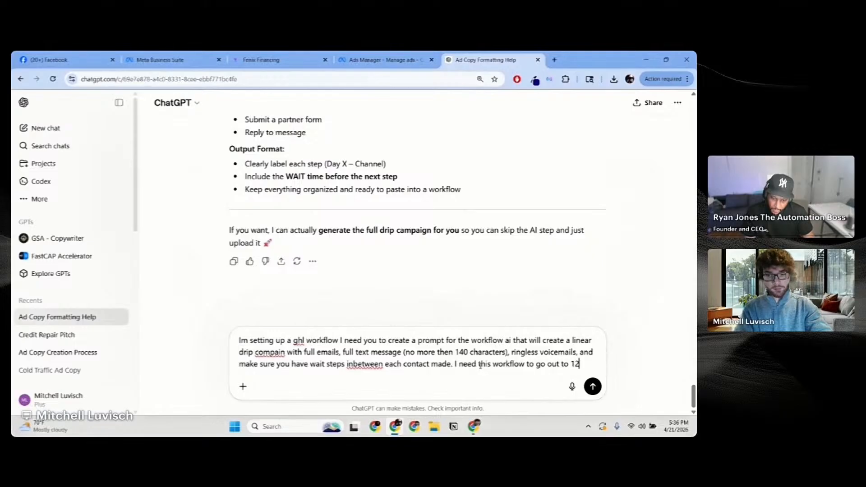
pyautogui.write(' months,')
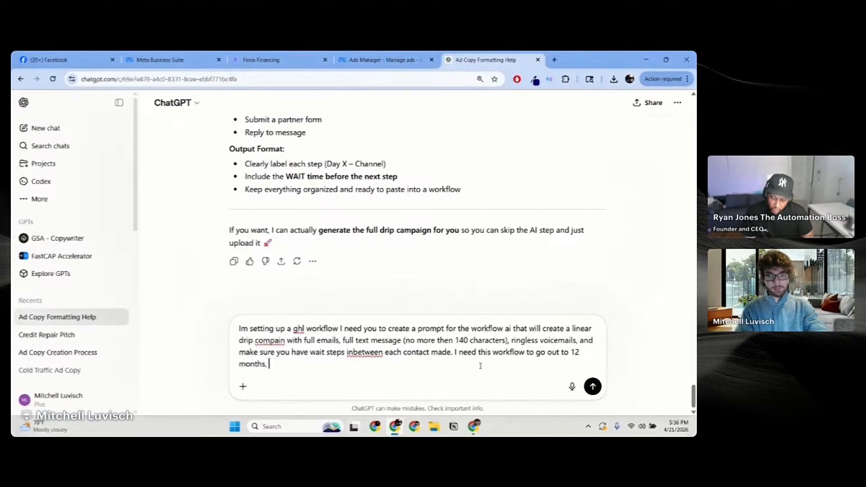
pyautogui.click(527, 353)
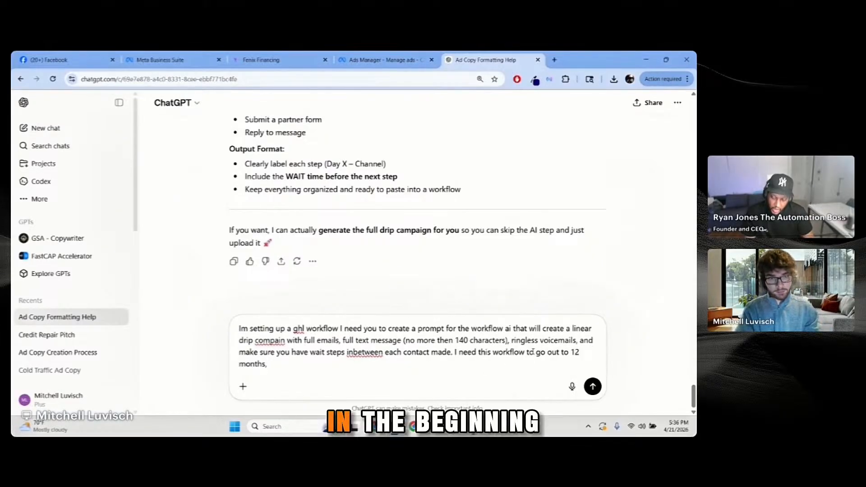
pyautogui.write('workflow/follow up')
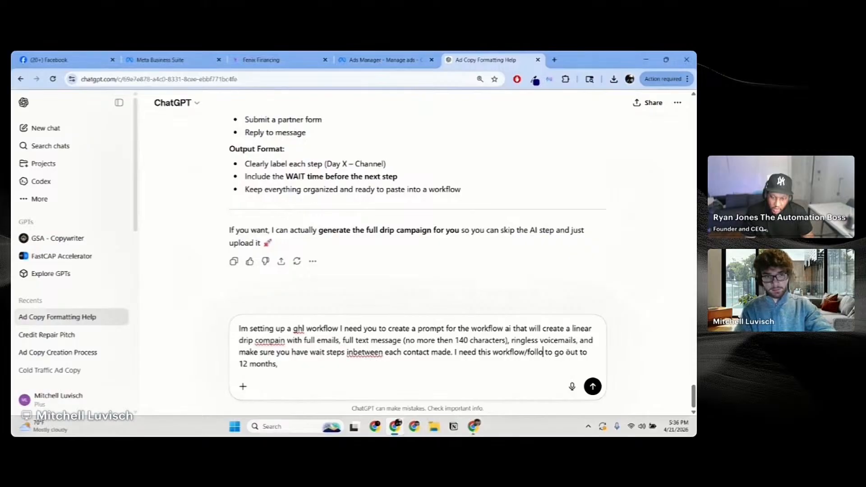
pyautogui.click(569, 364)
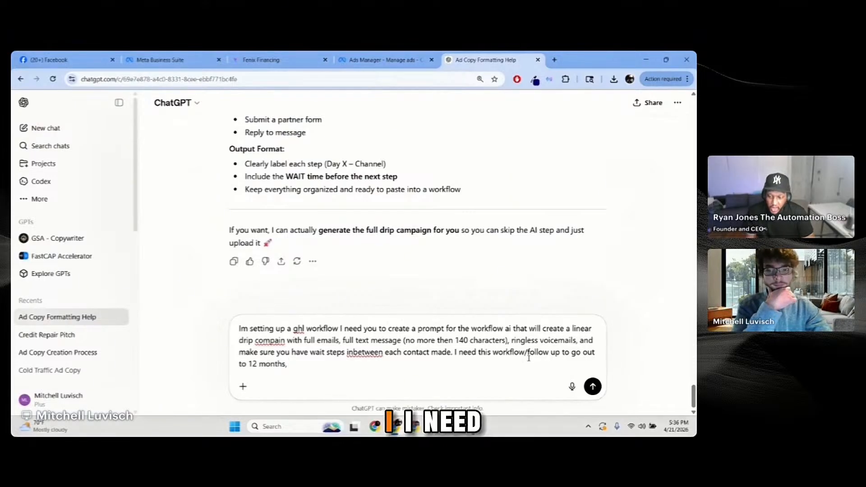
pyautogui.write('in the b')
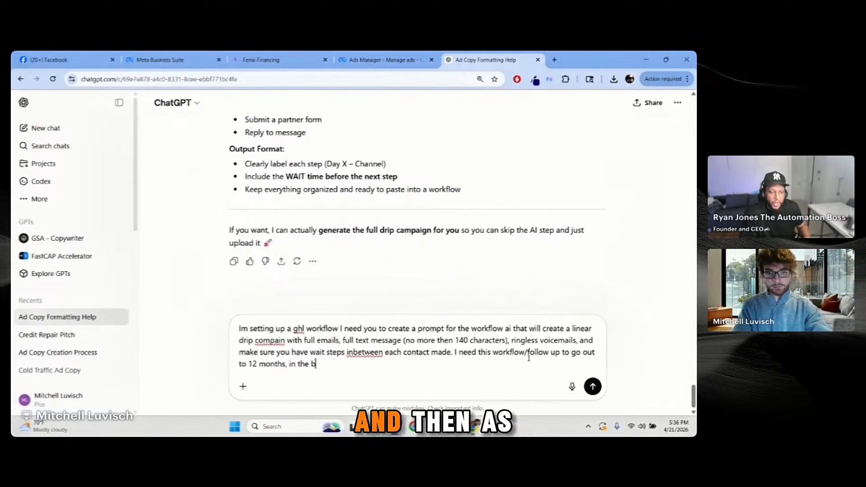
pyautogui.write('eggai')
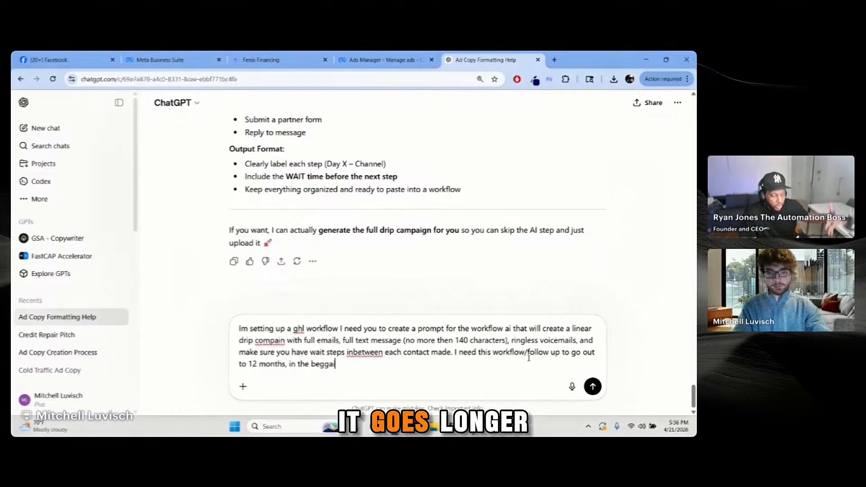
pyautogui.press('BackSpace')
pyautogui.press('BackSpace')
pyautogui.write('ening')
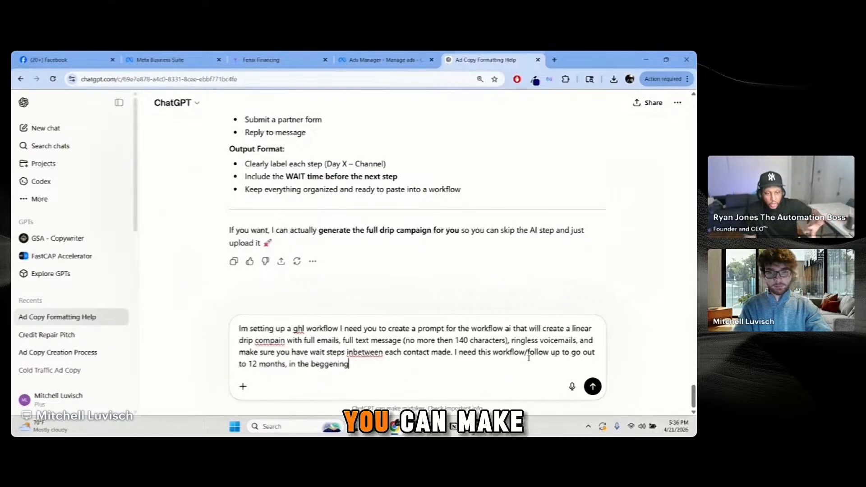
pyautogui.write(' of the drip')
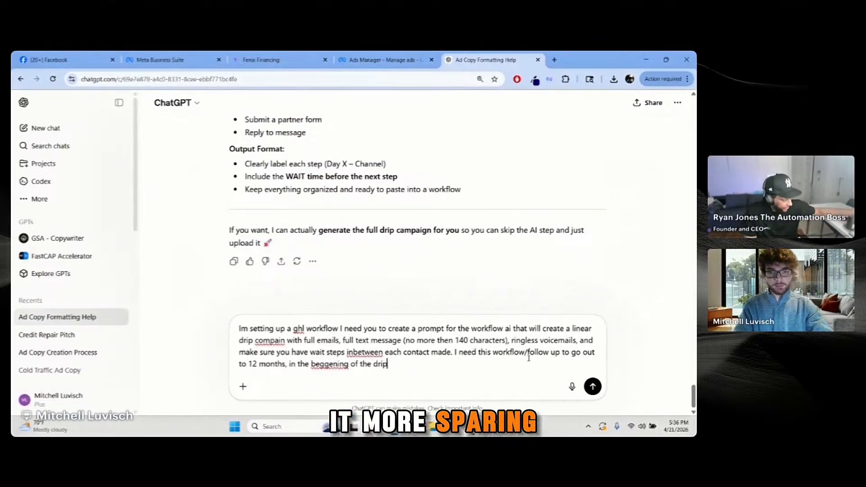
pyautogui.write(' compain')
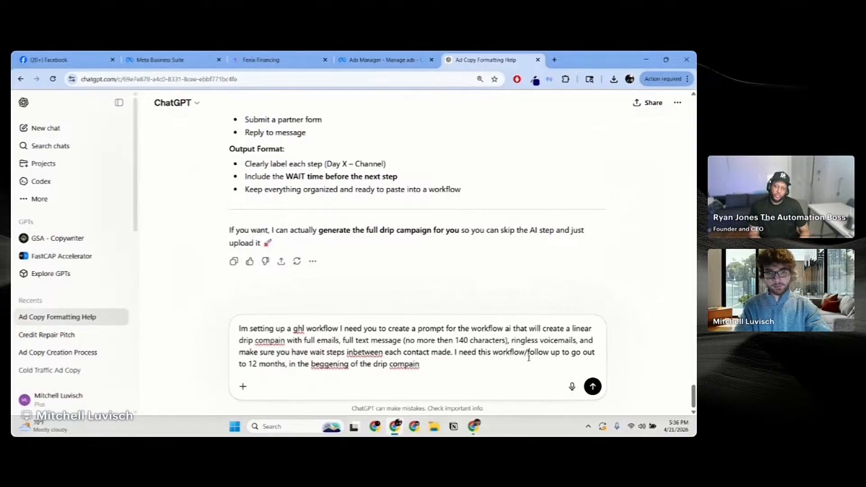
pyautogui.write(' i need')
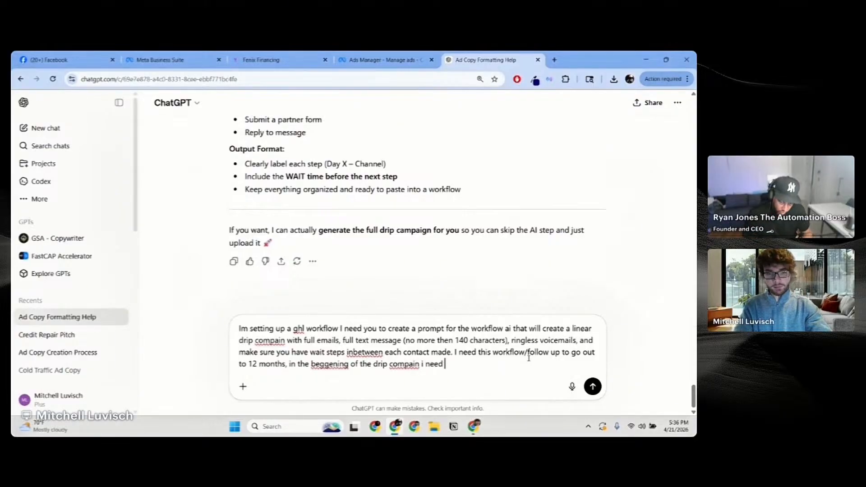
pyautogui.write(' it to be')
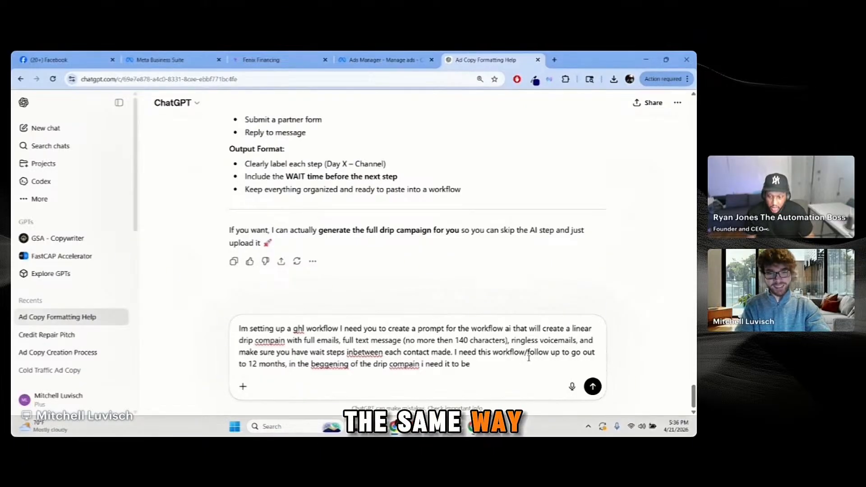
pyautogui.press('BackSpace')
pyautogui.press('BackSpace')
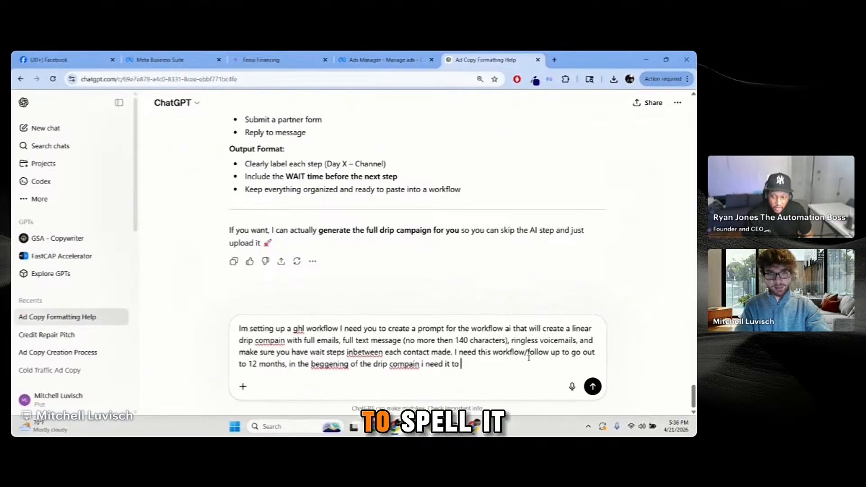
pyautogui.write('sra')
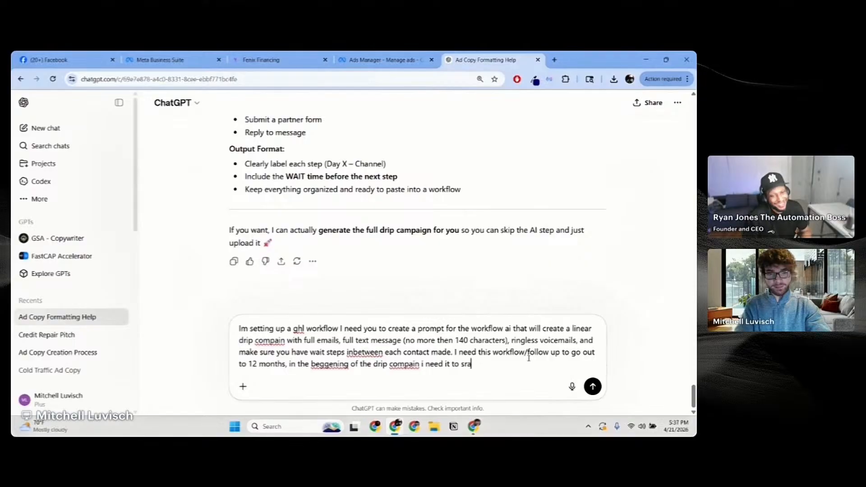
pyautogui.press('BackSpace')
pyautogui.press('BackSpace')
pyautogui.write('tart')
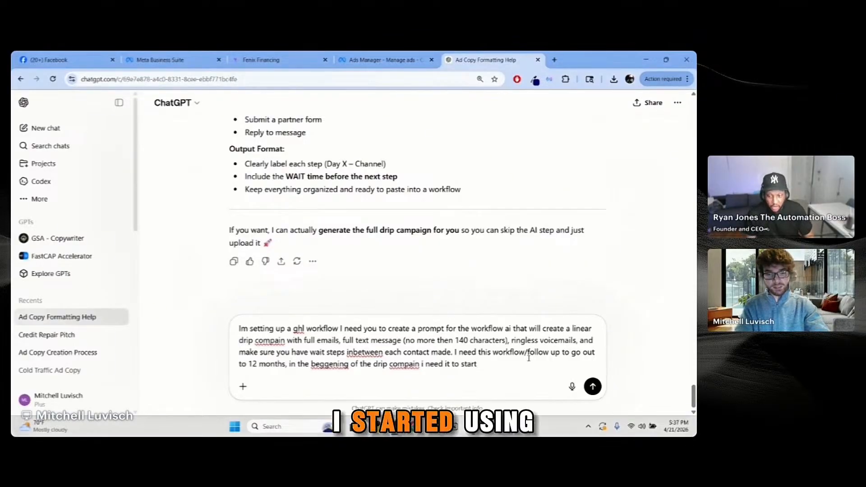
pyautogui.write(' heavy and th')
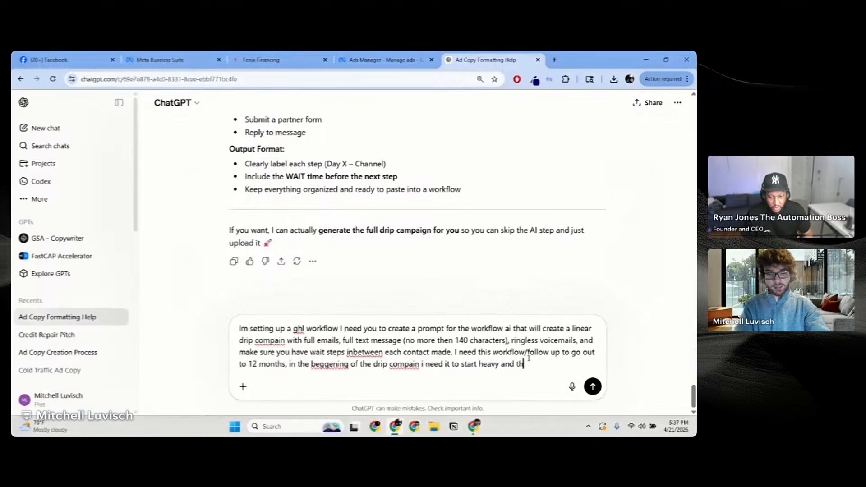
pyautogui.write('en become')
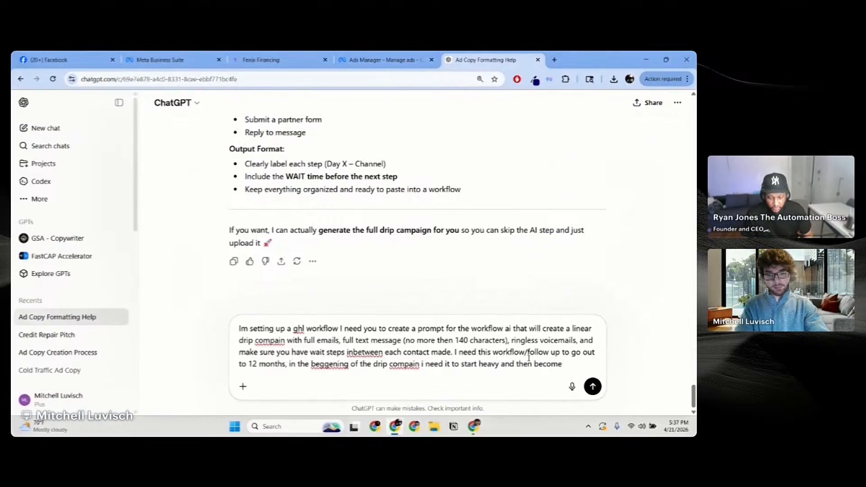
pyautogui.write(' lighter a')
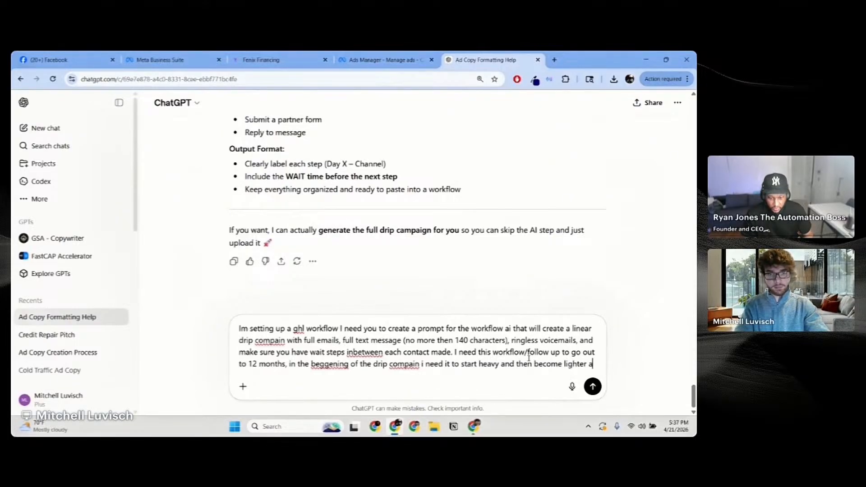
pyautogui.write('s time goes on. ')
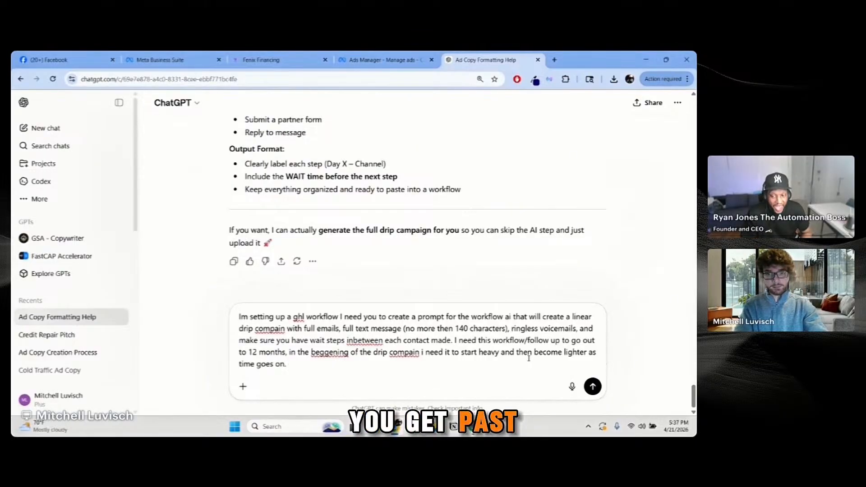
pyautogui.write('ONce')
pyautogui.press('BackSpace')
pyautogui.press('BackSpace')
pyautogui.press('BackSpace')
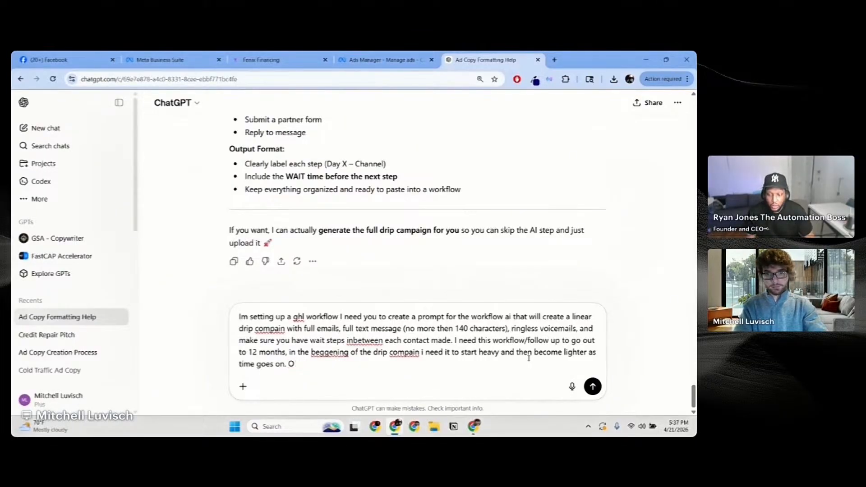
# Step: Add email-only sends after day 90, the 1-2 extra monthly closings goal, and basic credit-repair tips
pyautogui.write('nce your past ')
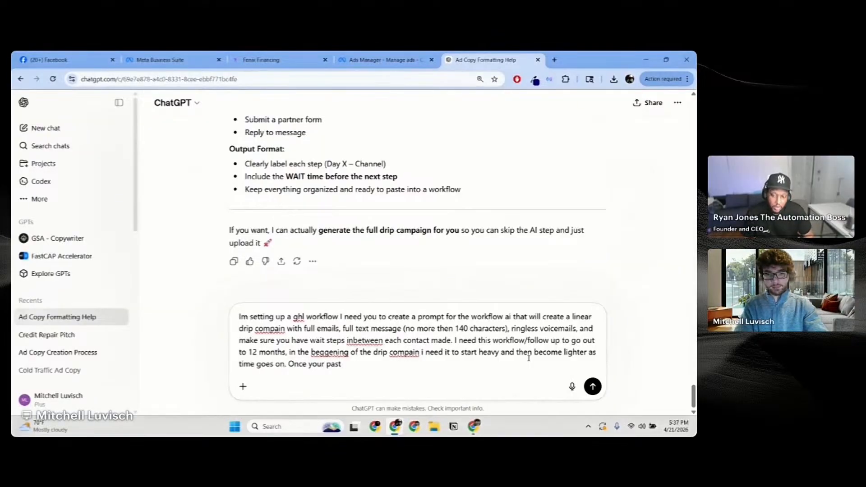
pyautogui.write('day 90')
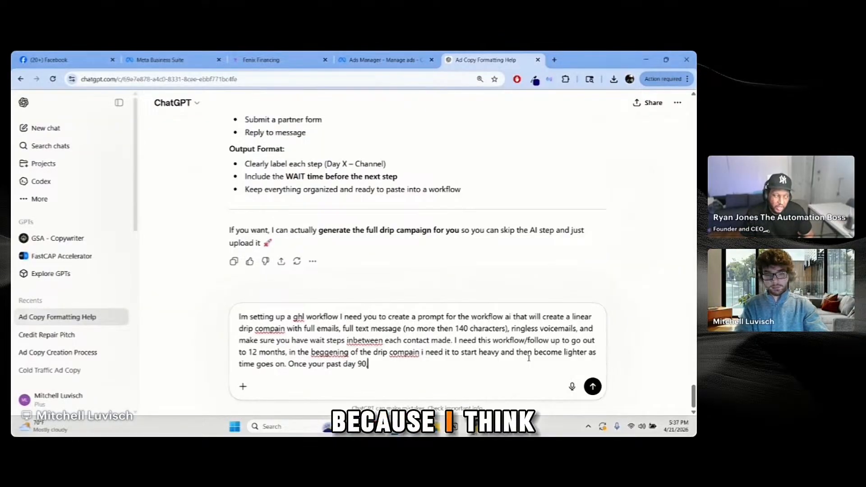
pyautogui.write(', only send emails')
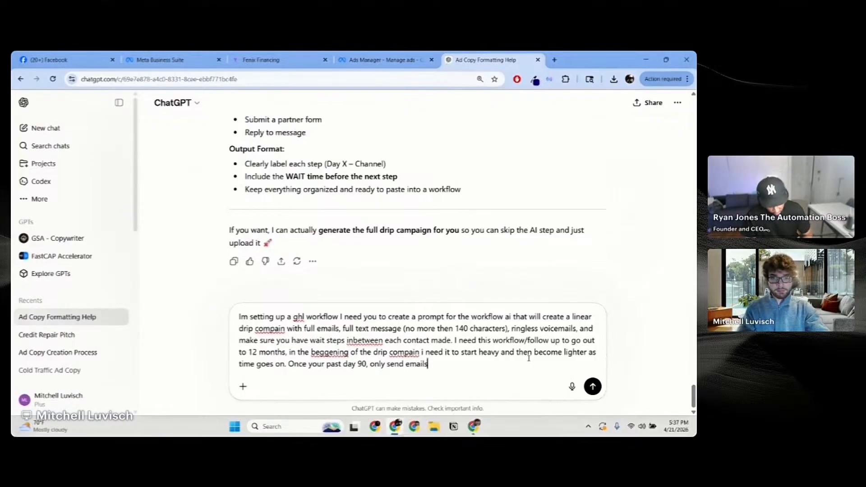
pyautogui.write('but ma')
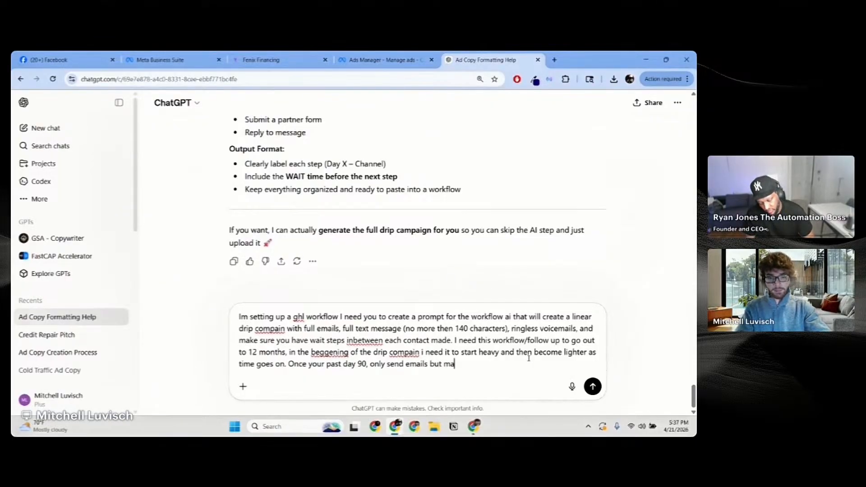
pyautogui.write('ke sure the co')
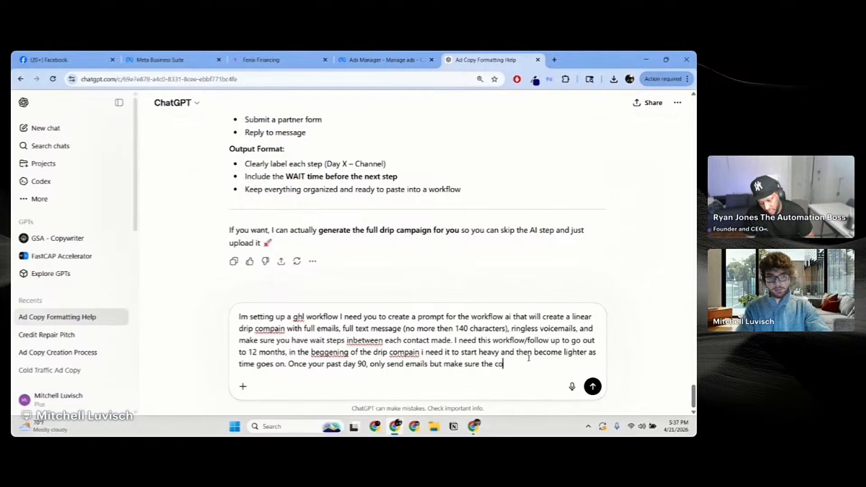
pyautogui.write('mpain')
pyautogui.write(' i')
pyautogui.write('till goes ')
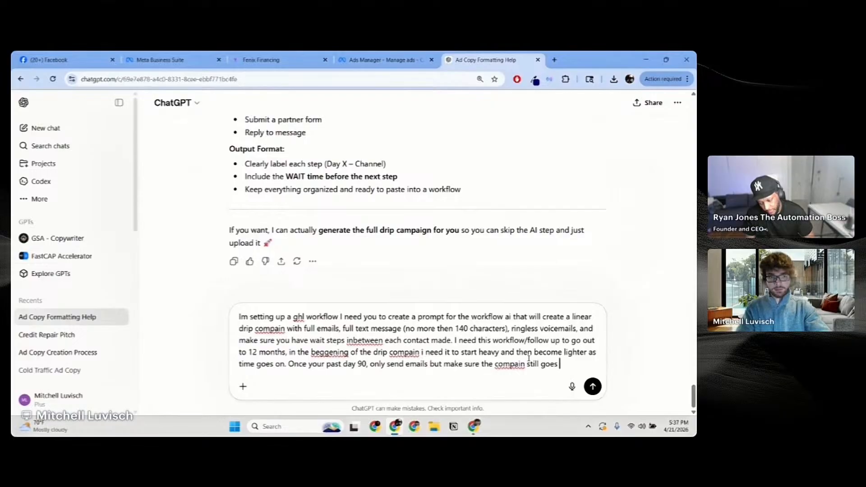
pyautogui.write('out for the t')
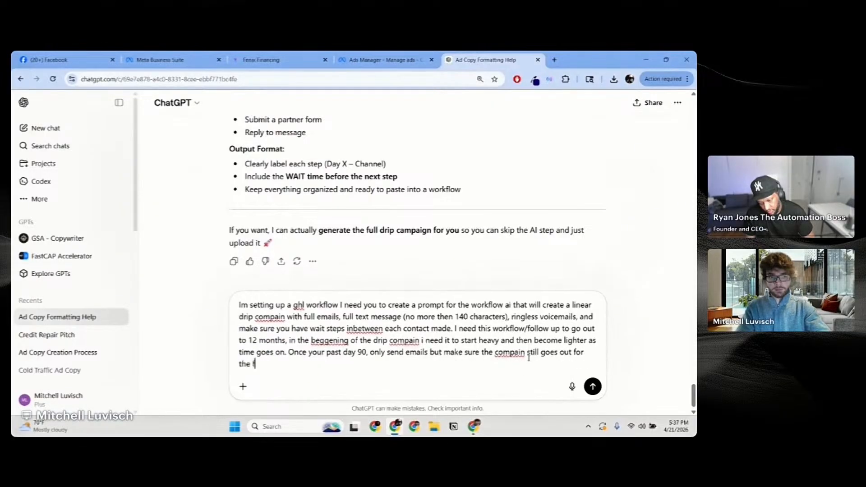
pyautogui.write('ull 12 months.')
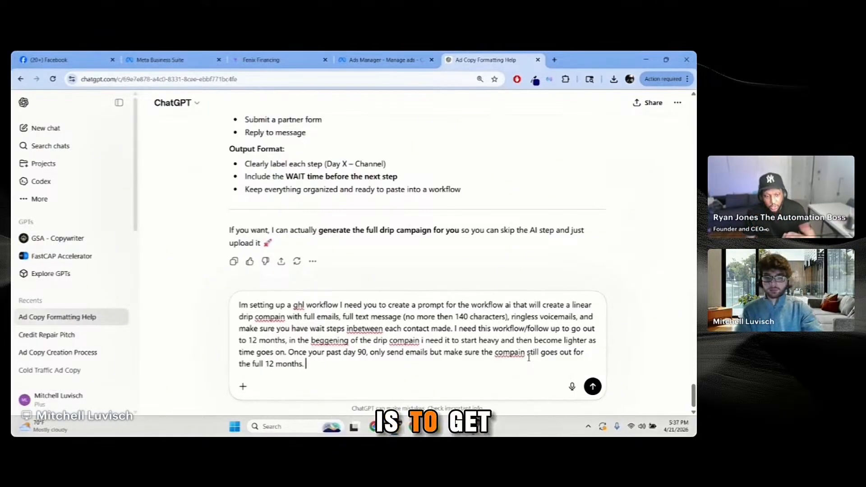
pyautogui.write('the whole goa')
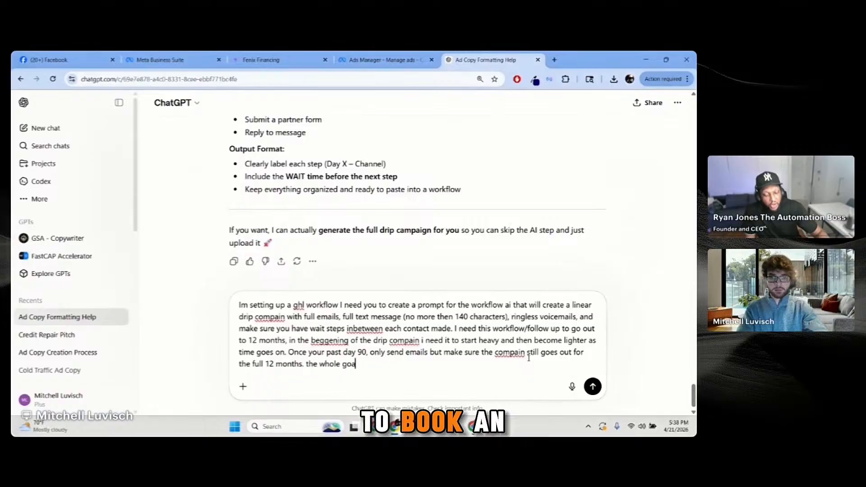
pyautogui.write('l for this')
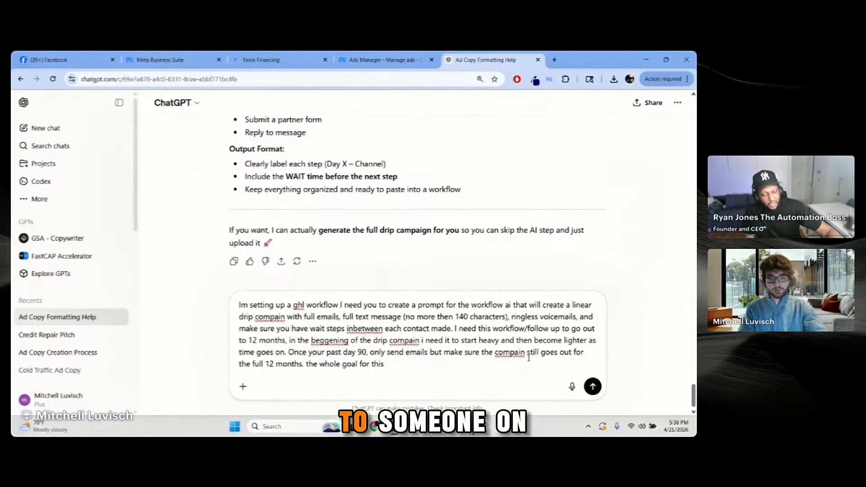
pyautogui.write(' workflow is ')
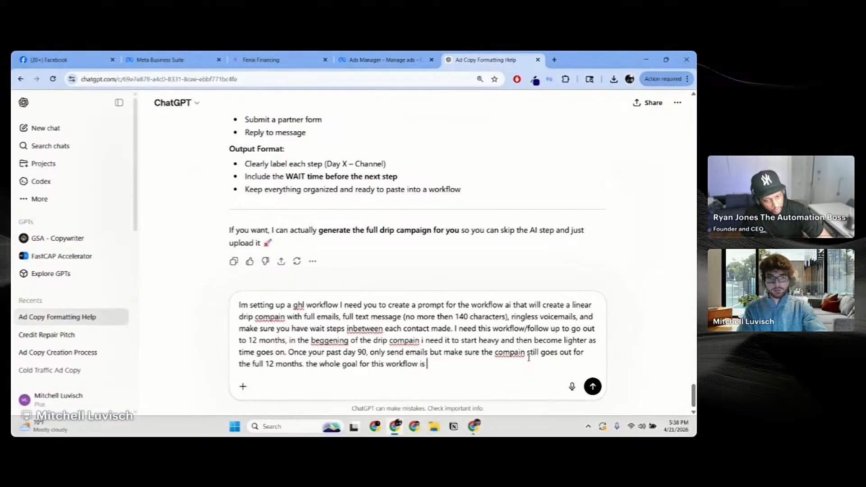
pyautogui.write('t')
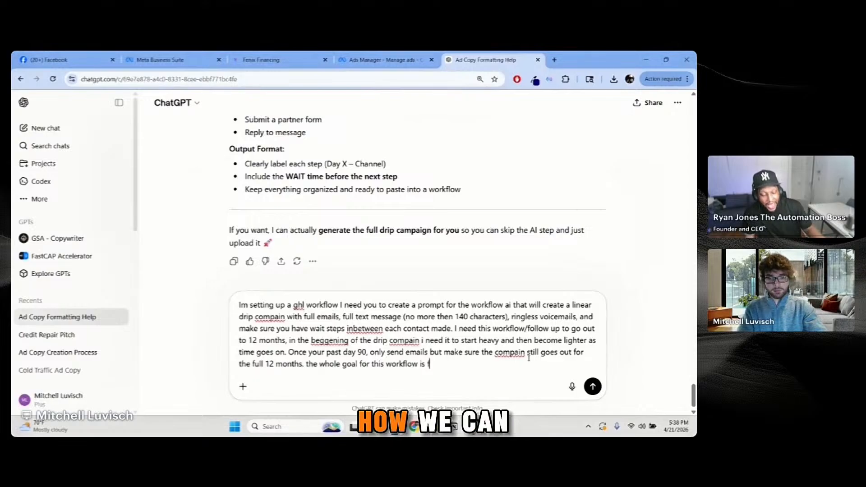
pyautogui.write('or it to book')
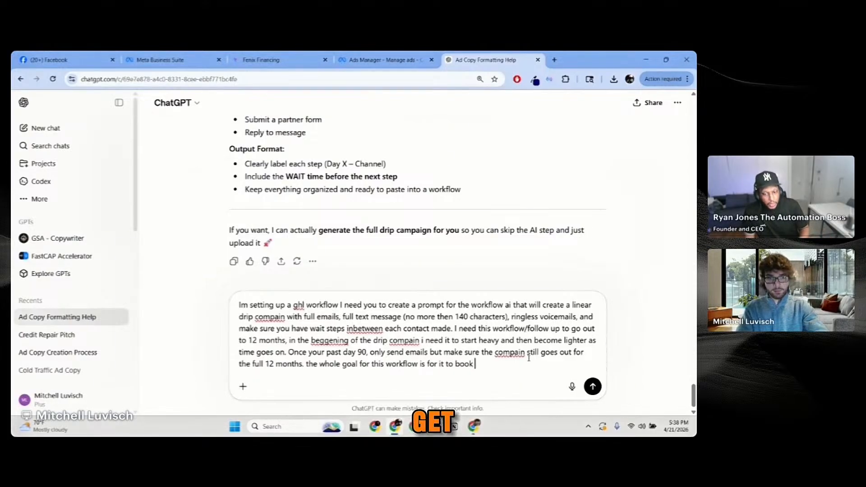
pyautogui.write(' a')
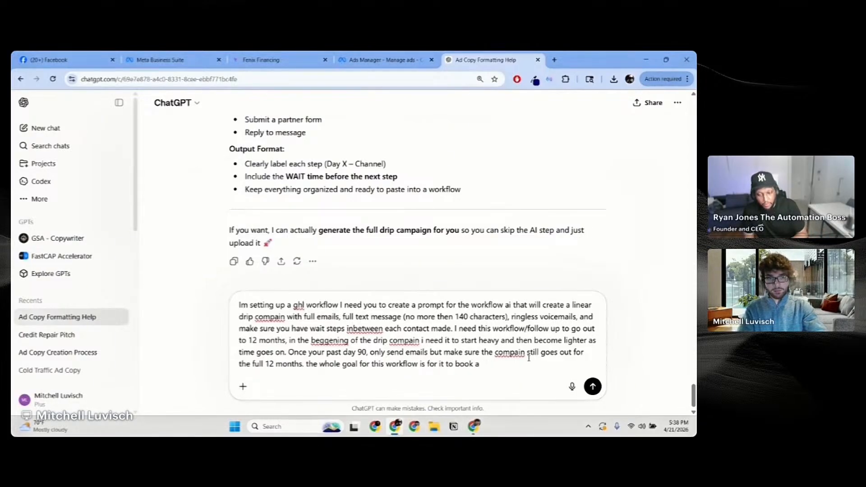
pyautogui.write(' p appointm')
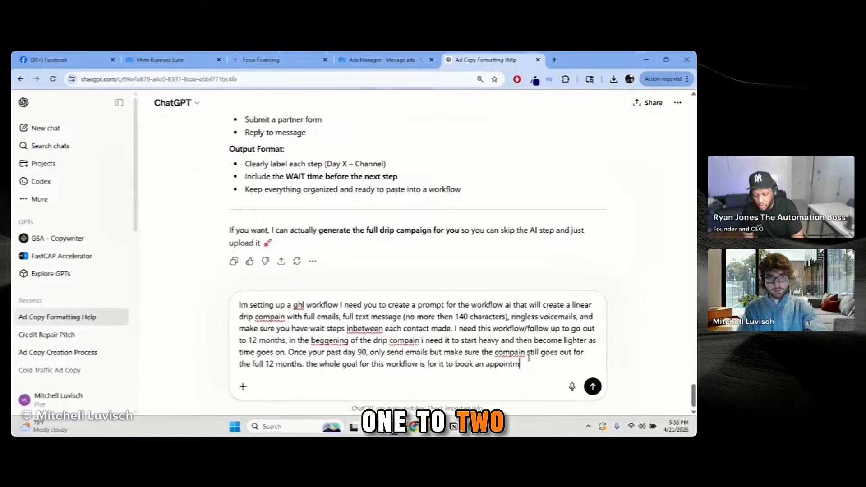
pyautogui.write('ent with some')
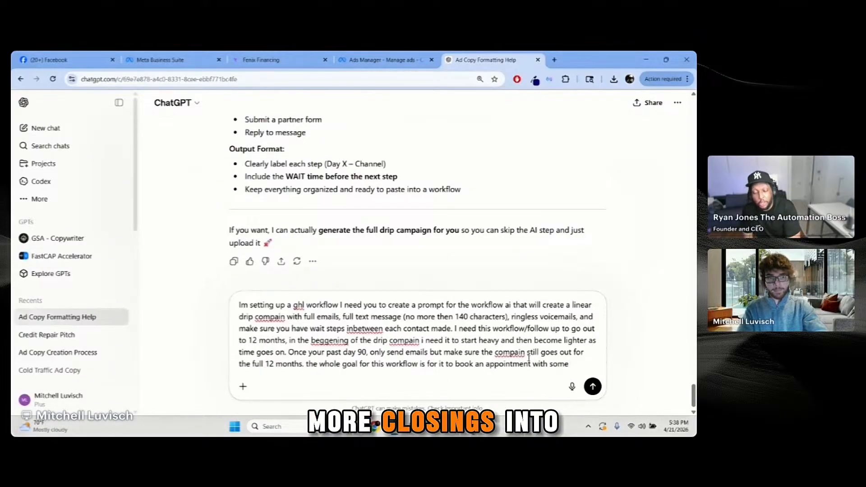
pyautogui.write('one on')
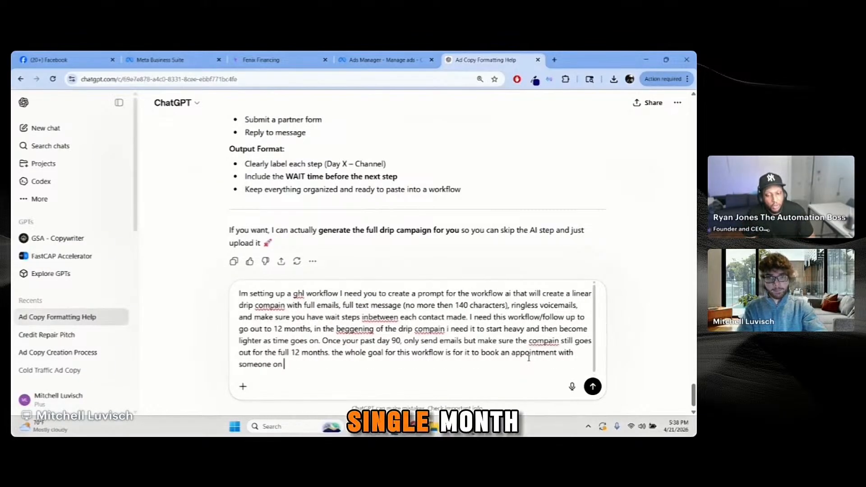
pyautogui.write(' our team')
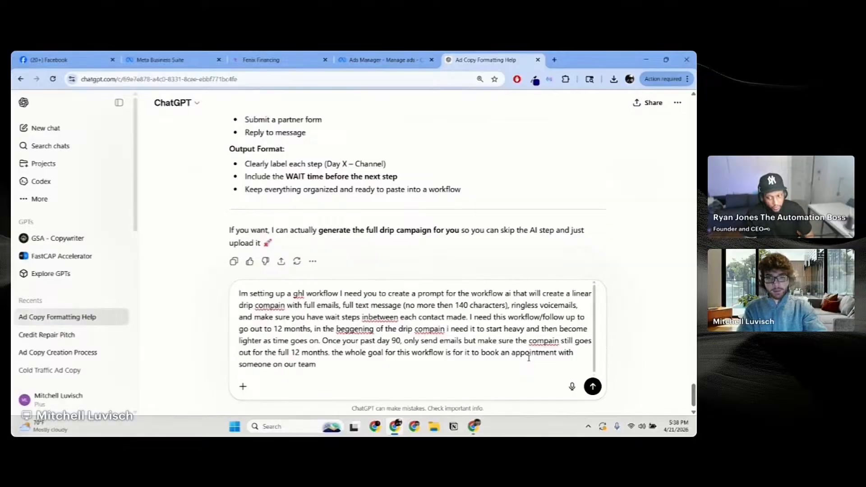
pyautogui.write(' where')
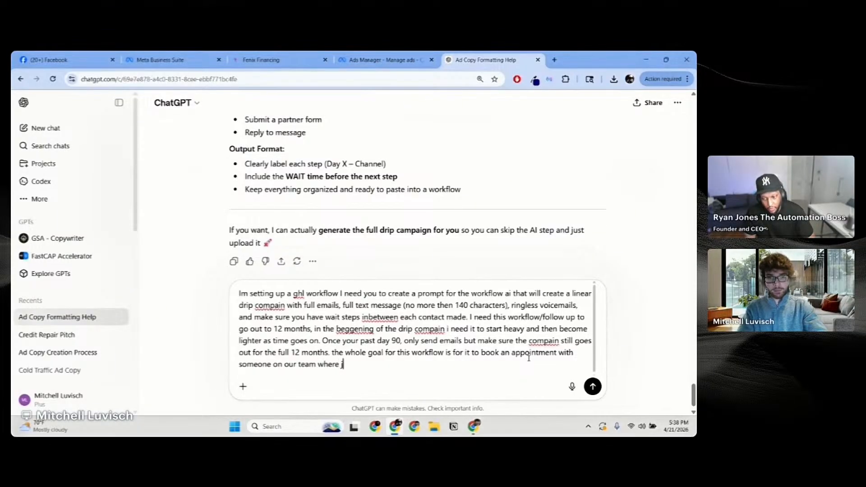
pyautogui.write(' we can show')
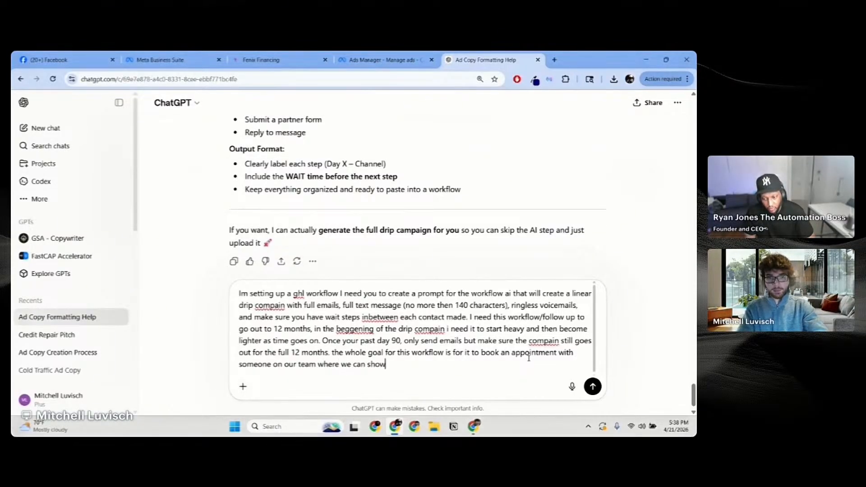
pyautogui.write(' them how ')
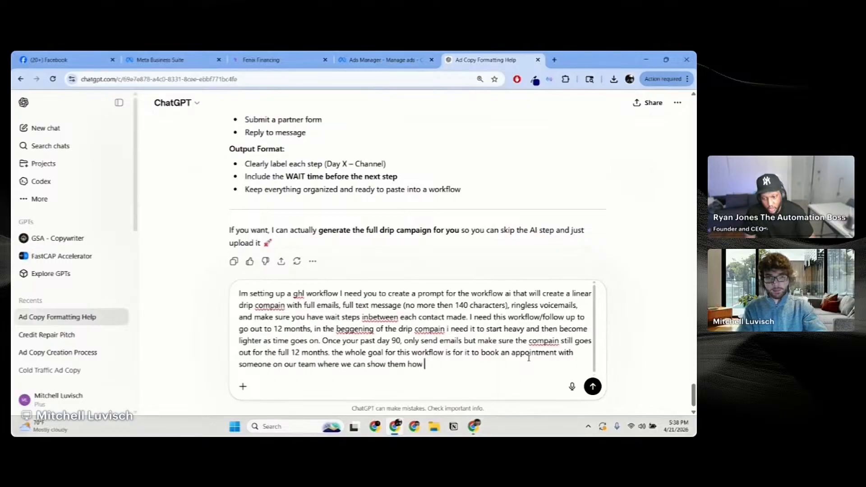
pyautogui.write('we can get them')
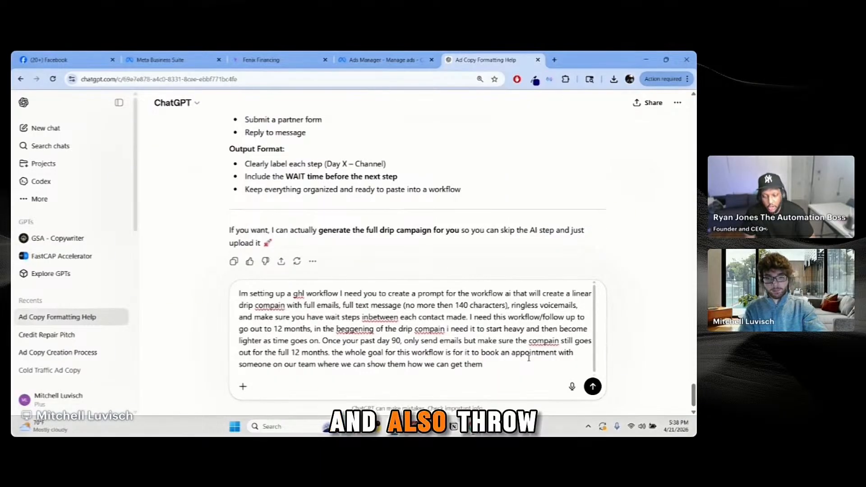
pyautogui.write('1-2d')
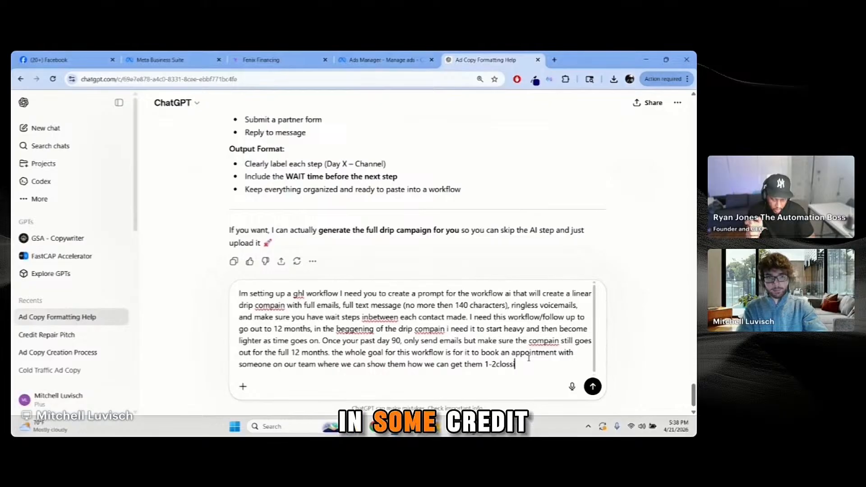
pyautogui.write('lossings more')
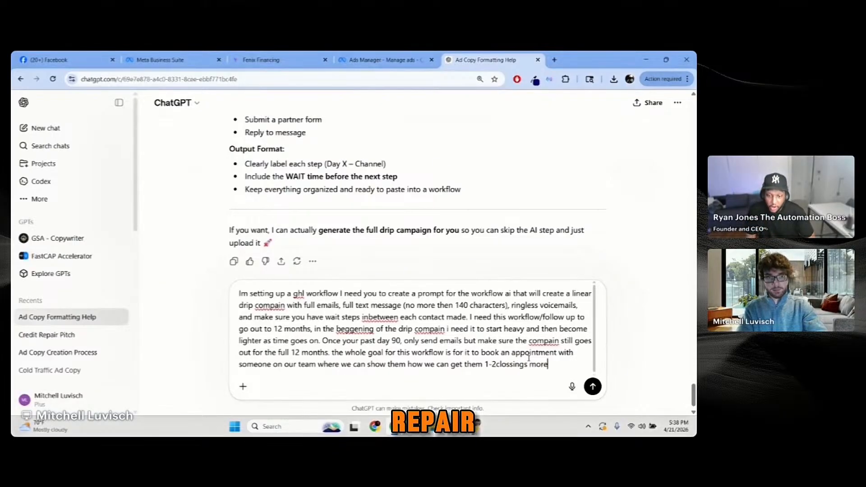
pyautogui.write(' per m')
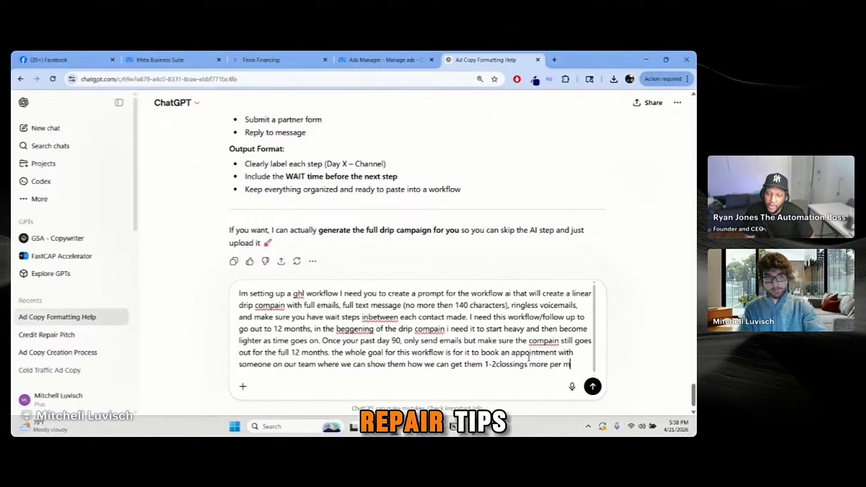
pyautogui.write('onth')
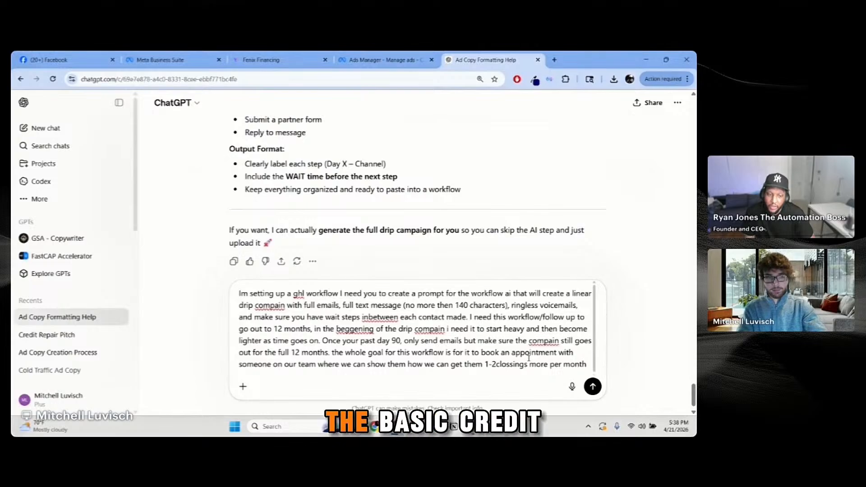
pyautogui.write('. Also ')
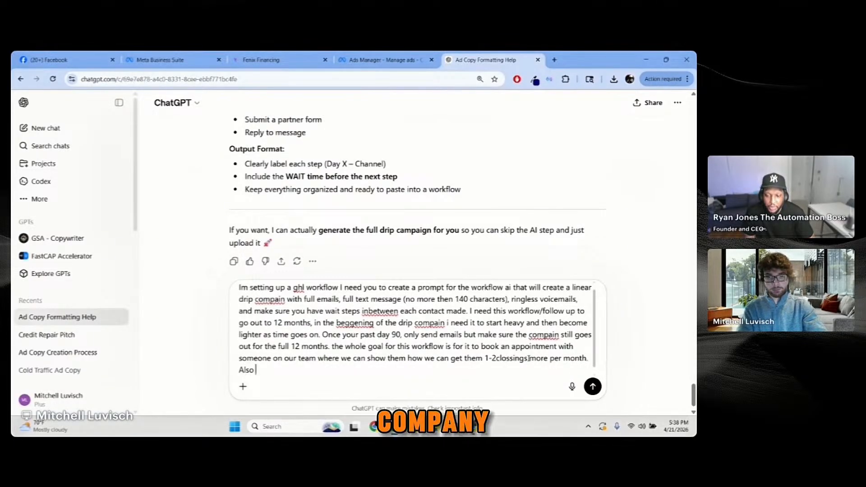
pyautogui.write('th')
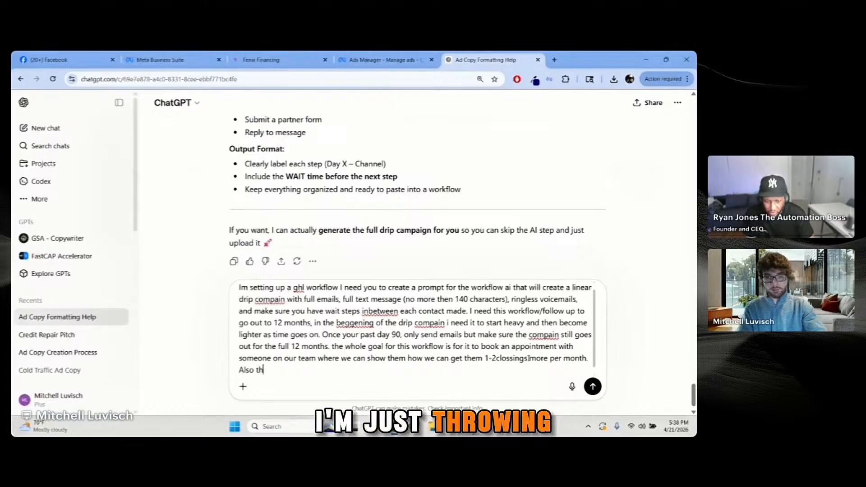
pyautogui.write('row in some ')
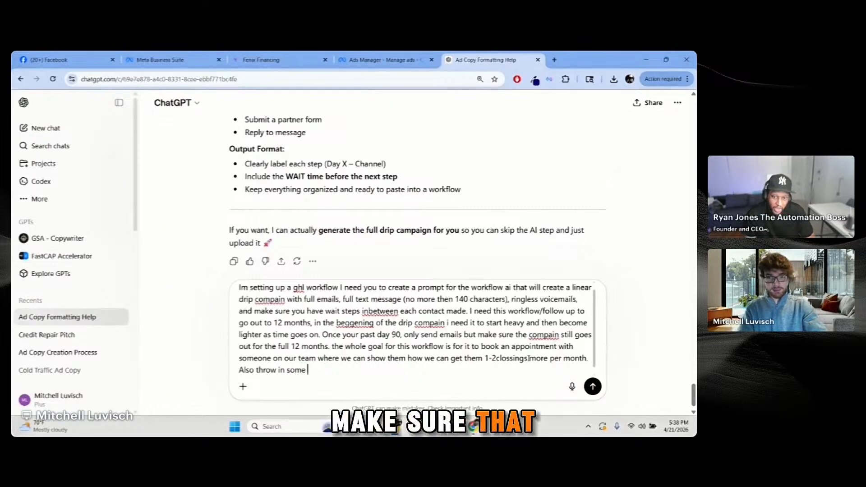
pyautogui.write('basic credit repair')
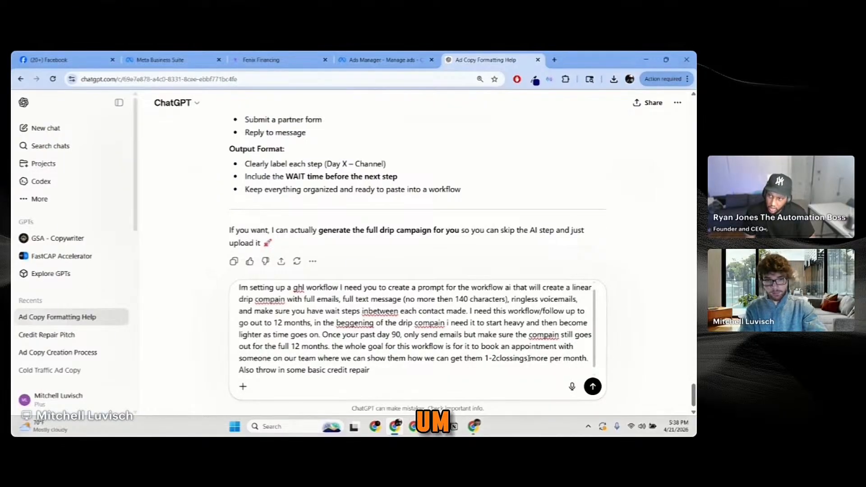
pyautogui.write('tips, a')
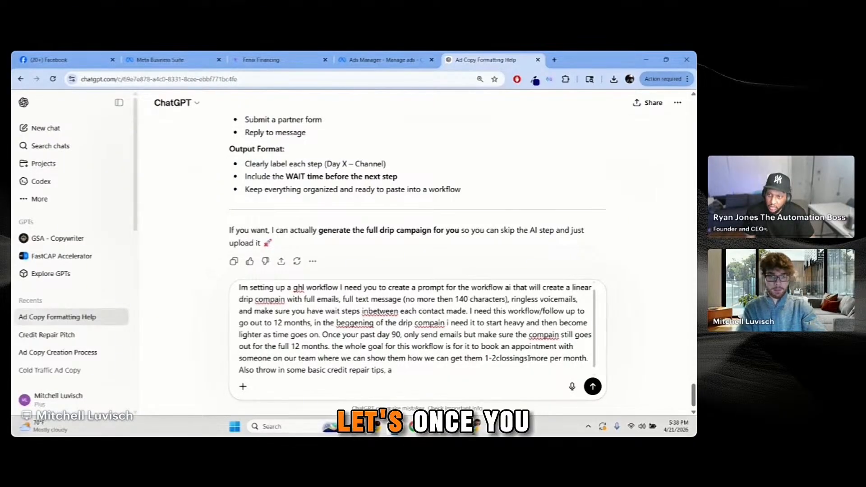
pyautogui.press('BackSpace')
pyautogui.press('BackSpace')
pyautogui.press('BackSpace')
pyautogui.write('.')
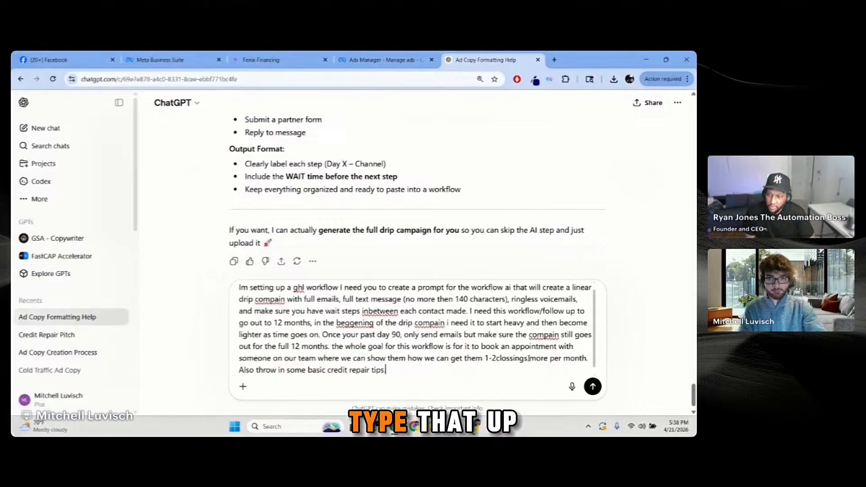
pyautogui.press('BackSpace')
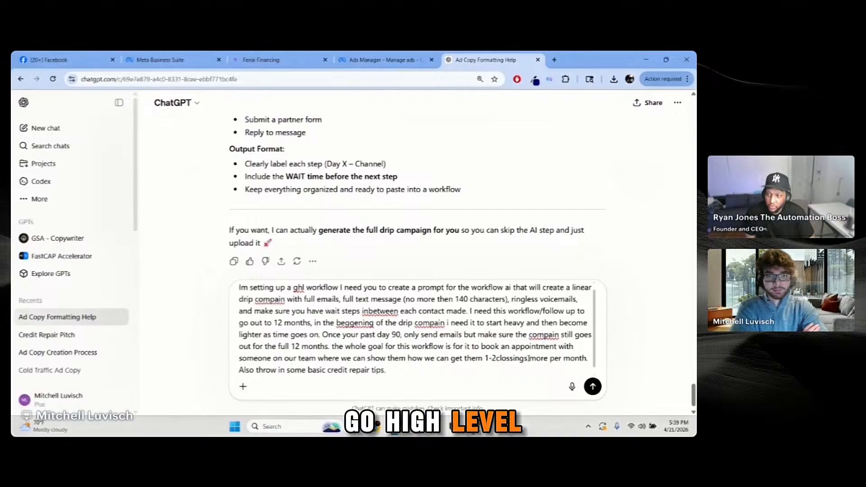
pyautogui.click(291, 56)
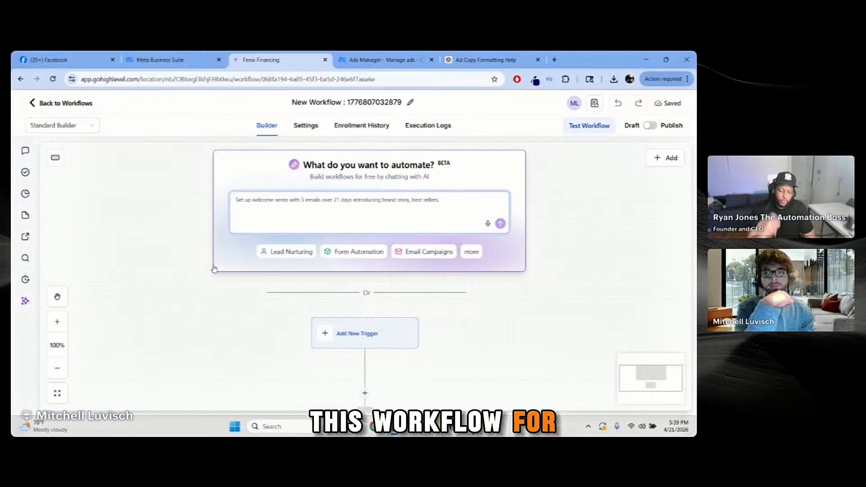
# Step: Change the new workflow's title to 'Referral Partner Ad' and confirm the name
pyautogui.scroll(3, 197, 254)
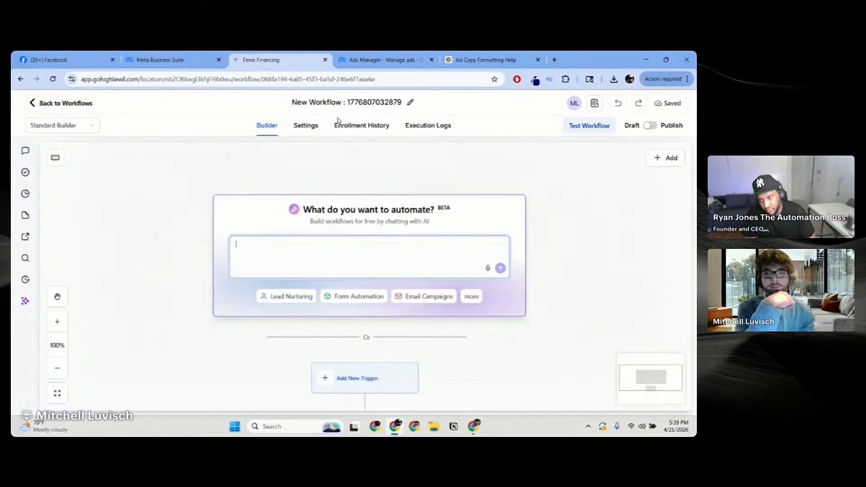
pyautogui.click(383, 104)
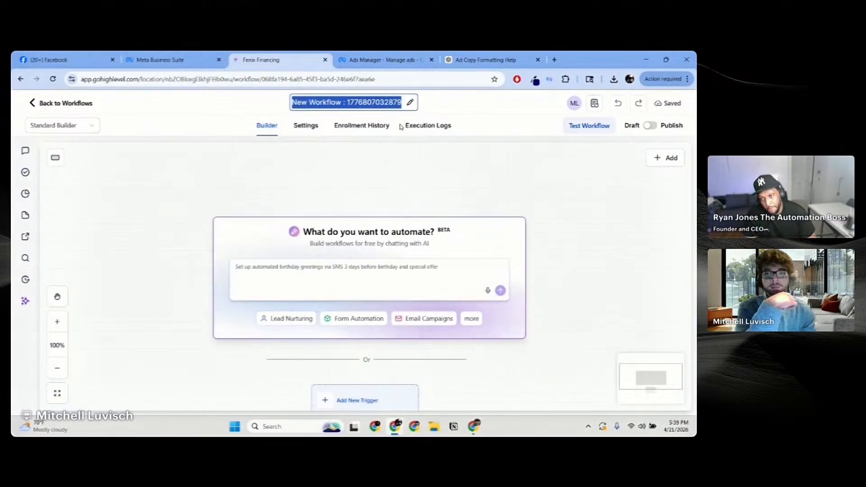
pyautogui.write('F')
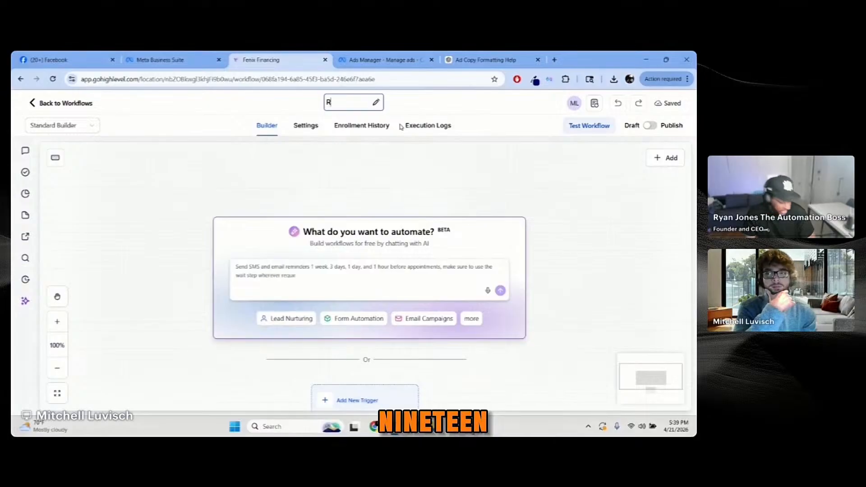
pyautogui.write('Ref')
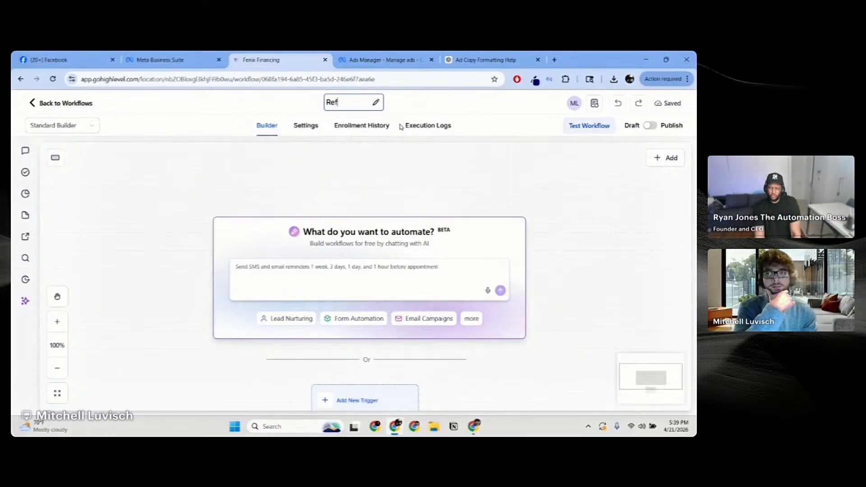
pyautogui.write('erral Par')
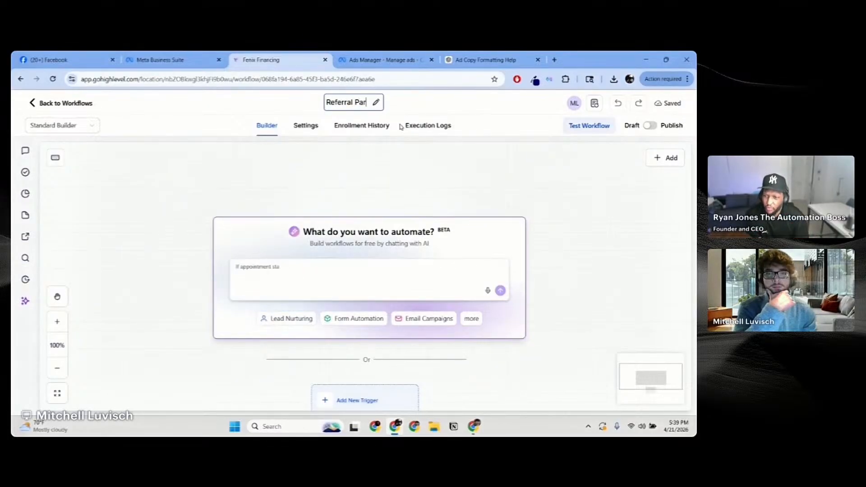
pyautogui.write('tner Ad')
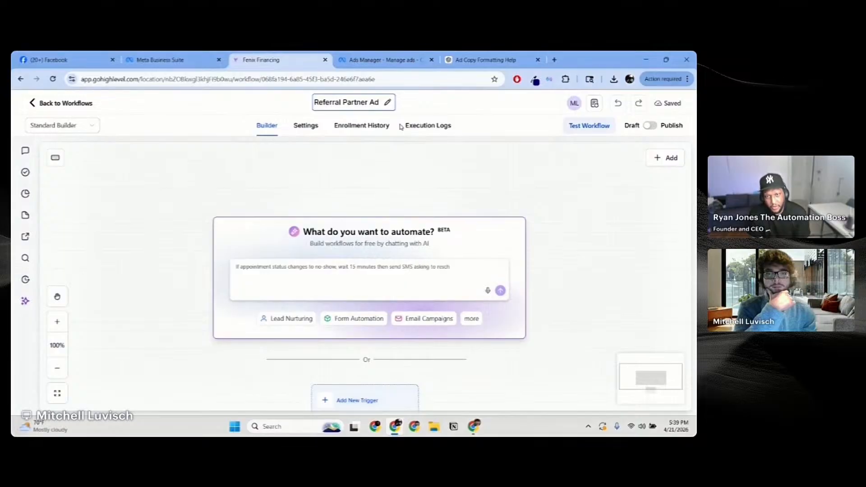
pyautogui.press('Return')
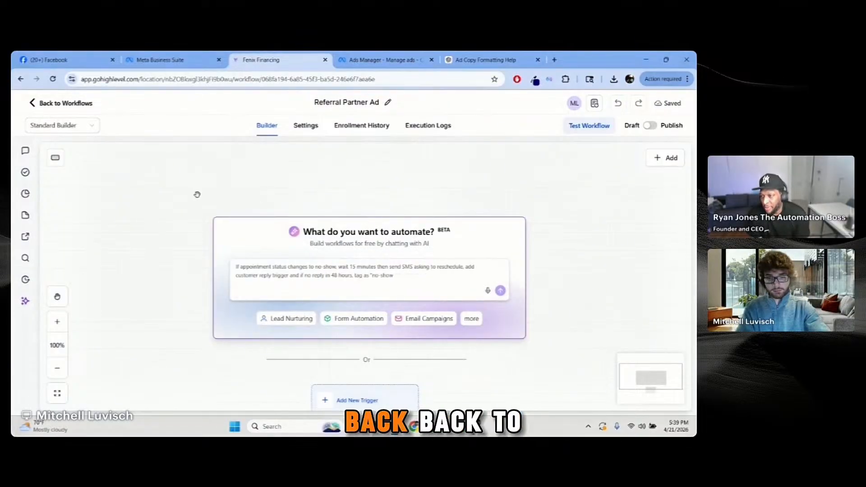
# Step: Copy the Schedule an Appointment calendar's scheduling link from Calendar Settings, then return to the calendar view
pyautogui.click(29, 104)
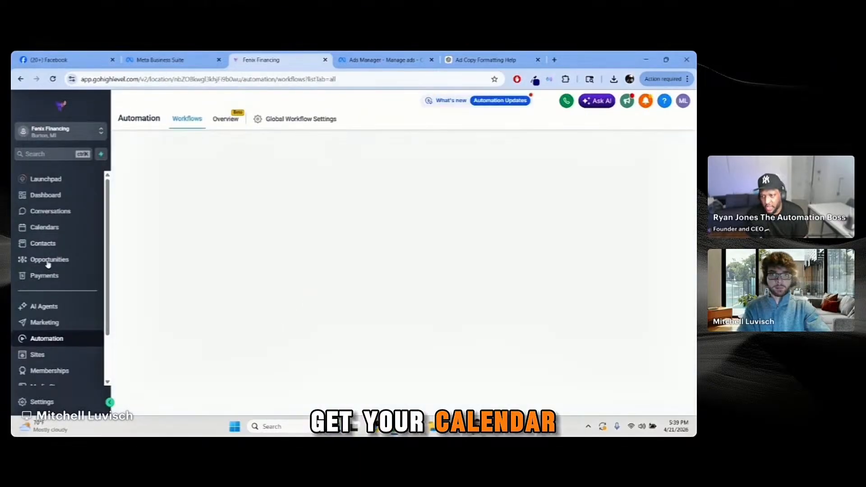
pyautogui.click(45, 227)
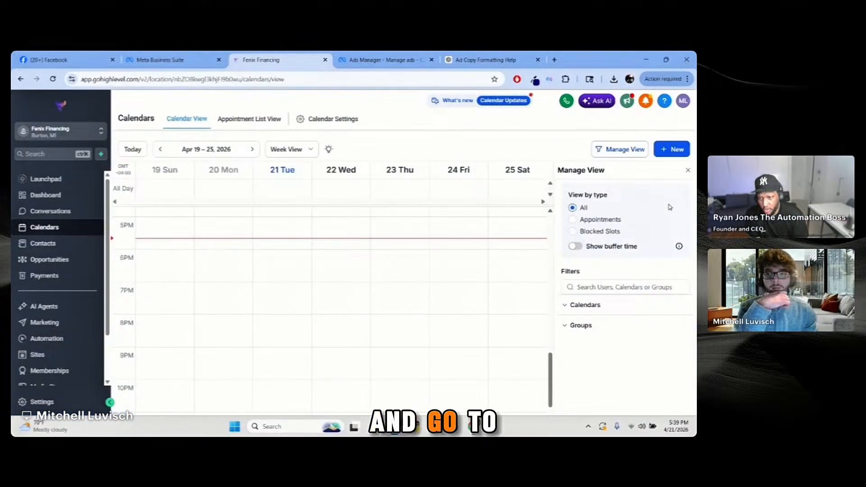
pyautogui.click(334, 119)
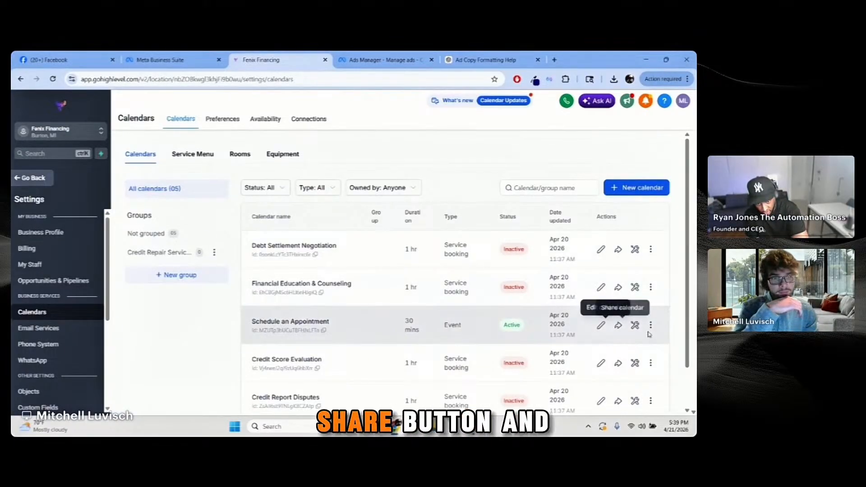
pyautogui.click(618, 325)
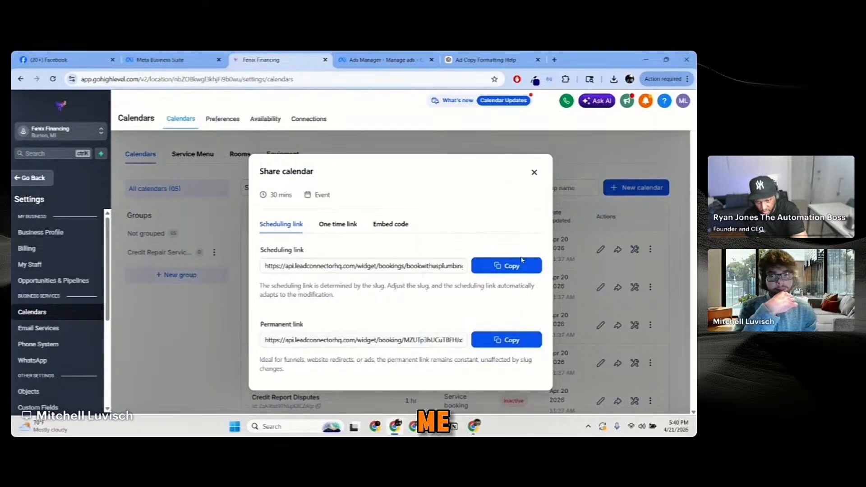
pyautogui.click(512, 346)
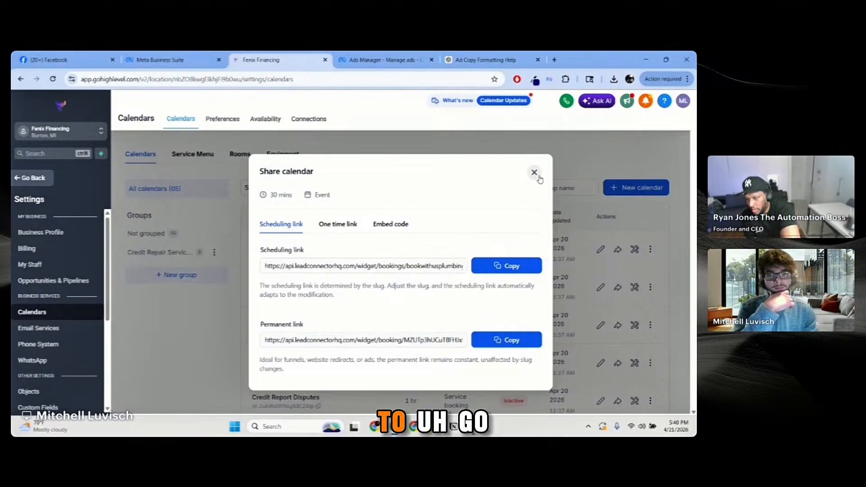
pyautogui.click(533, 175)
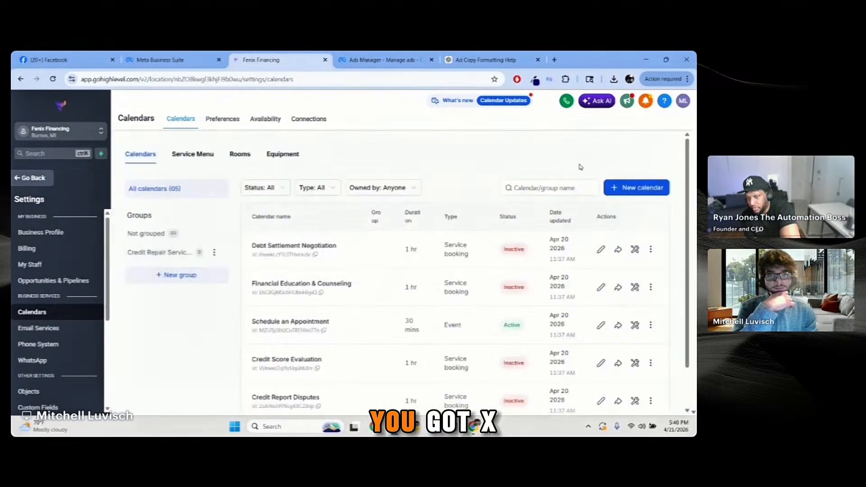
pyautogui.click(20, 184)
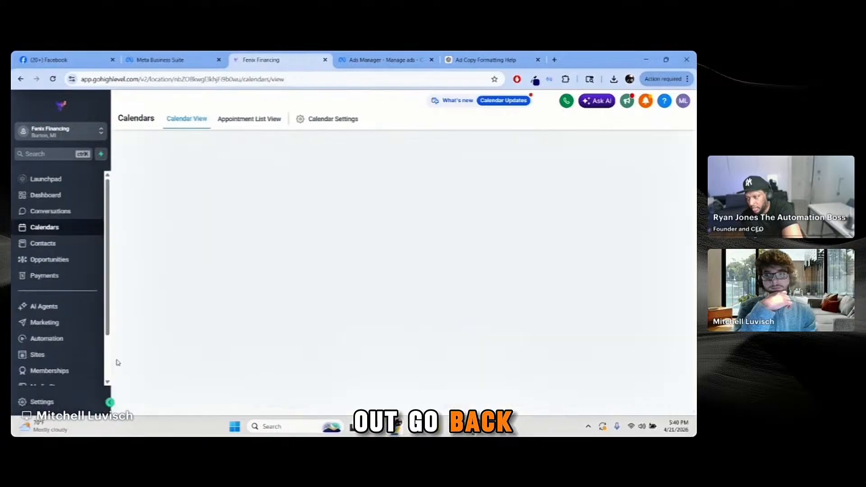
# Step: Add a 'Booking Calendar' trigger link pointing to the pasted booking URL and copy its link key
pyautogui.scroll(-2, 59, 356)
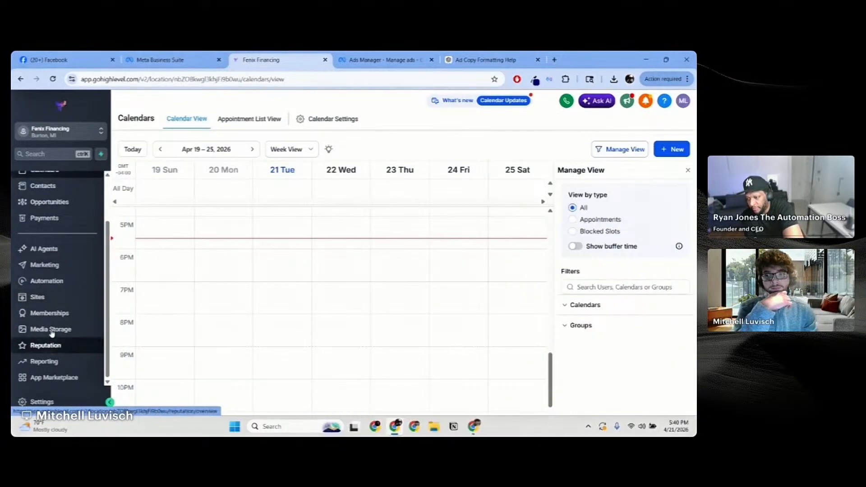
pyautogui.click(45, 265)
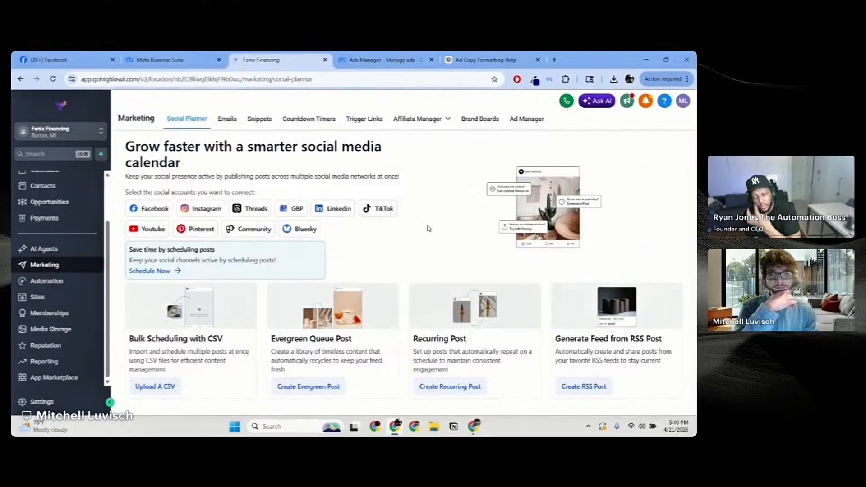
pyautogui.click(364, 120)
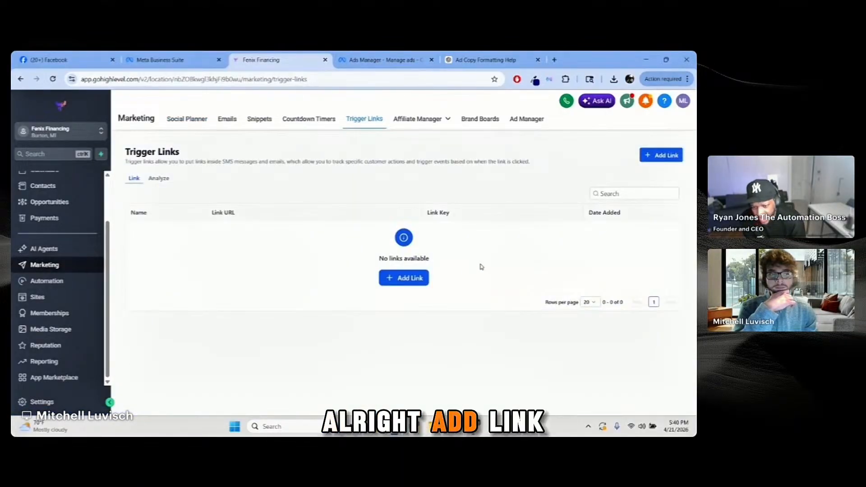
pyautogui.click(426, 279)
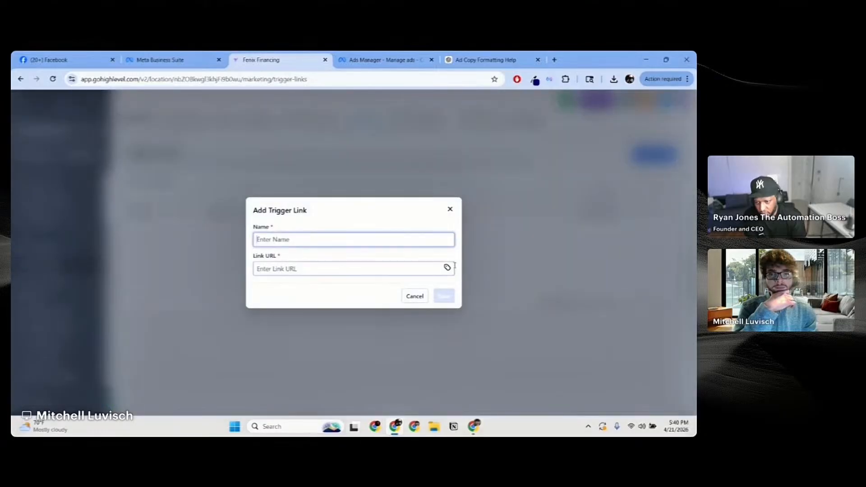
pyautogui.click(365, 269)
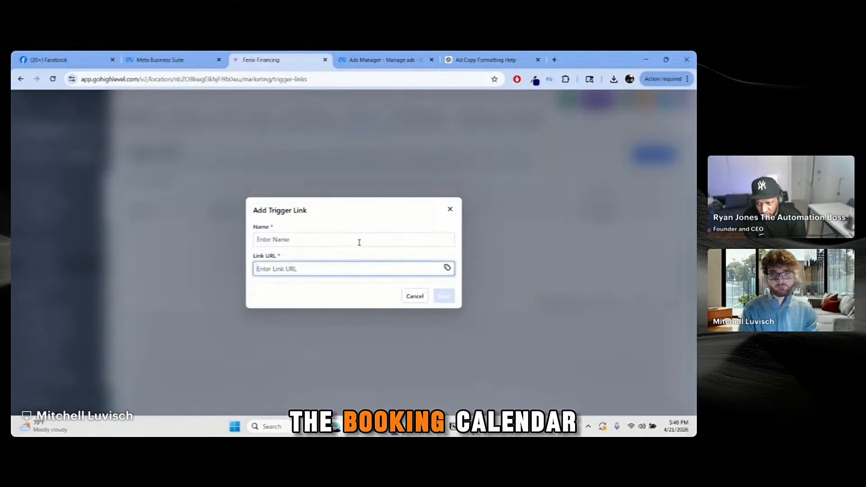
pyautogui.hotkey('ctrl', 'v')
pyautogui.click(377, 244)
pyautogui.write('B')
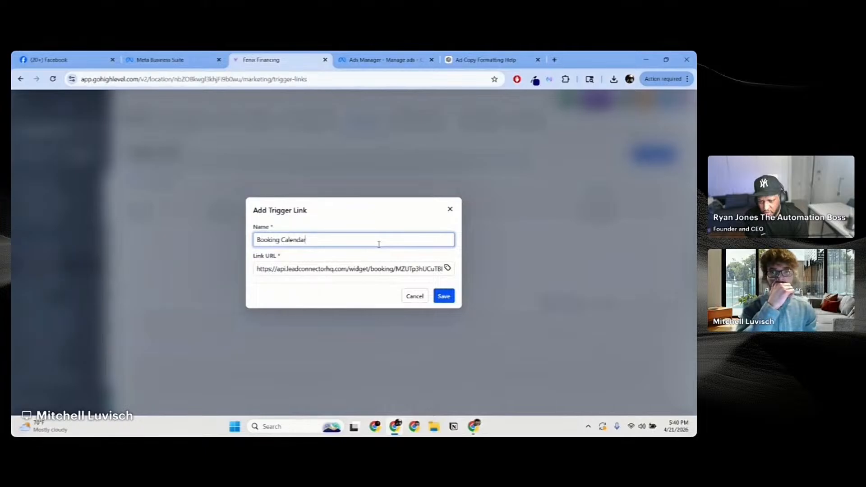
pyautogui.click(444, 300)
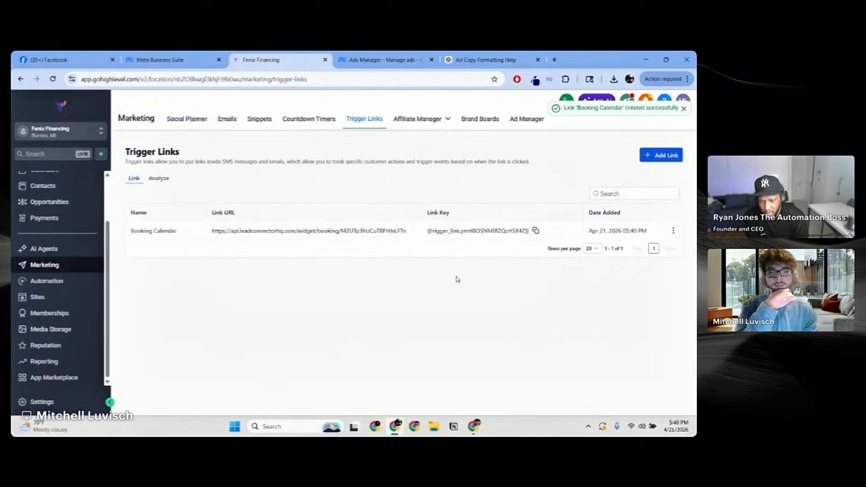
pyautogui.click(536, 231)
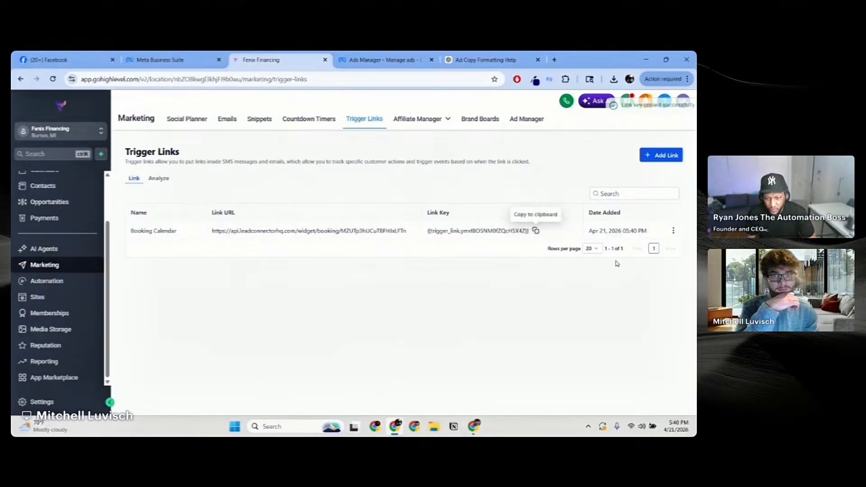
pyautogui.click(510, 61)
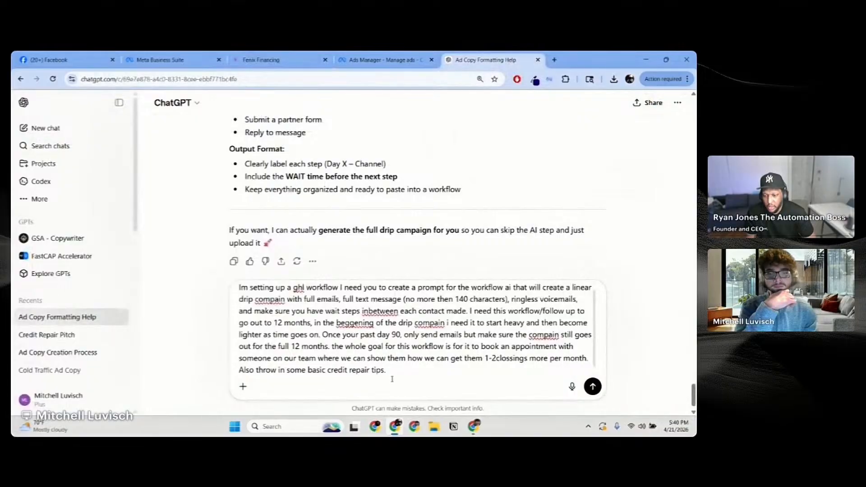
# Step: Append 'Here is the link key to all the automations for booking the appointment:' with the pasted key
pyautogui.write('Here')
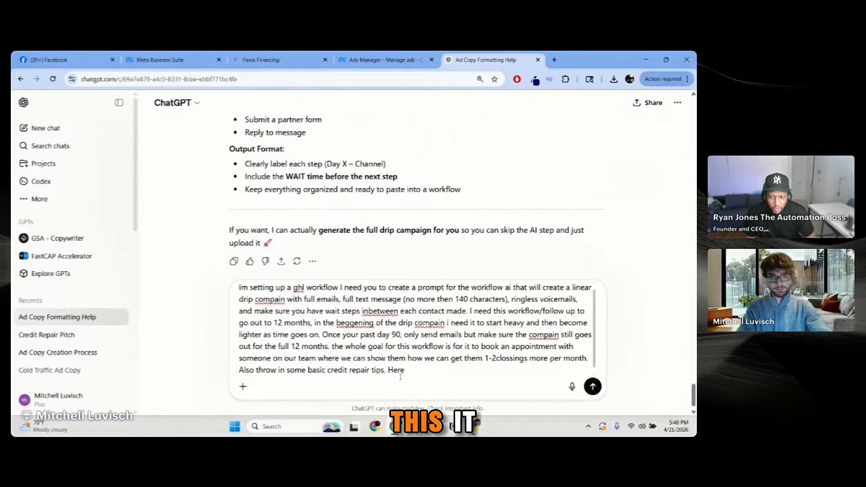
pyautogui.write(' is ')
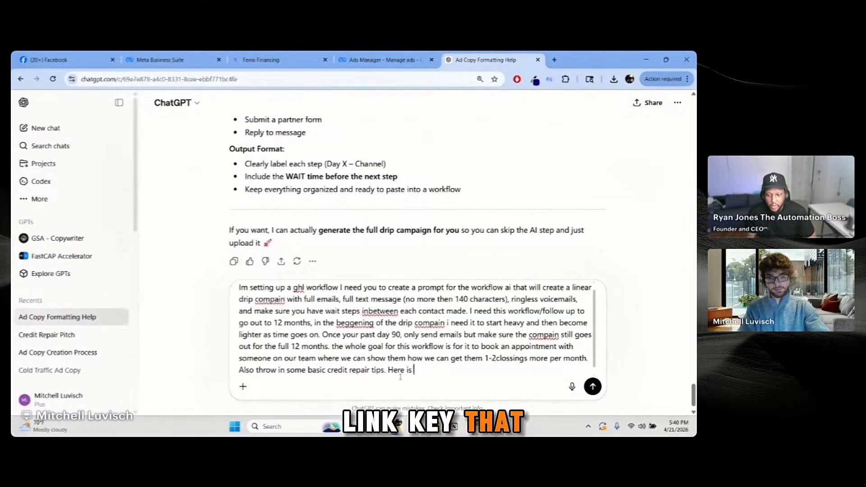
pyautogui.write('the link key ')
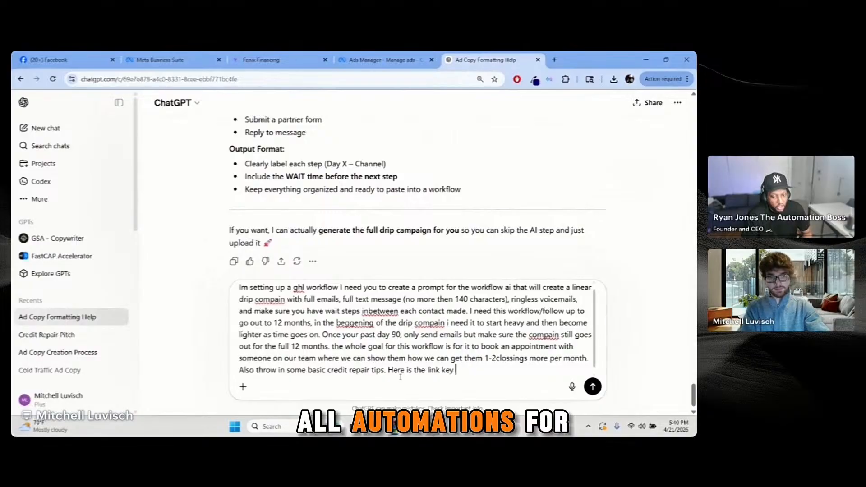
pyautogui.write('to all the')
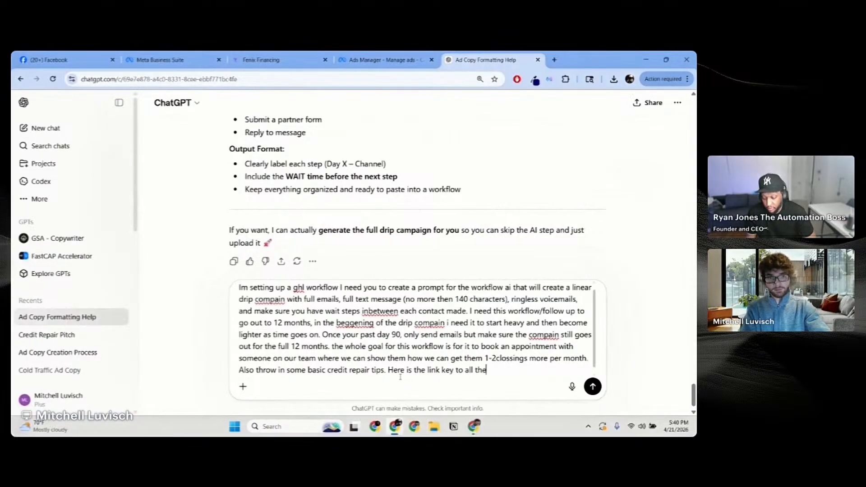
pyautogui.write(' automati')
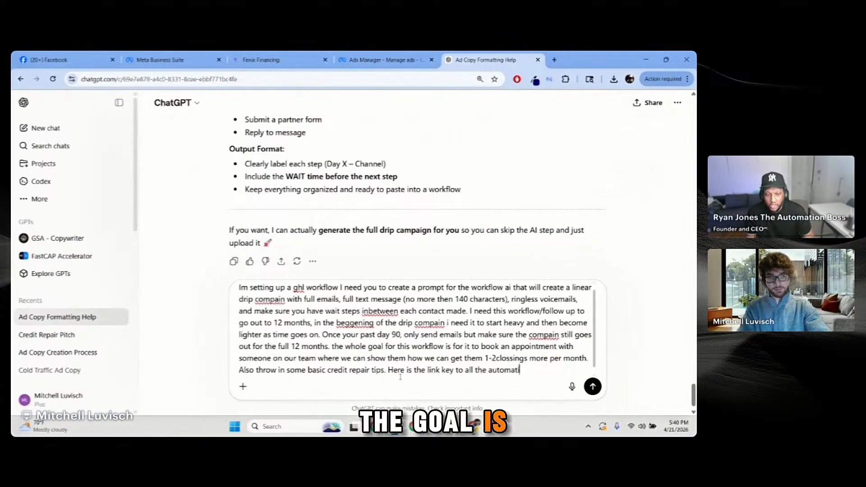
pyautogui.write('ons for book')
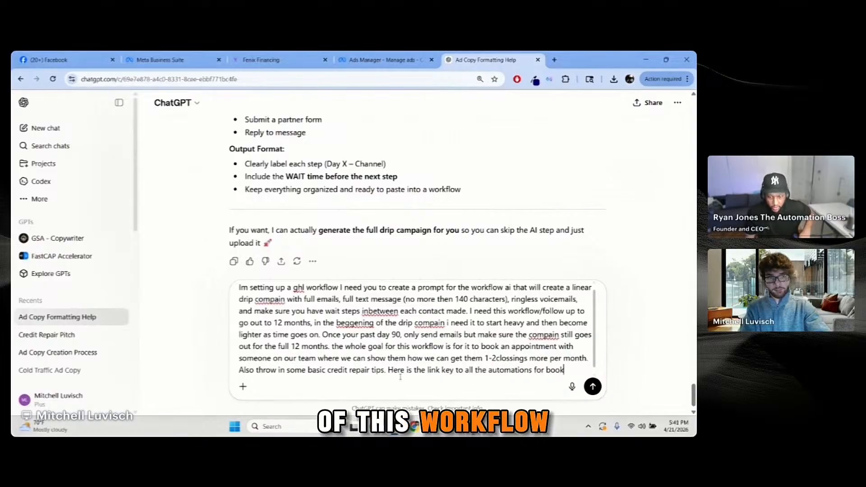
pyautogui.write('ing the a')
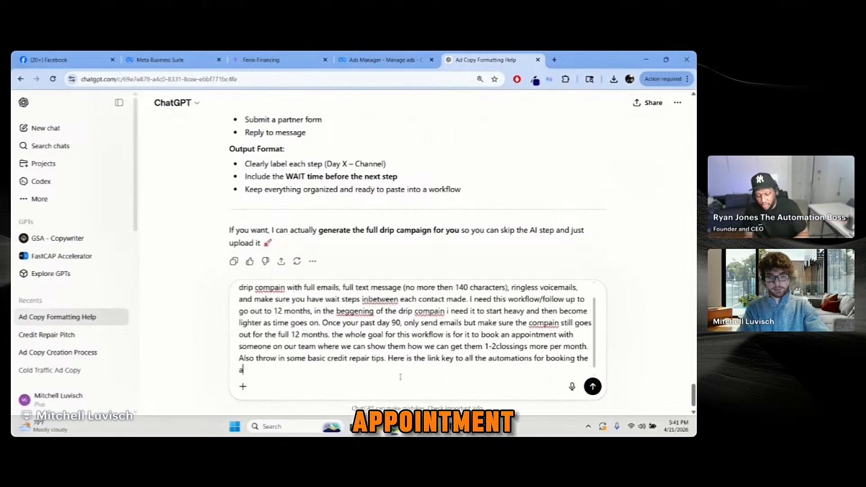
pyautogui.write('ppointment: "')
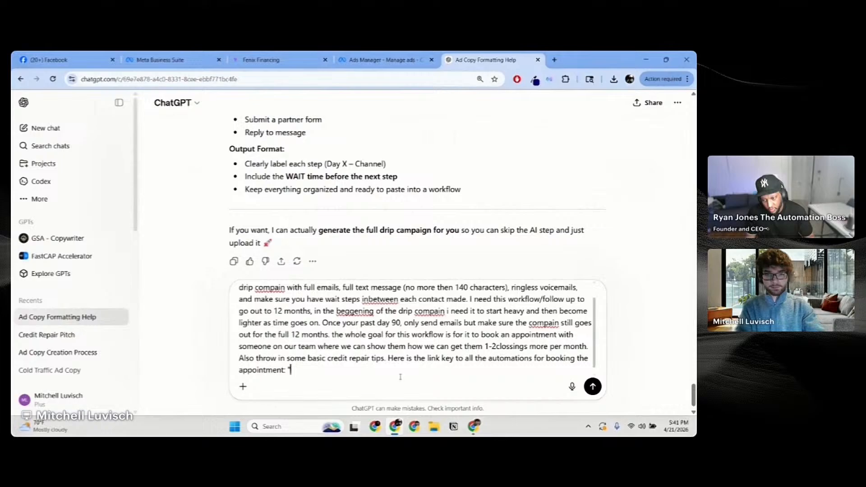
pyautogui.hotkey('ctrl', 'v')
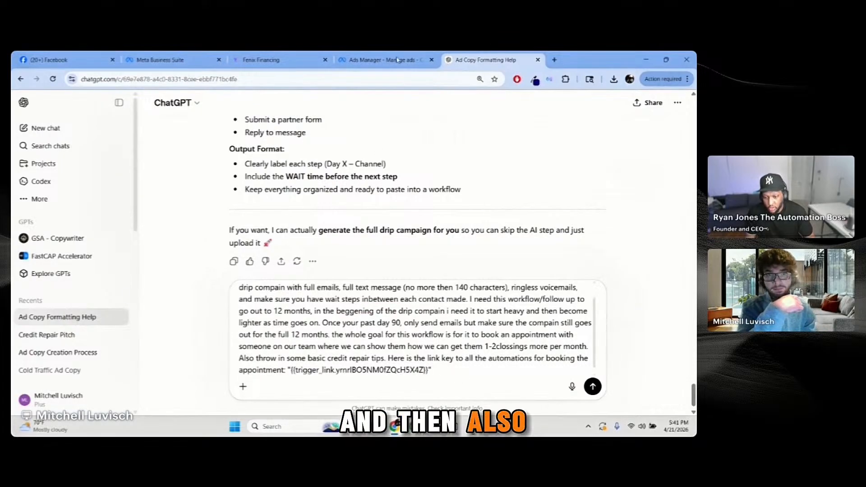
pyautogui.click(381, 60)
pyautogui.click(189, 60)
pyautogui.click(271, 59)
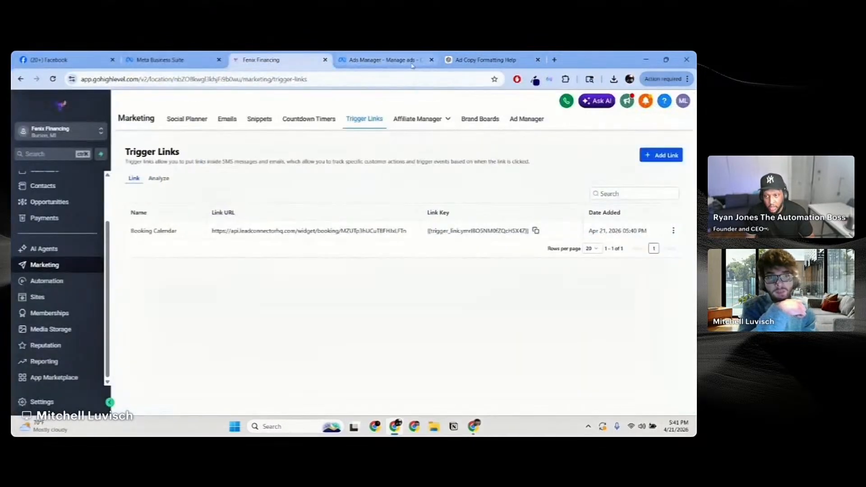
pyautogui.click(487, 60)
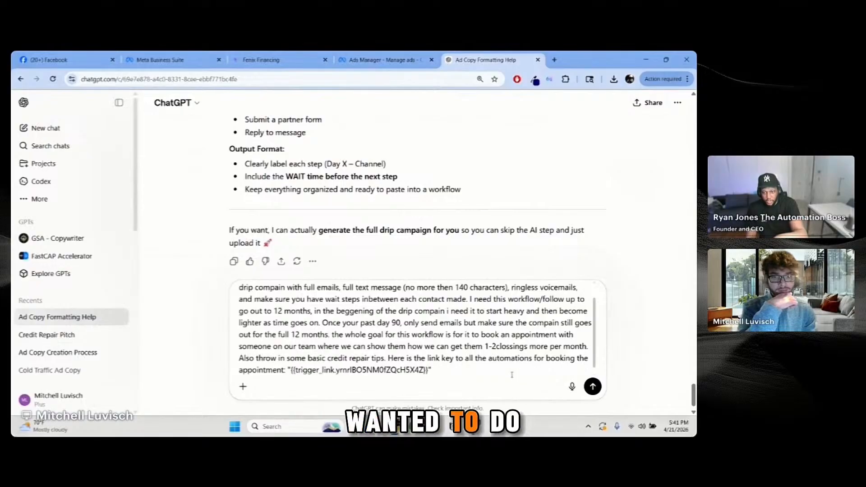
# Step: Add a request that ChatGPT return only the paste-ready prompt, optimised for GoHighLevel
pyautogui.write('.')
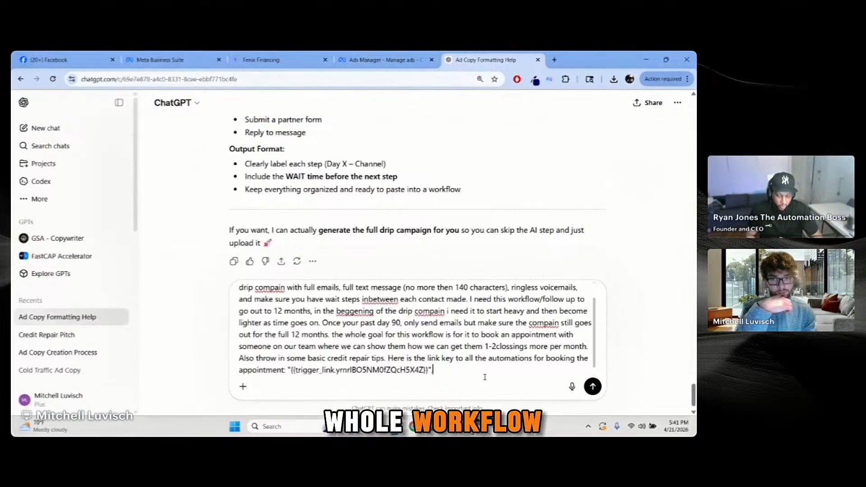
pyautogui.scroll(1, 485, 374)
pyautogui.write('M')
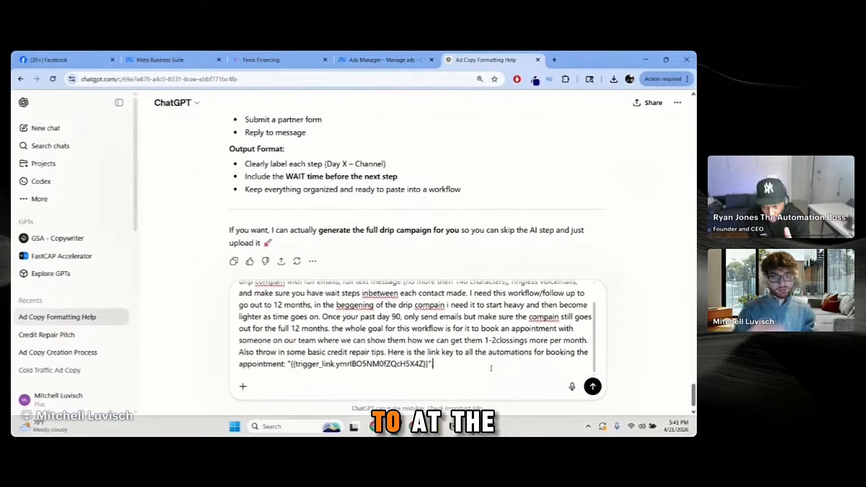
pyautogui.press('BackSpace')
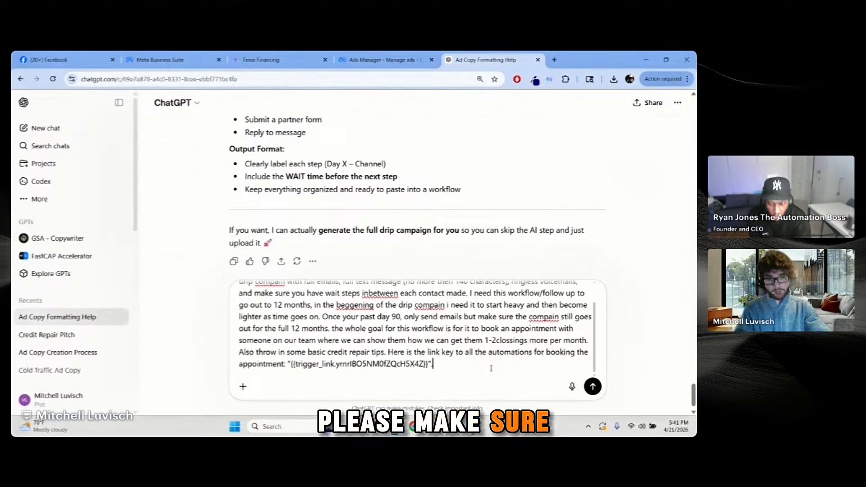
pyautogui.write('Please ')
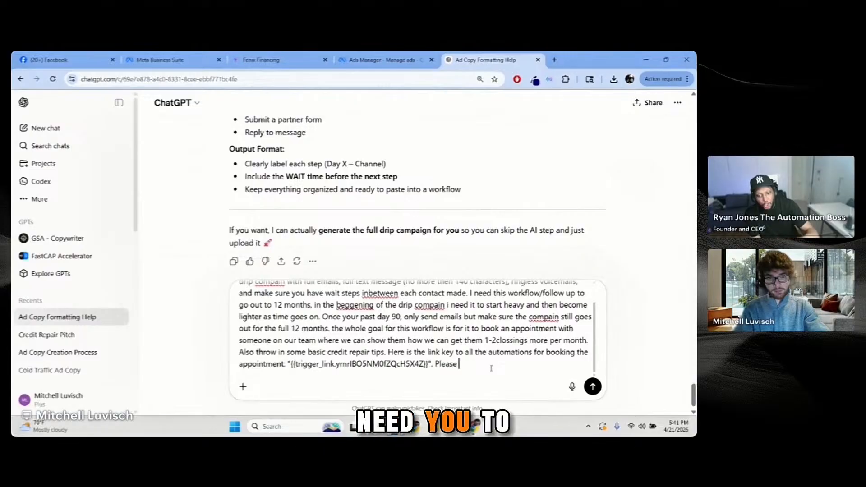
pyautogui.write('Make sue')
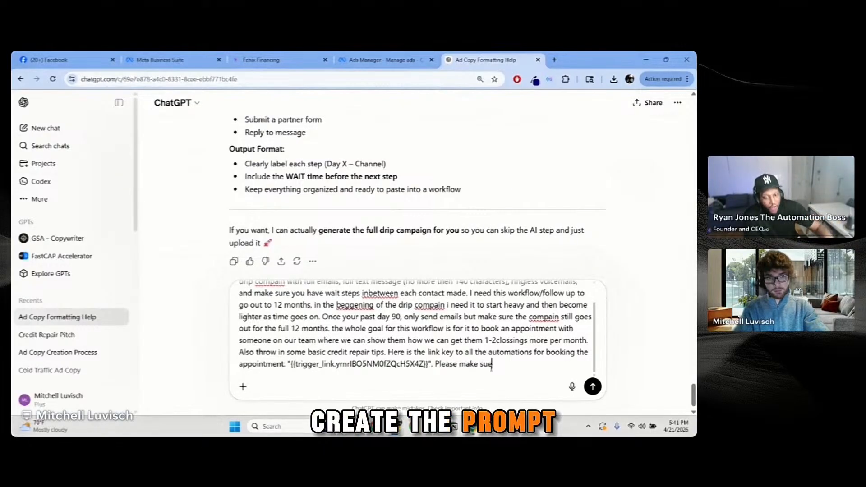
pyautogui.press('BackSpace')
pyautogui.write('re its ')
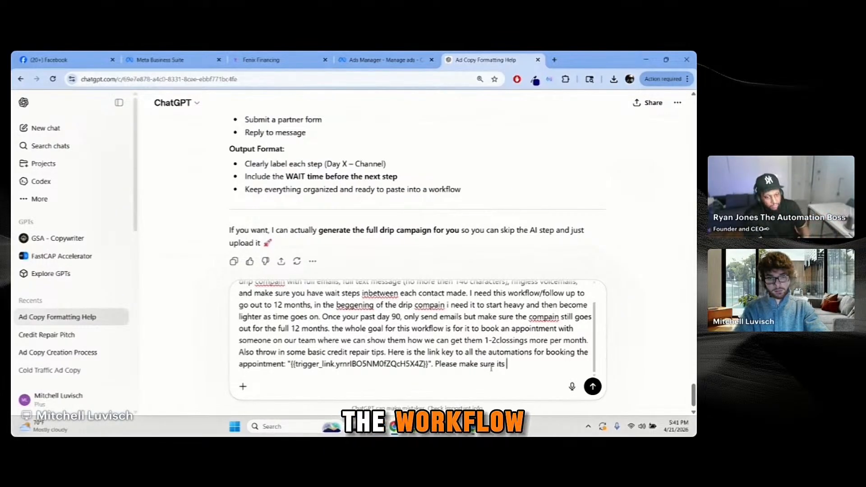
pyautogui.write('just the prop')
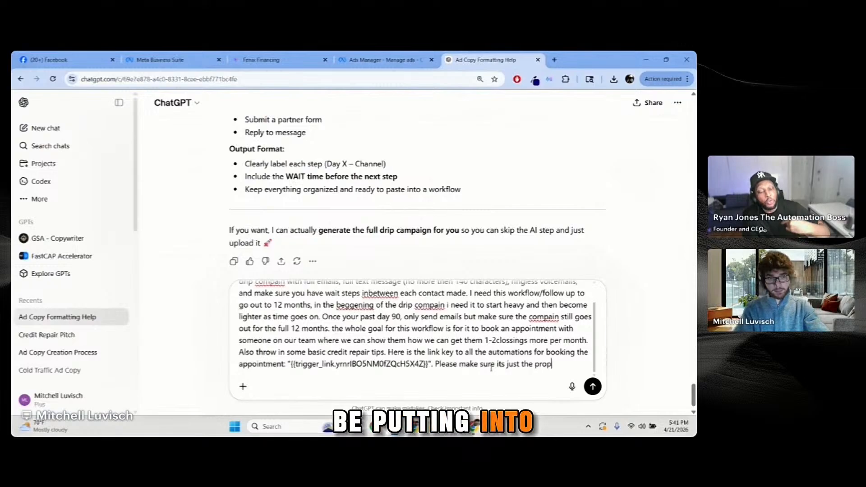
pyautogui.write('mt tha')
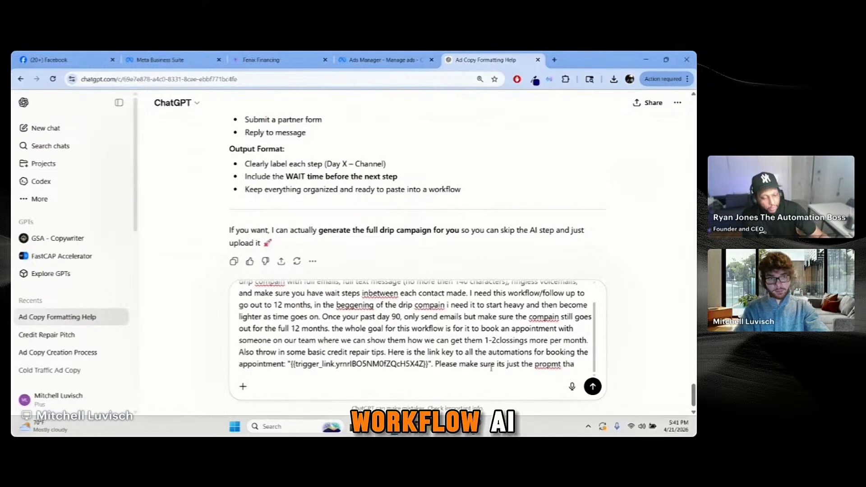
pyautogui.write('t wi')
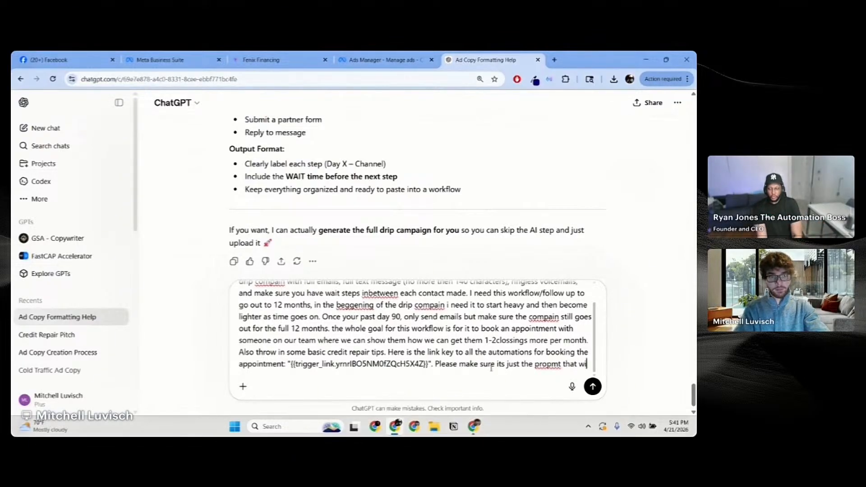
pyautogui.write('ll c')
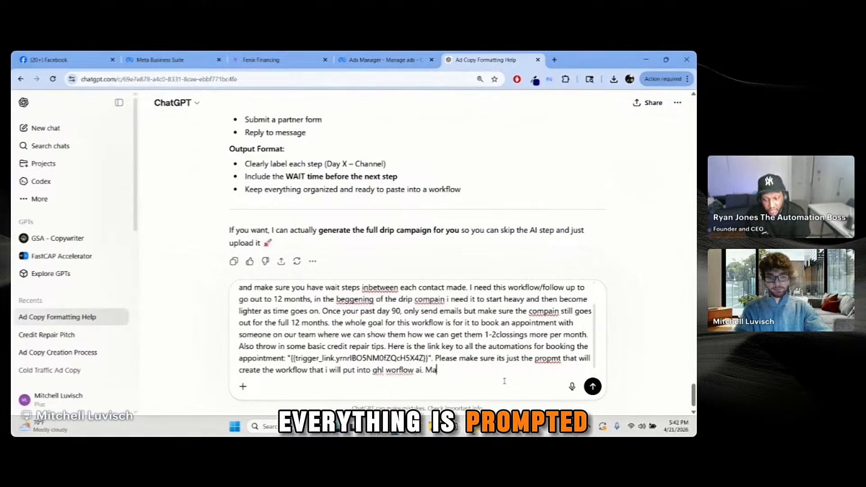
pyautogui.write('sure e')
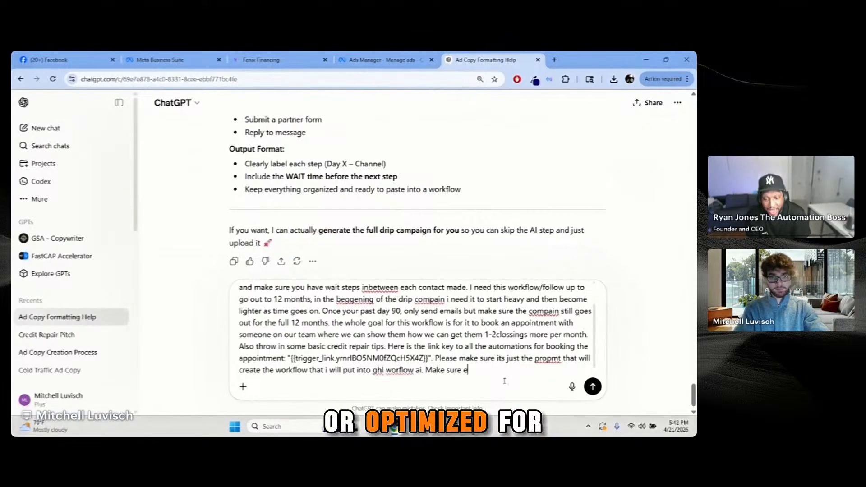
pyautogui.write('verything is optimis')
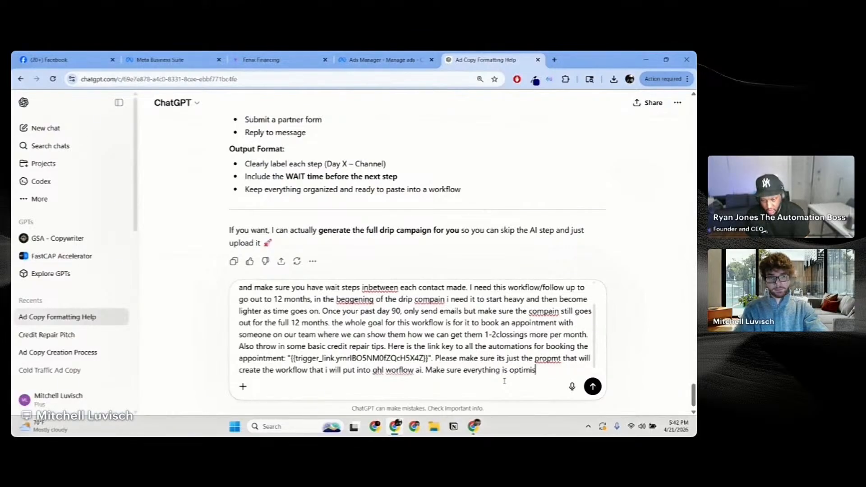
pyautogui.write('ed for ')
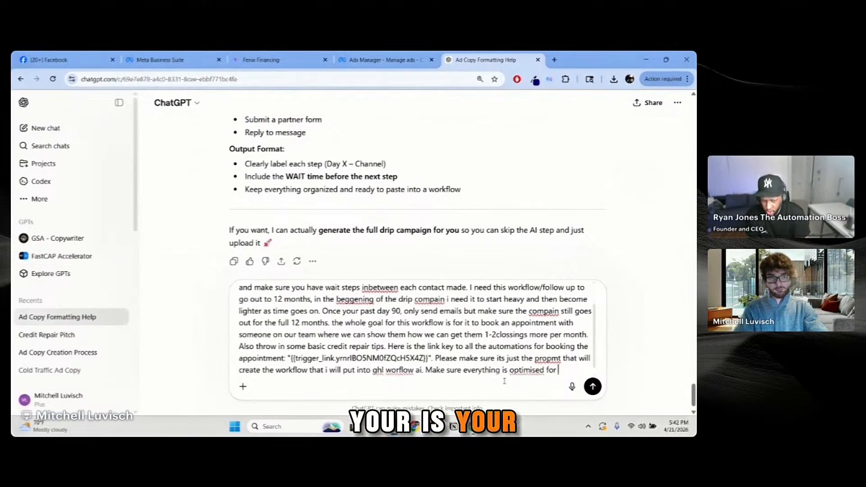
pyautogui.write('go high ')
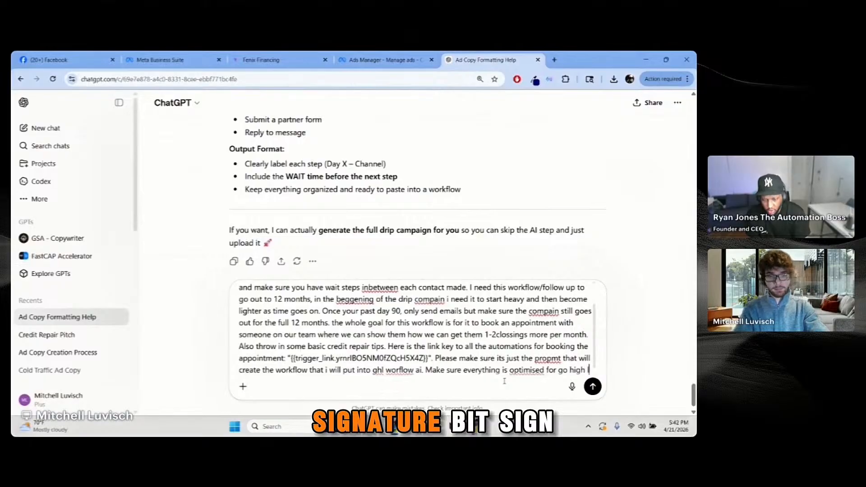
pyautogui.write('level.')
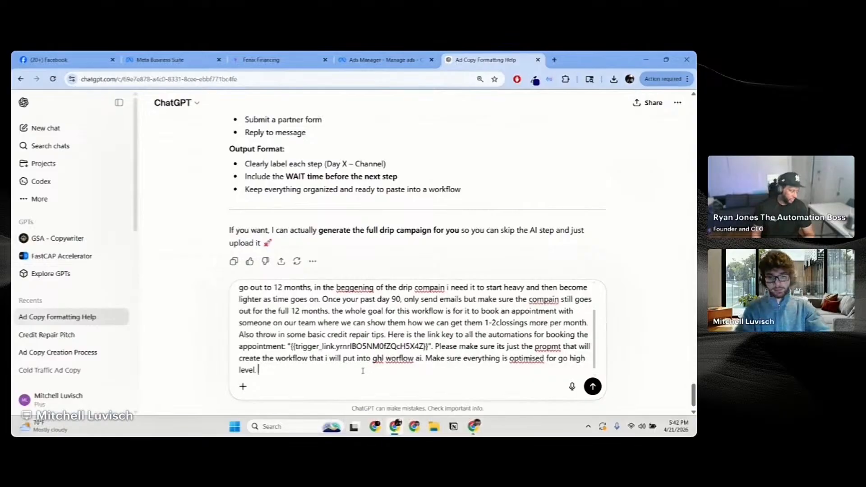
pyautogui.write('Here is')
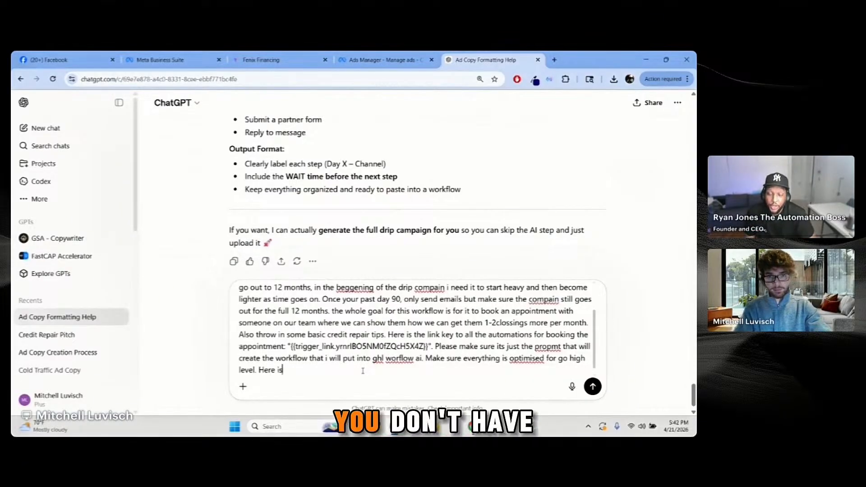
pyautogui.write(' a')
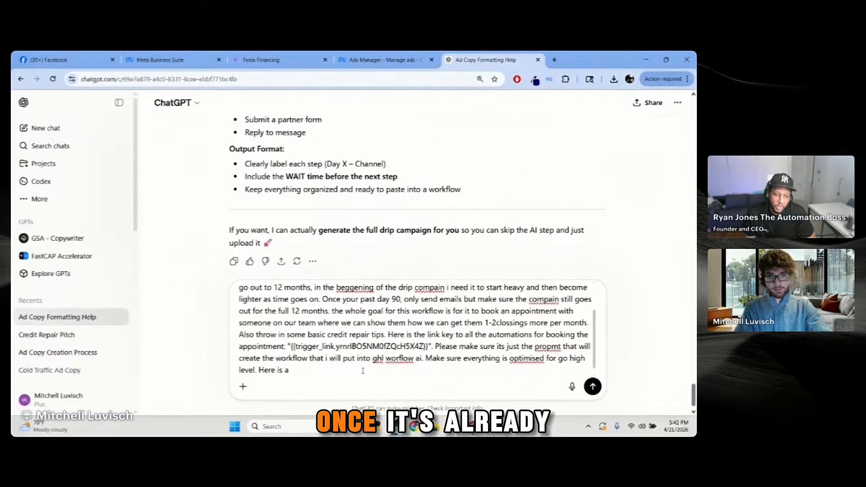
pyautogui.write(' a e')
# Step: Add an email signature with the sender's name, Fenix Financing, phone number and e-mail address
pyautogui.press('BackSpace')
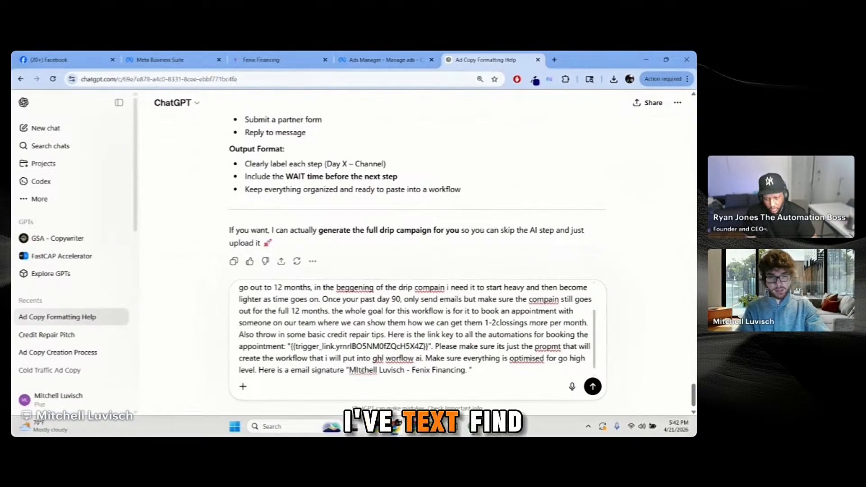
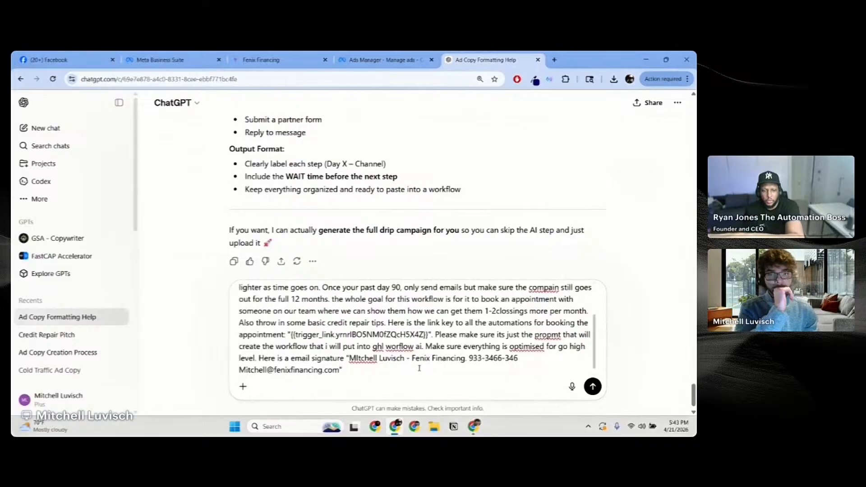
pyautogui.click(271, 60)
pyautogui.click(553, 60)
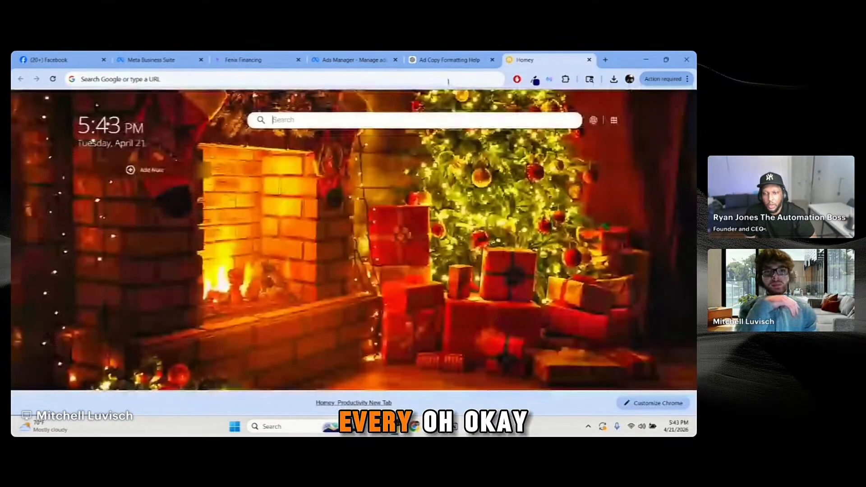
pyautogui.click(436, 81)
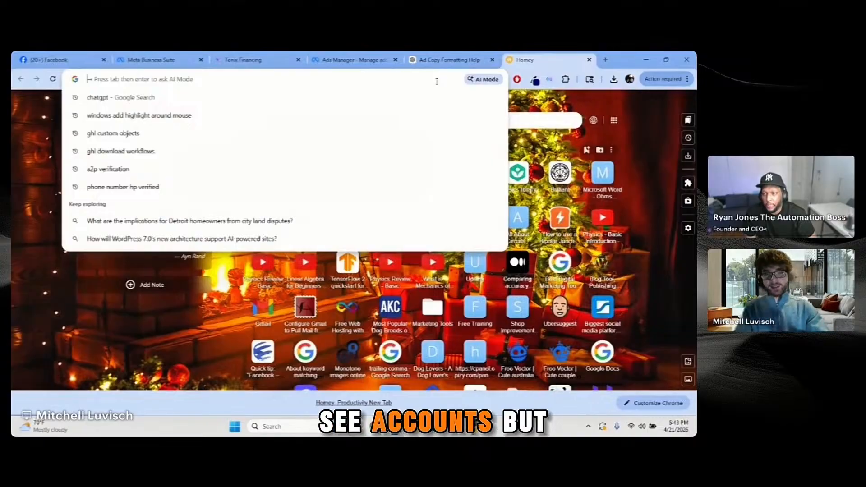
pyautogui.press('Escape')
pyautogui.hotkey('ctrl', 'w')
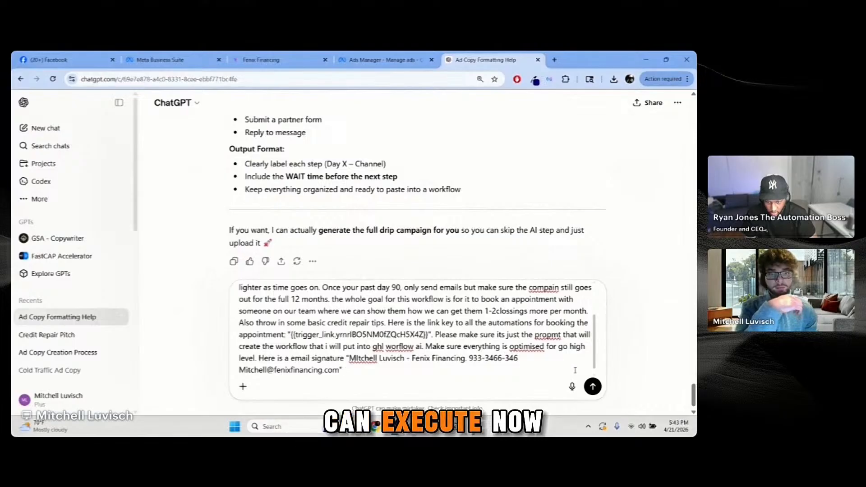
# Step: Send the request to ChatGPT and scroll through the returned GHL Workflow AI prompt
pyautogui.click(593, 387)
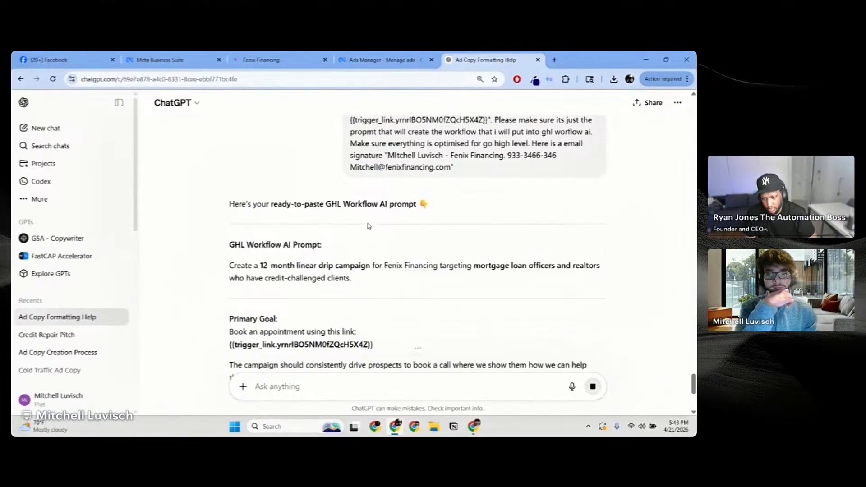
pyautogui.scroll(-1, 425, 237)
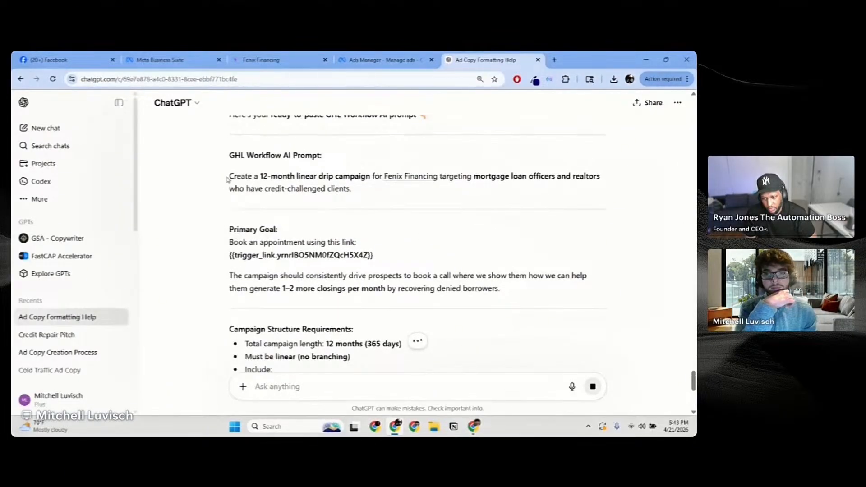
pyautogui.moveTo(232, 181); pyautogui.dragTo(352, 221)
pyautogui.scroll(-1, 253, 230)
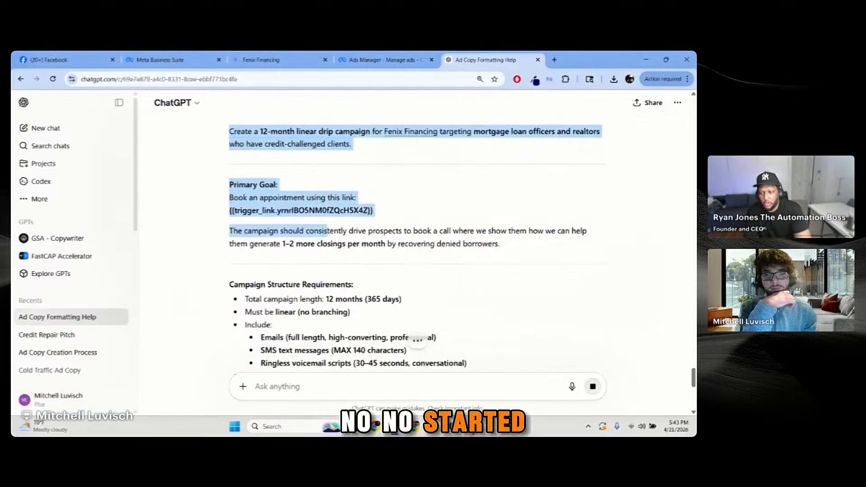
pyautogui.click(352, 221)
pyautogui.scroll(1, 319, 229)
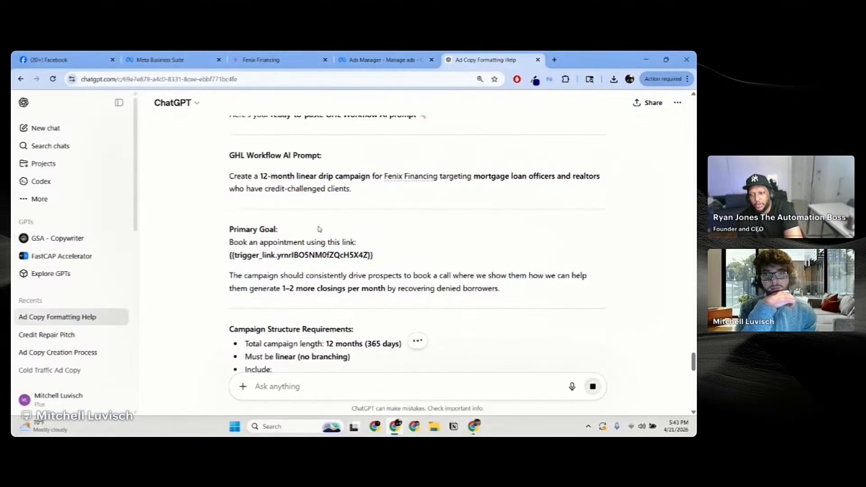
pyautogui.scroll(1, 253, 213)
pyautogui.scroll(-1, 246, 219)
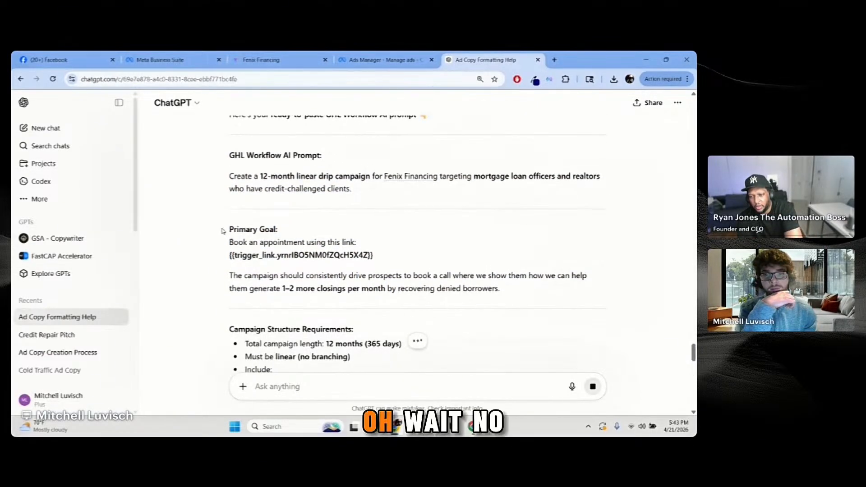
# Step: Select the generated prompt text from 'Create a 12-month…' through to its end
pyautogui.moveTo(230, 245); pyautogui.dragTo(342, 259)
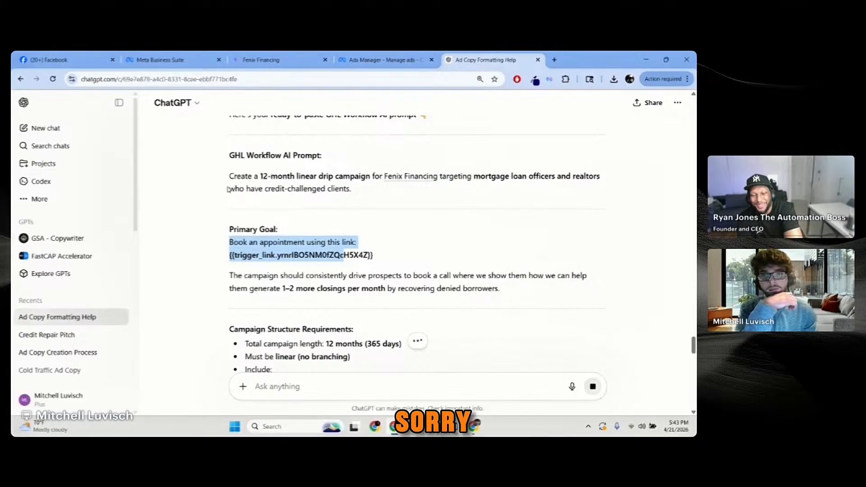
pyautogui.click(191, 183)
pyautogui.moveTo(229, 176); pyautogui.dragTo(547, 280)
pyautogui.scroll(-2, 564, 217)
pyautogui.scroll(-2, 592, 243)
pyautogui.scroll(-12, 588, 241)
pyautogui.scroll(-9, 587, 246)
pyautogui.click(383, 59)
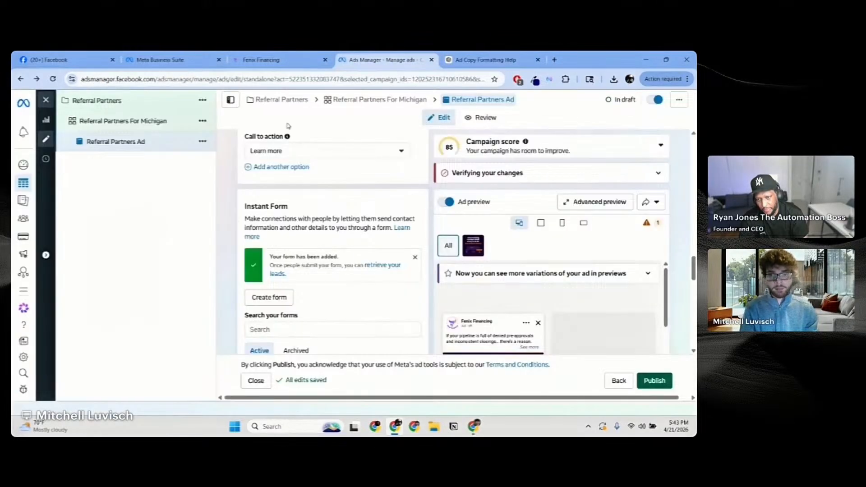
# Step: Go to GoHighLevel Automation and open 'Referral Partner Ad' from the Workflow List
pyautogui.click(284, 62)
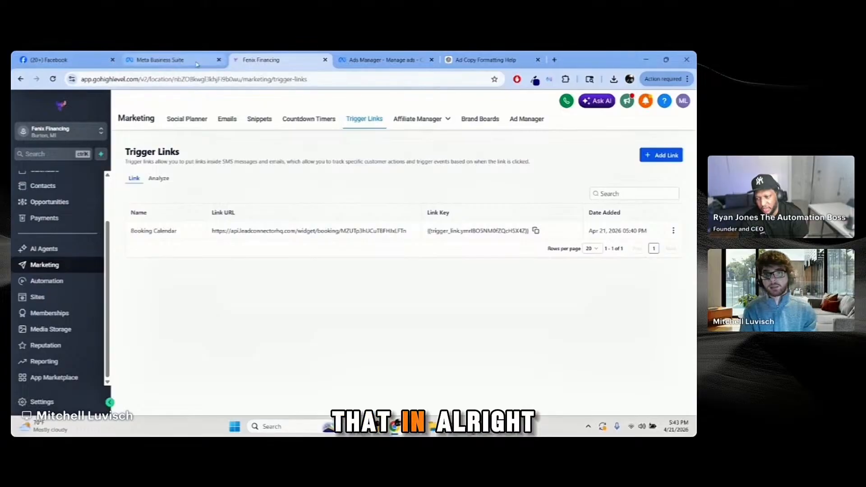
pyautogui.click(63, 279)
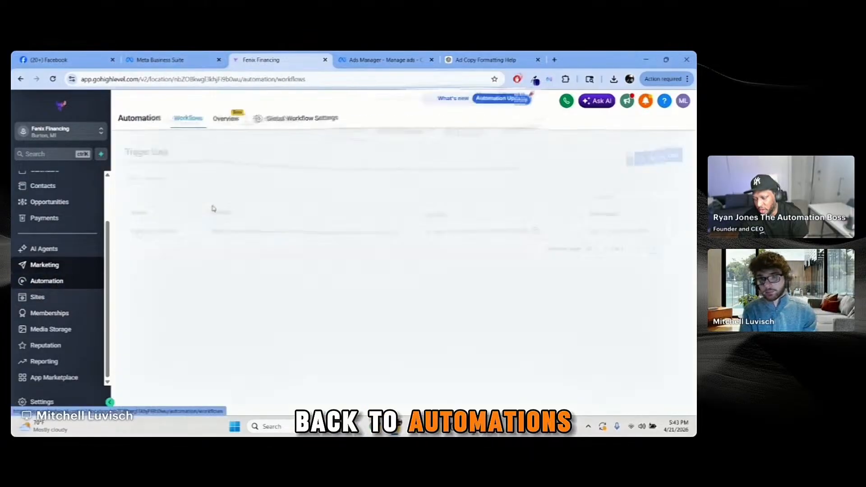
pyautogui.click(46, 282)
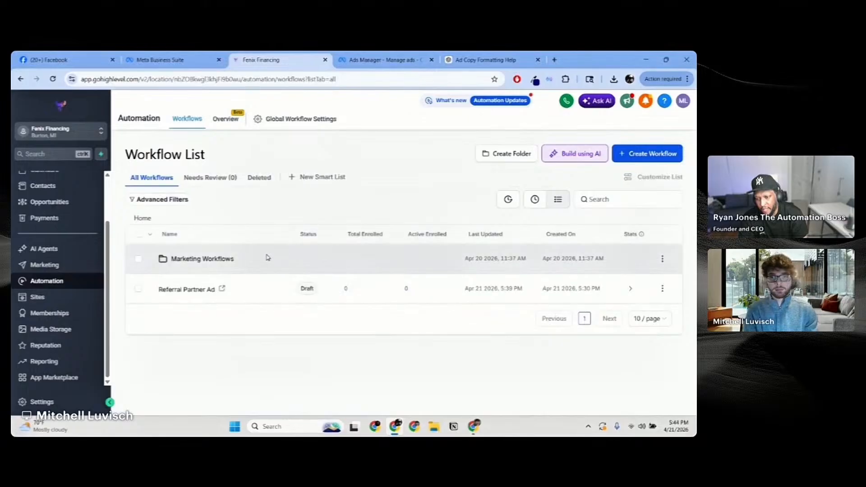
pyautogui.click(210, 291)
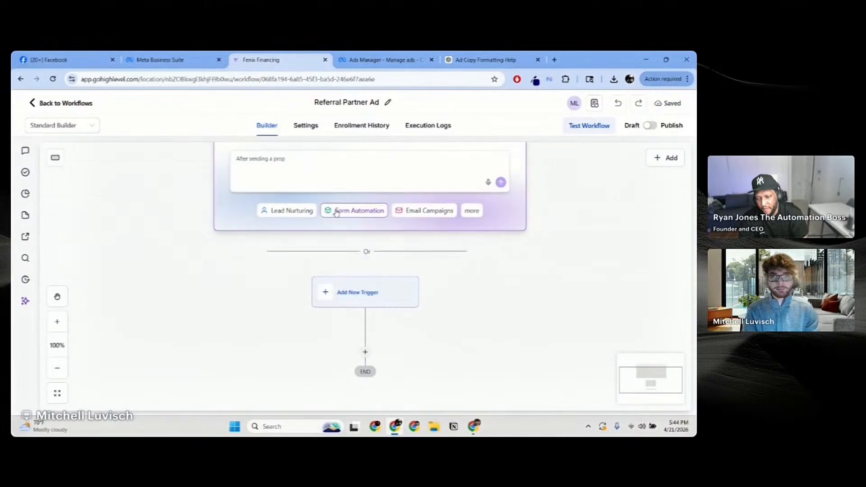
# Step: Submit the pasted 12-month drip prompt to the AI Assistant and choose 'When a form is submitted' as trigger
pyautogui.hotkey('ctrl', 'v')
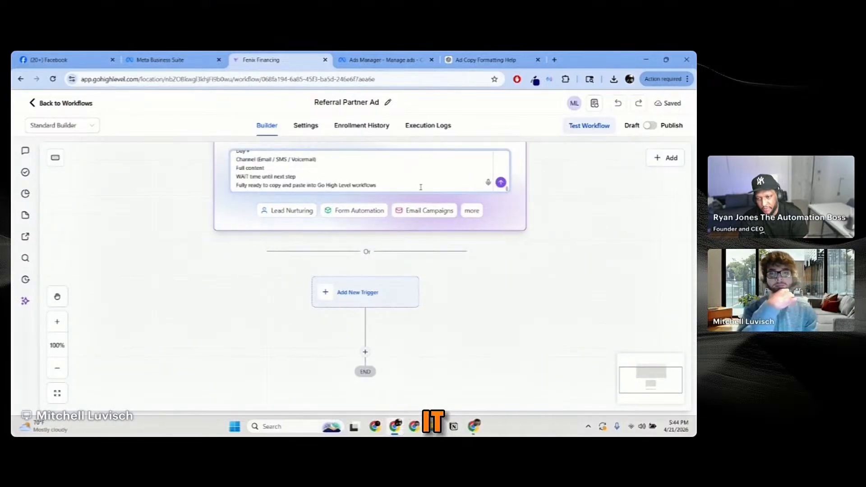
pyautogui.scroll(1, 589, 243)
pyautogui.click(501, 228)
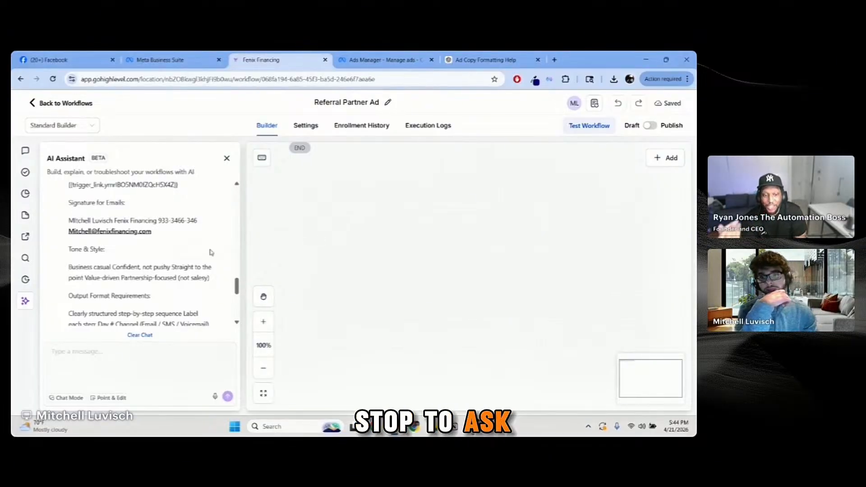
pyautogui.scroll(-5, 215, 244)
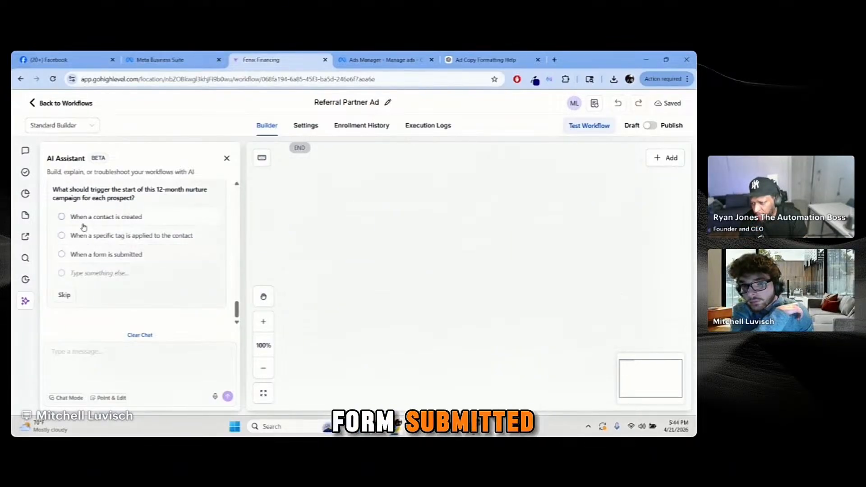
pyautogui.click(65, 257)
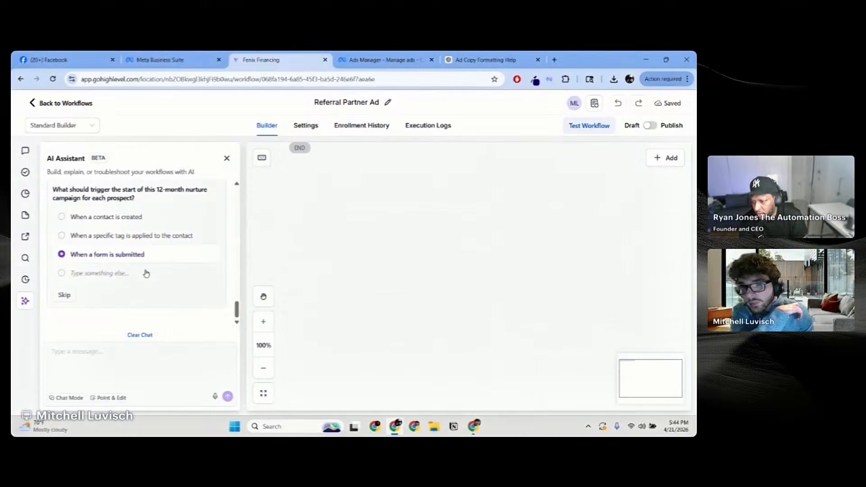
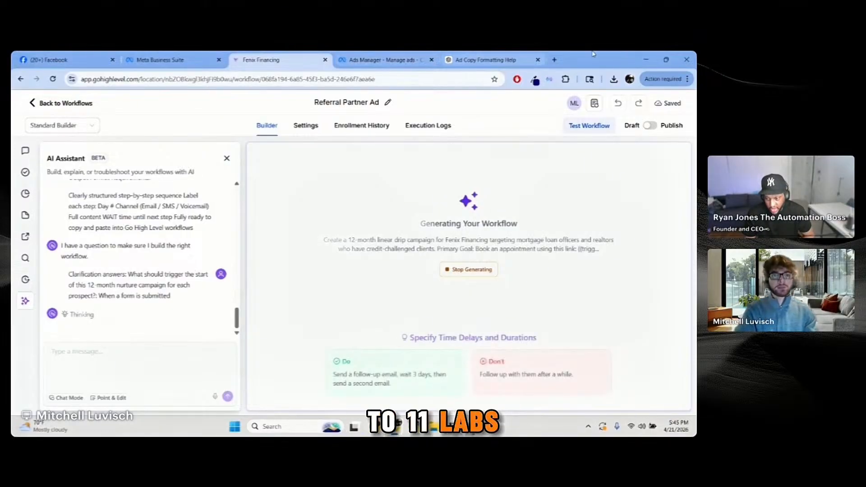
# Step: Check on the still-generating Fenix drip workflow, then return to the ElevenLabs Text to Speech page
pyautogui.click(554, 60)
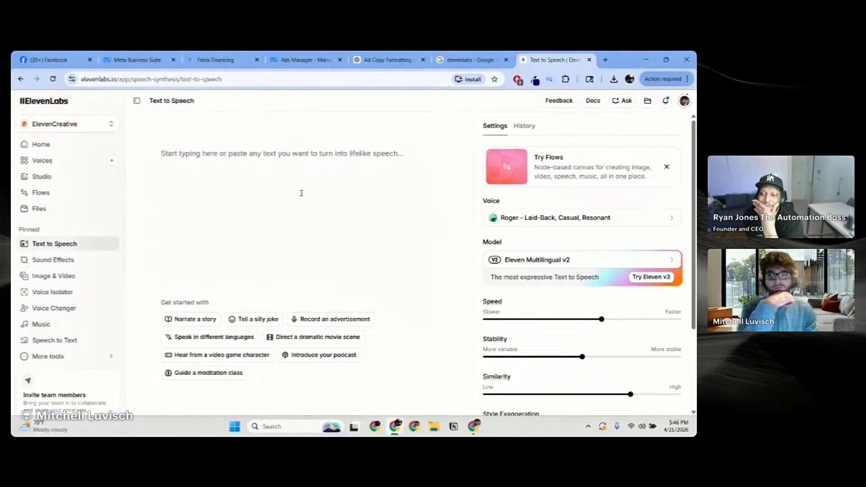
pyautogui.click(228, 58)
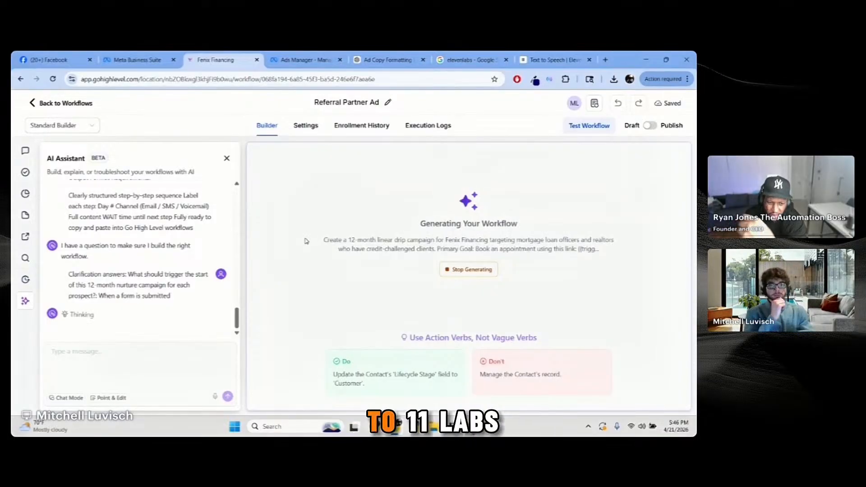
pyautogui.click(555, 59)
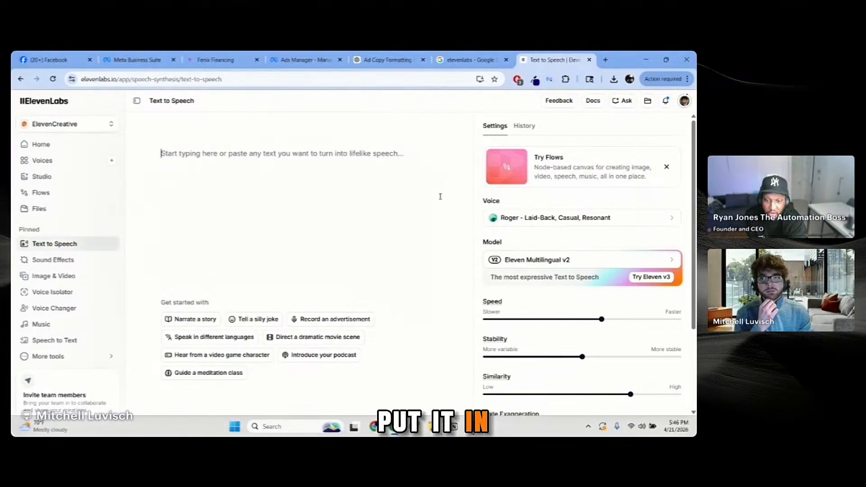
# Step: Ask the Ad Copy Formatting chat to create a voicemail script for Fenix Financing
pyautogui.click(382, 54)
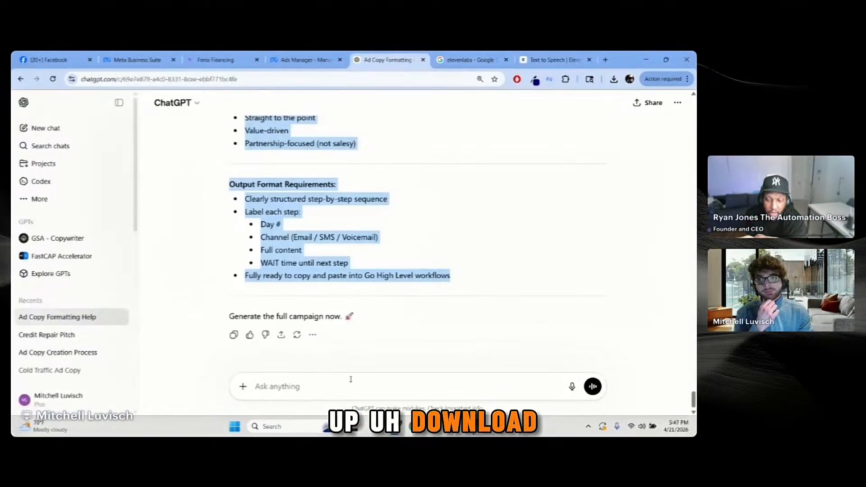
pyautogui.write('create a')
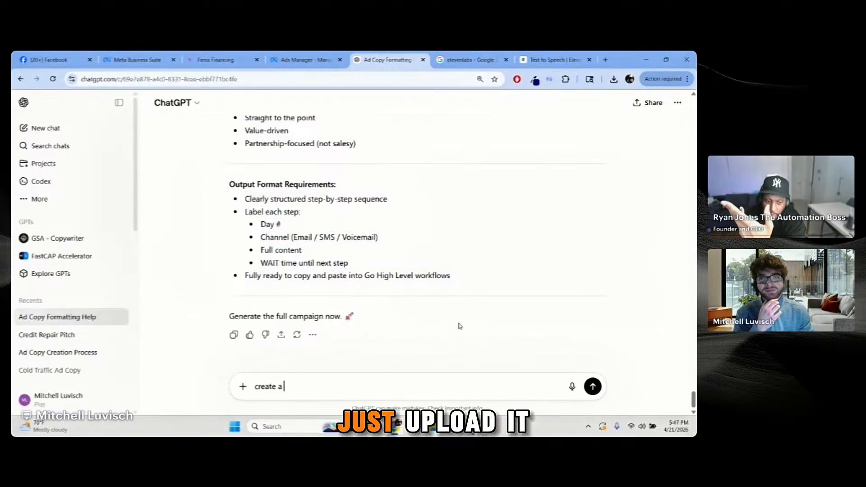
pyautogui.write(' voicemail script for me')
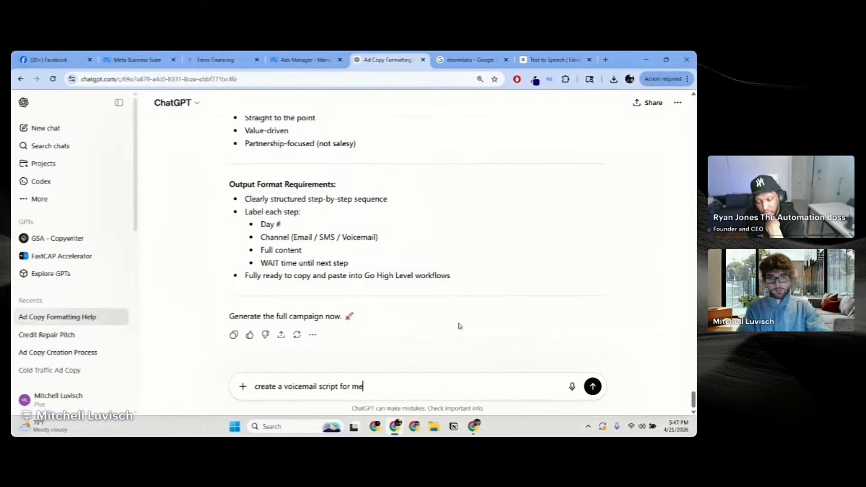
pyautogui.press('Return')
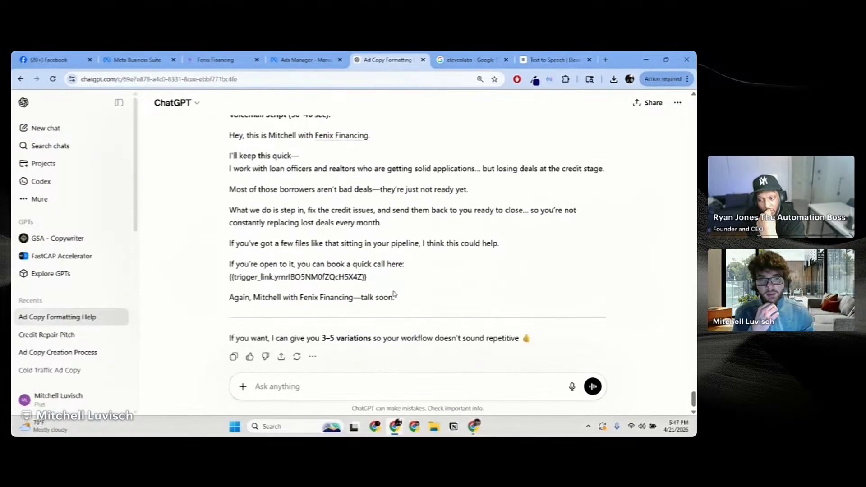
# Step: Follow up in the chat with the clarification 'This is a voicemail'
pyautogui.moveTo(406, 300); pyautogui.dragTo(300, 240)
pyautogui.scroll(-2, 316, 293)
pyautogui.click(338, 348)
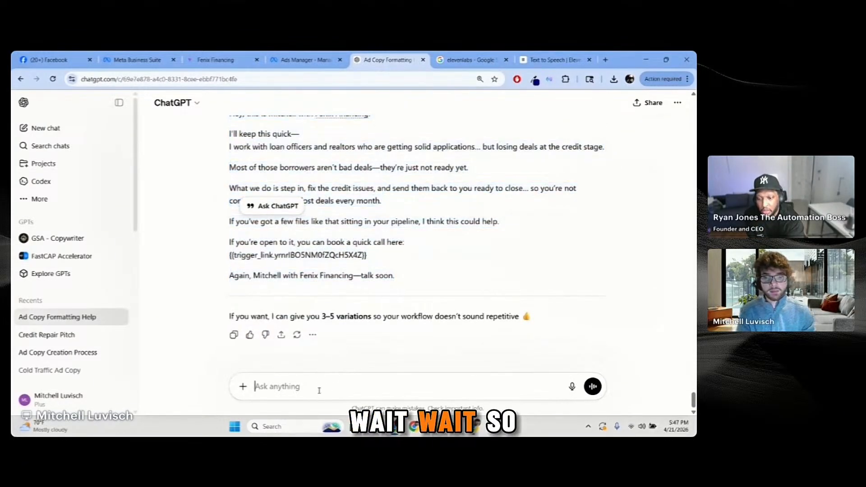
pyautogui.write('This is ')
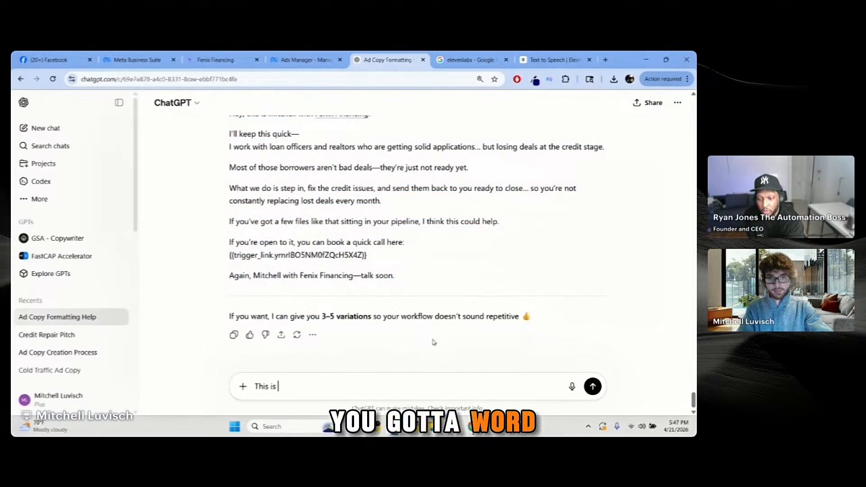
pyautogui.write('a voicemail')
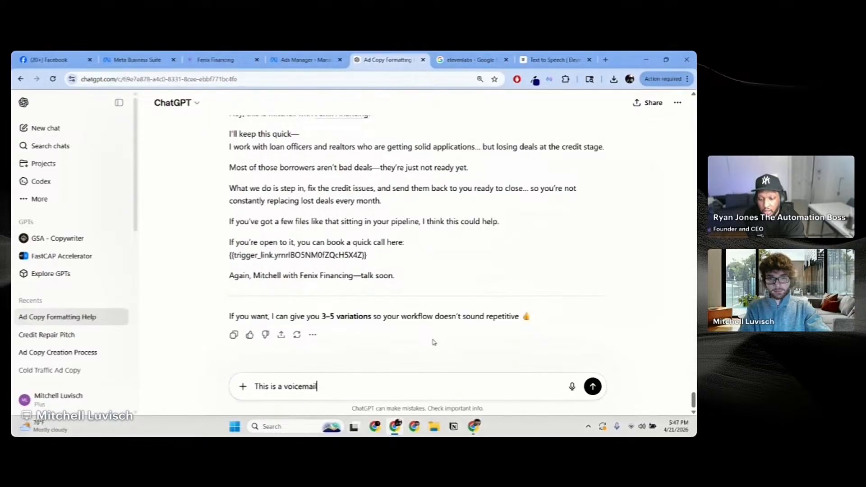
pyautogui.press('Return')
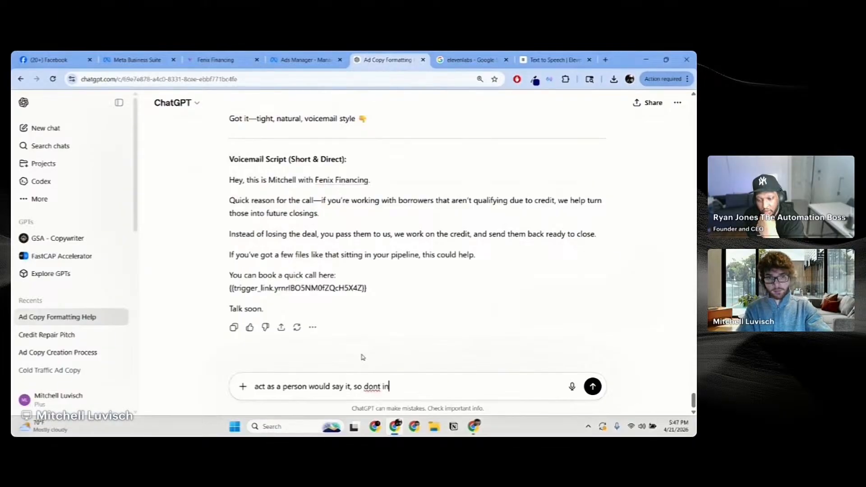
# Step: Request a conversational, link-free script ending with a call-back ask, then select the new script
pyautogui.write('de the li')
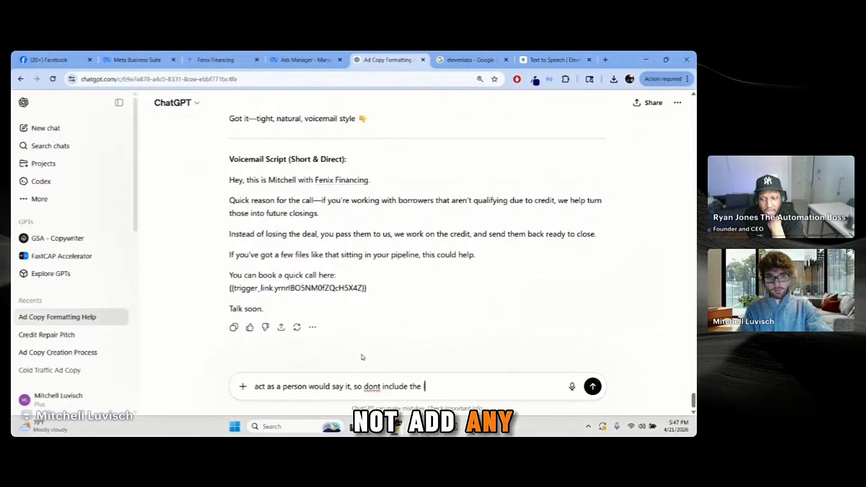
pyautogui.write('nk rather the call to action s')
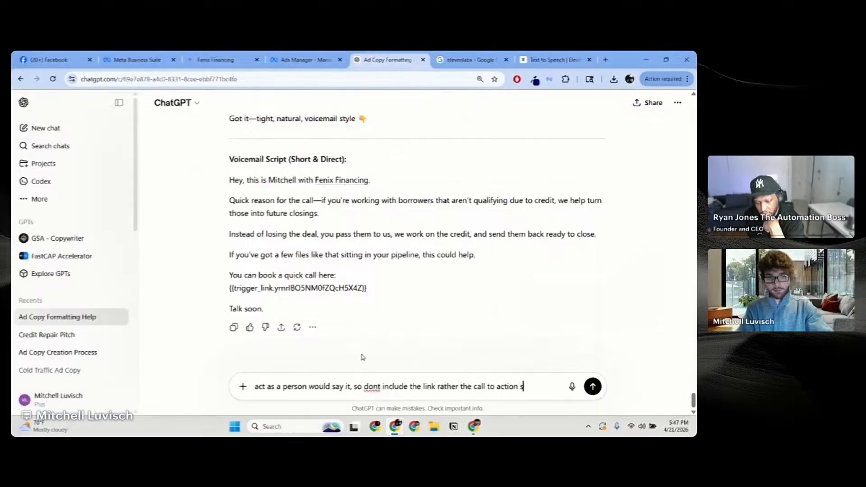
pyautogui.write('a call back')
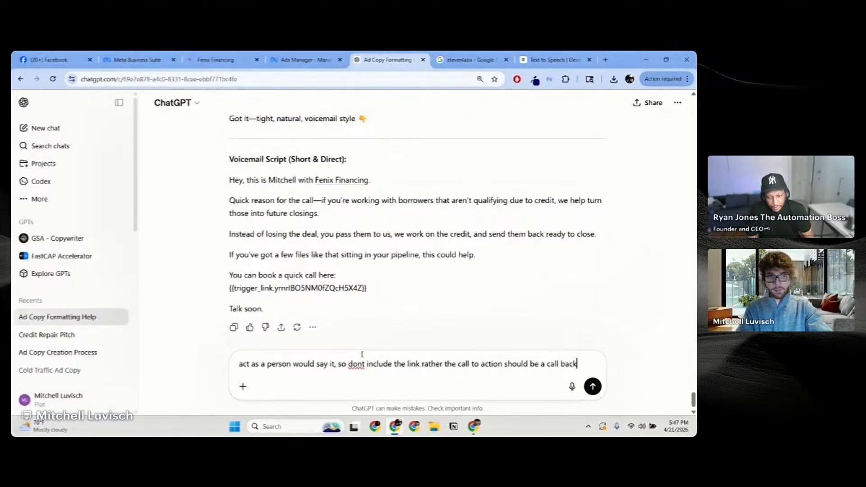
pyautogui.press('Return')
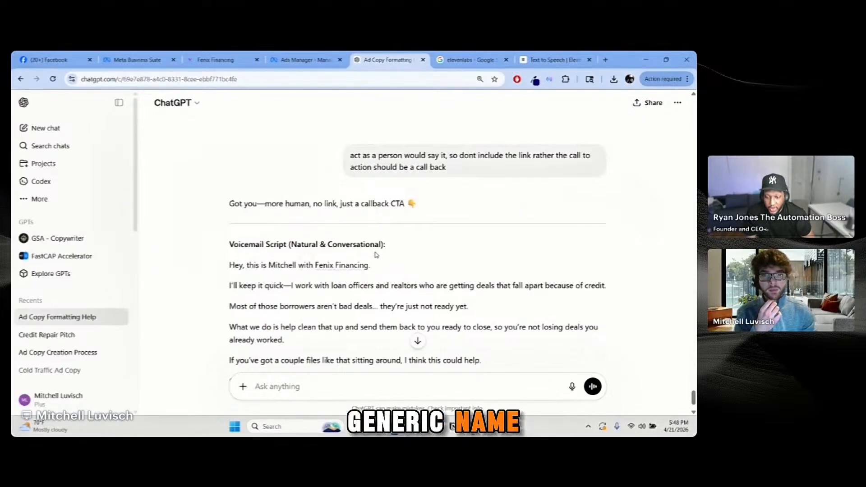
pyautogui.scroll(-2, 364, 253)
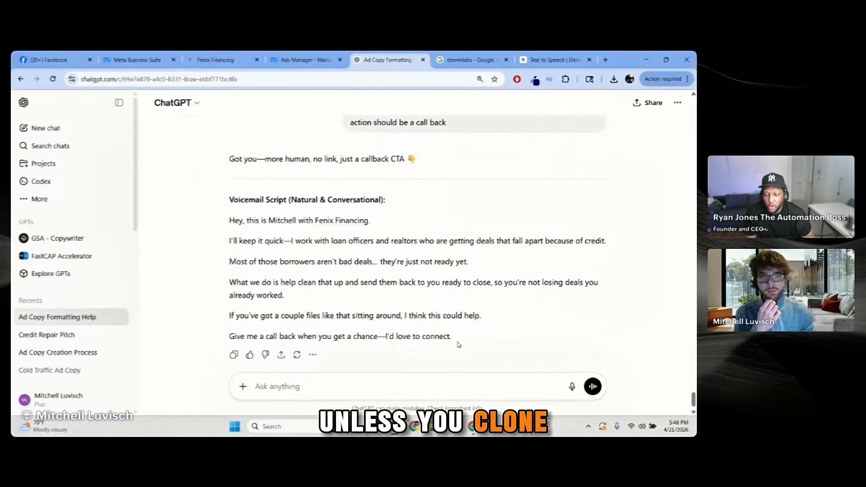
pyautogui.moveTo(461, 344); pyautogui.dragTo(229, 220)
pyautogui.hotkey('ctrl', 'c')
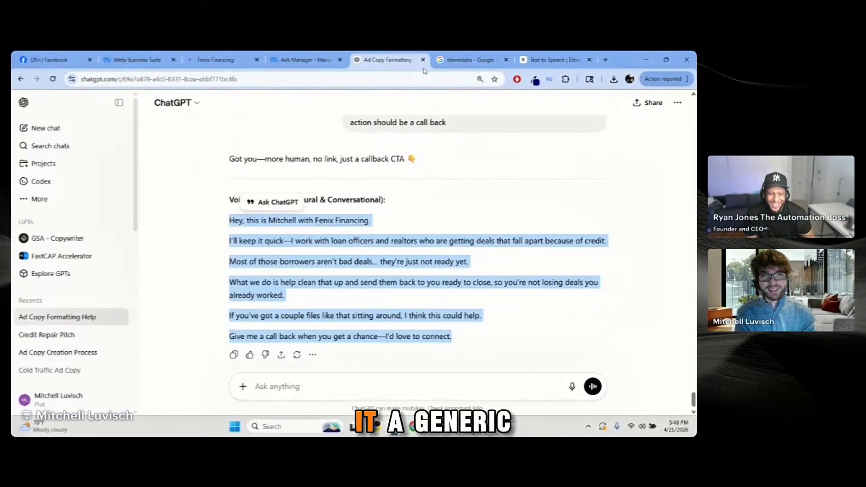
# Step: Paste the voicemail script into ElevenLabs Text to Speech and generate the Roger-voice audio
pyautogui.click(481, 58)
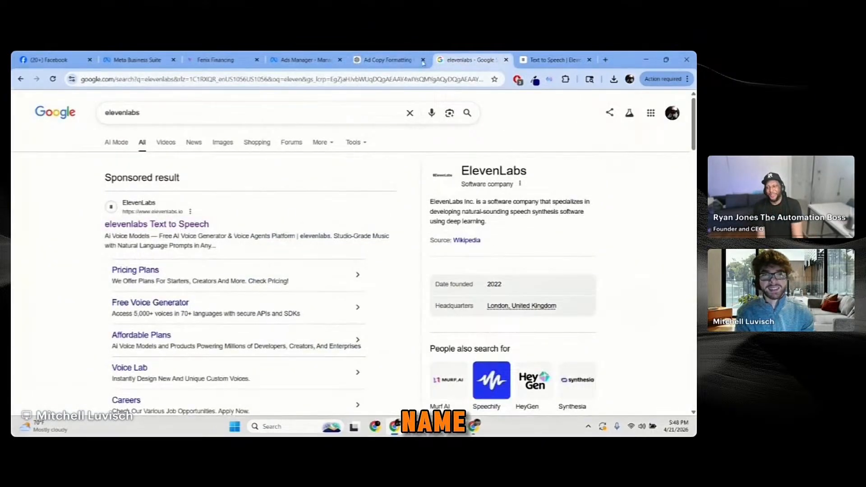
pyautogui.click(552, 60)
pyautogui.click(347, 158)
pyautogui.hotkey('ctrl', 'v')
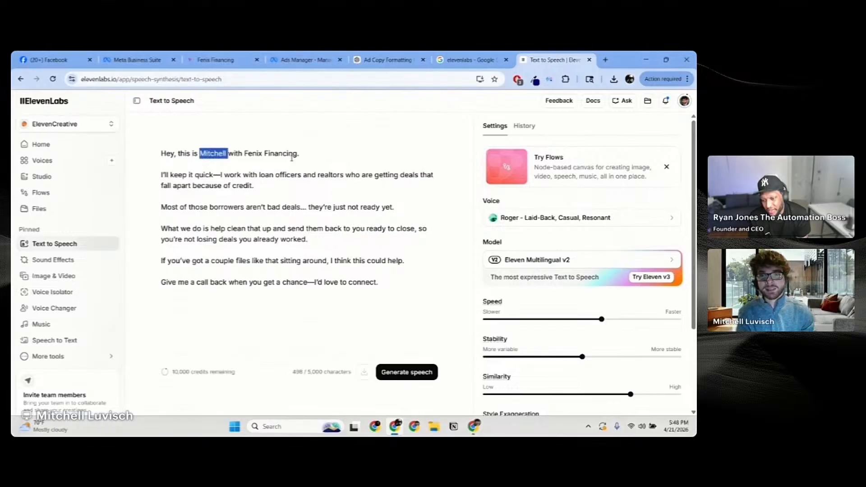
pyautogui.write('bob')
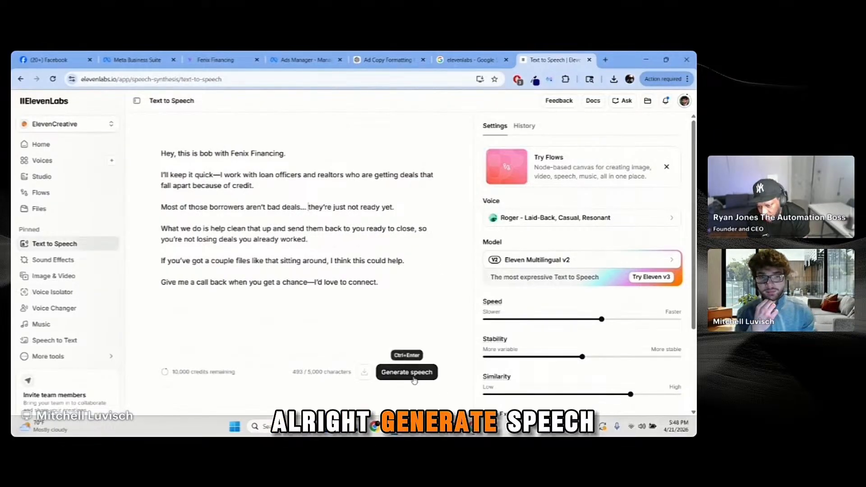
pyautogui.click(402, 375)
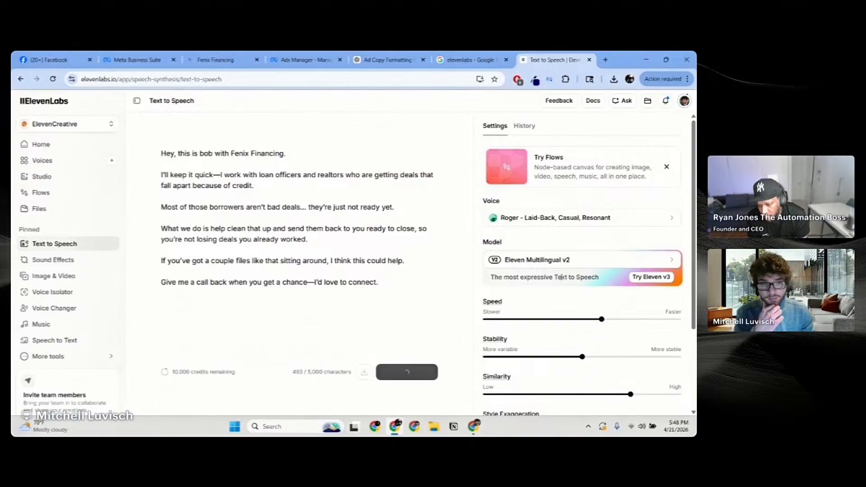
# Step: Stop playback and download the 27-second voicemail audio as an MP3
pyautogui.scroll(-5, 564, 239)
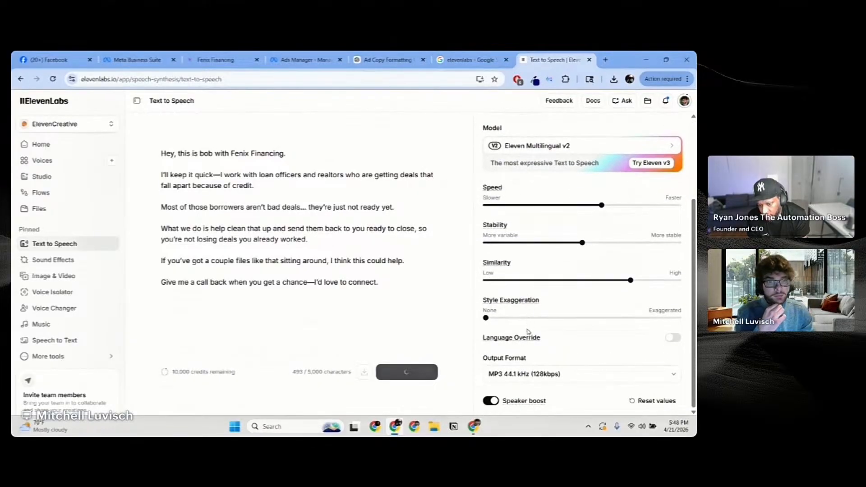
pyautogui.scroll(5, 526, 332)
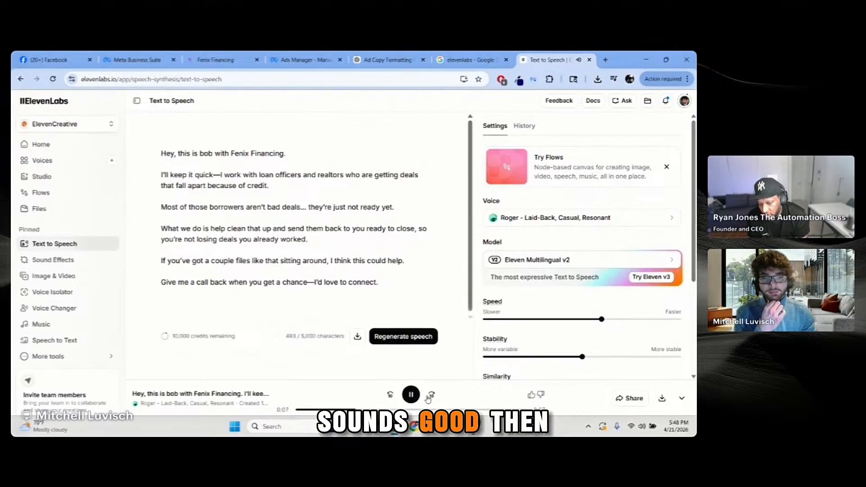
pyautogui.click(413, 397)
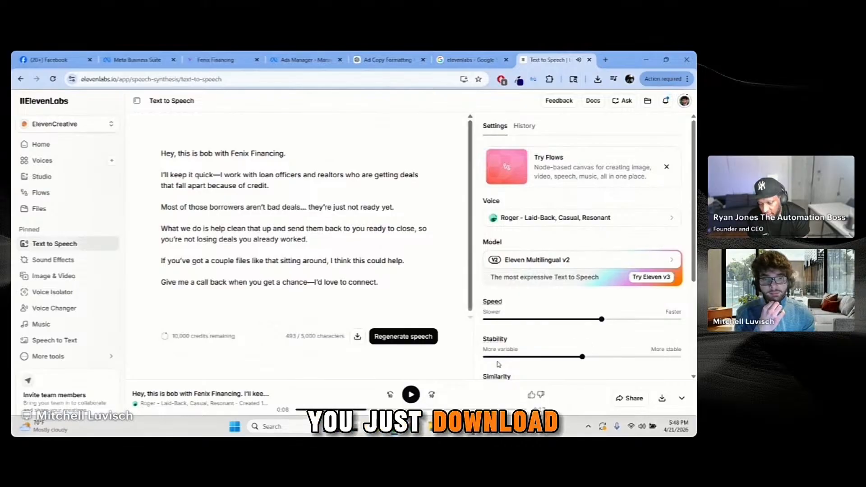
pyautogui.click(662, 398)
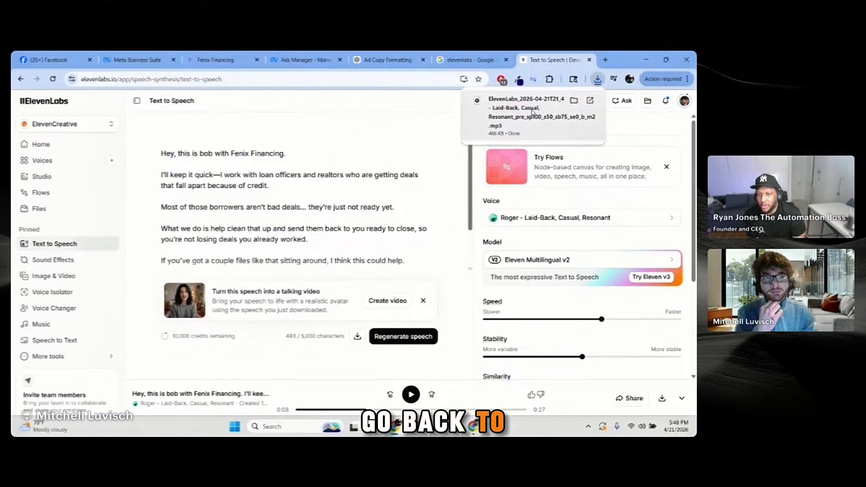
# Step: Locate the new ElevenLabs MP3 in the Downloads folder
pyautogui.click(573, 100)
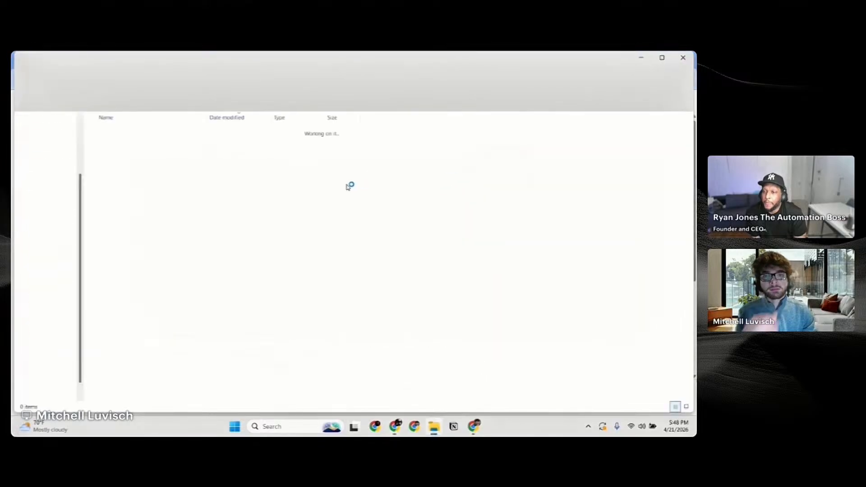
pyautogui.click(312, 229)
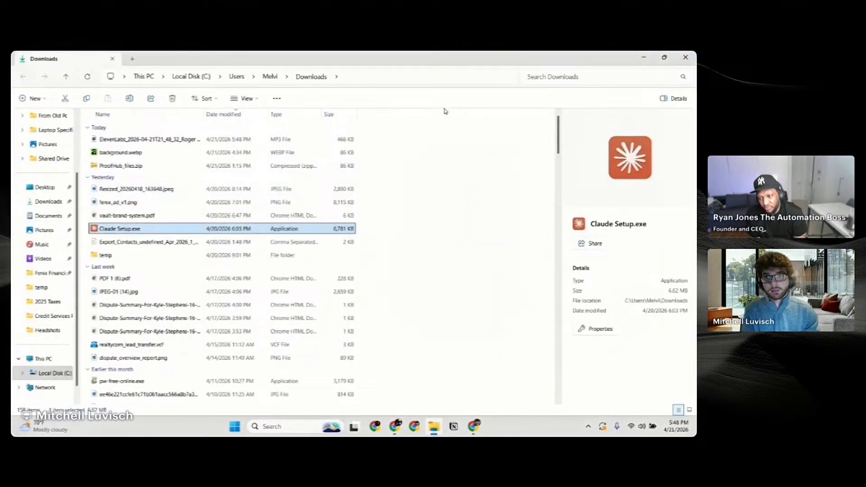
pyautogui.click(219, 141)
pyautogui.hotkey('alt', 'Tab')
# Step: Close the AI Assistant panel on the Fenix 12-Month Drip workflow
pyautogui.click(216, 60)
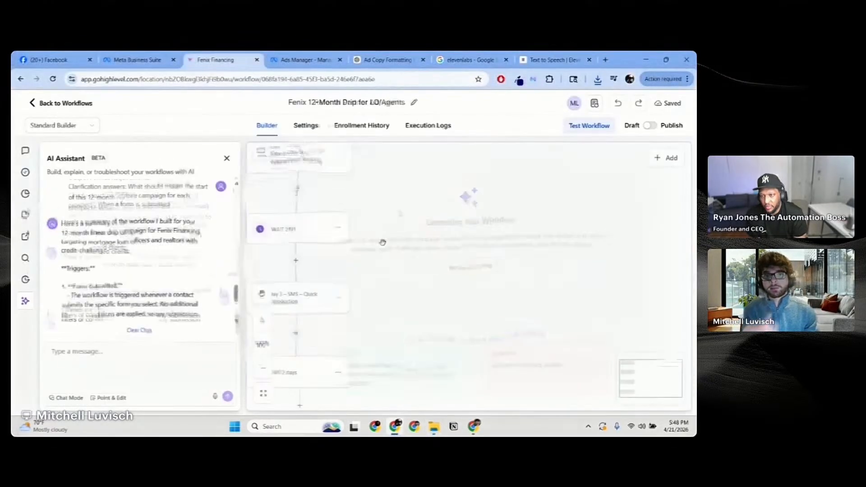
pyautogui.scroll(-10, 197, 276)
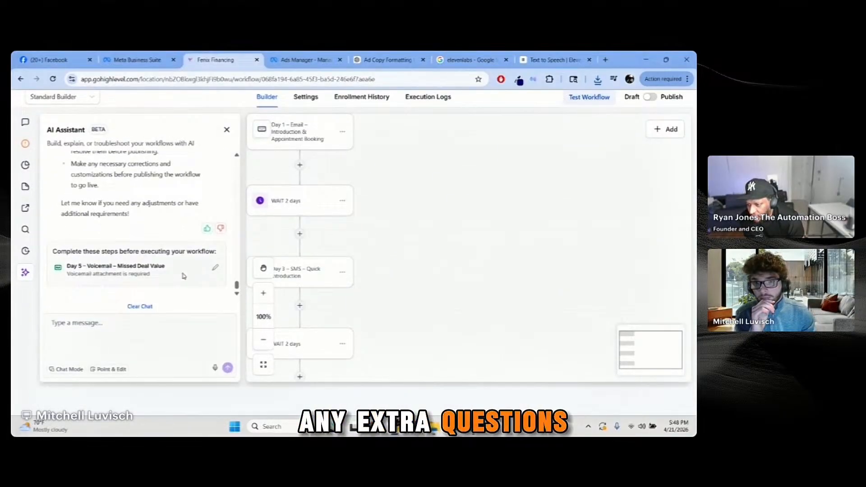
pyautogui.scroll(-1, 388, 289)
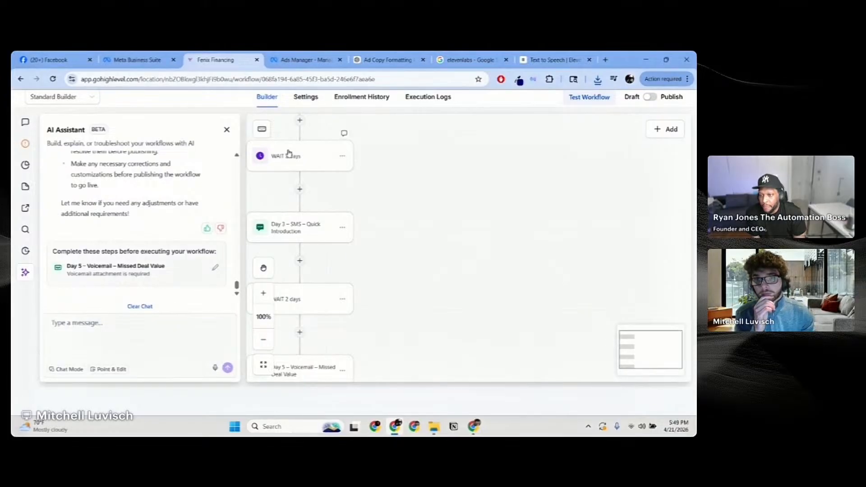
pyautogui.click(227, 129)
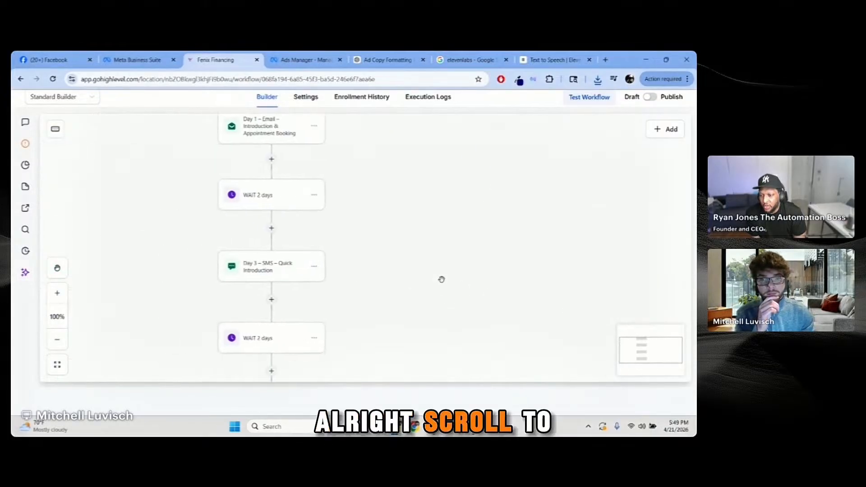
# Step: Delete the Form Submitted trigger at the top of the workflow
pyautogui.click(56, 340)
pyautogui.click(56, 340)
pyautogui.click(56, 340)
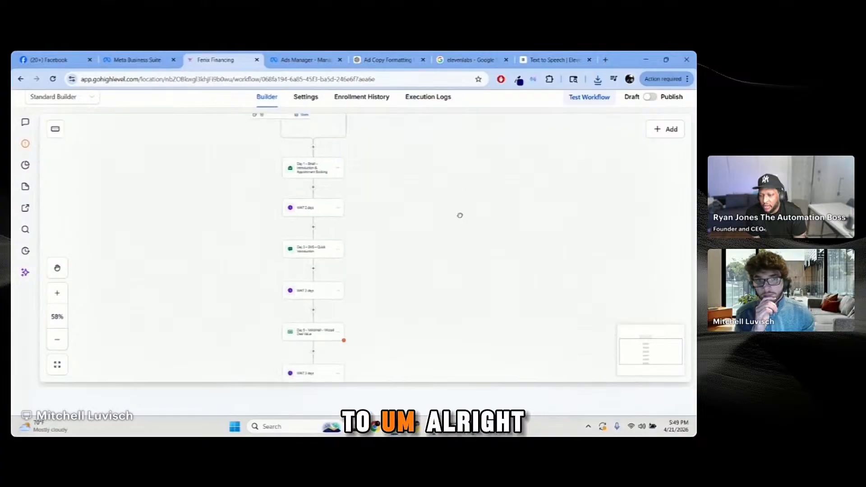
pyautogui.moveTo(459, 213); pyautogui.dragTo(474, 388)
pyautogui.moveTo(441, 262); pyautogui.dragTo(429, 197)
pyautogui.click(57, 294)
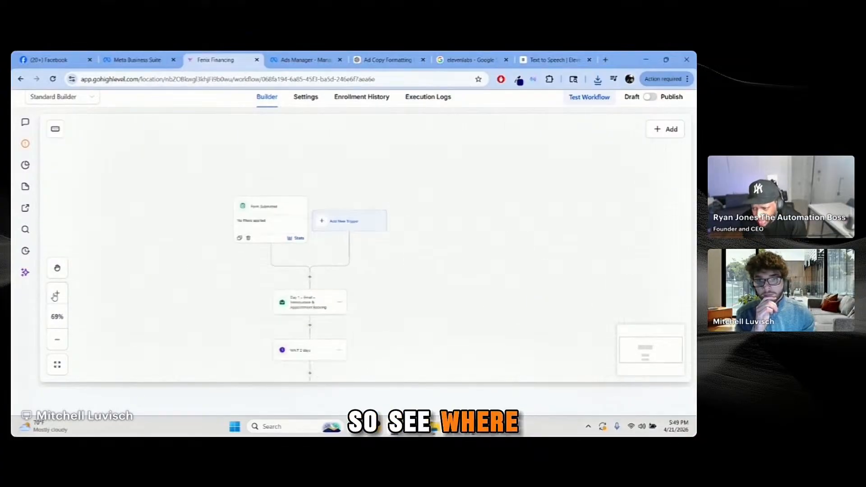
pyautogui.click(57, 294)
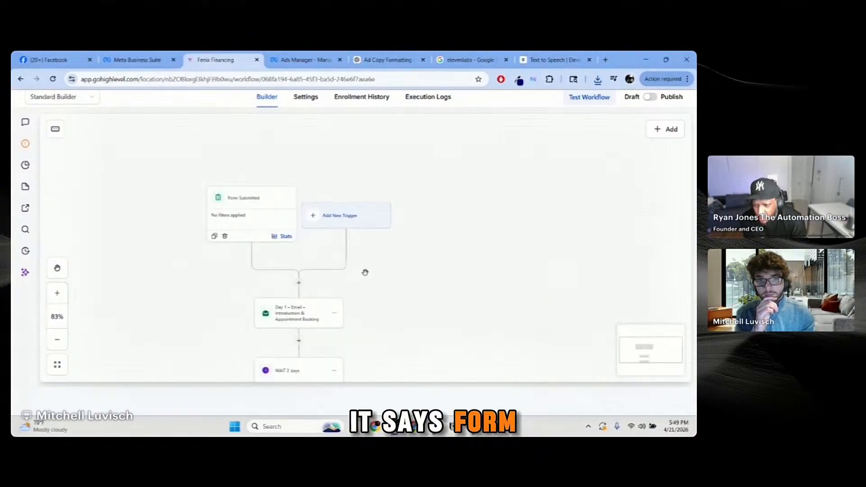
pyautogui.click(57, 293)
pyautogui.click(57, 294)
pyautogui.moveTo(192, 281); pyautogui.dragTo(246, 287)
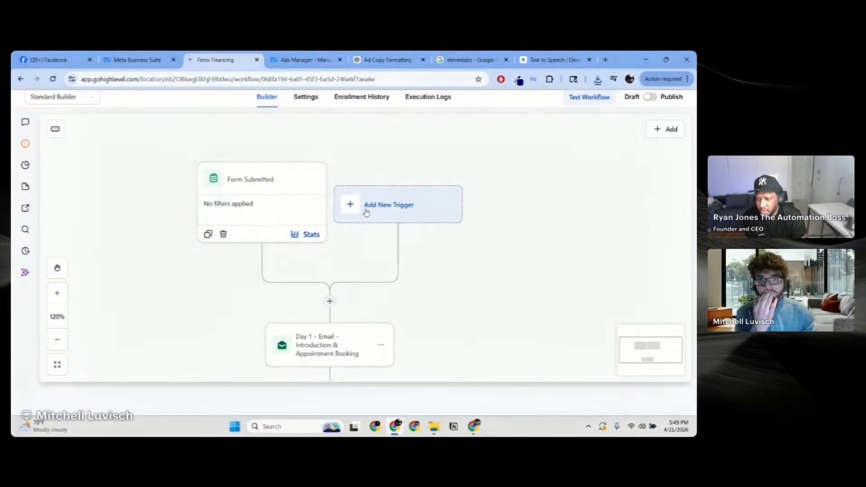
pyautogui.click(223, 234)
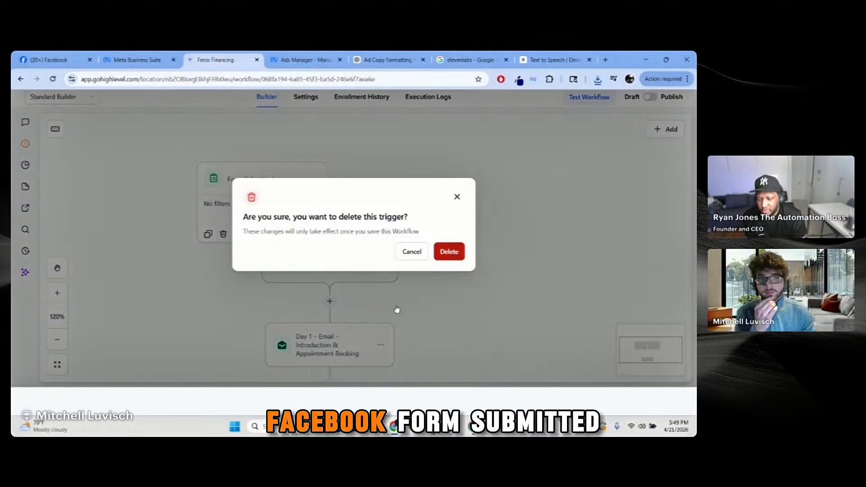
pyautogui.click(447, 253)
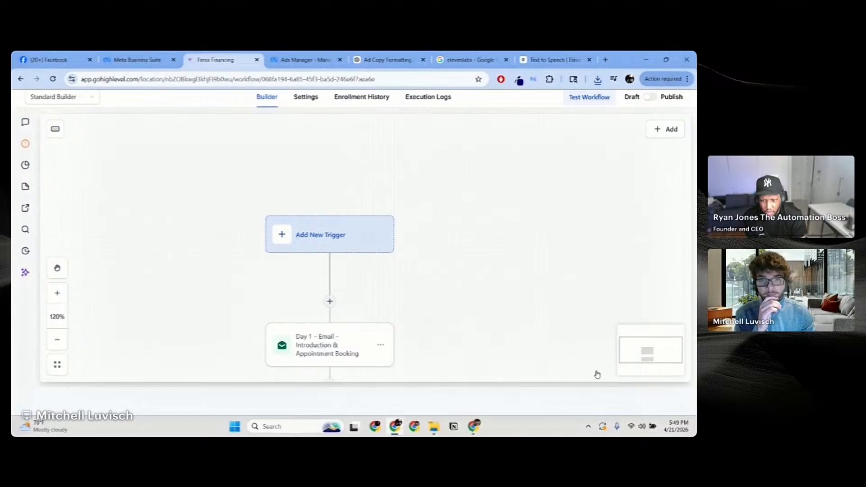
pyautogui.moveTo(492, 313); pyautogui.dragTo(493, 315)
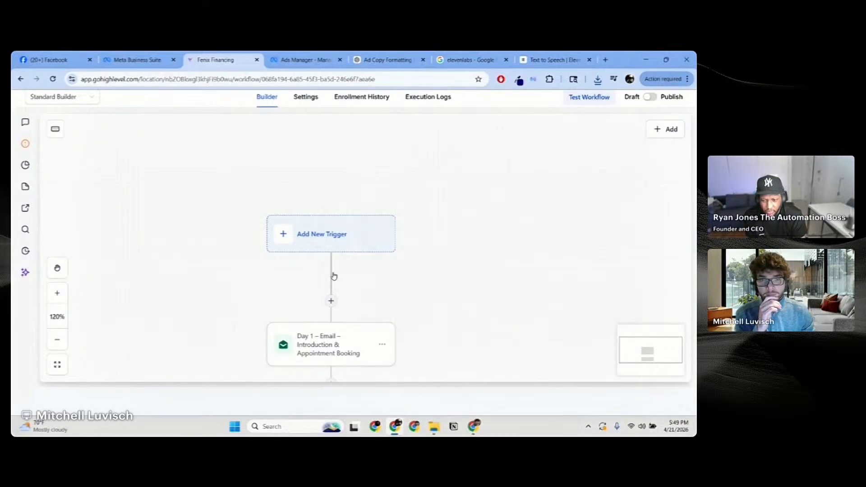
pyautogui.moveTo(434, 297); pyautogui.dragTo(430, 280)
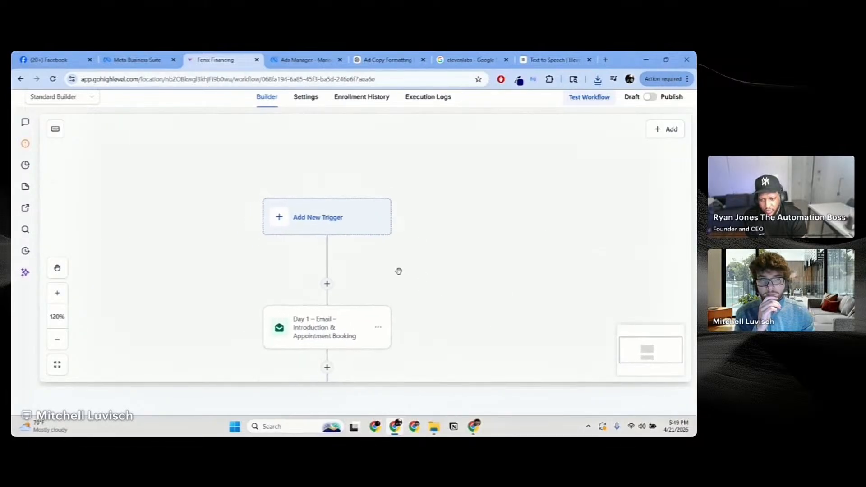
# Step: Add a Facebook Lead Form Submitted trigger filtered to the Fenix Financing page and Referral Partner 4-21-26 form
pyautogui.click(673, 130)
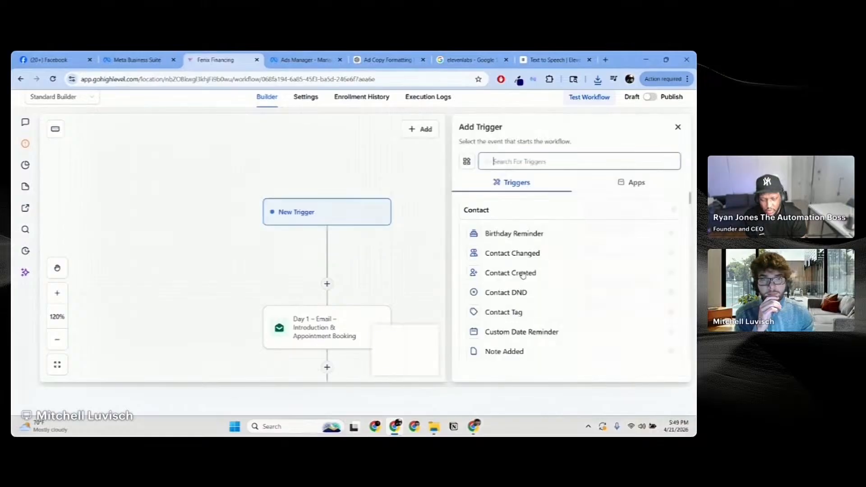
pyautogui.write('faceb')
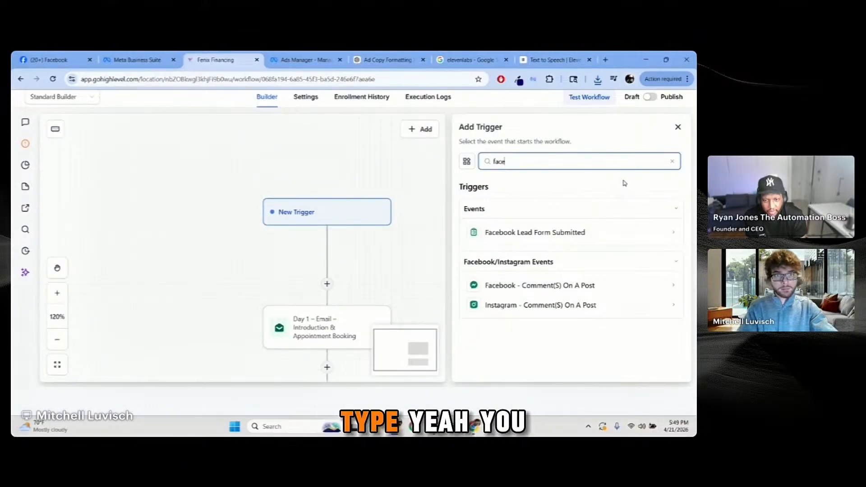
pyautogui.click(597, 235)
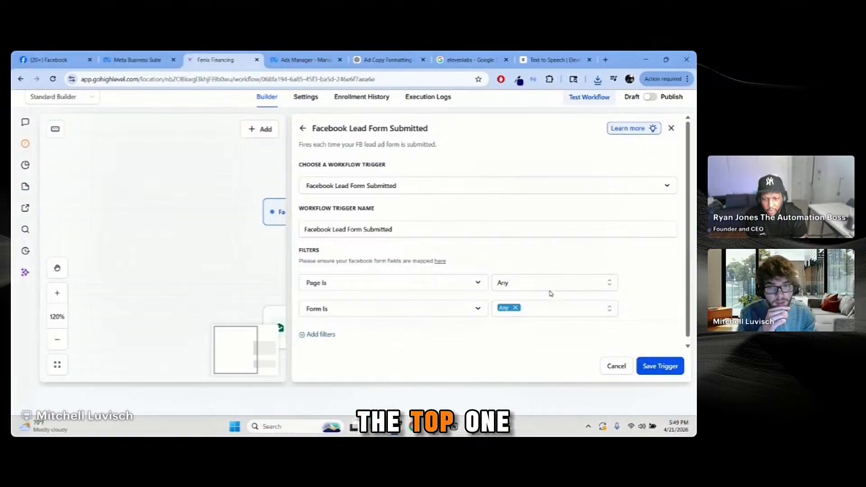
pyautogui.scroll(-1, 551, 294)
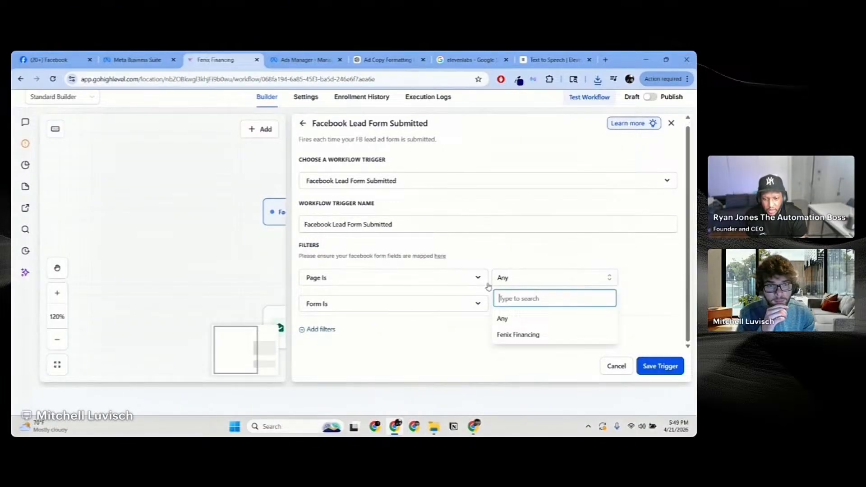
pyautogui.click(523, 334)
pyautogui.click(562, 308)
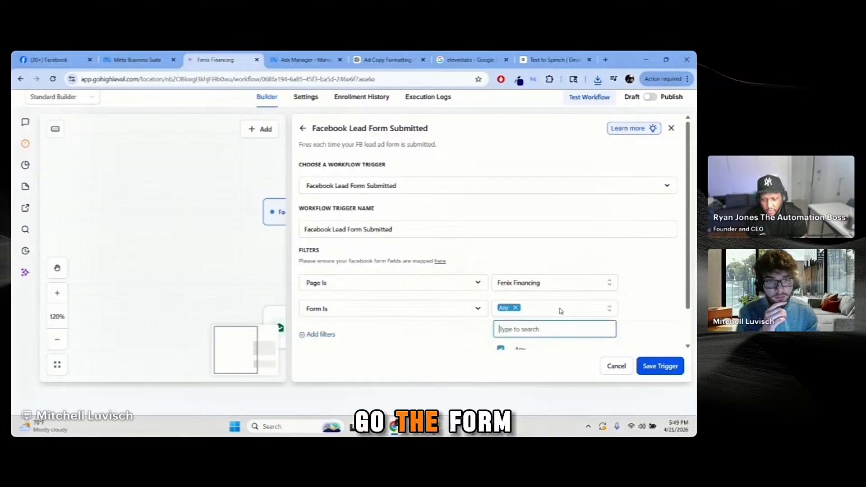
pyautogui.scroll(-1, 621, 296)
pyautogui.click(569, 324)
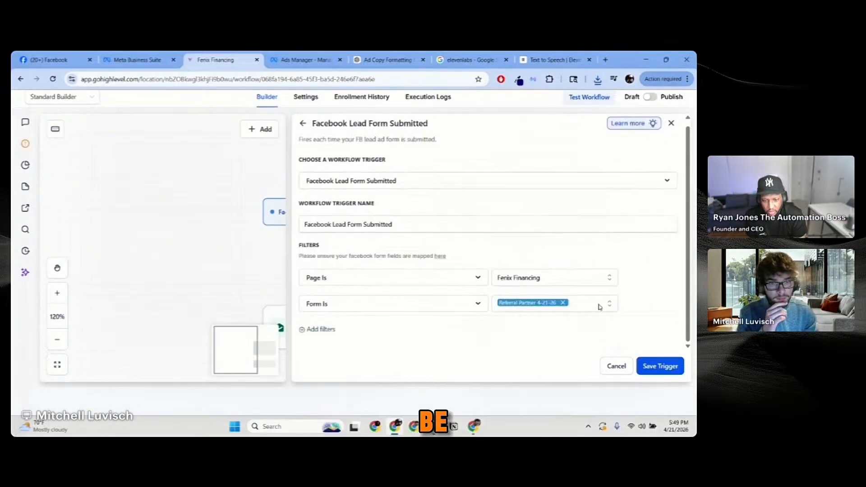
pyautogui.click(661, 372)
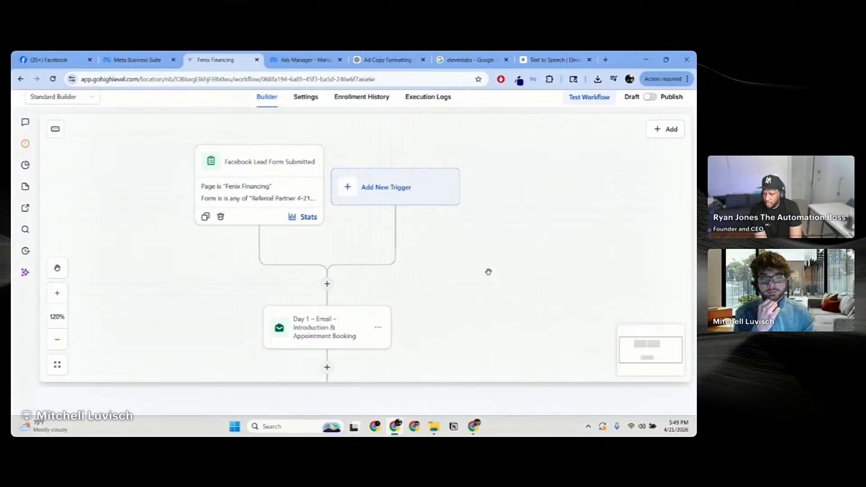
# Step: Scroll the canvas to view the gap between the Facebook trigger and the Day 1 email
pyautogui.scroll(-10, 489, 272)
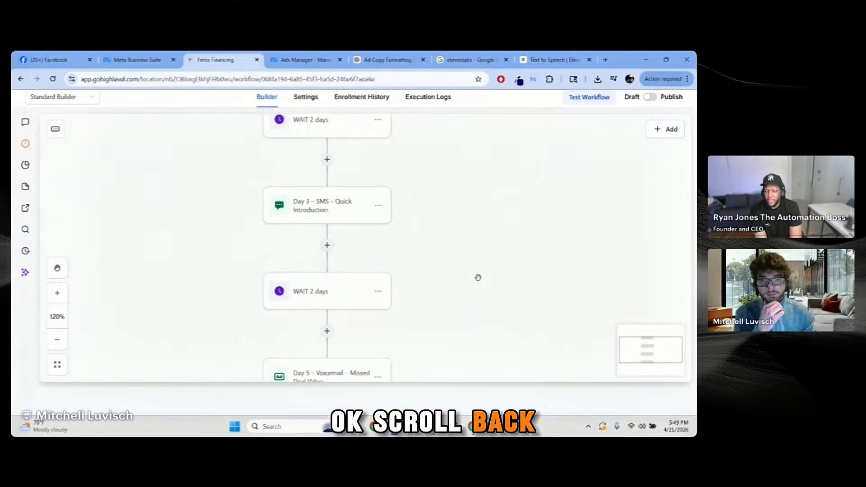
pyautogui.scroll(6, 478, 278)
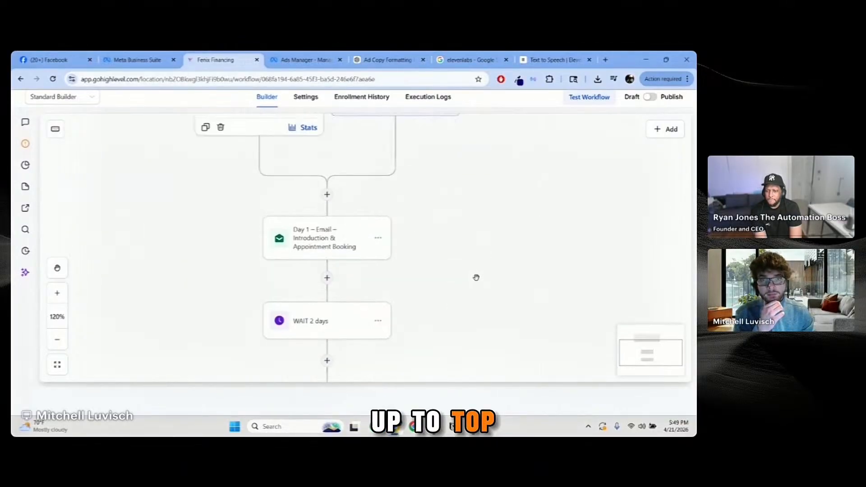
pyautogui.scroll(2, 477, 277)
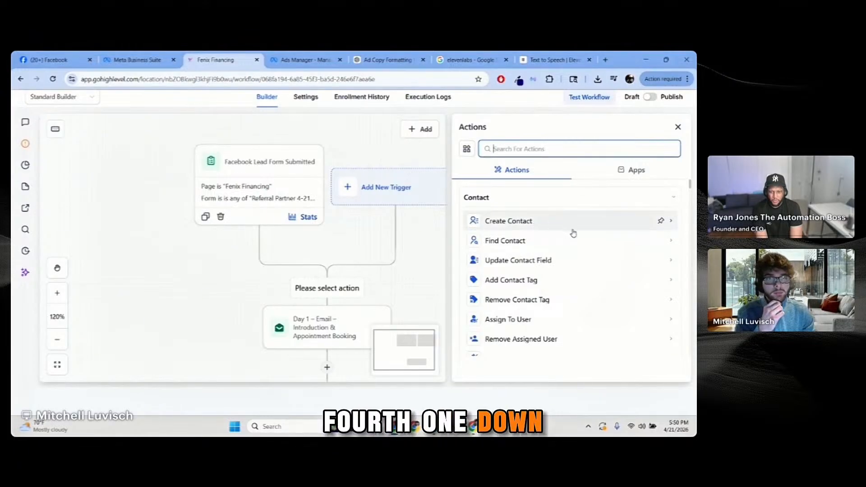
# Step: Add an Add Contact Tag step named Referral Partners 4-21-26 after the trigger
pyautogui.click(556, 286)
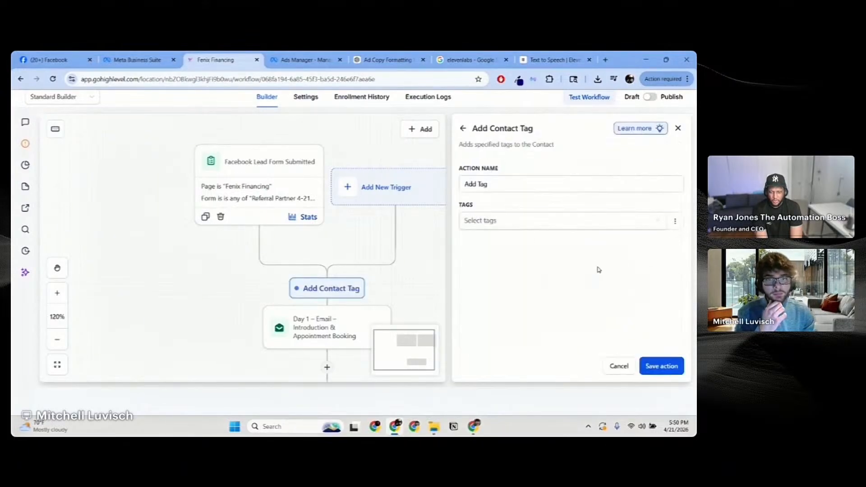
pyautogui.click(533, 181)
pyautogui.tripleClick(532, 183)
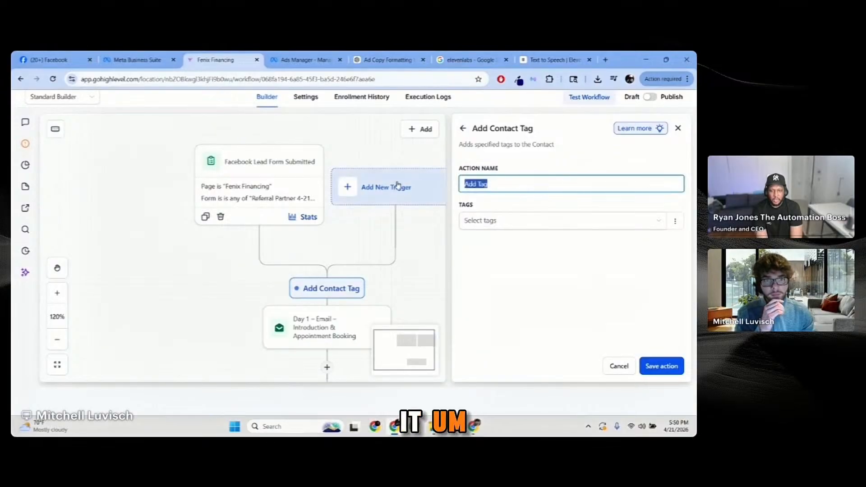
pyautogui.write('F')
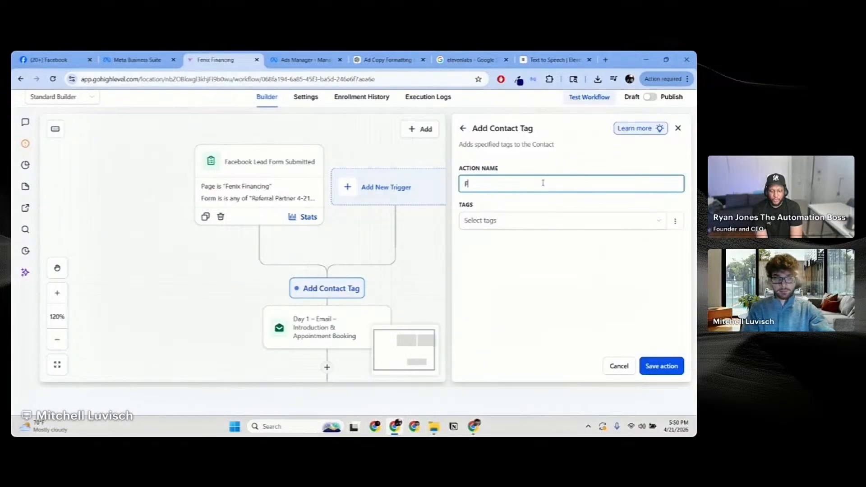
pyautogui.write('acebook Lead')
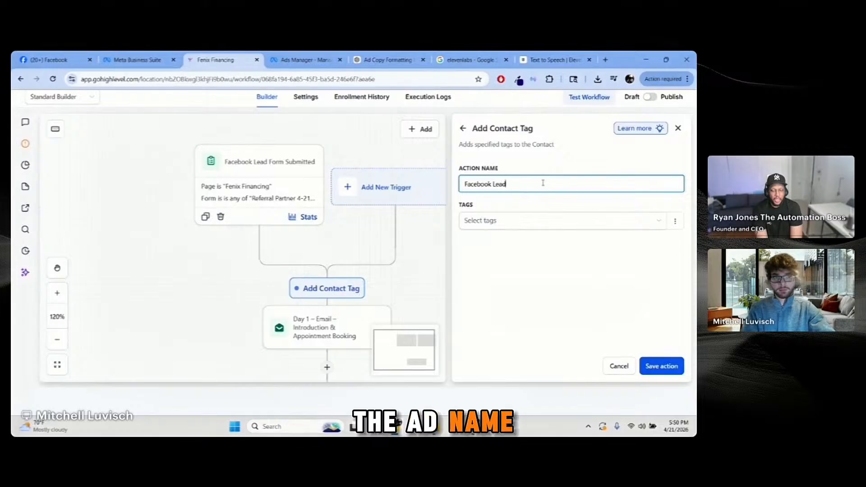
pyautogui.hotkey('ctrl', 'a')
pyautogui.write('Ref')
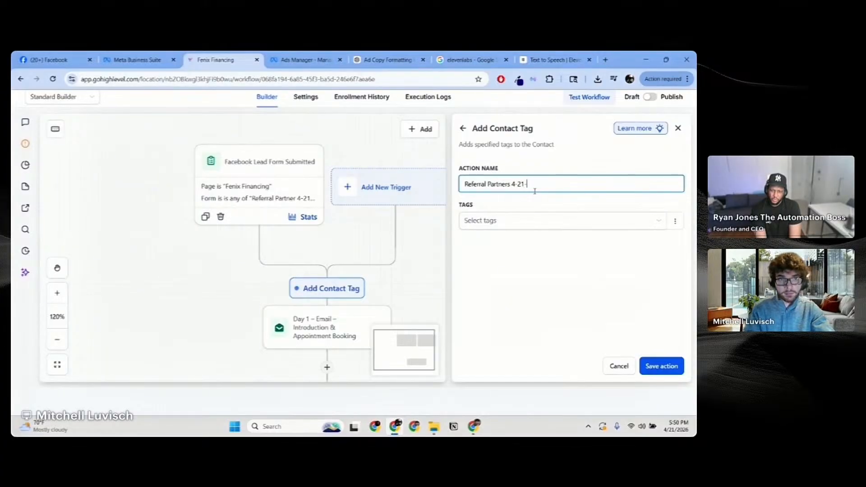
pyautogui.write('26')
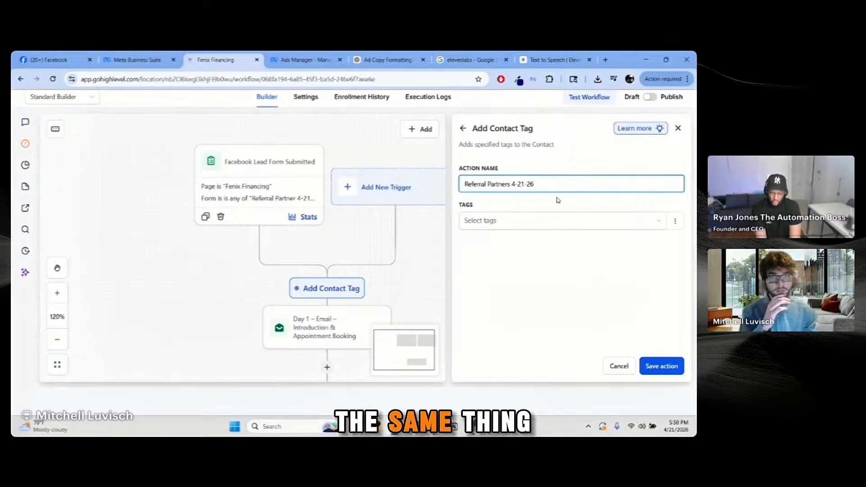
pyautogui.click(557, 260)
# Step: Create and apply a new referral partners 4-21-26 tag, then save the step
pyautogui.click(542, 229)
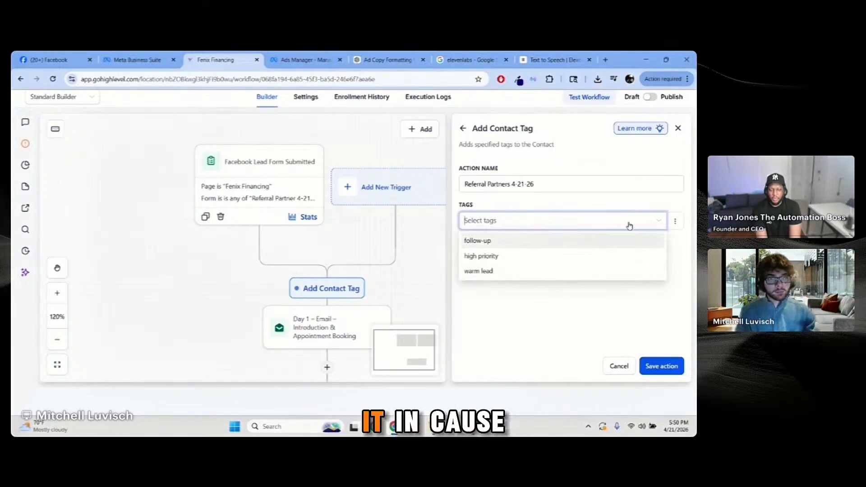
pyautogui.click(553, 185)
pyautogui.hotkey('ctrl', 'a')
pyautogui.hotkey('ctrl', 'c')
pyautogui.click(557, 226)
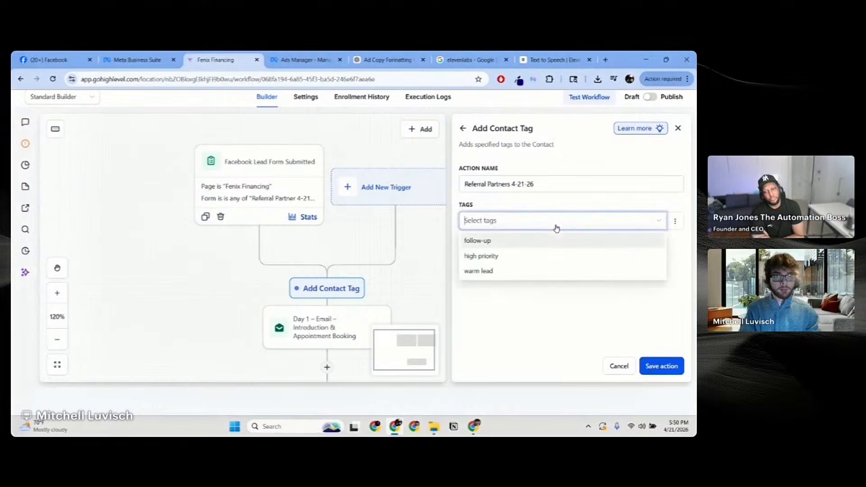
pyautogui.hotkey('ctrl', 'v')
pyautogui.click(514, 285)
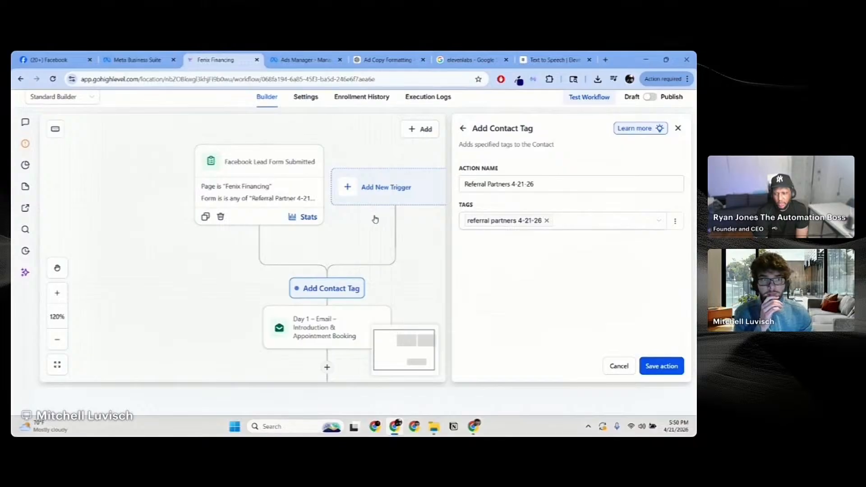
pyautogui.click(661, 366)
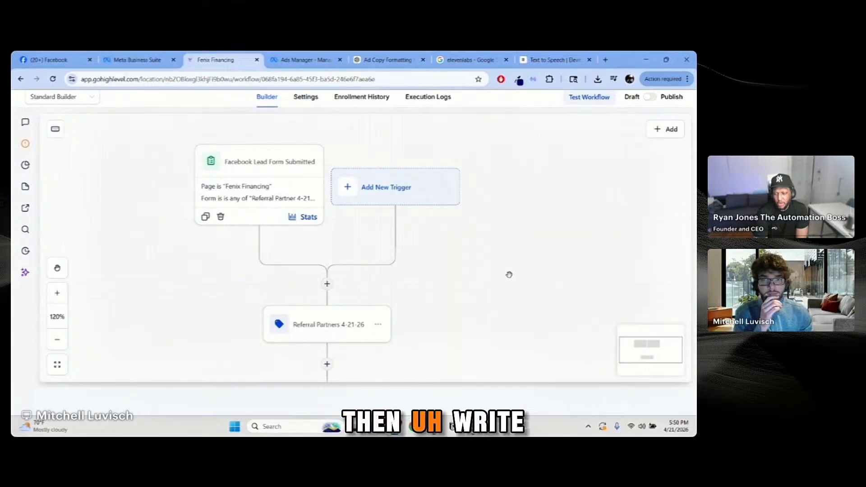
# Step: Add a Send Internal Notification step below the tag step with notification type Email
pyautogui.moveTo(510, 274); pyautogui.dragTo(524, 240)
pyautogui.moveTo(472, 285); pyautogui.dragTo(476, 293)
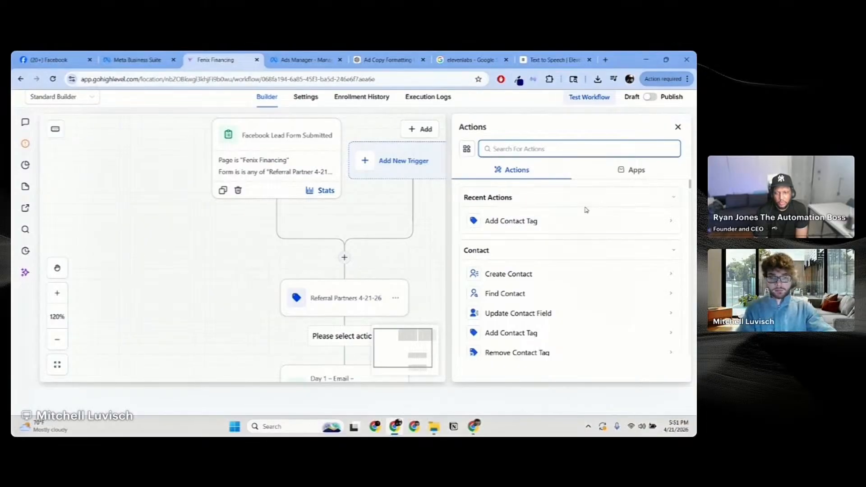
pyautogui.write('inter')
pyautogui.press('BackSpace')
pyautogui.press('BackSpace')
pyautogui.write('er')
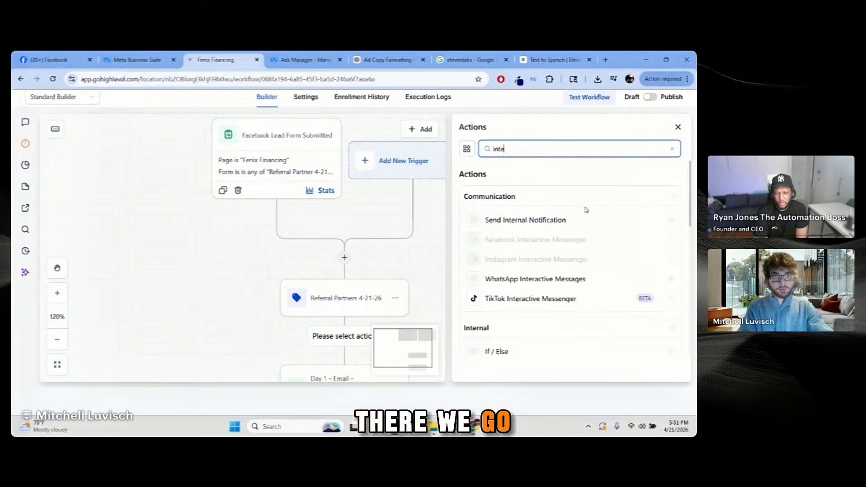
pyautogui.click(562, 226)
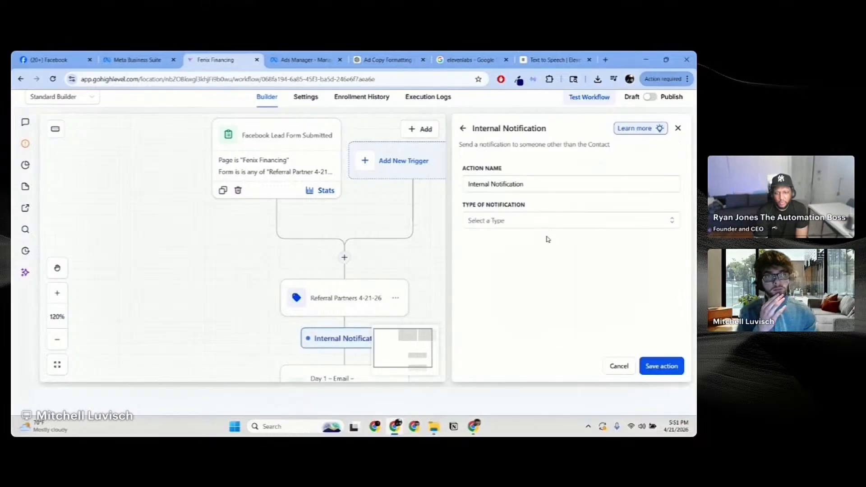
pyautogui.click(515, 224)
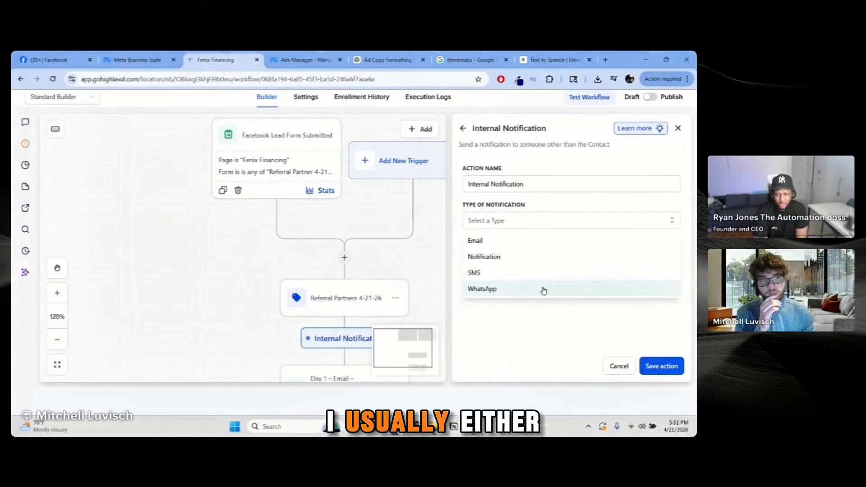
pyautogui.click(537, 244)
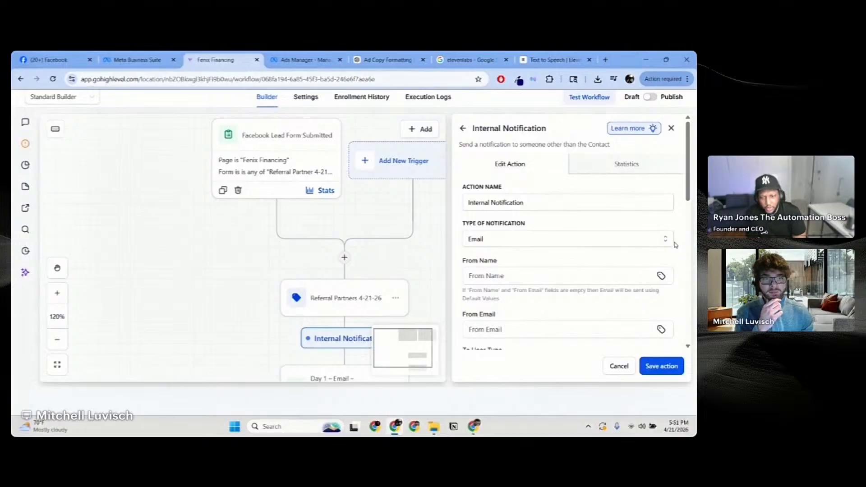
# Step: Address the notification to the Assigned User with subject 'New Referral Partners Ad Lead'
pyautogui.scroll(-3, 617, 258)
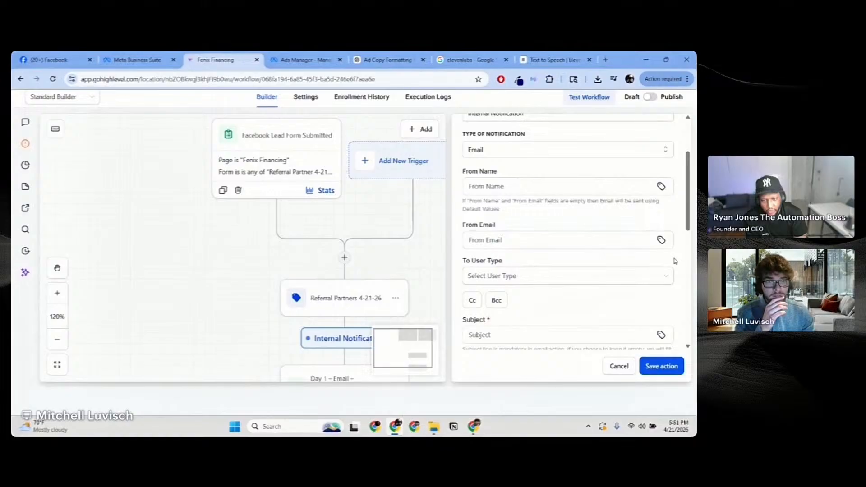
pyautogui.click(610, 280)
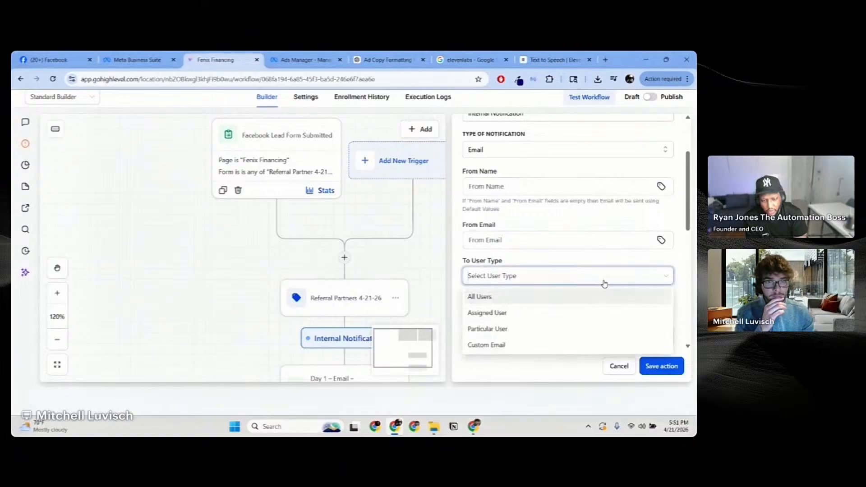
pyautogui.click(586, 316)
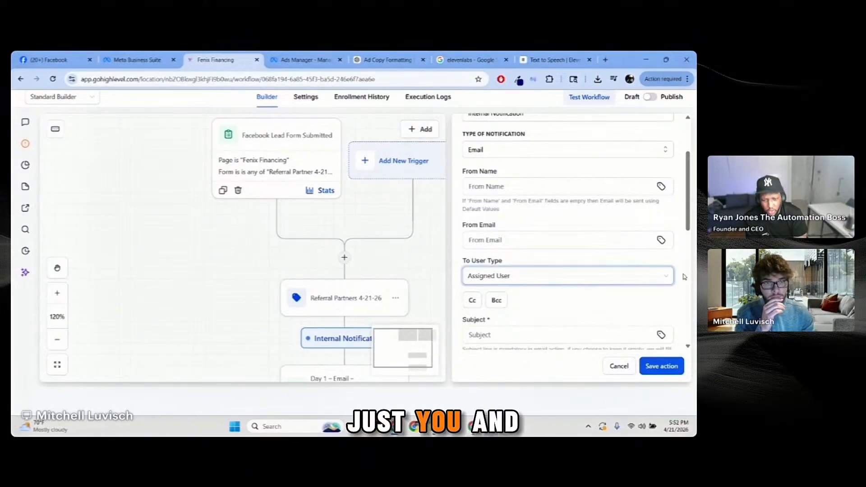
pyautogui.scroll(-1, 681, 276)
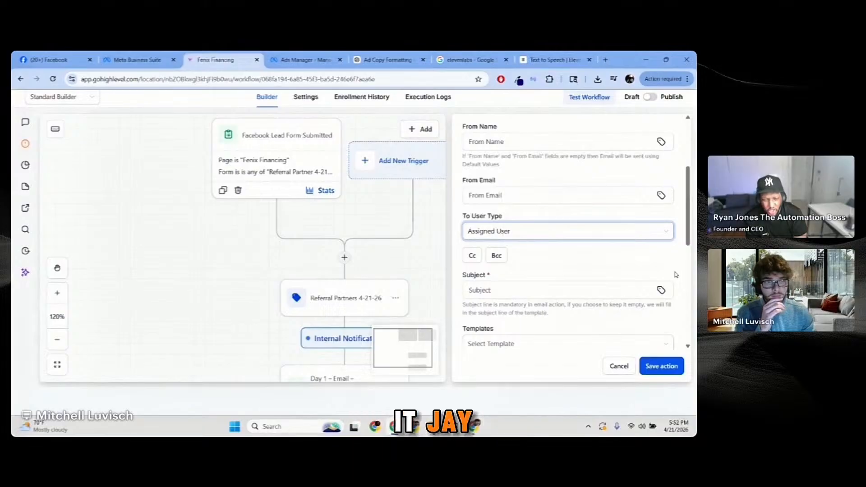
pyautogui.scroll(-1, 675, 275)
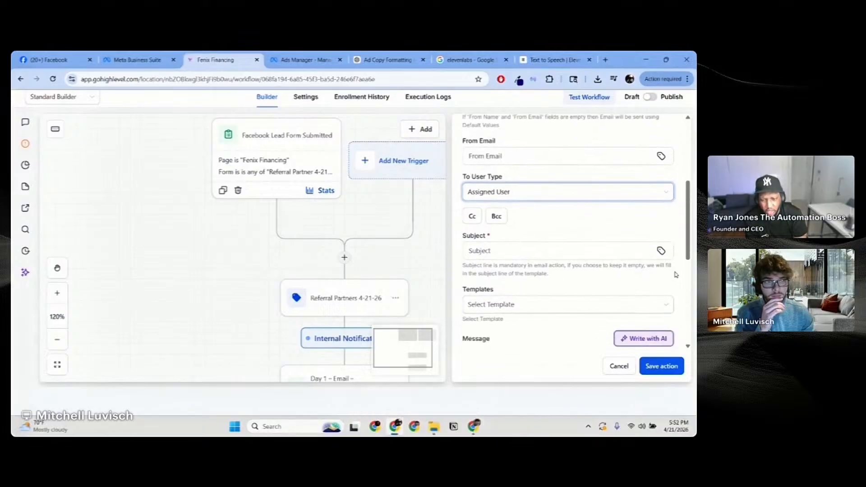
pyautogui.click(616, 248)
pyautogui.write('New Referral Partners Ad Lead')
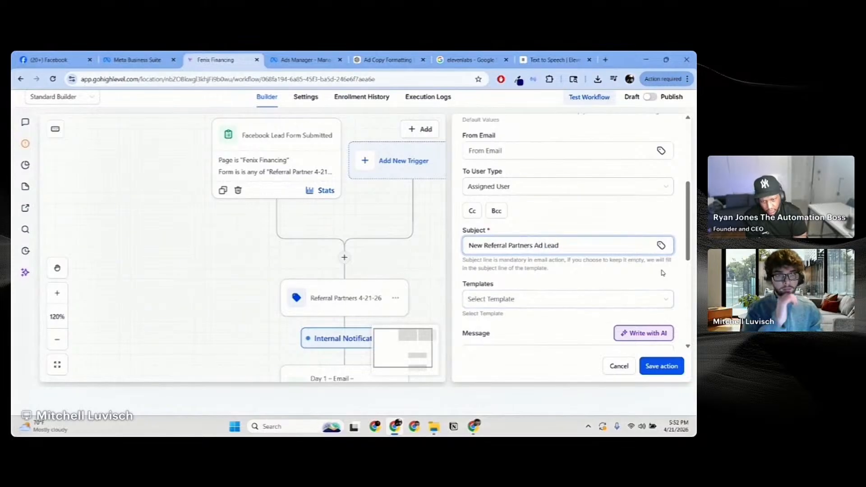
pyautogui.scroll(-1, 664, 274)
pyautogui.scroll(-3, 672, 265)
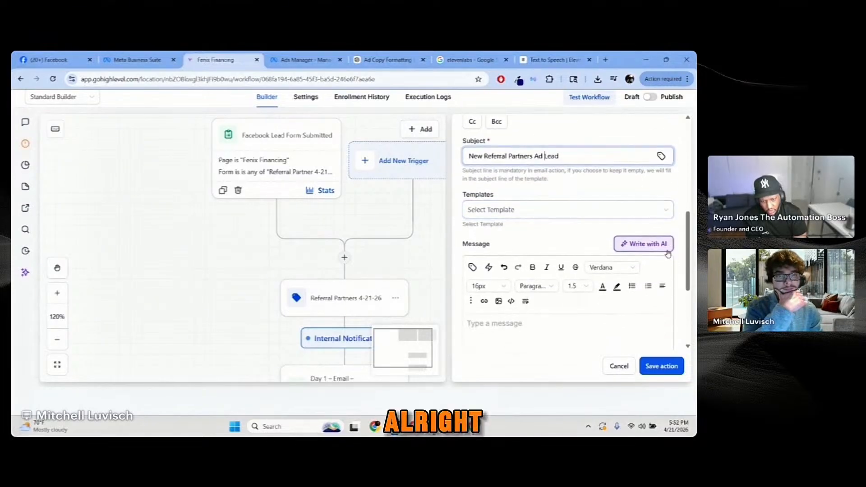
pyautogui.scroll(-2, 676, 244)
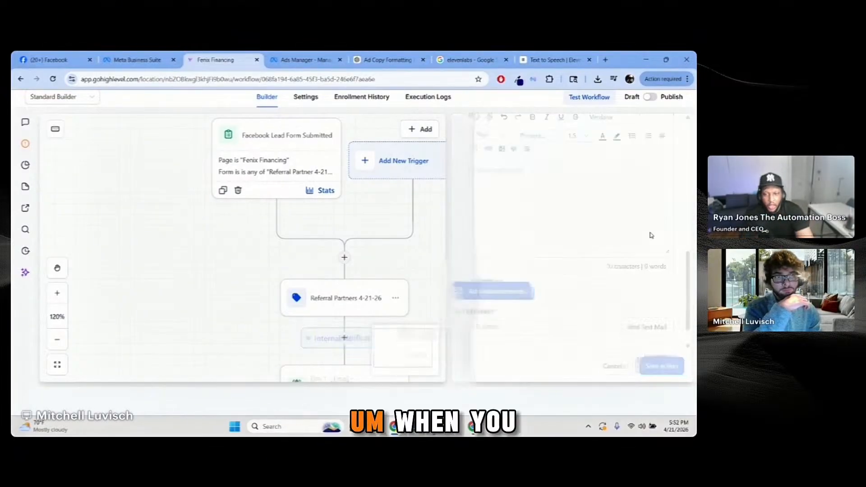
# Step: Reopen the Internal Notification step and delete the stray braces from its message body
pyautogui.scroll(-2, 384, 289)
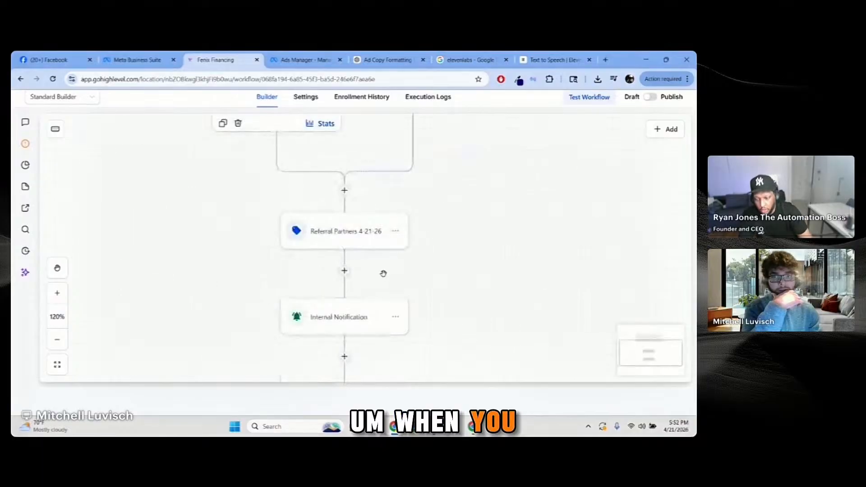
pyautogui.click(385, 313)
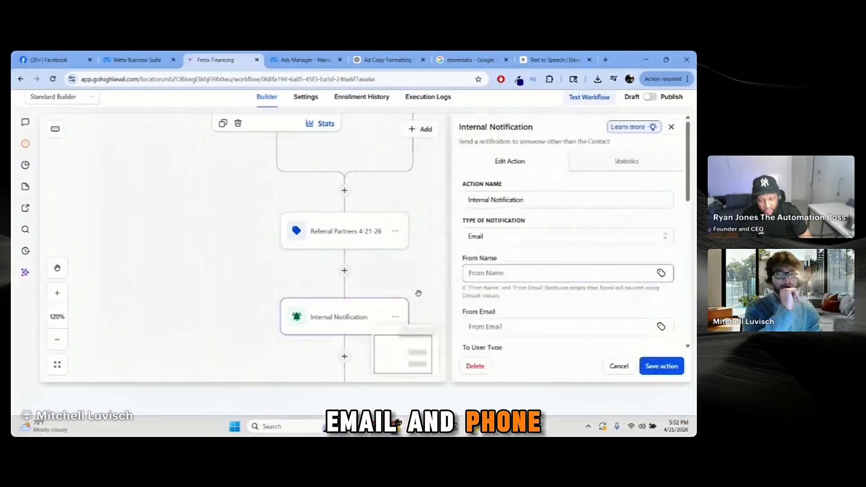
pyautogui.scroll(-10, 571, 266)
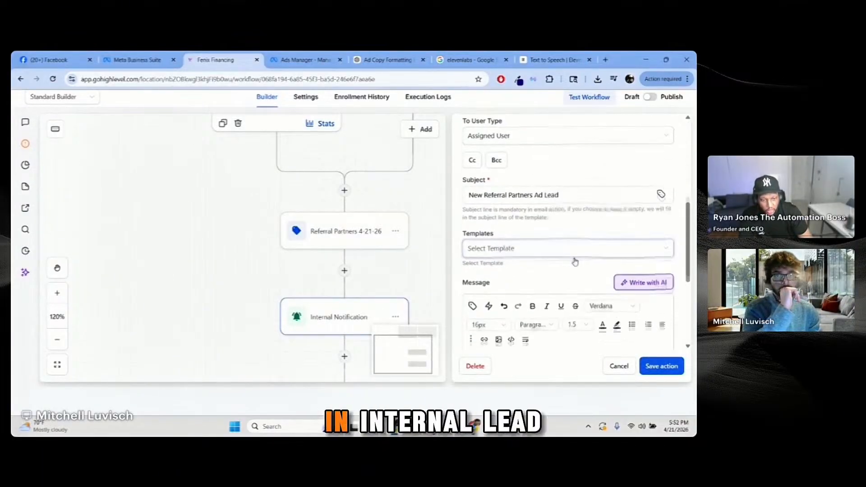
pyautogui.write('{}')
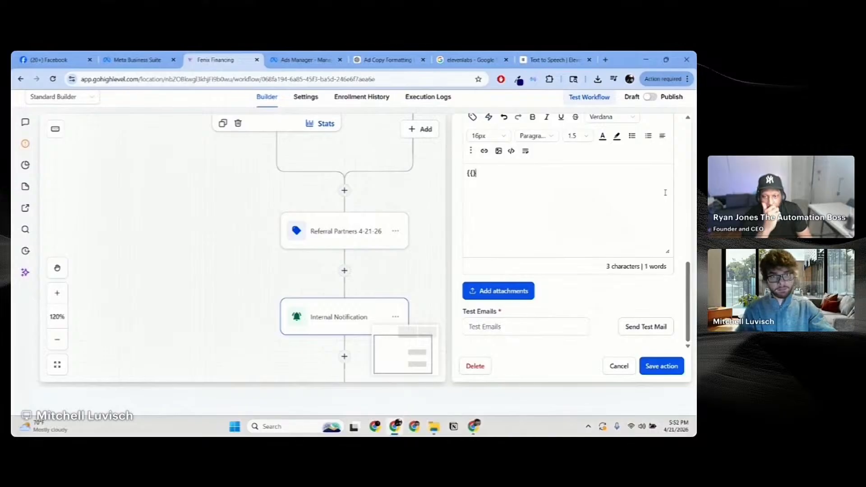
pyautogui.scroll(3, 630, 206)
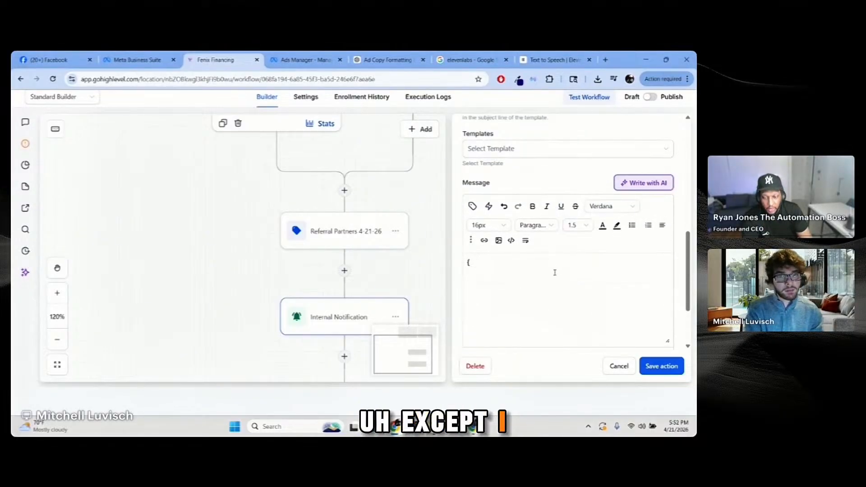
pyautogui.press('BackSpace')
pyautogui.press('BackSpace')
pyautogui.press('BackSpace')
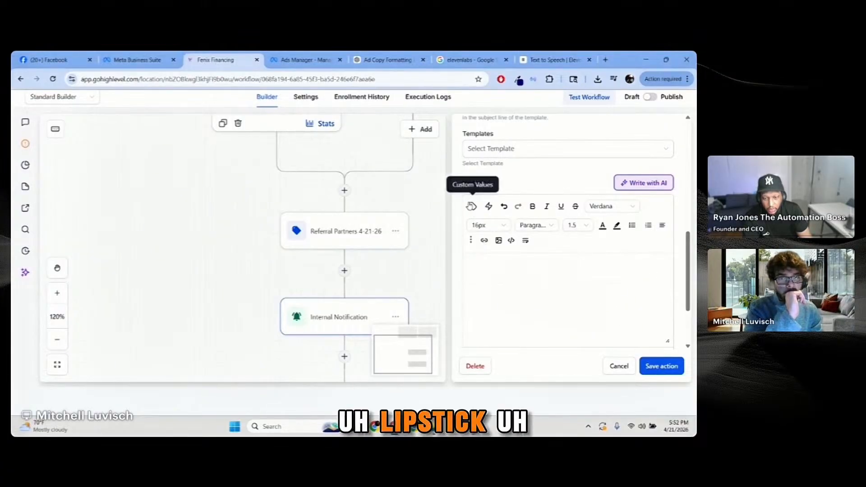
# Step: Insert the contact's full name, Phone and Email merge fields into the notification message
pyautogui.click(473, 206)
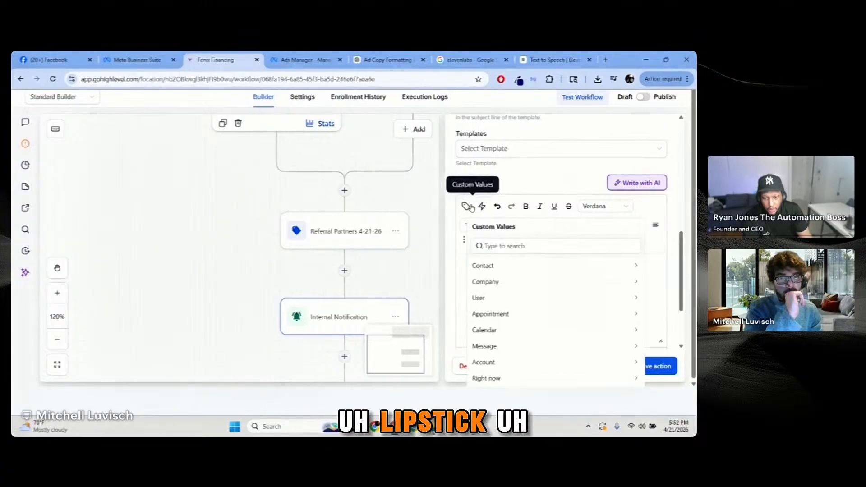
pyautogui.click(519, 265)
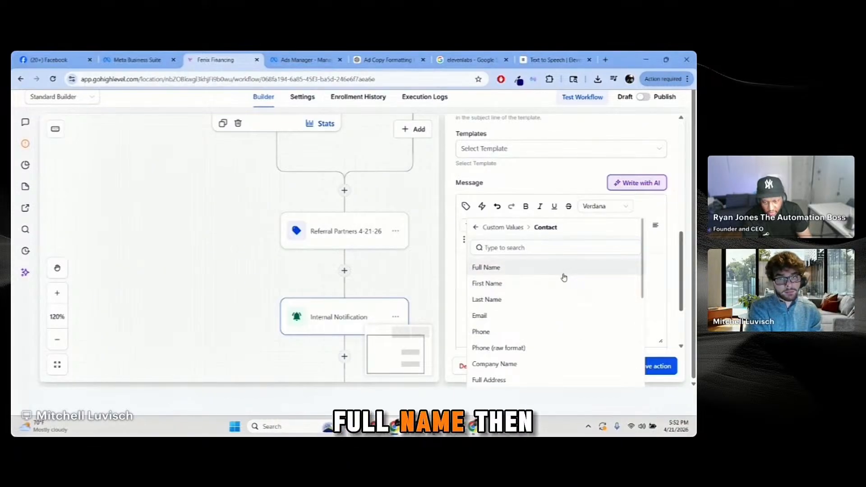
pyautogui.click(550, 271)
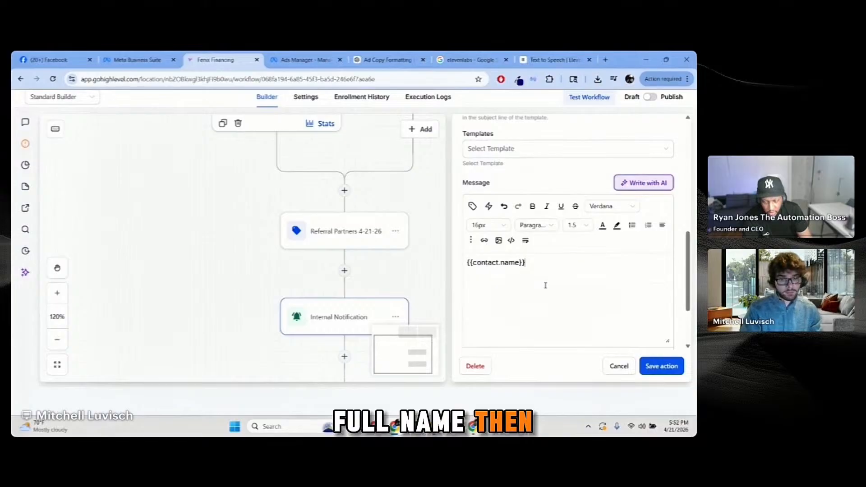
pyautogui.click(466, 206)
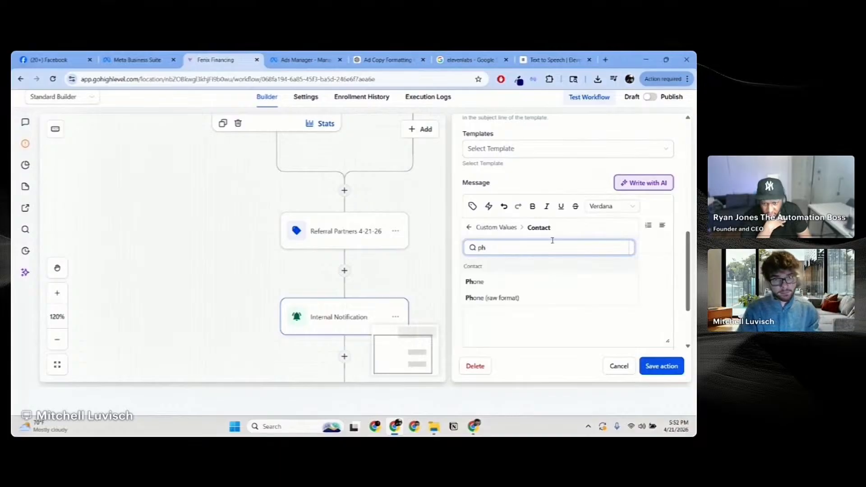
pyautogui.click(544, 282)
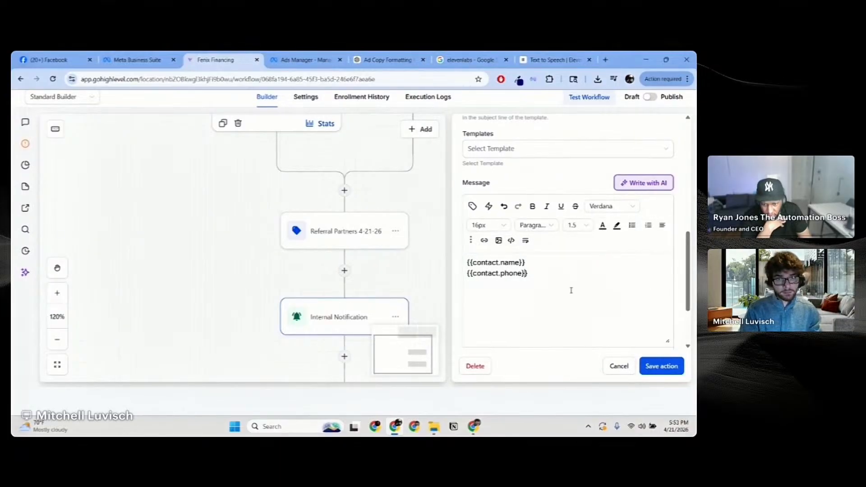
pyautogui.click(472, 206)
pyautogui.click(491, 247)
pyautogui.write('ema')
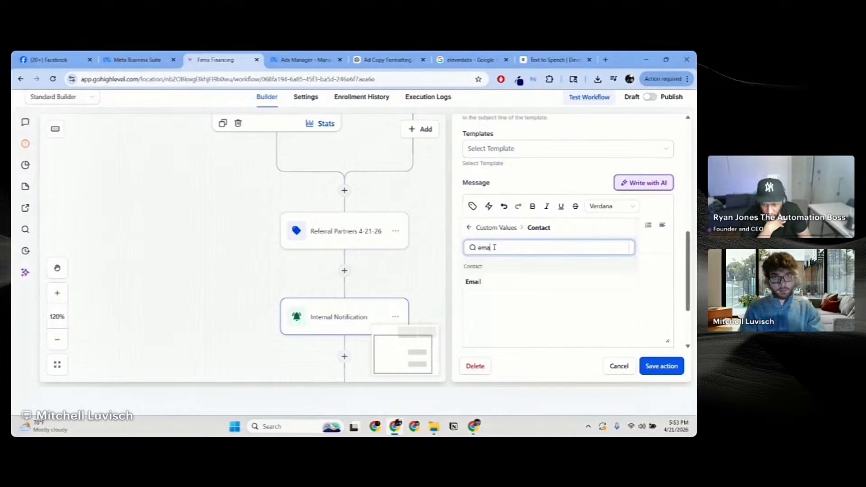
pyautogui.click(482, 283)
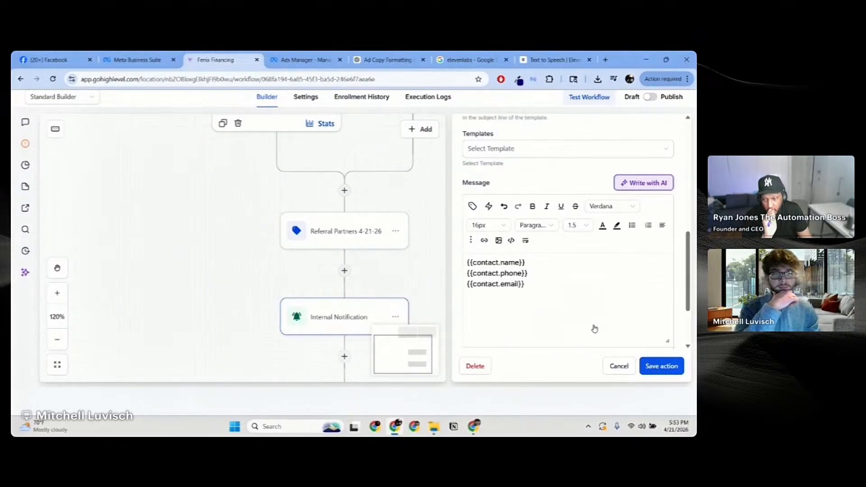
# Step: Save the Internal Notification action and scroll down the workflow
pyautogui.click(661, 365)
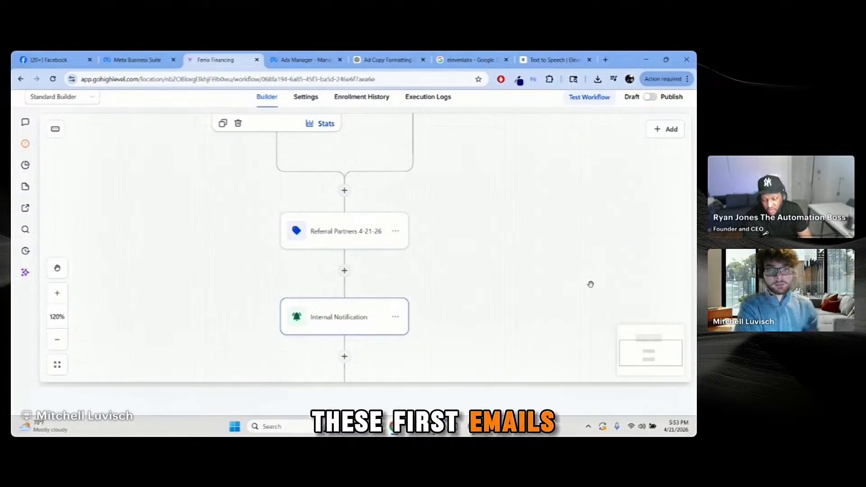
pyautogui.scroll(-3, 472, 256)
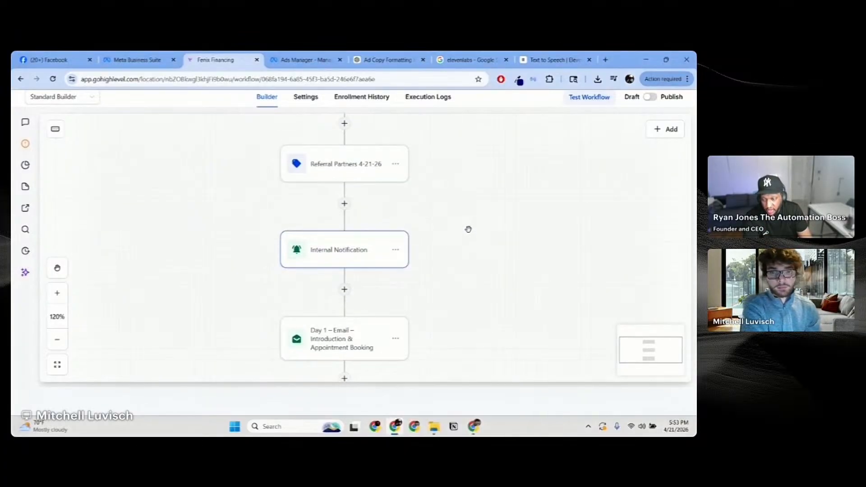
pyautogui.scroll(-4, 469, 229)
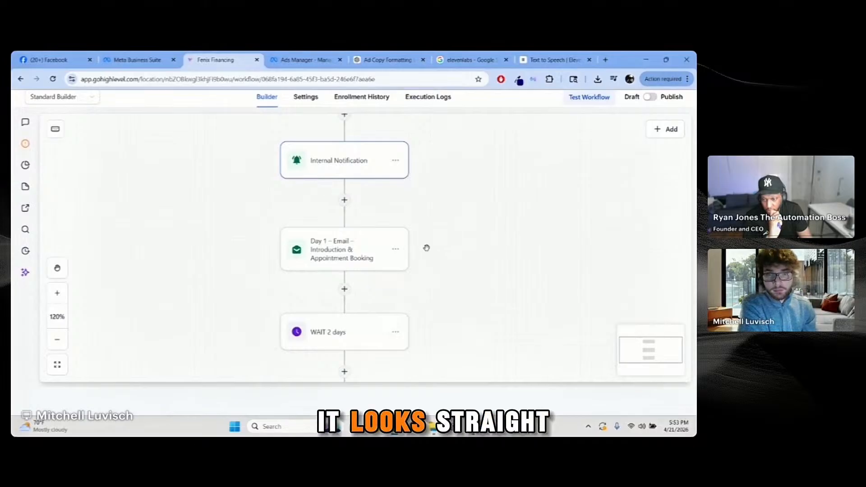
pyautogui.click(371, 249)
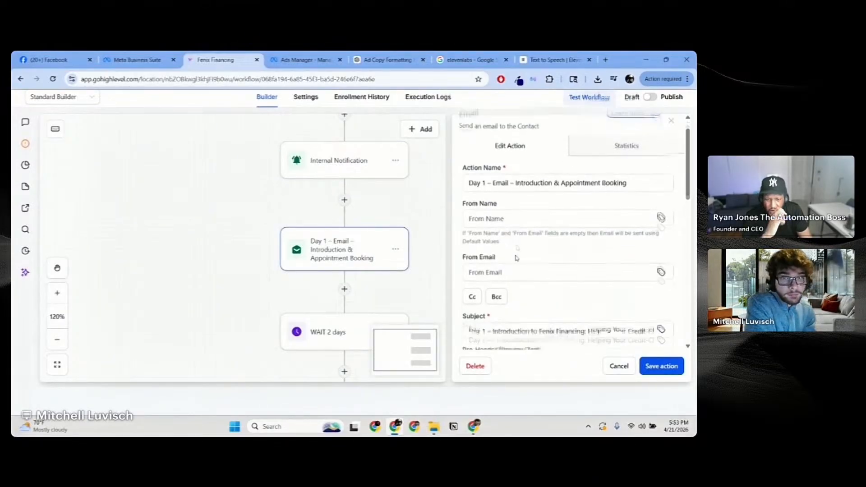
pyautogui.scroll(-8, 517, 251)
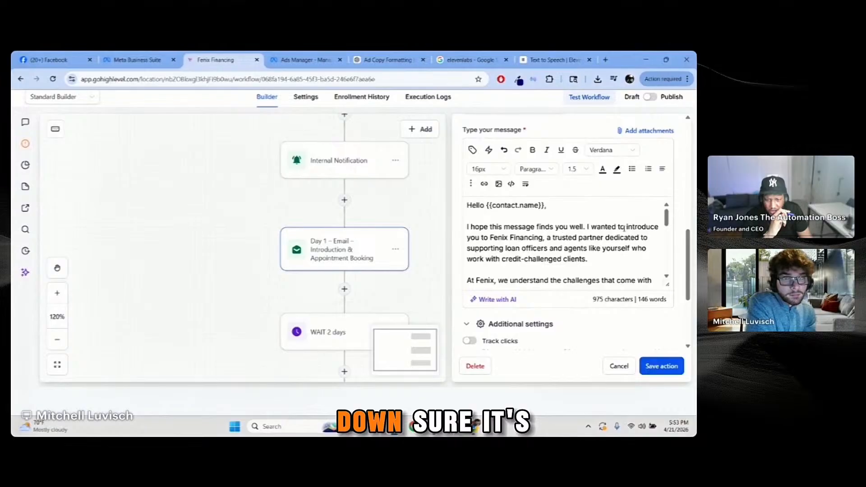
pyautogui.scroll(-5, 564, 230)
pyautogui.scroll(-1, 314, 235)
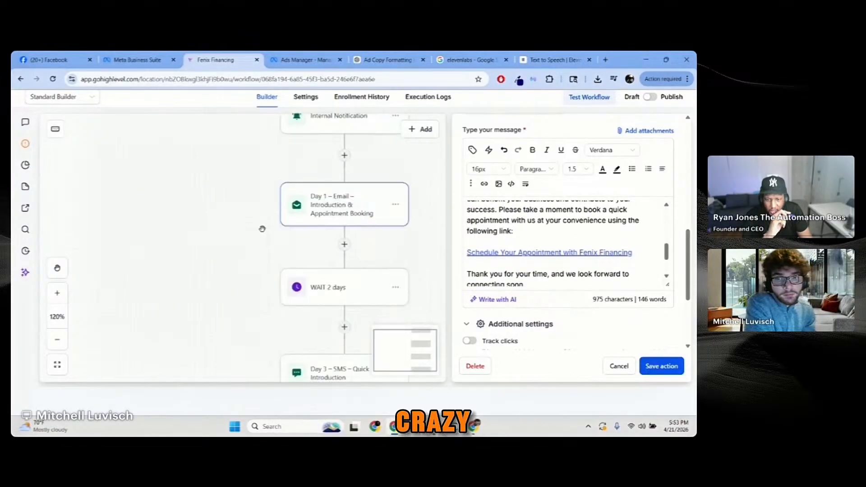
pyautogui.scroll(-3, 565, 282)
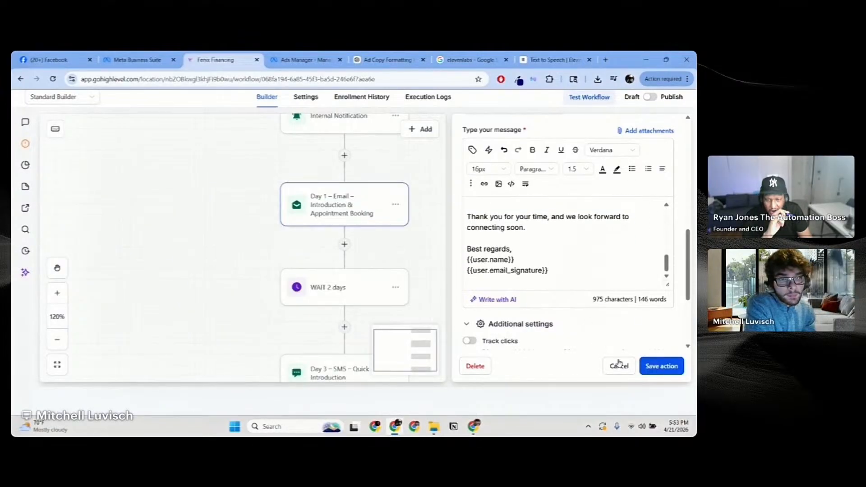
pyautogui.click(381, 287)
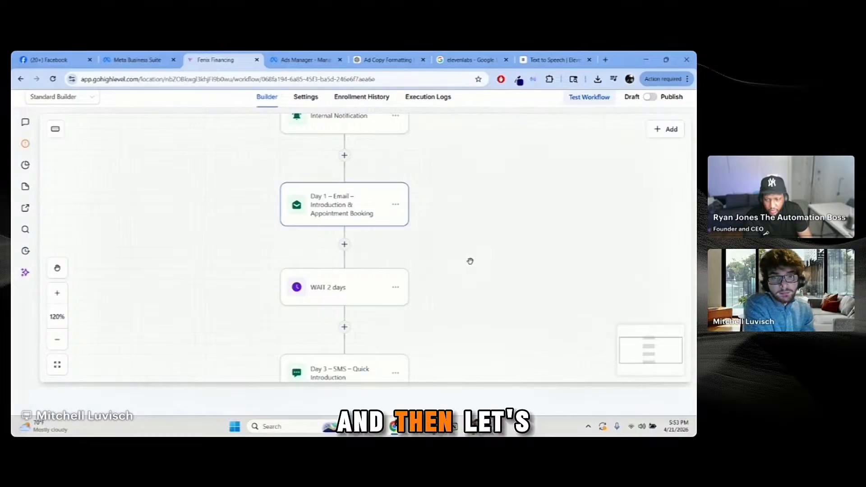
pyautogui.scroll(-1, 470, 261)
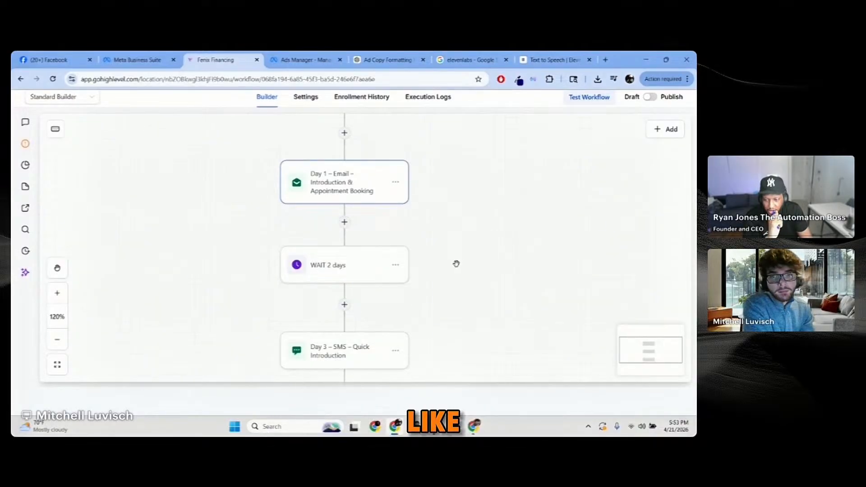
pyautogui.scroll(-1, 427, 269)
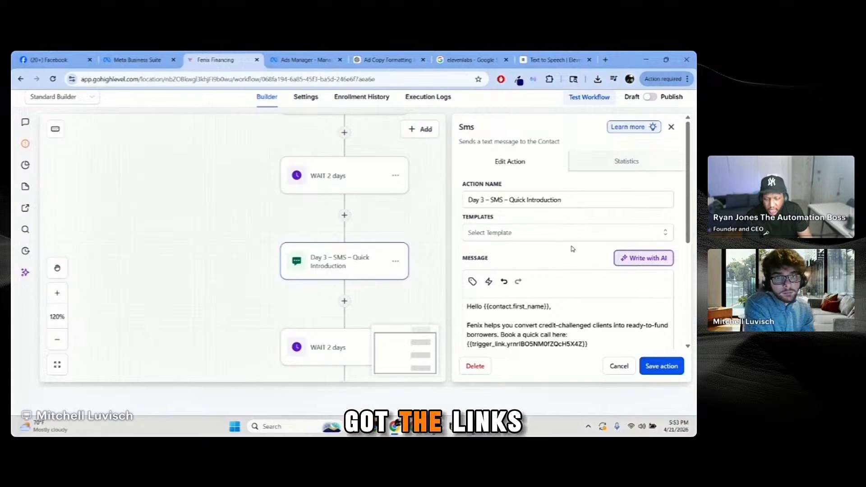
pyautogui.scroll(-2, 573, 250)
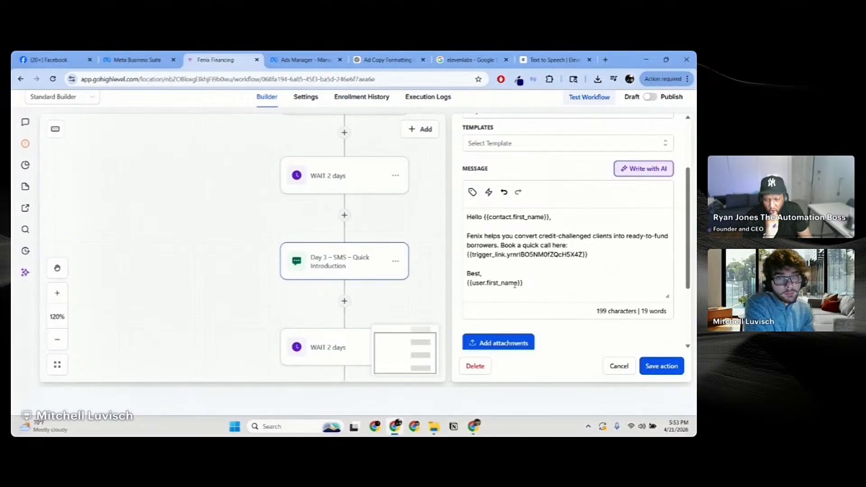
pyautogui.click(619, 366)
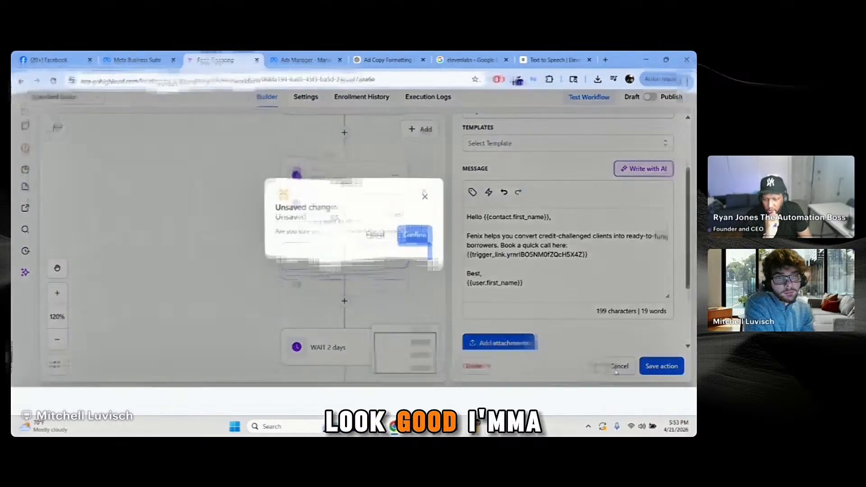
pyautogui.click(424, 198)
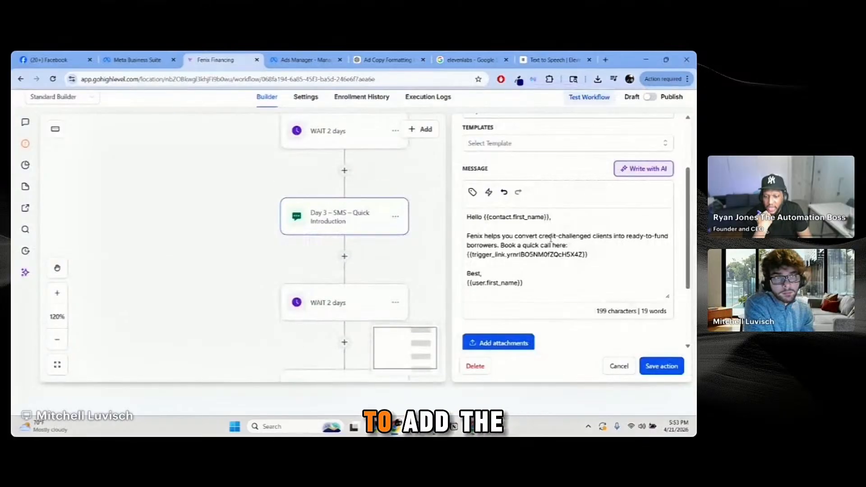
pyautogui.click(619, 366)
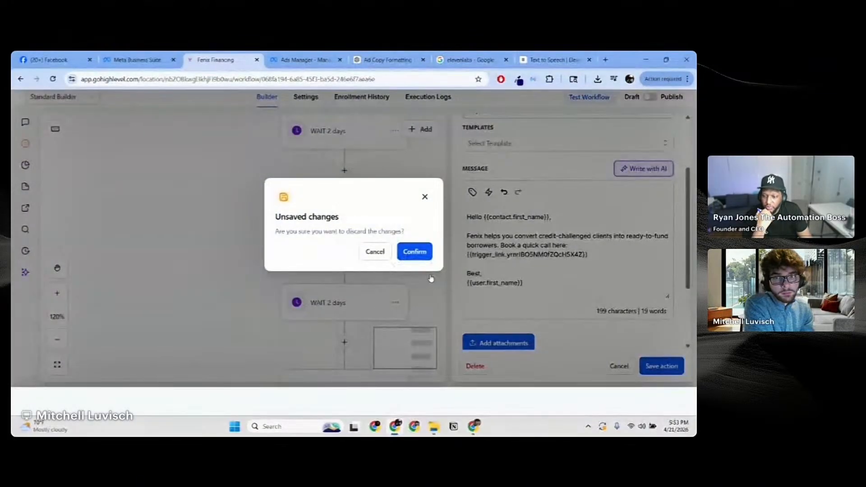
pyautogui.click(416, 252)
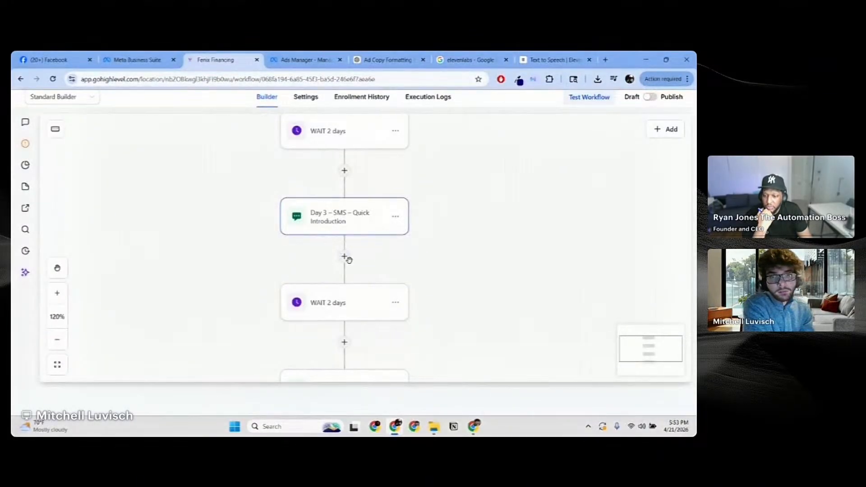
pyautogui.scroll(-1, 389, 247)
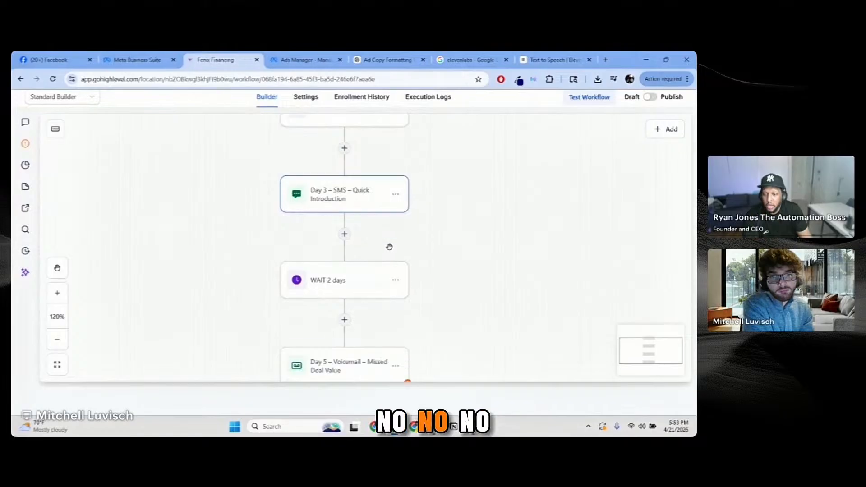
pyautogui.scroll(-1, 389, 247)
pyautogui.scroll(-2, 407, 250)
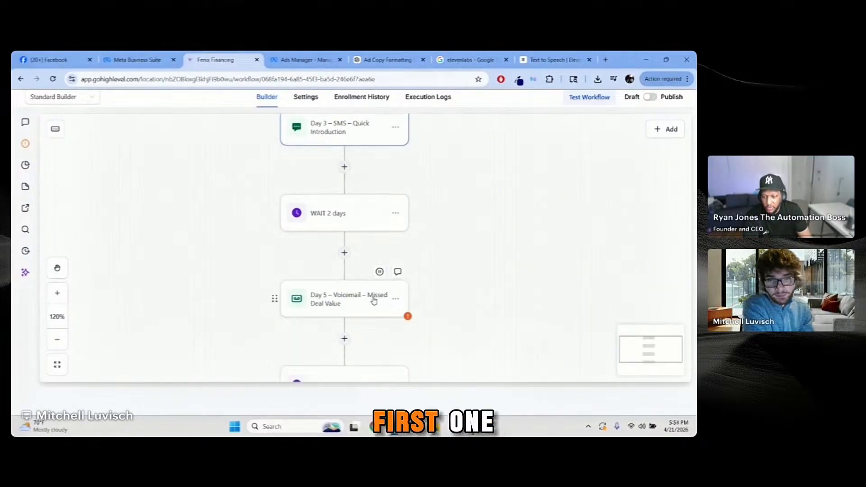
pyautogui.scroll(-2, 361, 295)
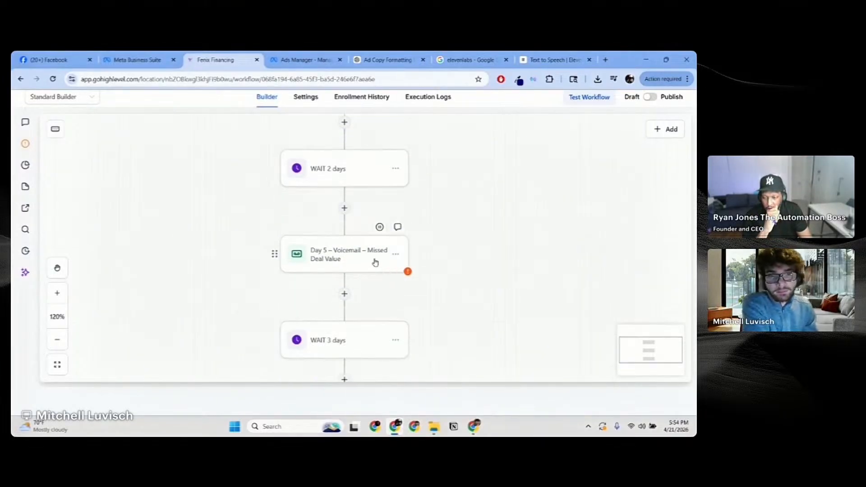
# Step: Upload the ElevenLabs voicemail MP3 from Downloads to the Day 5 Voicemail step
pyautogui.click(383, 253)
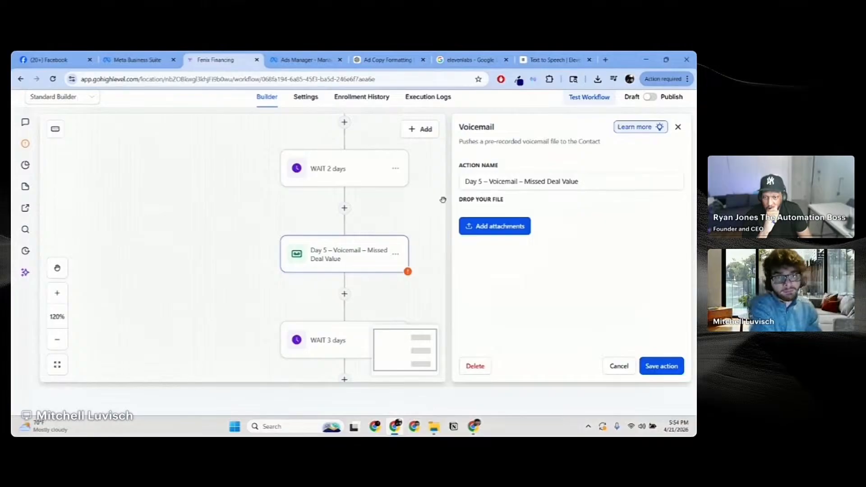
pyautogui.click(499, 228)
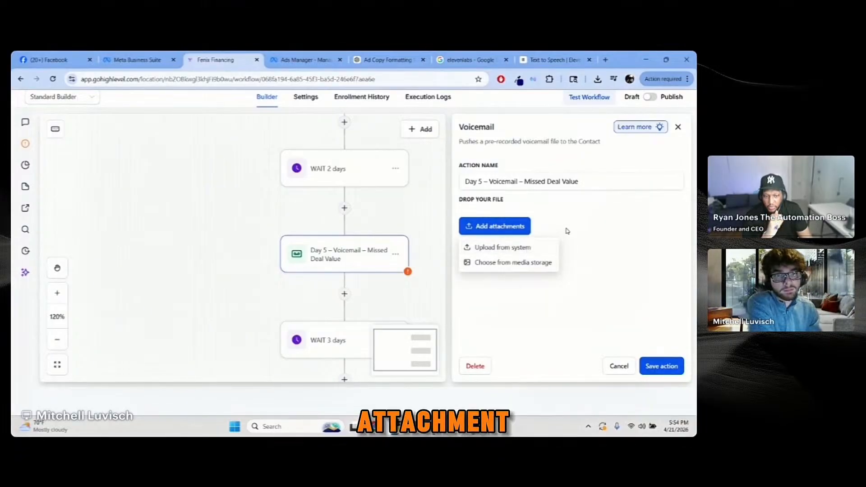
pyautogui.click(519, 229)
pyautogui.click(519, 231)
pyautogui.click(514, 250)
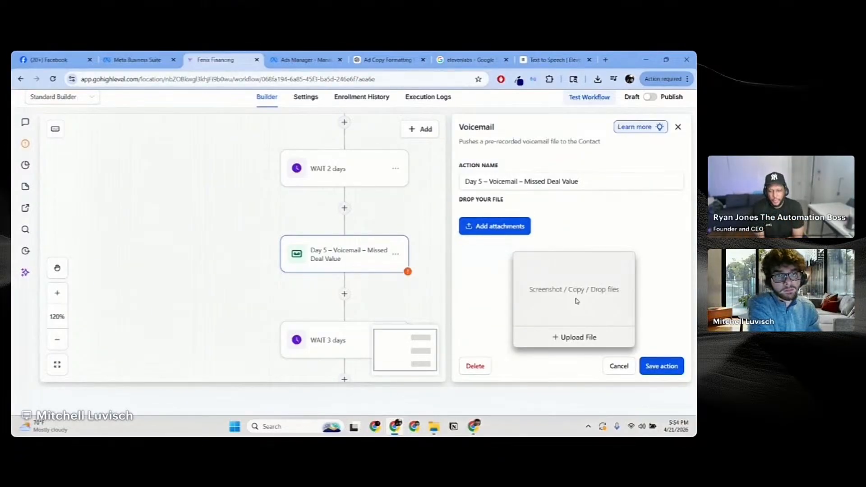
pyautogui.click(582, 338)
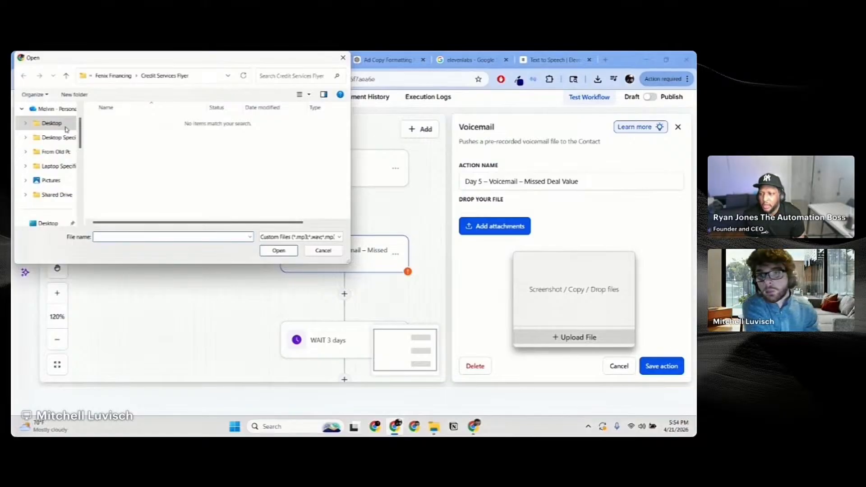
pyautogui.scroll(-5, 54, 136)
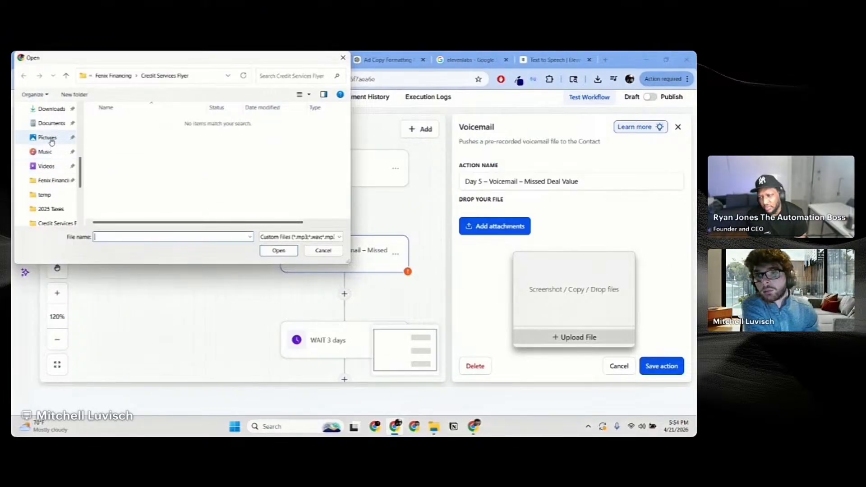
pyautogui.click(47, 109)
pyautogui.click(148, 132)
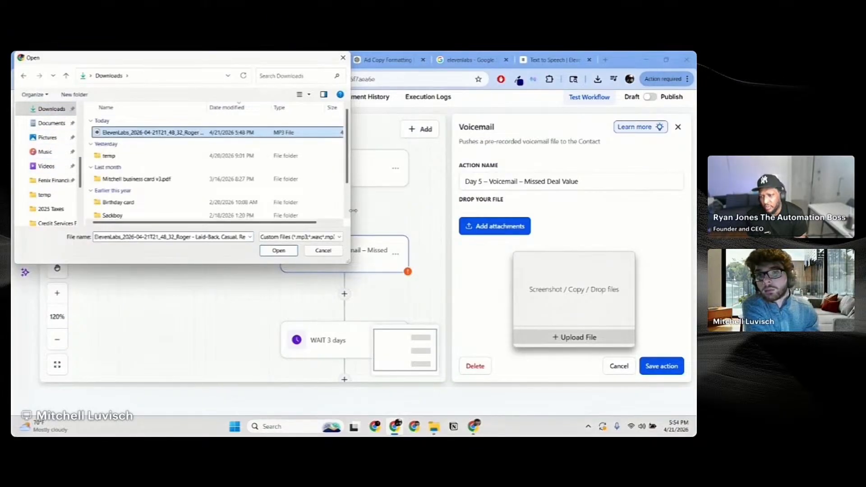
pyautogui.click(278, 251)
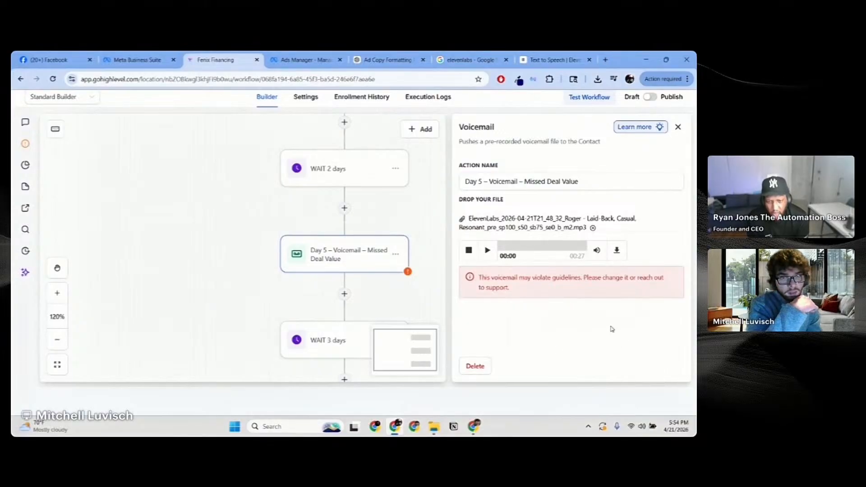
# Step: Play and pause the attached recording, check the guideline warning, then view the ChatGPT voicemail script
pyautogui.click(491, 251)
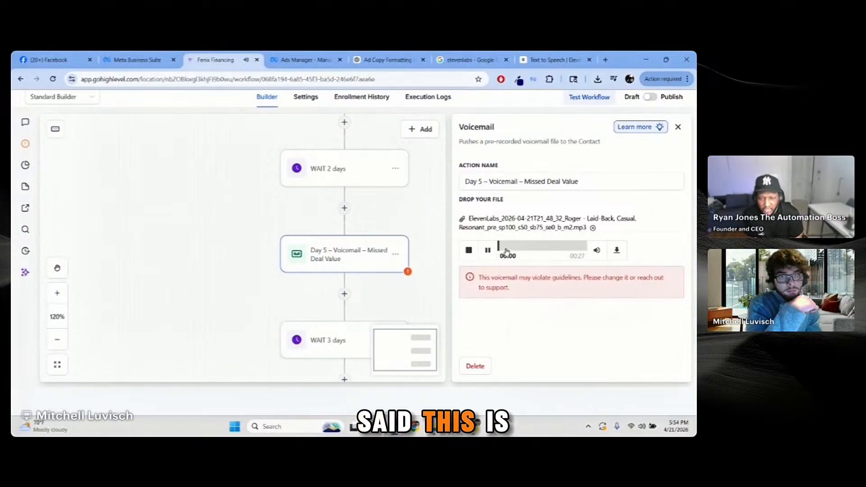
pyautogui.click(490, 251)
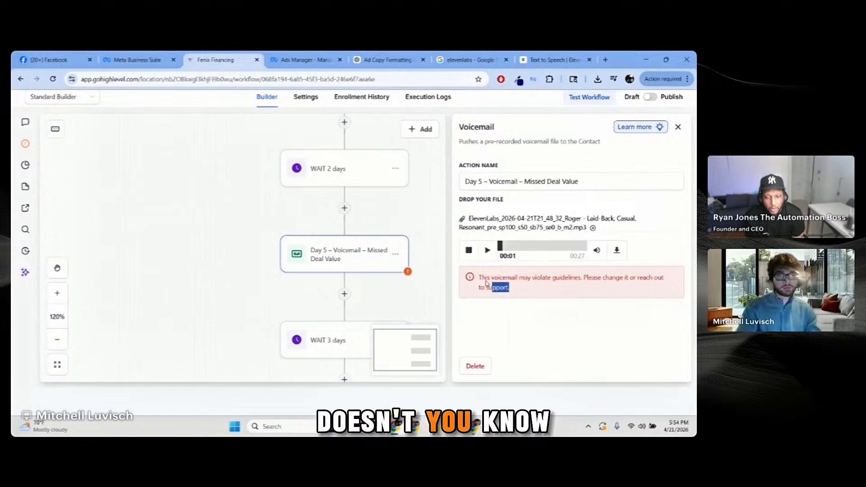
pyautogui.tripleClick(498, 287)
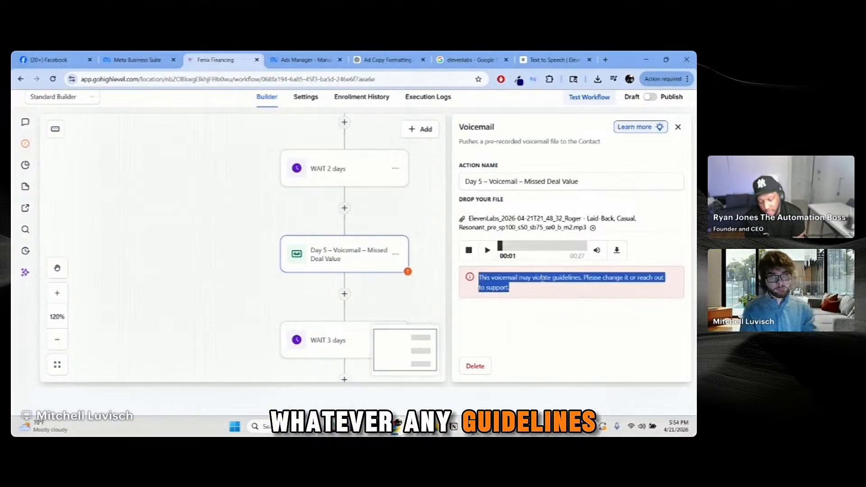
pyautogui.click(390, 59)
pyautogui.click(345, 386)
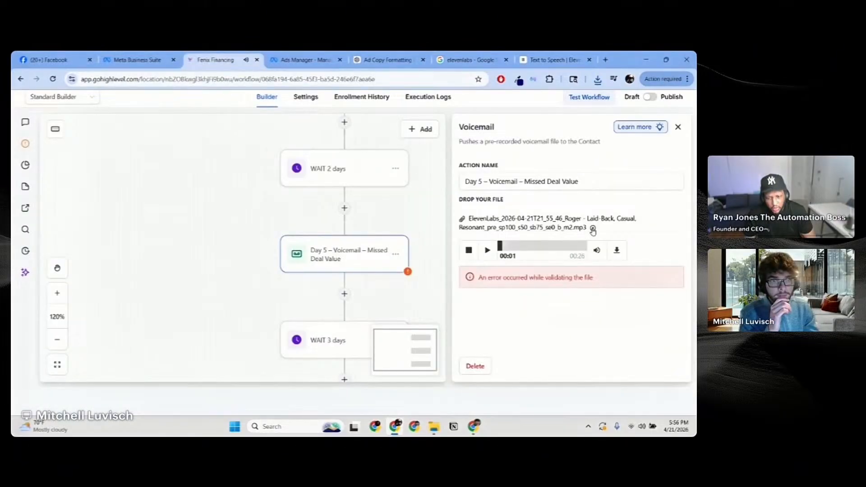
# Step: Replace the Day 5 voicemail's uploaded file with the newest ElevenLabs MP3
pyautogui.click(593, 228)
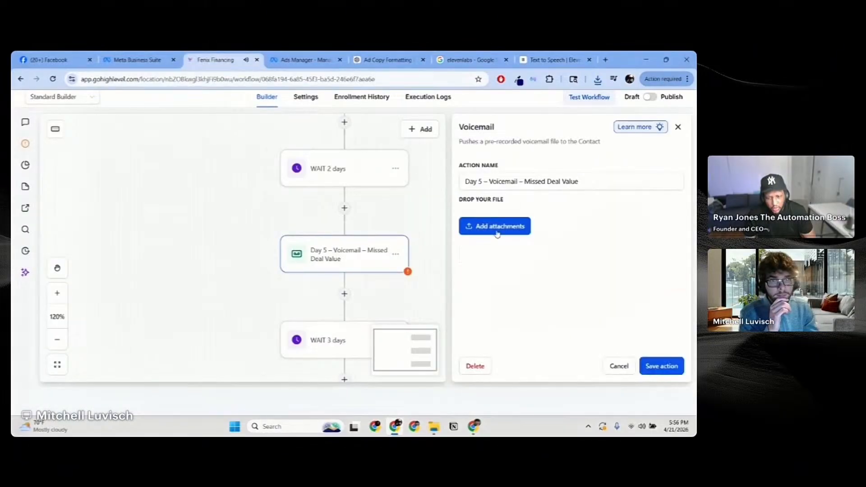
pyautogui.click(495, 226)
pyautogui.click(506, 246)
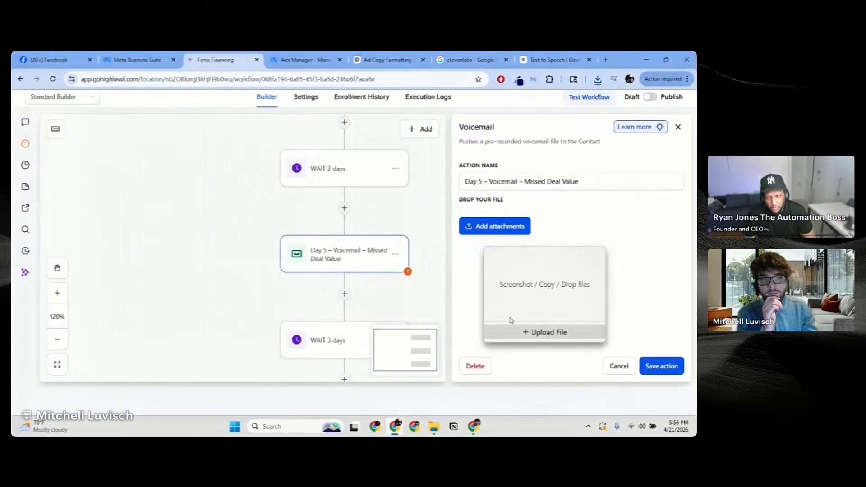
pyautogui.click(547, 334)
pyautogui.click(154, 132)
pyautogui.click(278, 250)
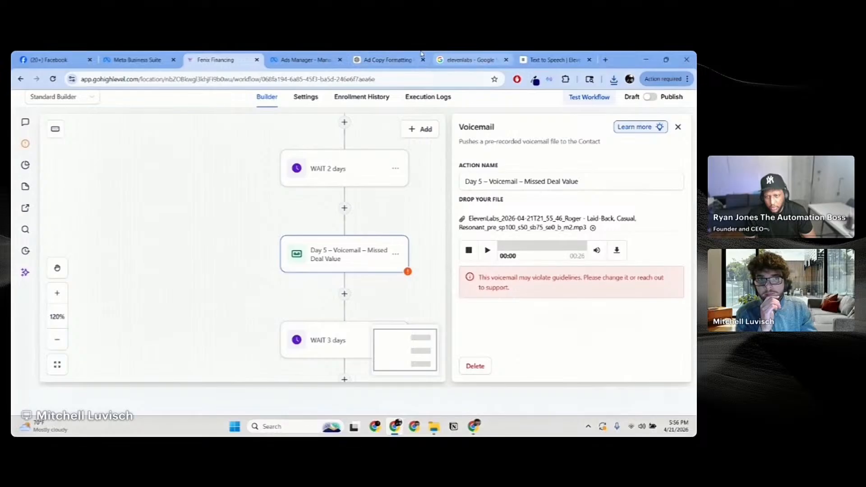
# Step: Glance at the ChatGPT script, then close the Day 5 voicemail step's settings
pyautogui.click(387, 59)
pyautogui.click(215, 60)
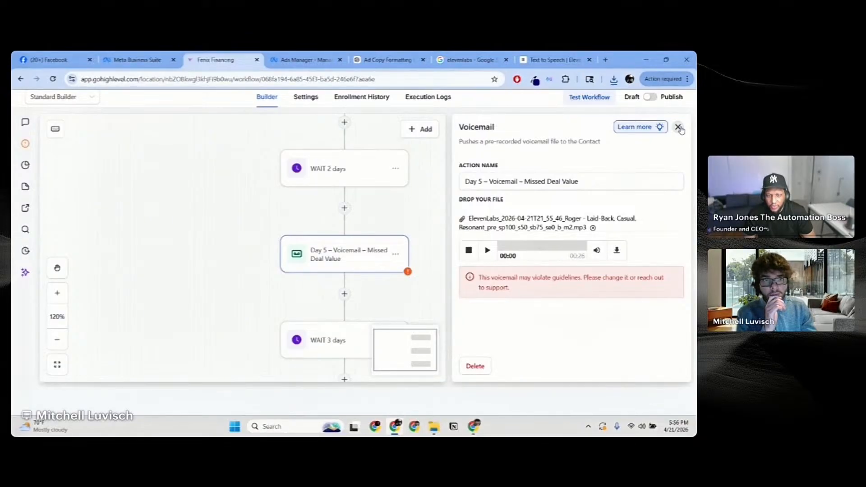
pyautogui.click(677, 127)
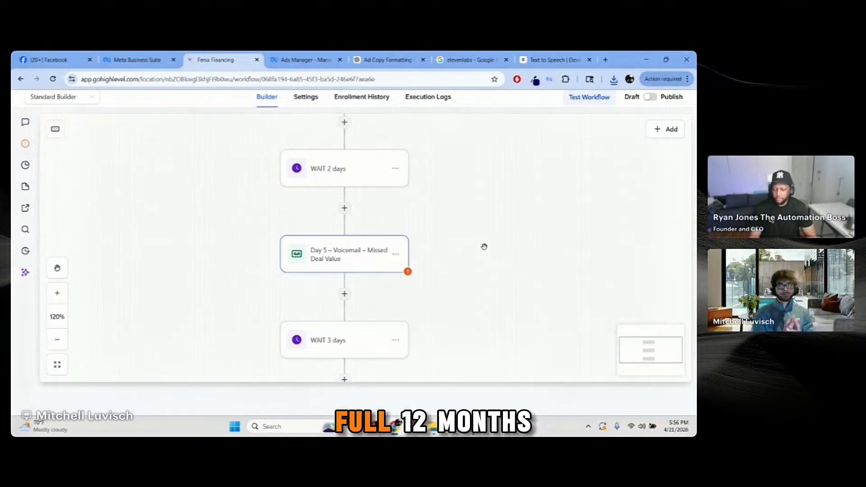
# Step: Scroll the Fenix drip workflow down to its END step after the Day 365 email
pyautogui.scroll(-7, 452, 276)
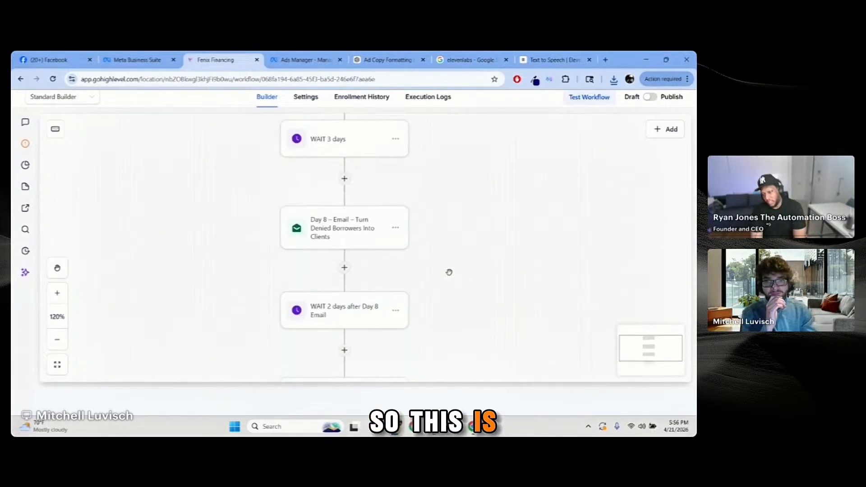
pyautogui.scroll(-9, 452, 265)
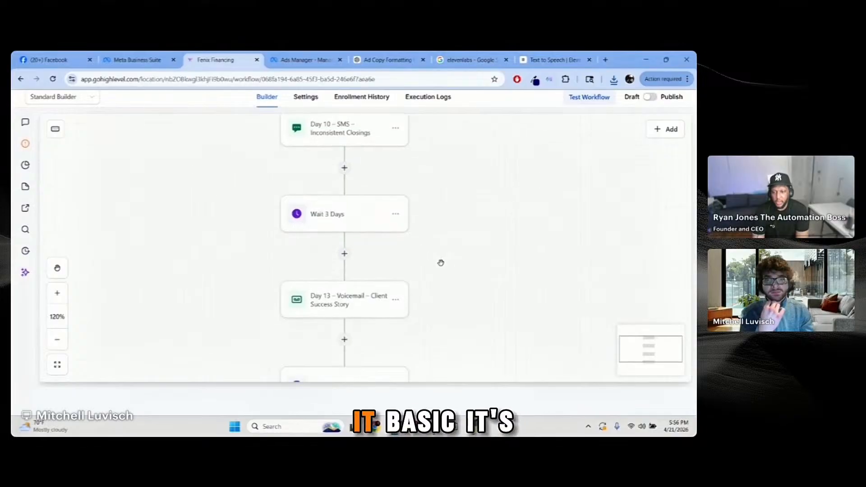
pyautogui.scroll(-9, 439, 263)
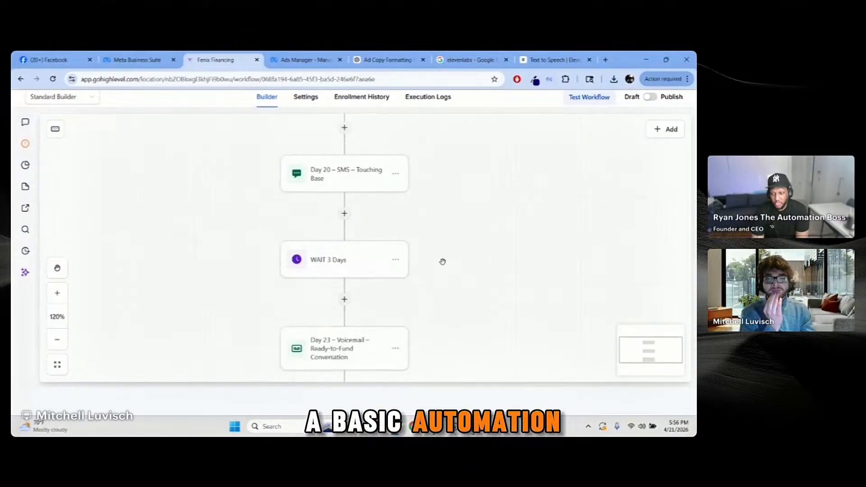
pyautogui.scroll(-9, 442, 263)
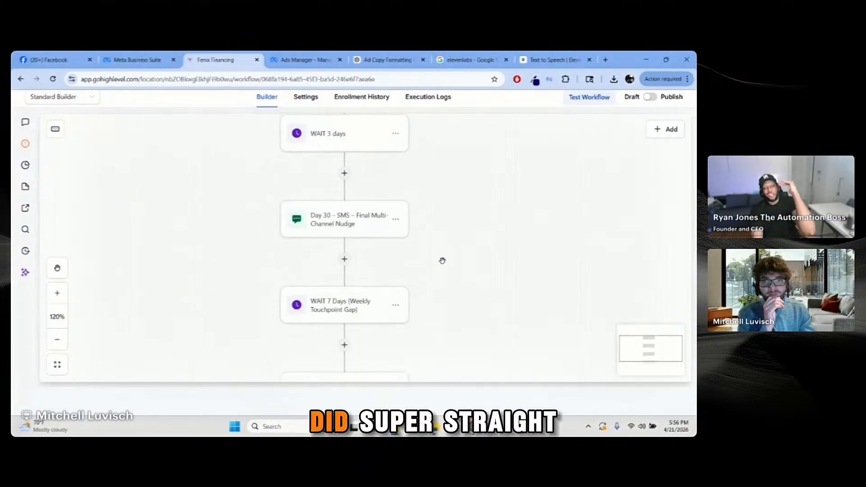
pyautogui.scroll(-9, 441, 263)
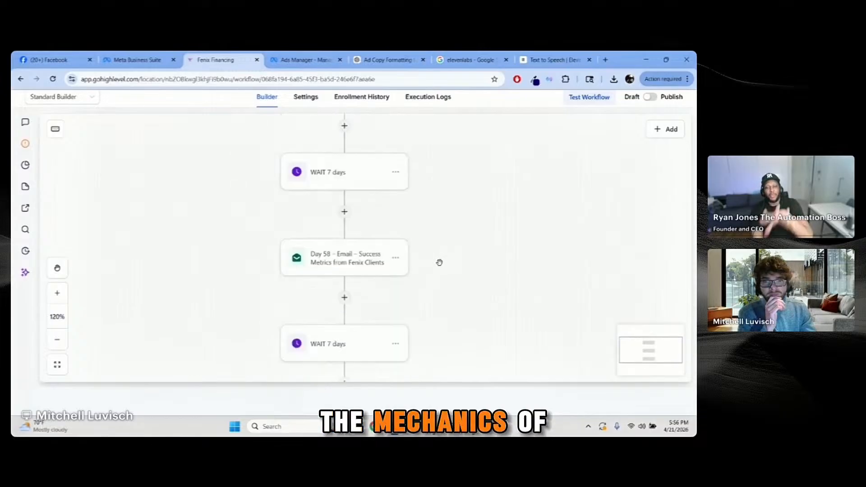
pyautogui.scroll(-9, 438, 263)
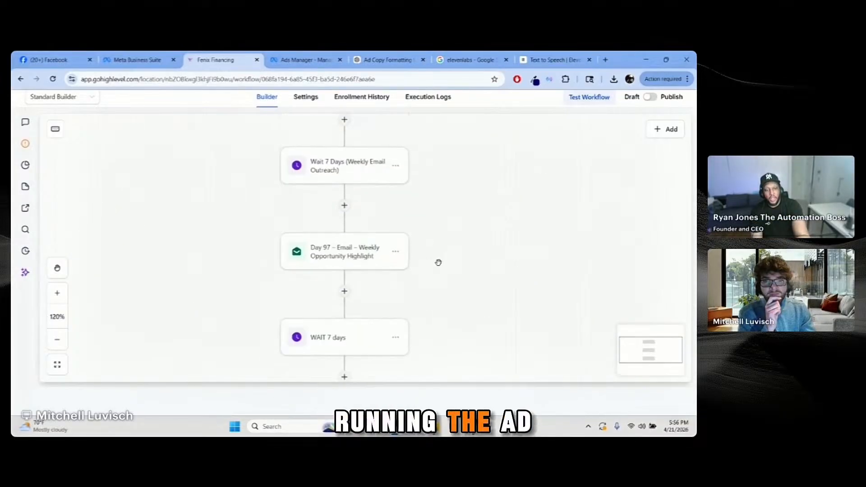
pyautogui.scroll(-9, 437, 263)
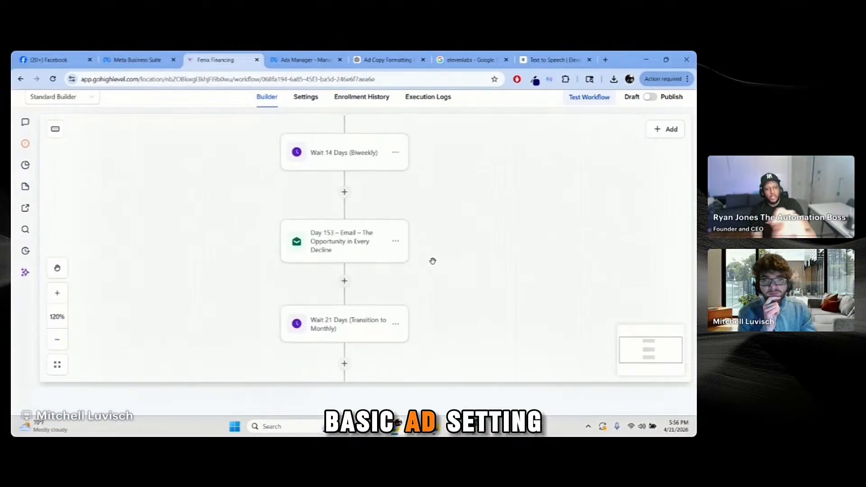
pyautogui.scroll(-9, 435, 260)
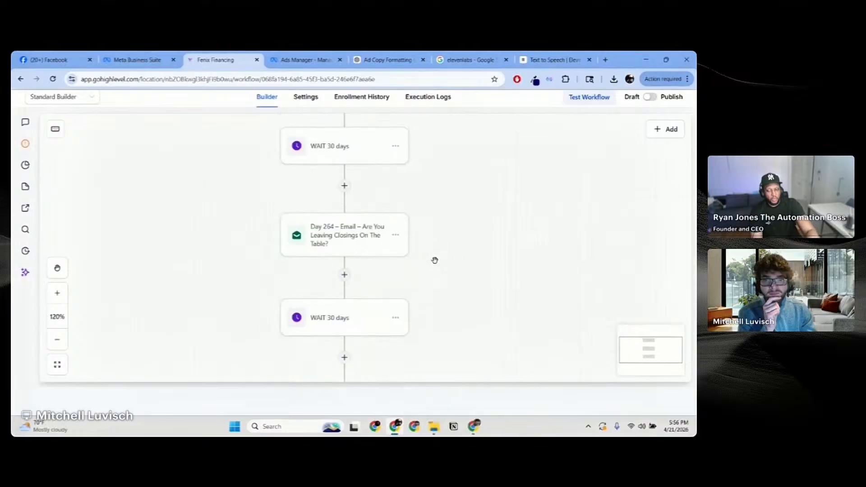
pyautogui.scroll(-9, 437, 260)
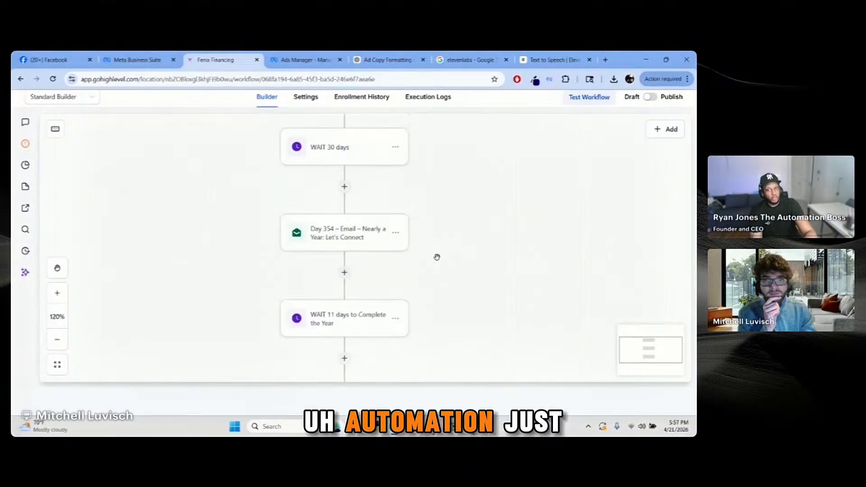
pyautogui.scroll(2, 437, 257)
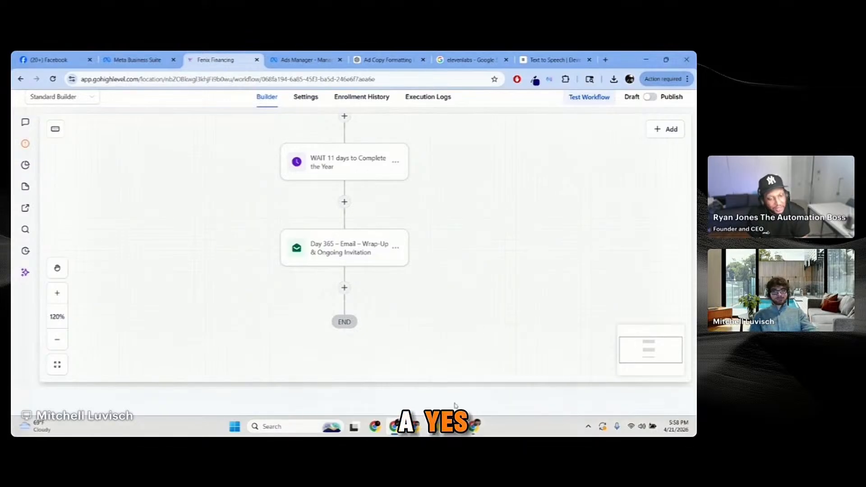
# Step: Stop the screen share from the Restream studio window
pyautogui.click(380, 403)
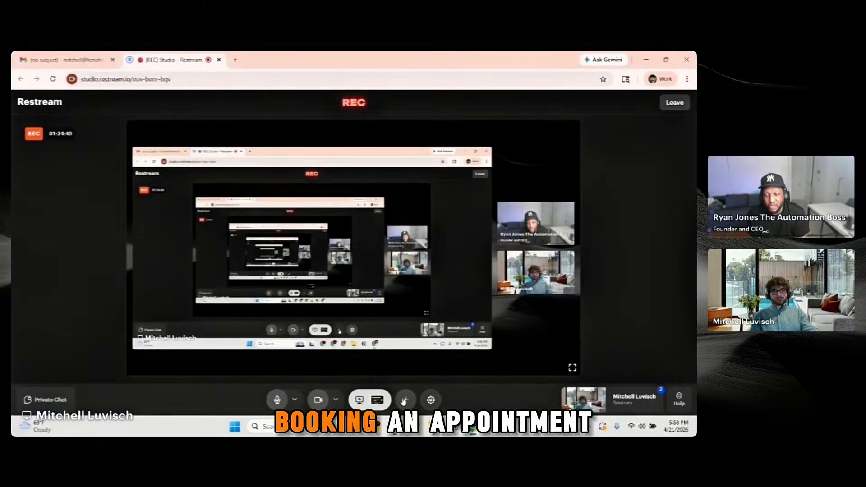
pyautogui.click(379, 402)
pyautogui.click(374, 381)
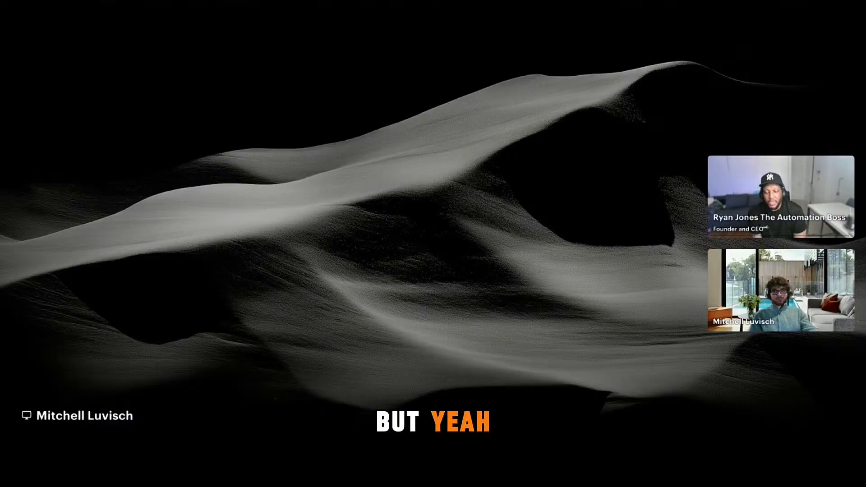